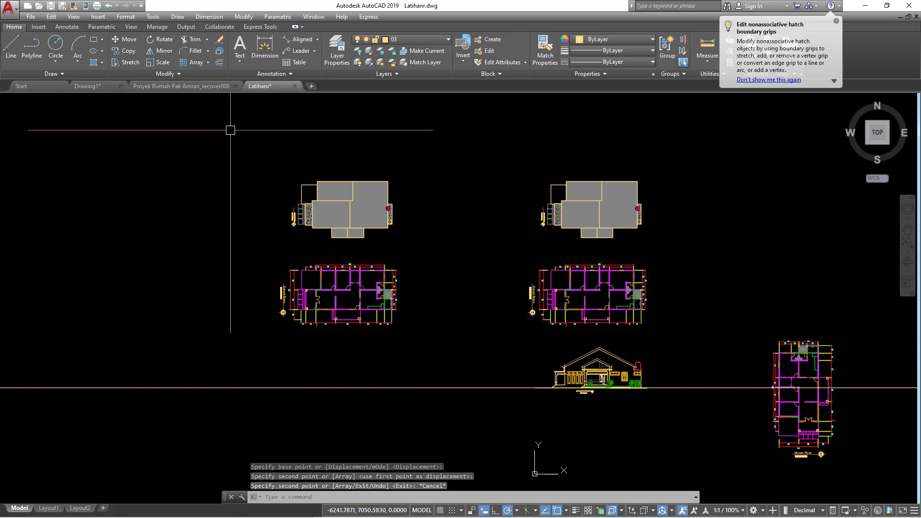
Rotate the left-hand copies of the roof plan and floor plan together by 180 degrees
click(230, 128)
click(444, 344)
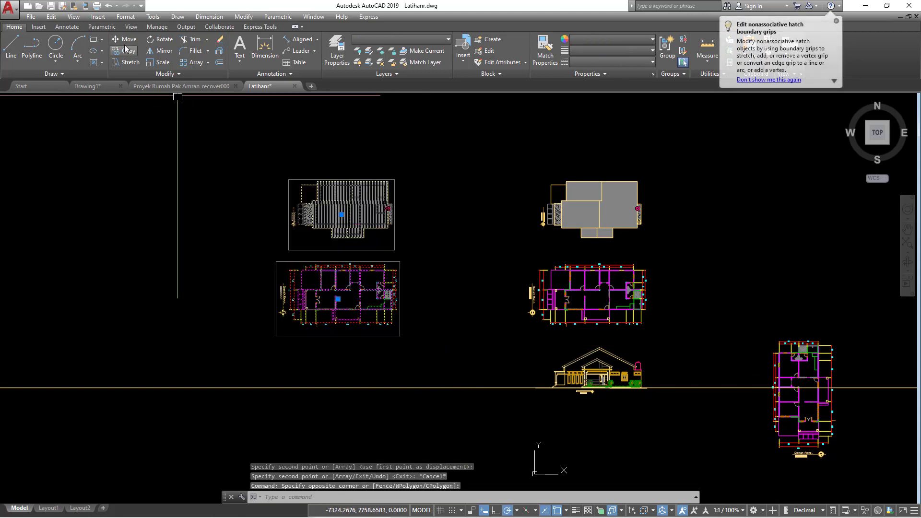
click(159, 39)
click(350, 246)
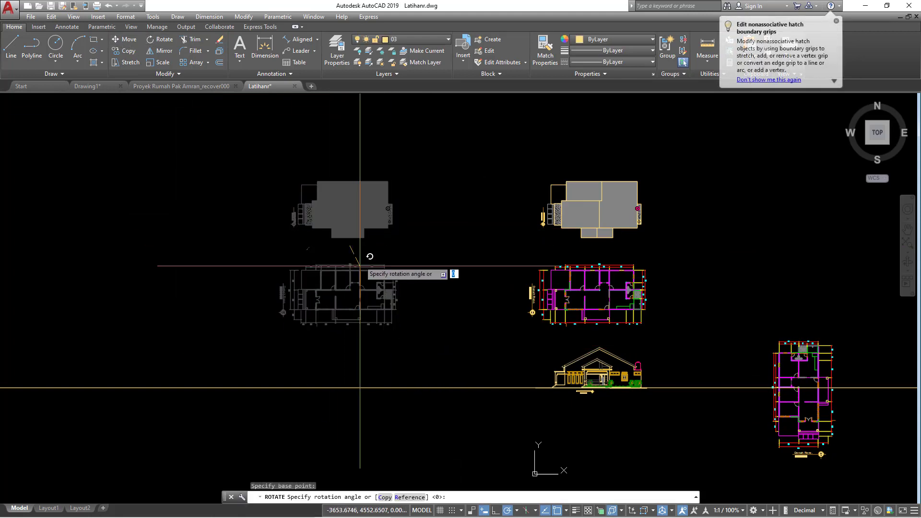
middle_drag(203, 224, 202, 257)
Move the rotated roof plan straight up so that it sits above the rotated floor plan
click(188, 158)
click(459, 385)
middle_drag(450, 358, 454, 365)
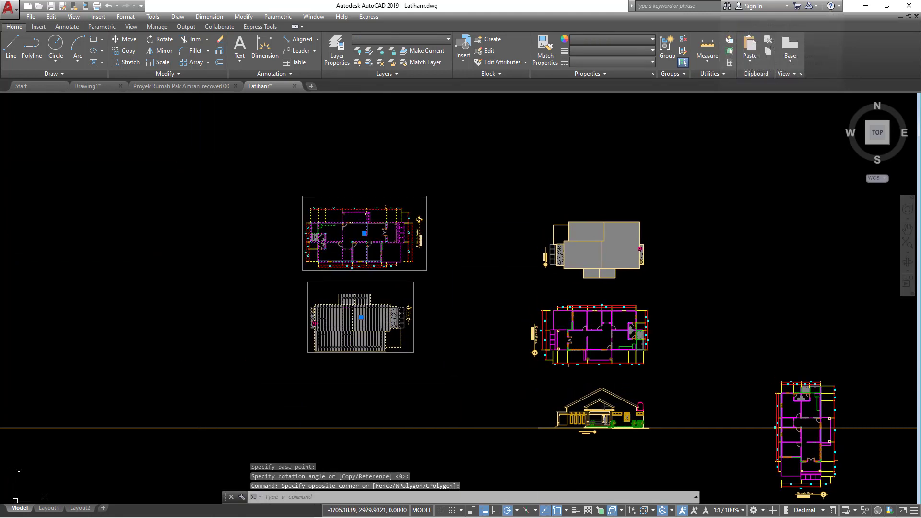
key(Escape)
click(467, 385)
click(271, 280)
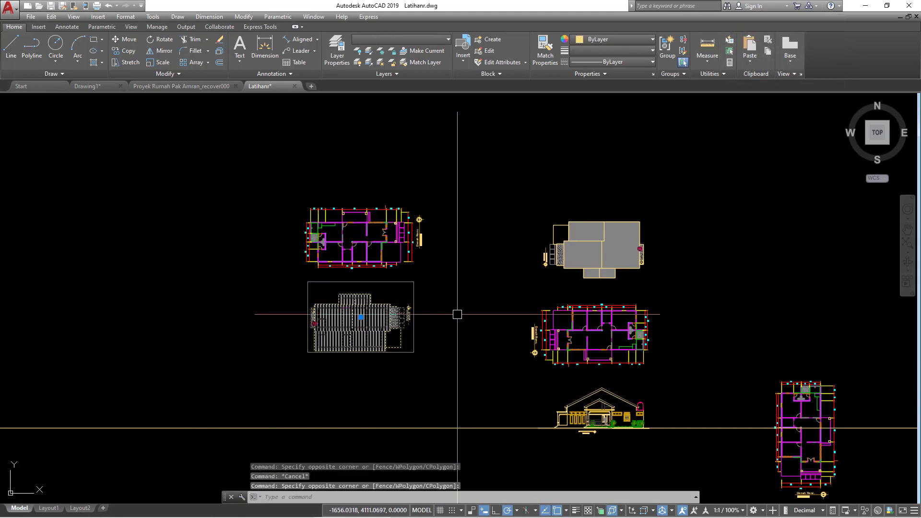
key(Return)
click(460, 336)
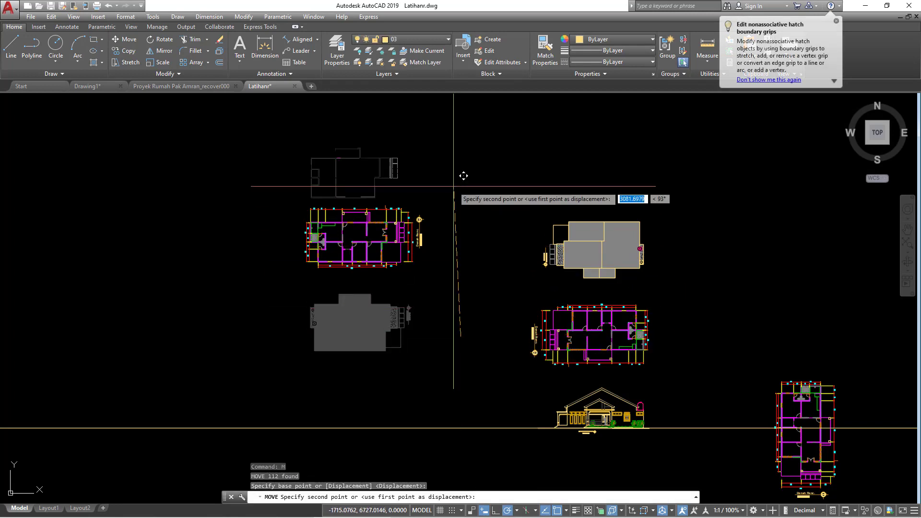
click(460, 178)
Move the rotated roof plan and floor plan together straight down, closer to the ground line
click(258, 107)
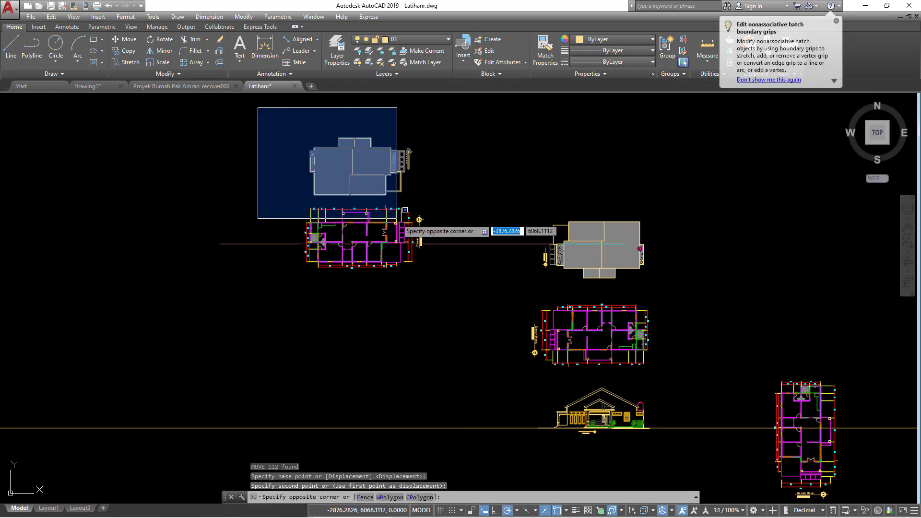
click(459, 301)
middle_drag(447, 301, 446, 285)
key(Return)
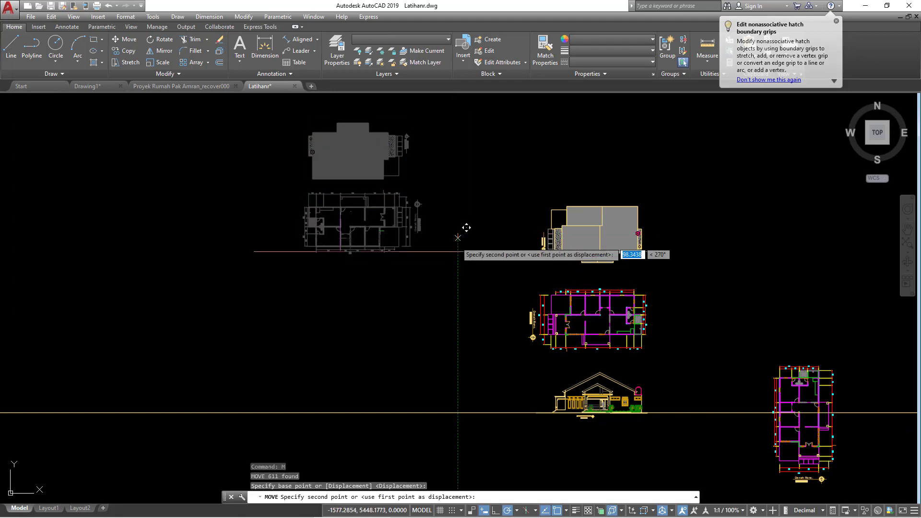
click(439, 246)
click(438, 319)
Place vertical construction lines through the outer face of the tiled area's left wall and the outer edge of the floor plan's lower-left corner column
scroll(374, 325, up, 5)
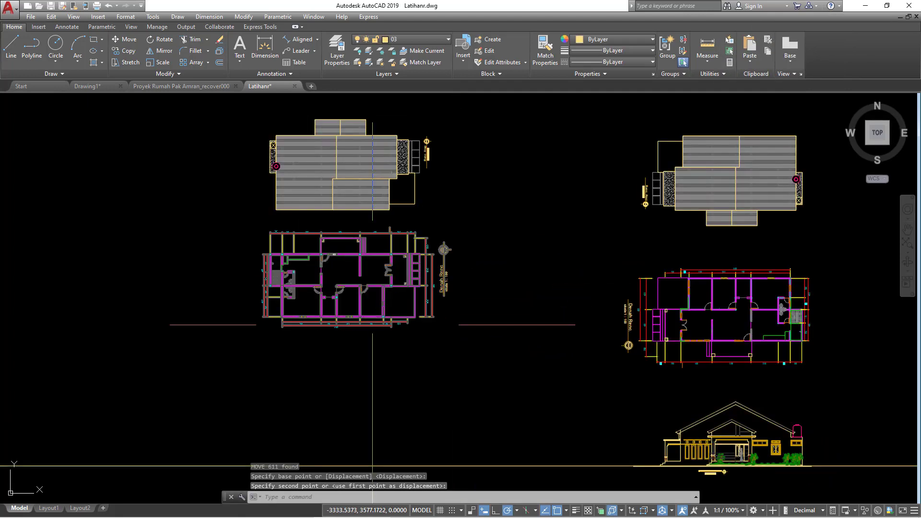
middle_drag(222, 344, 262, 416)
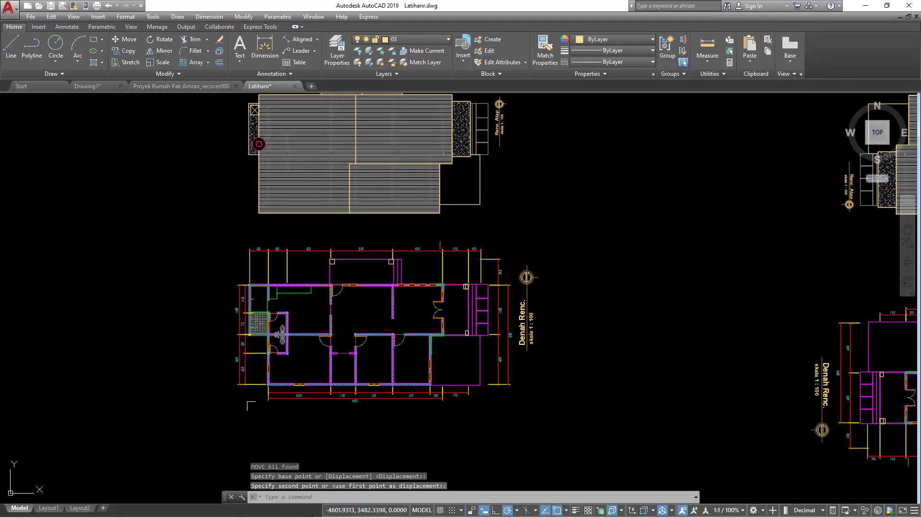
mouse_move(550, 513)
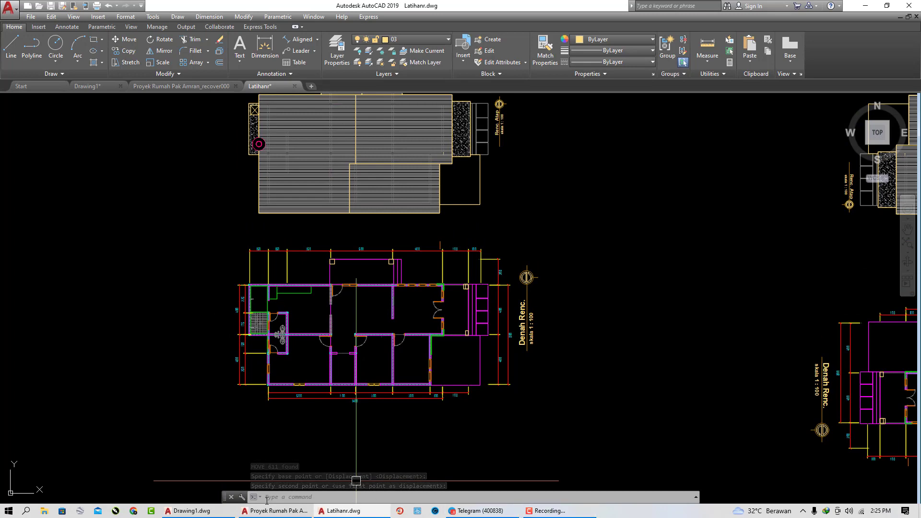
scroll(220, 428, up, 2)
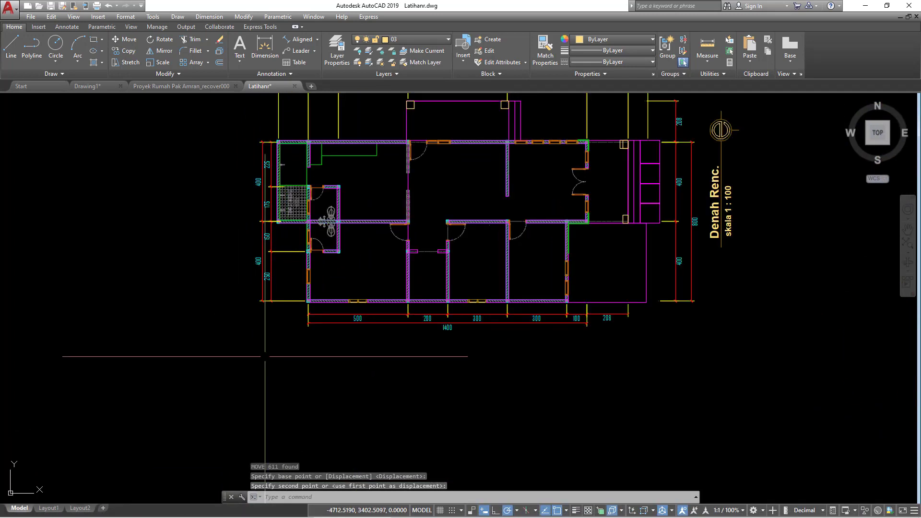
middle_drag(265, 356, 166, 405)
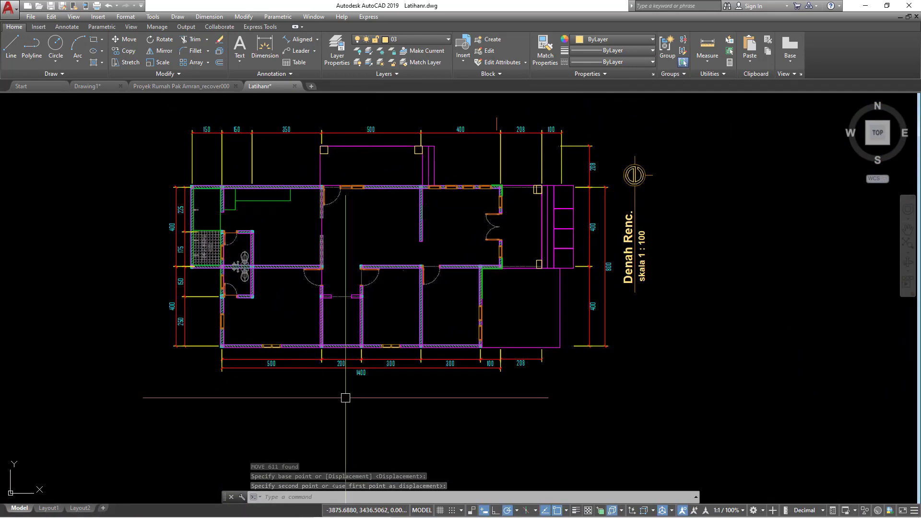
text(xL)
key(Return)
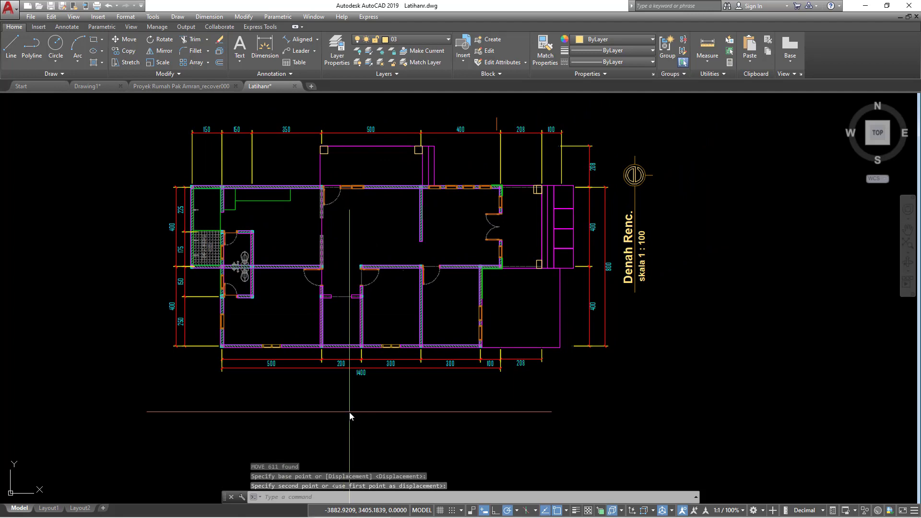
text(v)
key(Return)
scroll(197, 292, up, 4)
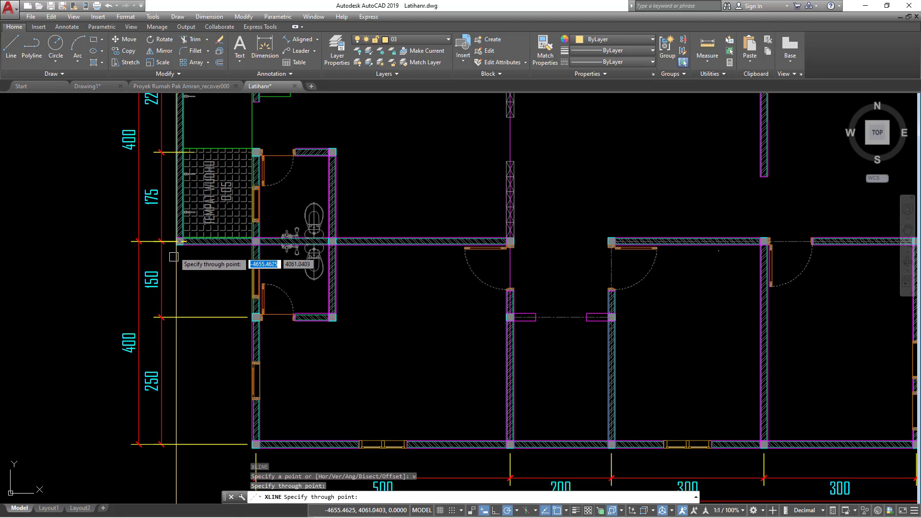
scroll(188, 261, up, 1)
scroll(218, 321, down, 5)
scroll(221, 293, up, 2)
scroll(221, 293, up, 5)
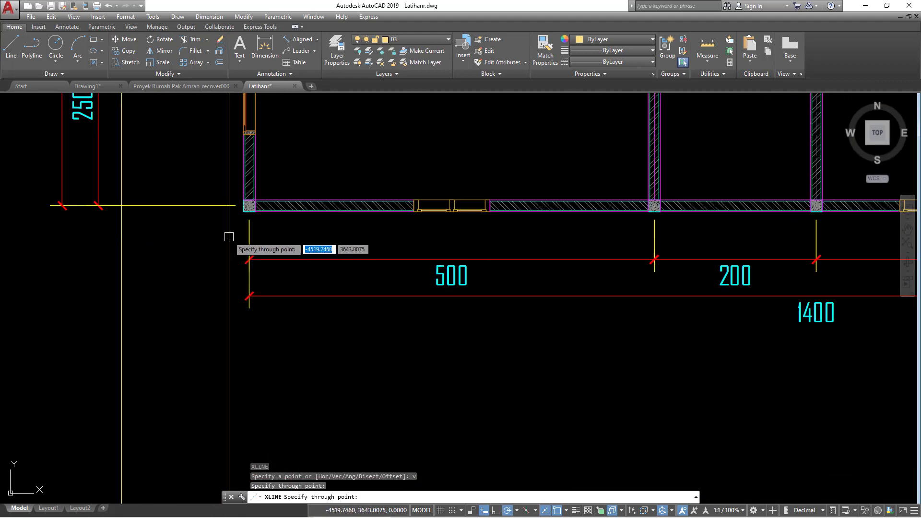
click(232, 275)
scroll(447, 264, down, 3)
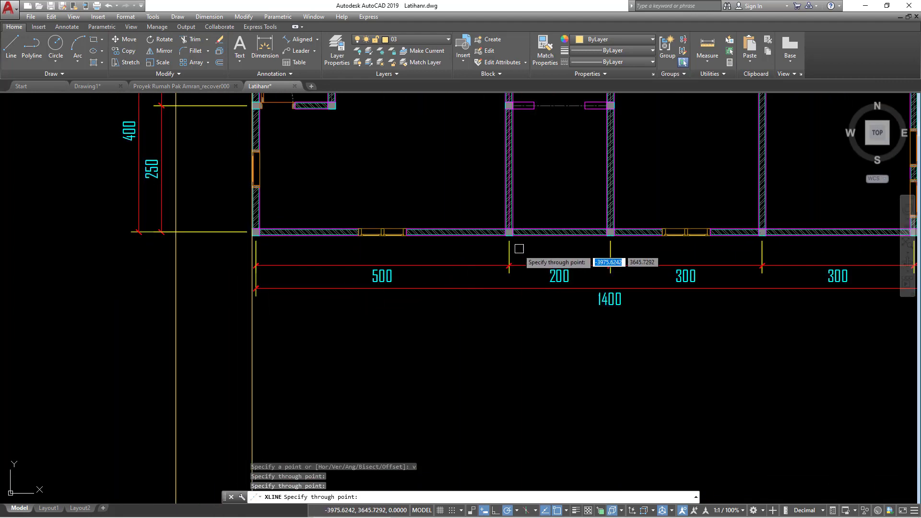
Try a vertical construction line at the interior wall between the 500 and 200 bays, and erase it
scroll(518, 248, up, 2)
click(510, 230)
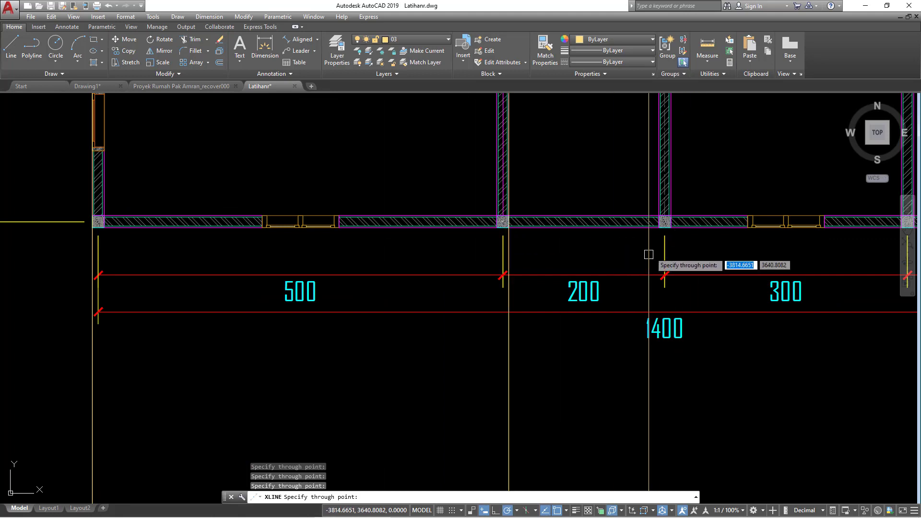
key(Return)
click(559, 390)
click(469, 377)
text(e)
key(Return)
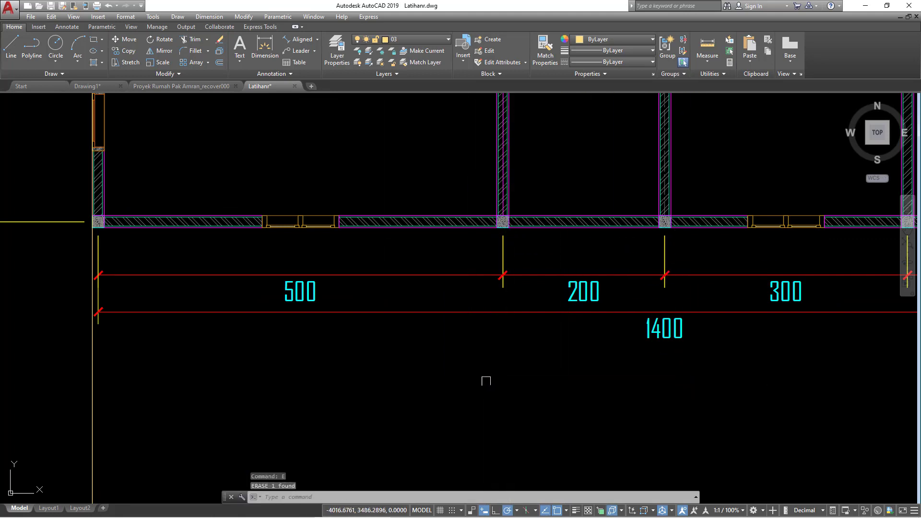
scroll(490, 382, down, 4)
middle_drag(490, 383, 451, 400)
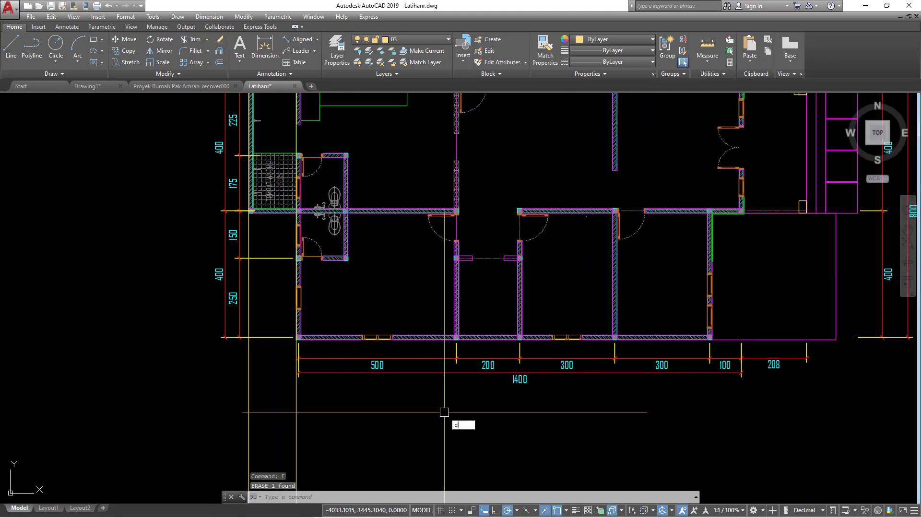
text(cl)
key(Return)
text(v)
key(Return)
key(Escape)
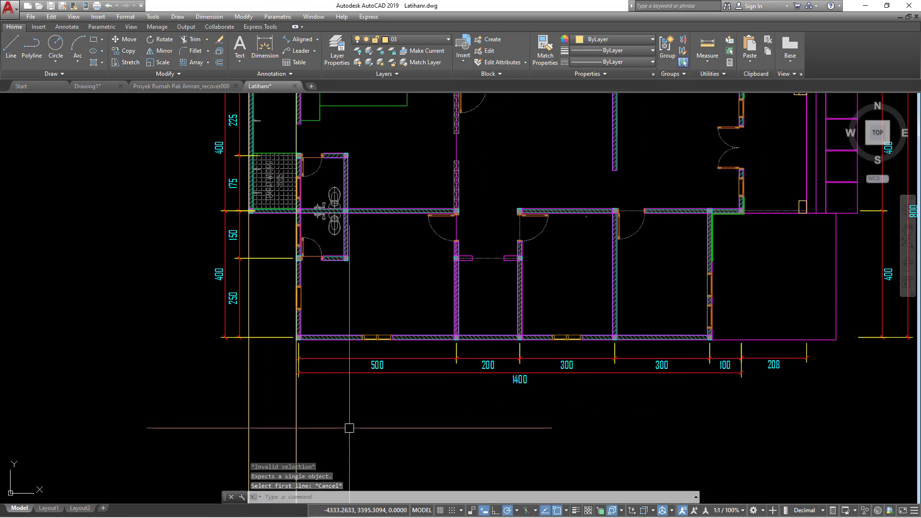
key(Escape)
Place vertical construction lines through the outer edge of the floor plan's lower-right corner column and the outer face of the entrance door wall
text(x)
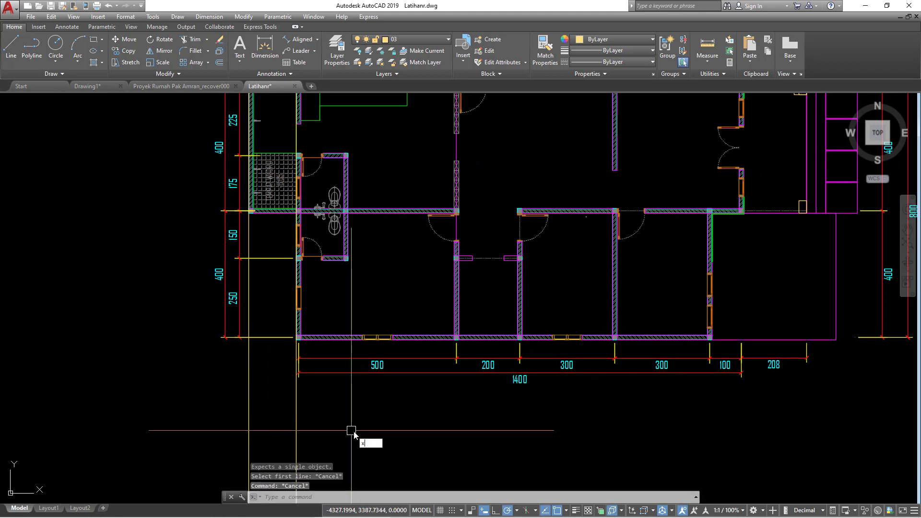
text(l)
key(Return)
key(Return)
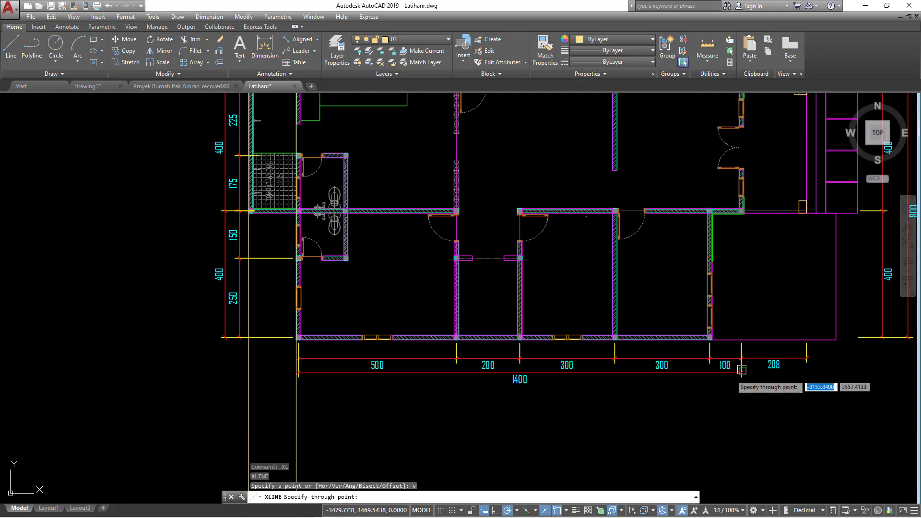
scroll(719, 339, up, 4)
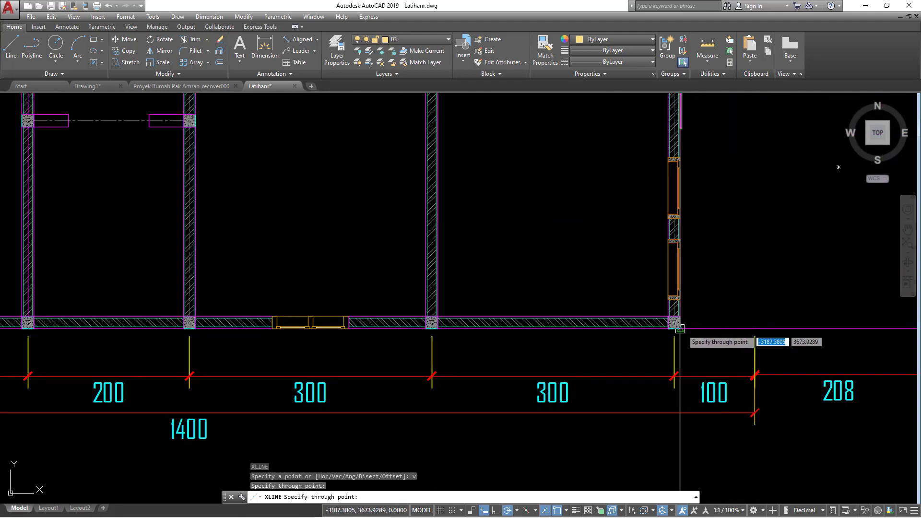
scroll(680, 329, down, 5)
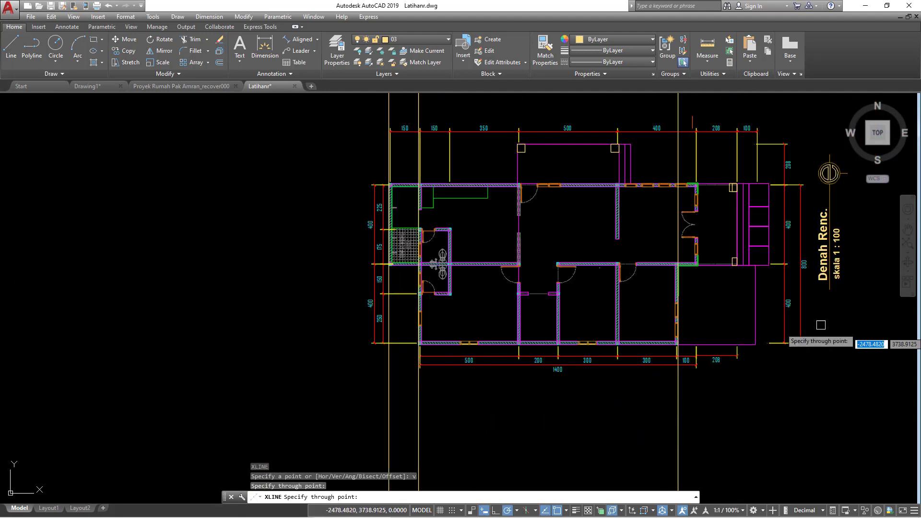
scroll(699, 263, up, 5)
scroll(684, 256, up, 3)
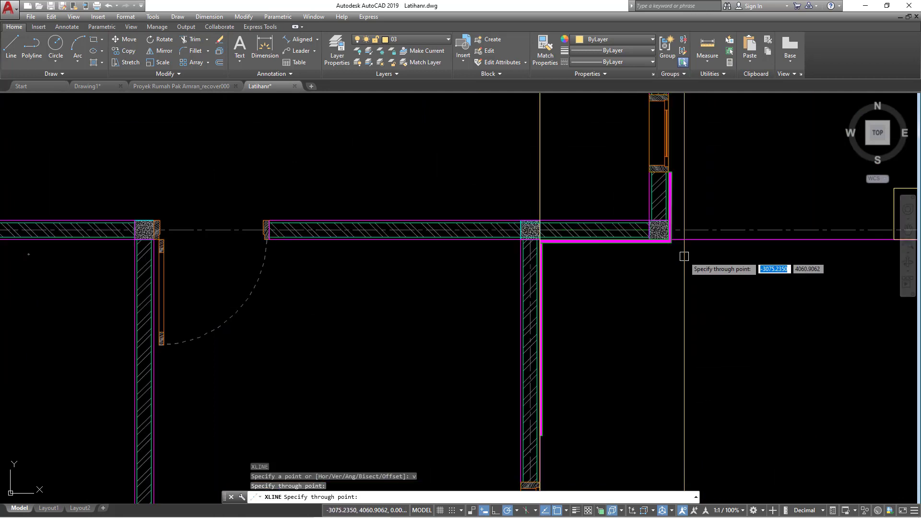
scroll(682, 146, up, 4)
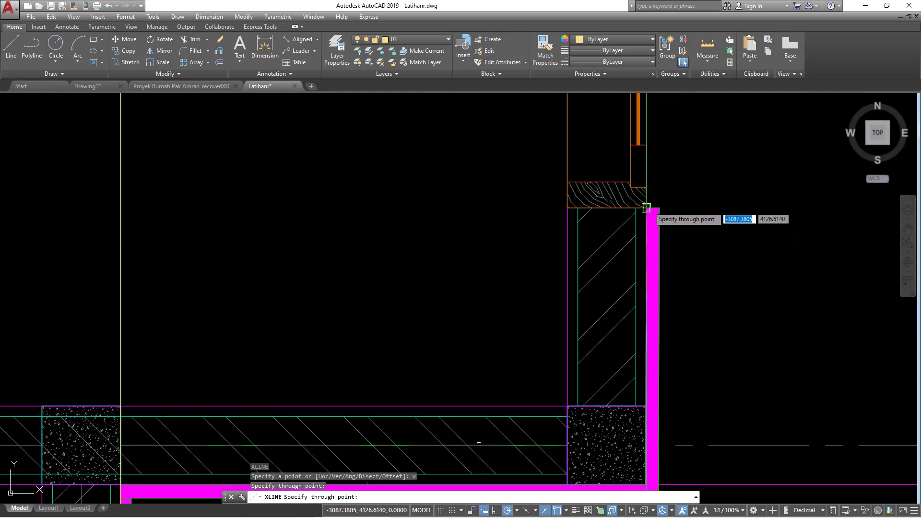
key(Return)
scroll(650, 206, down, 15)
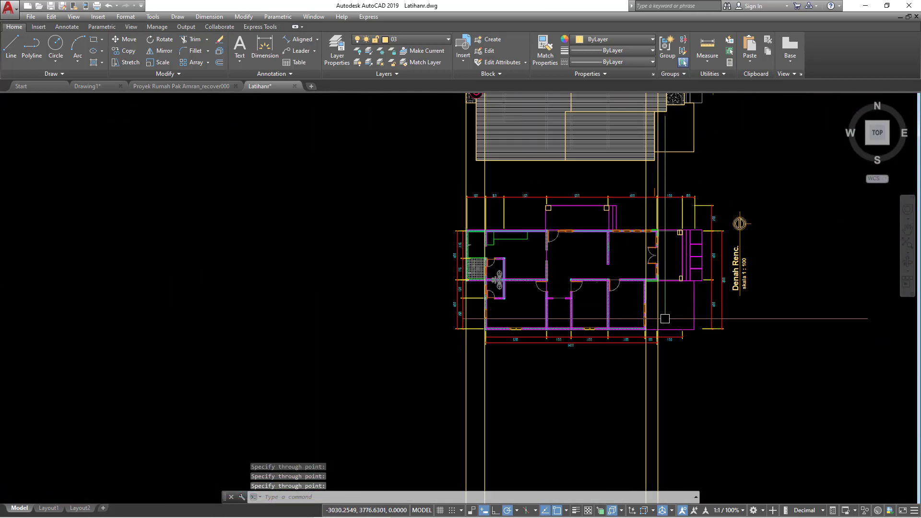
Place a horizontal construction line through the point where the sloping roof meets the left wall of the existing elevation
middle_drag(593, 245, 591, 248)
scroll(608, 298, up, 2)
scroll(602, 306, up, 2)
middle_drag(601, 307, 482, 312)
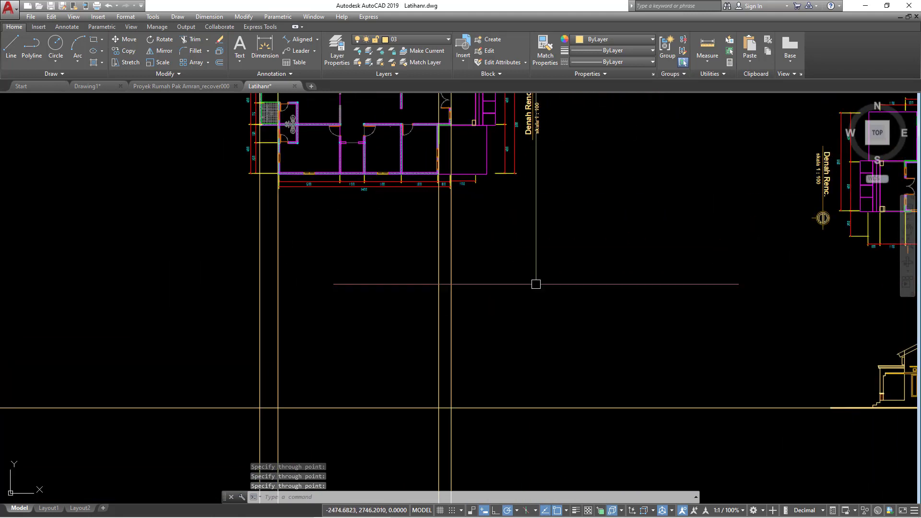
middle_drag(567, 303, 509, 308)
key(Escape)
text(xl)
key(Return)
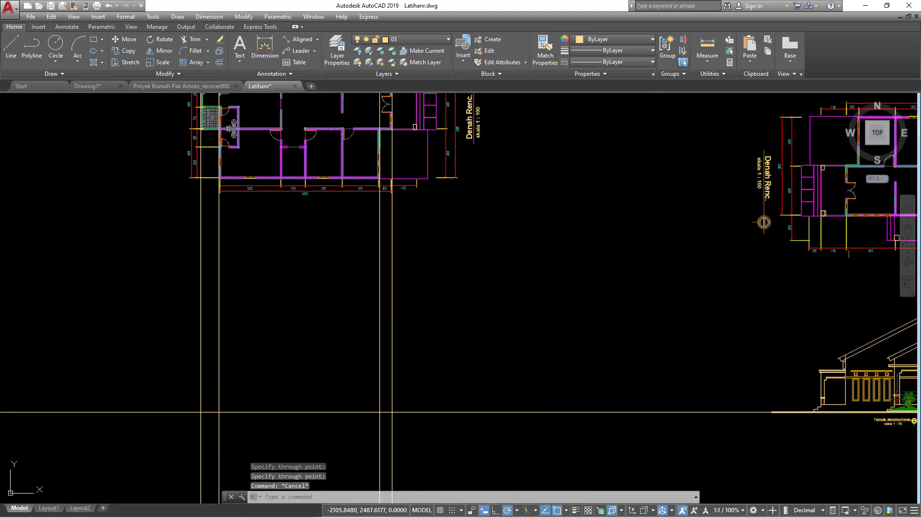
text(h)
key(Return)
scroll(786, 373, up, 6)
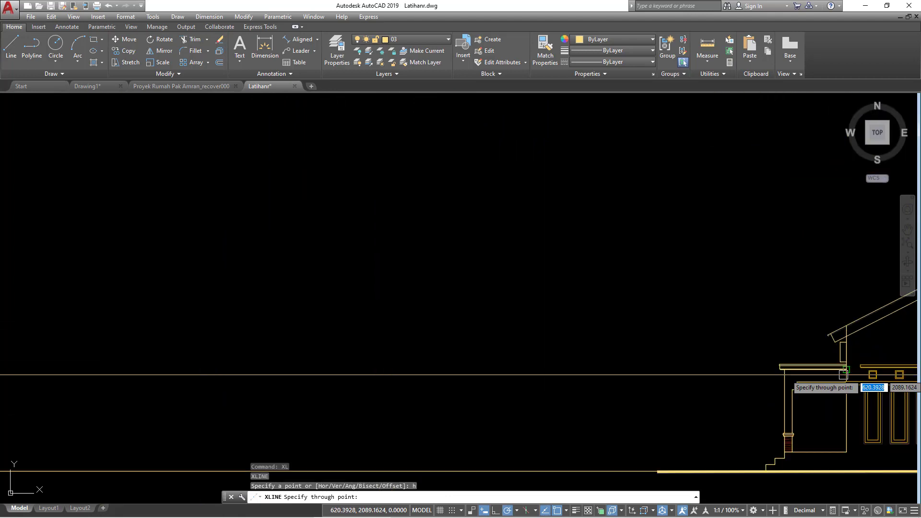
click(751, 305)
key(Return)
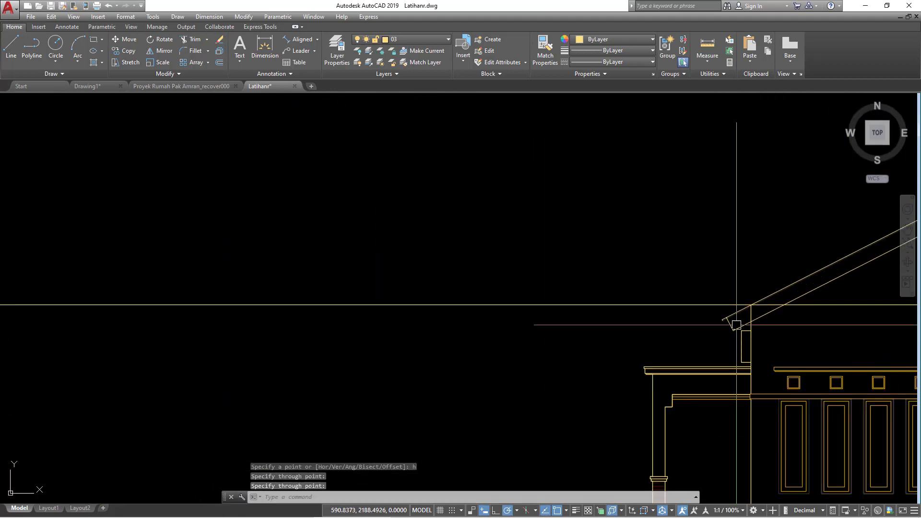
Trim the four vertical construction lines above the horizontal roof-height line
scroll(671, 343, down, 6)
middle_drag(273, 344, 619, 333)
scroll(480, 336, up, 2)
middle_drag(481, 336, 415, 340)
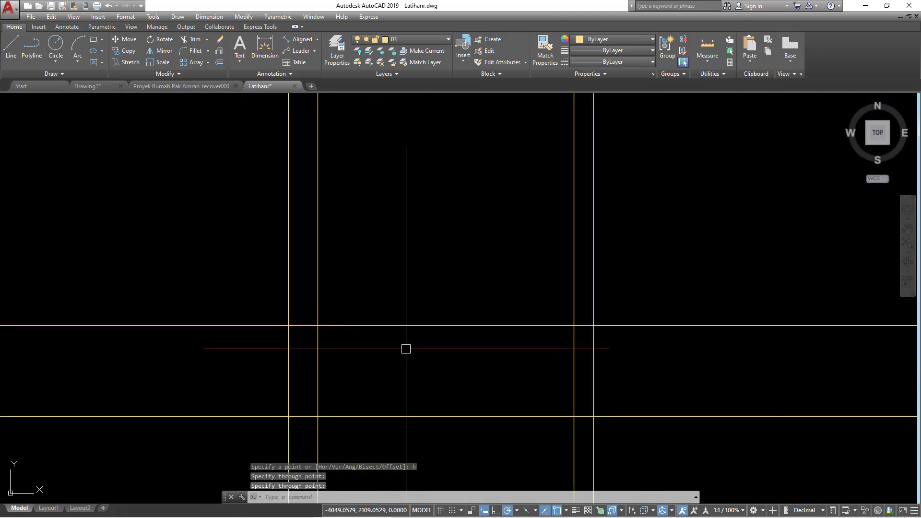
key(Escape)
text(te cor)
key(Return)
click(483, 326)
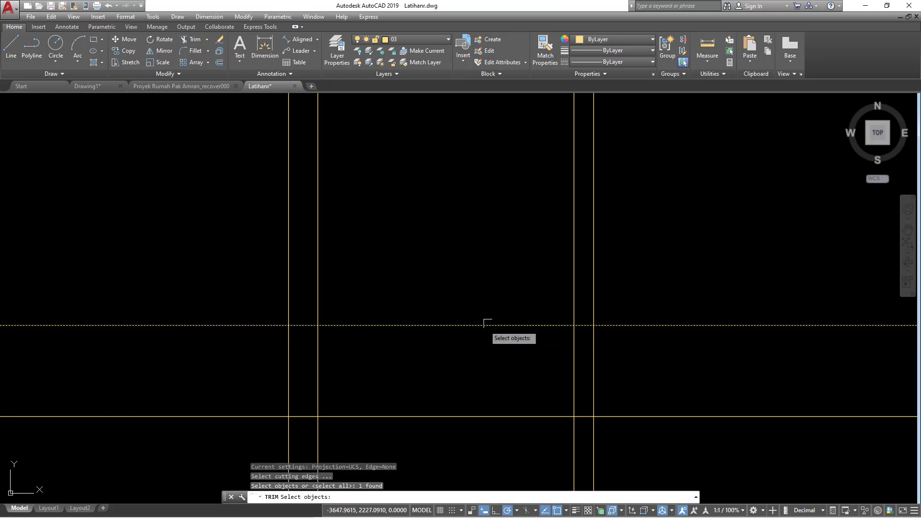
key(Return)
click(660, 290)
click(542, 261)
click(395, 264)
click(185, 230)
key(Escape)
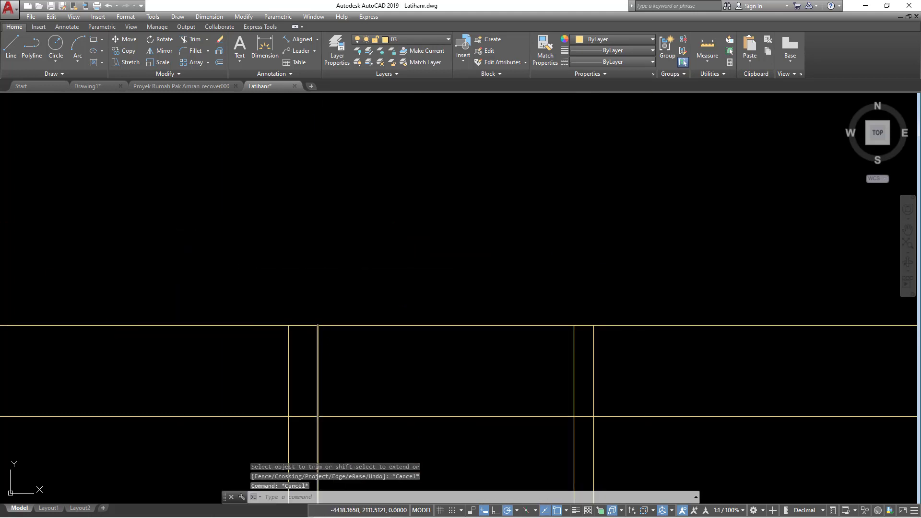
Trim the horizontal roof-height line beyond the two outermost vertical construction lines
text(tr)
key(Return)
click(318, 358)
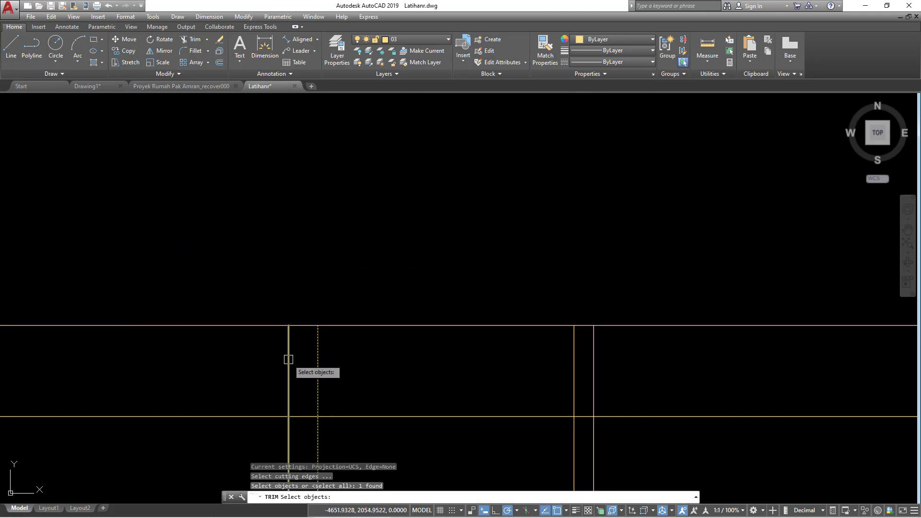
click(648, 373)
click(448, 335)
key(Return)
click(687, 350)
click(635, 275)
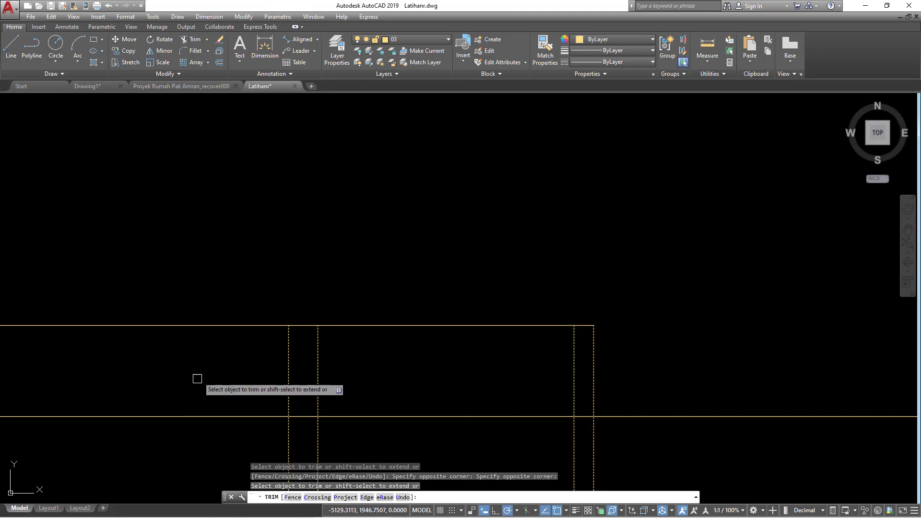
click(197, 378)
click(212, 310)
key(Escape)
Trim the four vertical construction lines below the horizontal ground line
middle_drag(339, 366, 339, 354)
text(tr)
key(Return)
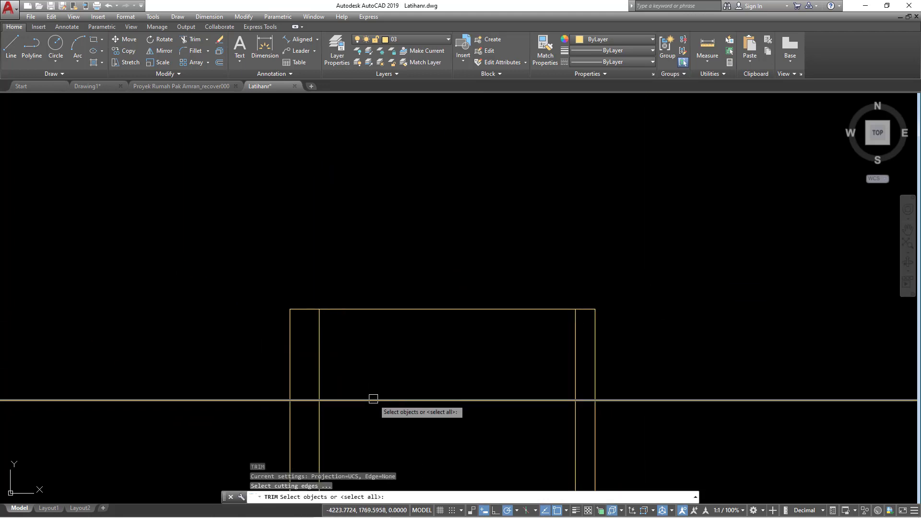
click(377, 400)
key(Return)
click(656, 452)
click(532, 440)
click(453, 435)
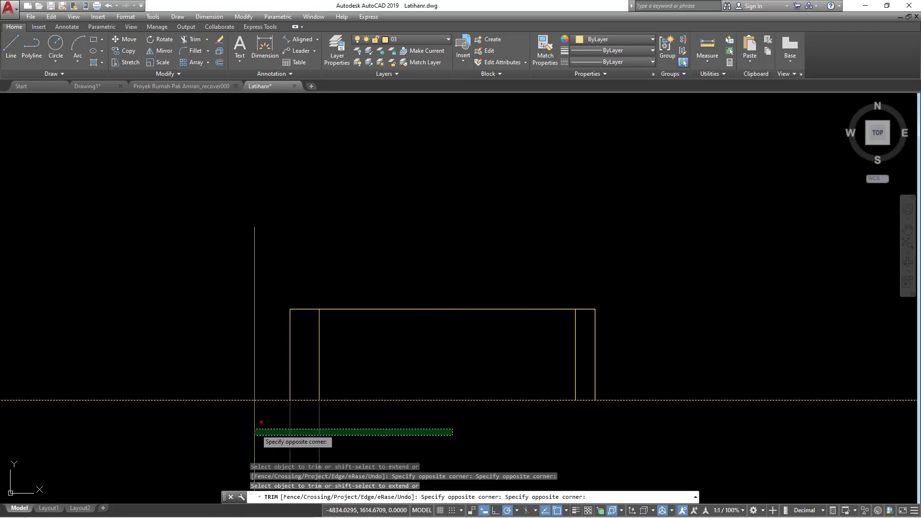
click(254, 429)
key(Escape)
key(Escape)
scroll(434, 354, up, 2)
mouse_move(435, 354)
middle_down()
mouse_move(368, 344)
mouse_move(409, 347)
middle_up()
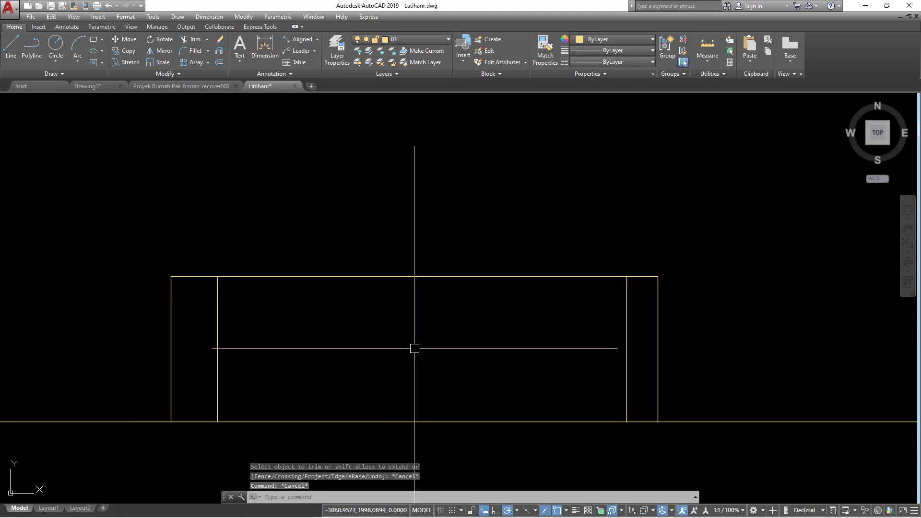
Place a construction line angled at 27 degrees through the top end of the inner left wall line
key(Return)
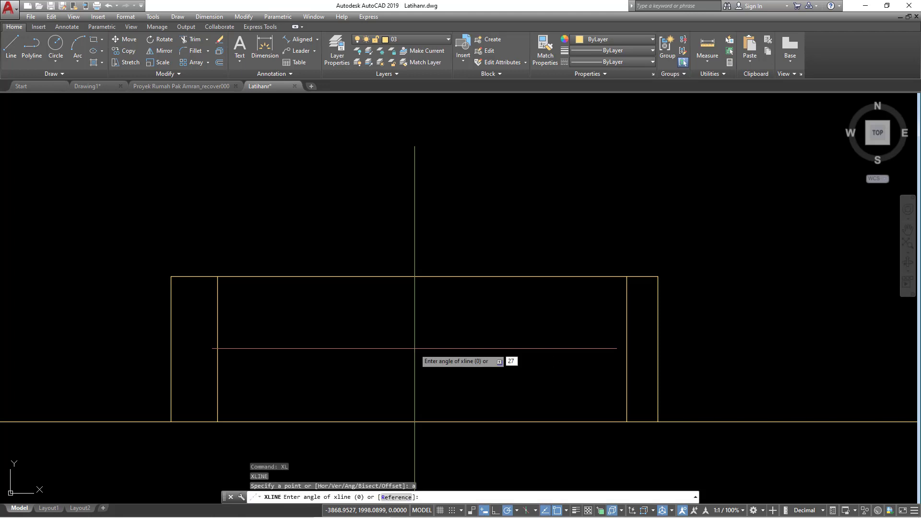
key(Return)
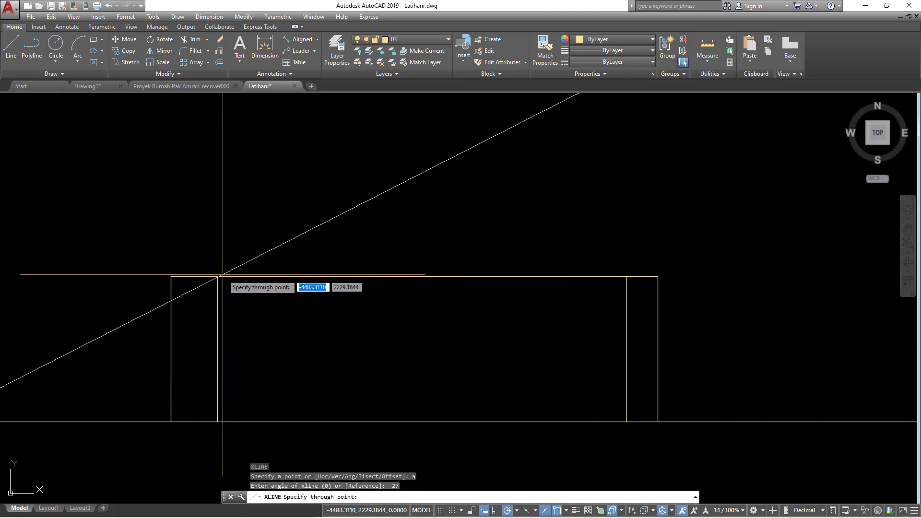
click(219, 276)
key(Return)
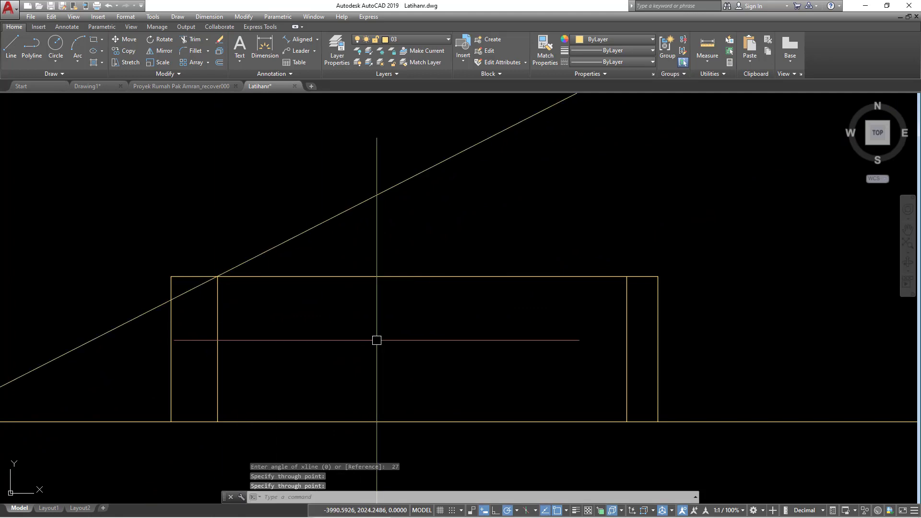
Place a construction line angled at -27 degrees through the top end of the inner right wall line
text(XL)
key(Return)
text(a)
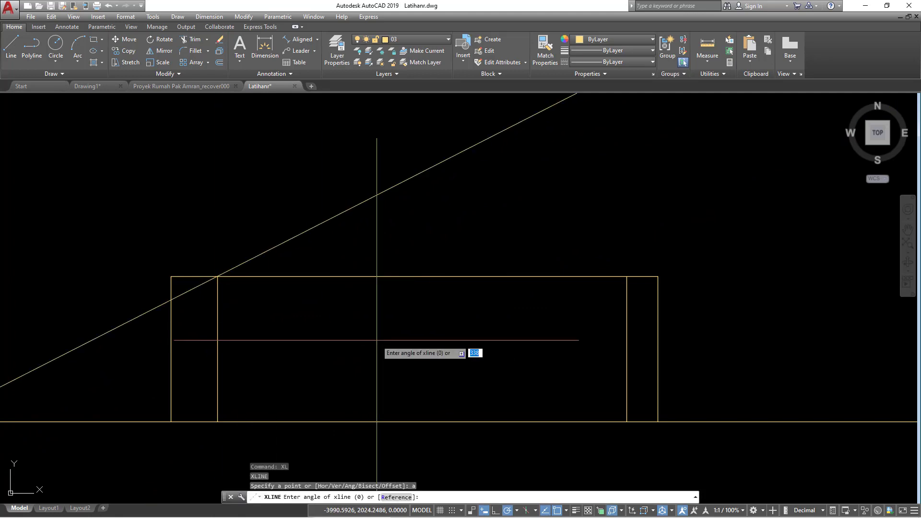
key(Return)
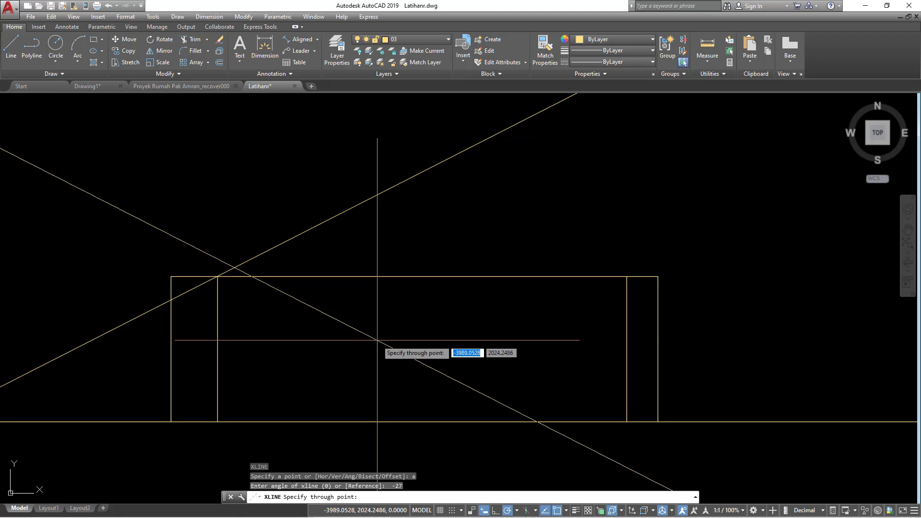
click(627, 277)
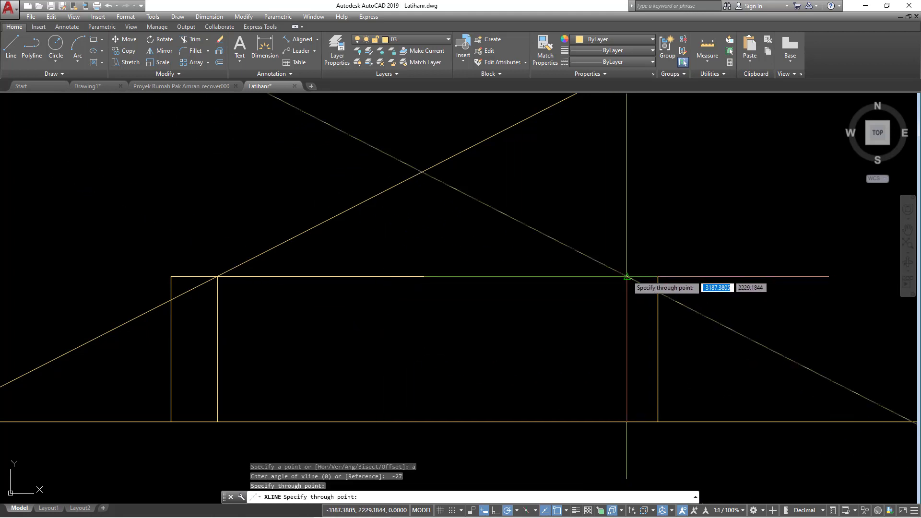
key(Return)
Fillet the two sloping construction lines with radius 0 to form the roof ridge
middle_drag(543, 290, 516, 320)
text(f)
key(Return)
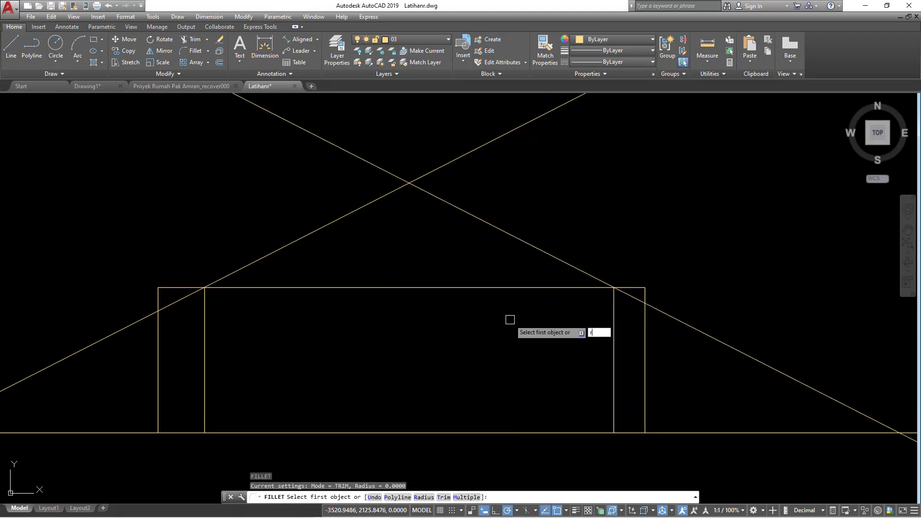
text(r)
key(Return)
text(0)
key(Return)
click(399, 187)
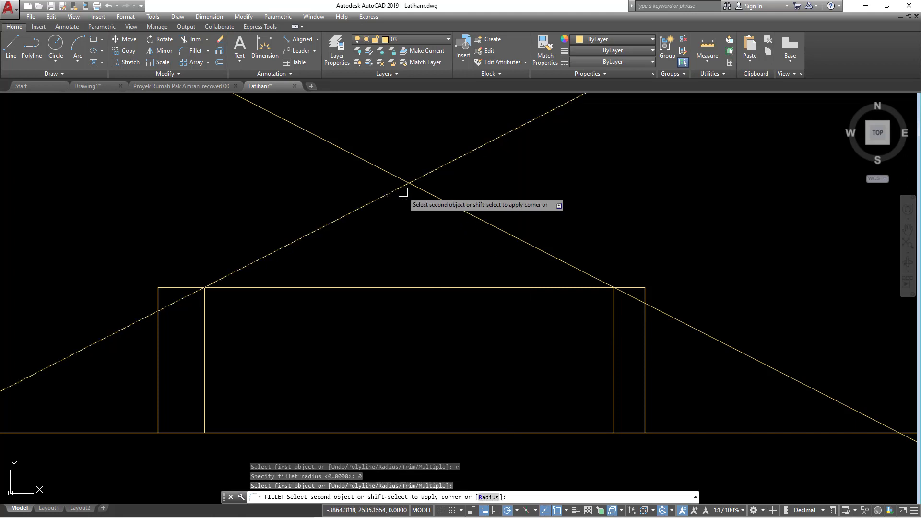
click(425, 191)
Copy both sloping roof lines 25 units straight down from the ridge point
click(419, 214)
click(330, 136)
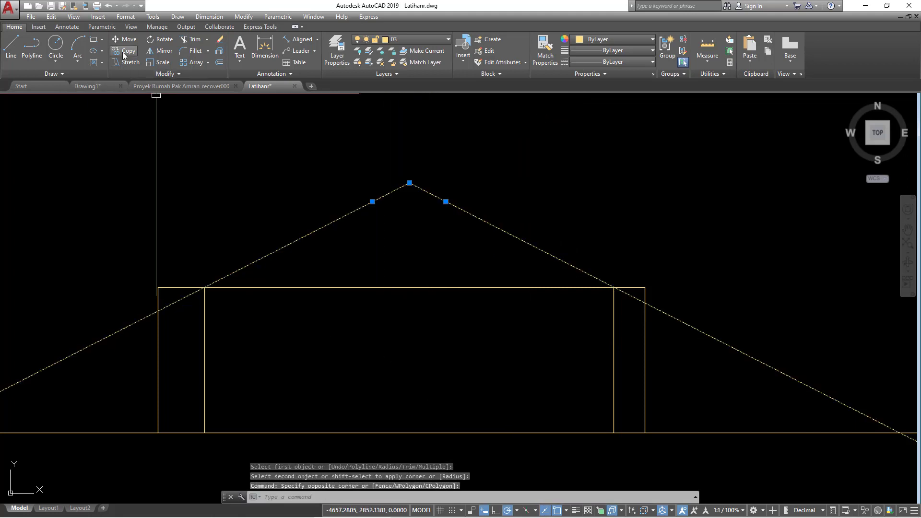
click(123, 51)
click(409, 183)
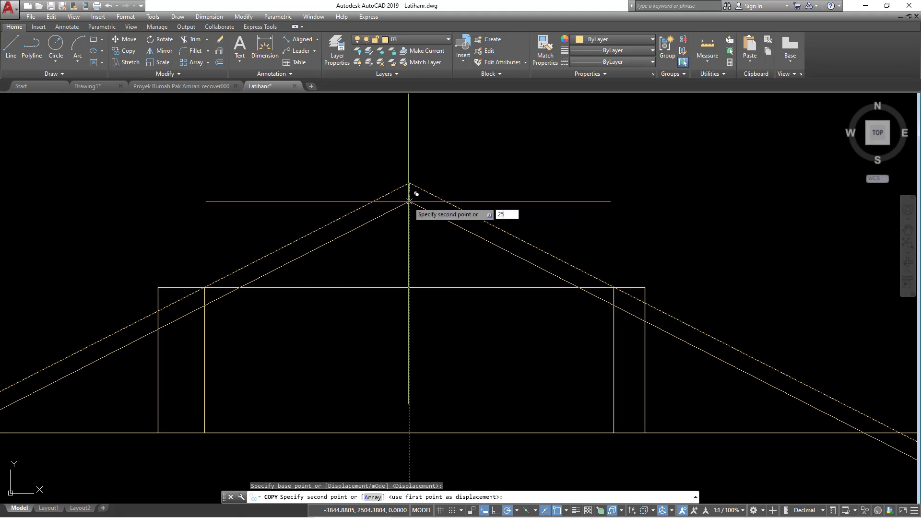
key(Return)
key(Return)
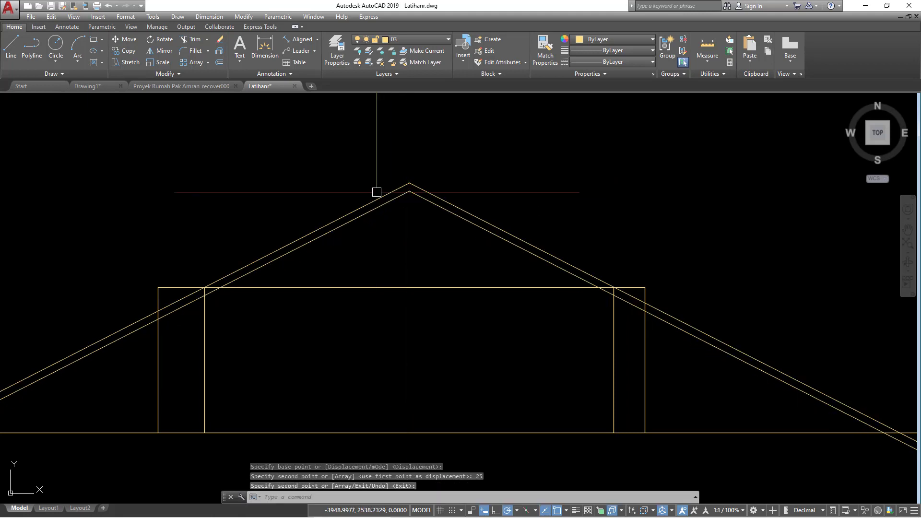
middle_drag(407, 267, 405, 268)
key(Escape)
key(Escape)
Place vertical construction lines through the lower-left and lower-right corners of the roof plan
text(x)
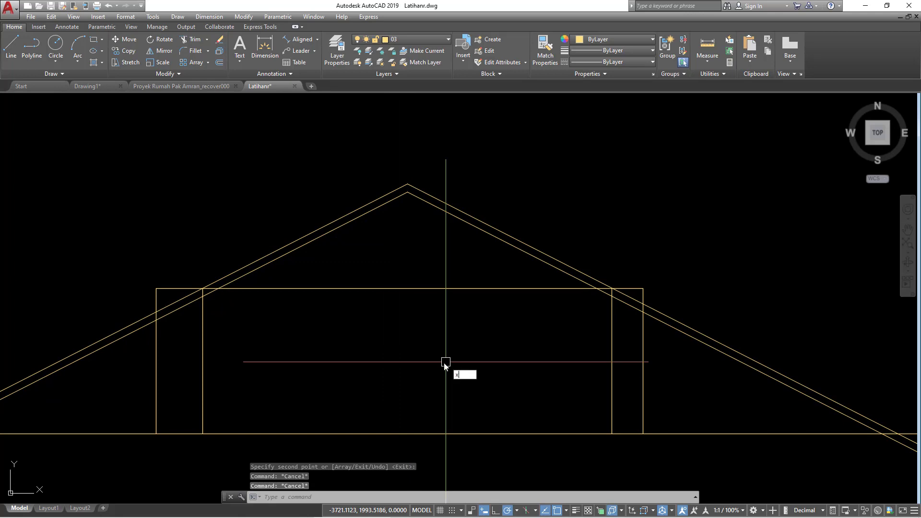
text(l)
key(Return)
text(v)
key(Return)
scroll(340, 288, down, 3)
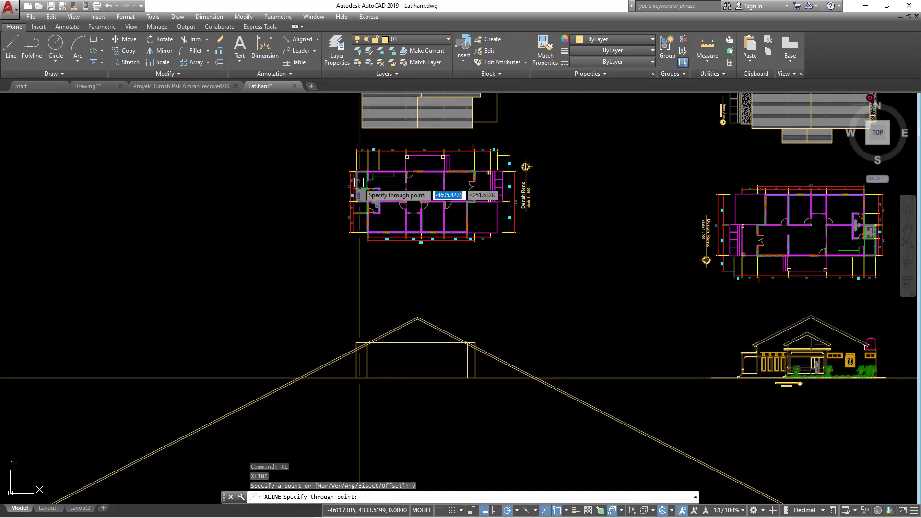
middle_drag(359, 182, 353, 224)
scroll(352, 223, up, 2)
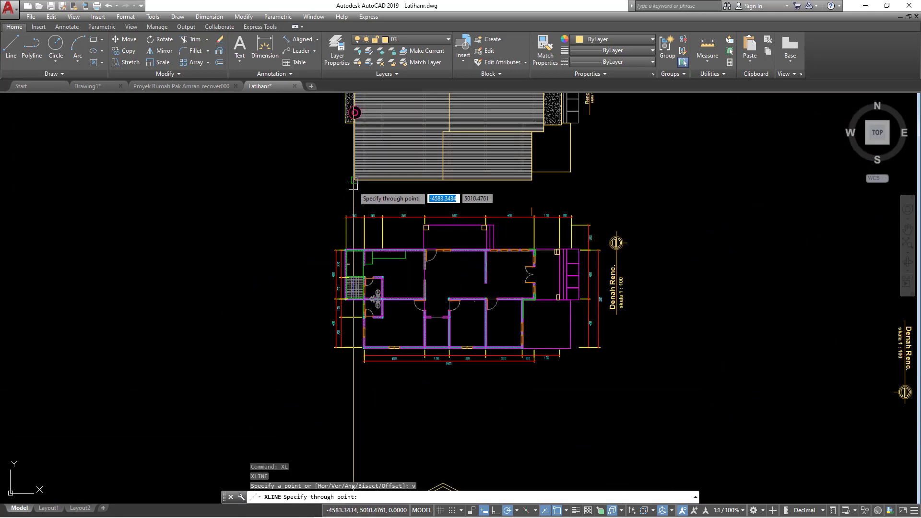
click(355, 185)
click(531, 179)
middle_drag(499, 282, 489, 149)
middle_drag(460, 337, 453, 232)
key(Return)
Draw the left eave's end line from the upper roof line's crossing with the vertical construction line, perpendicular to the lower roof line
scroll(351, 284, up, 6)
middle_drag(381, 334, 371, 350)
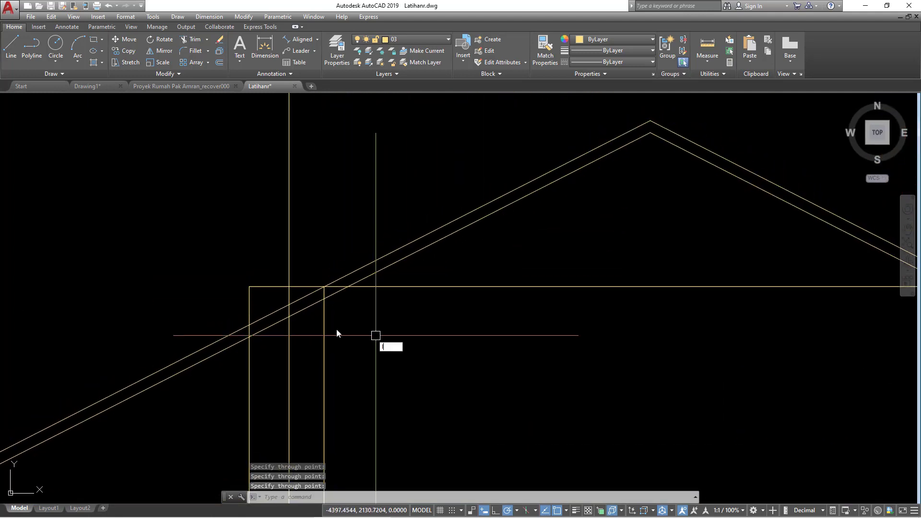
scroll(304, 322, up, 4)
text(l)
key(Return)
click(265, 277)
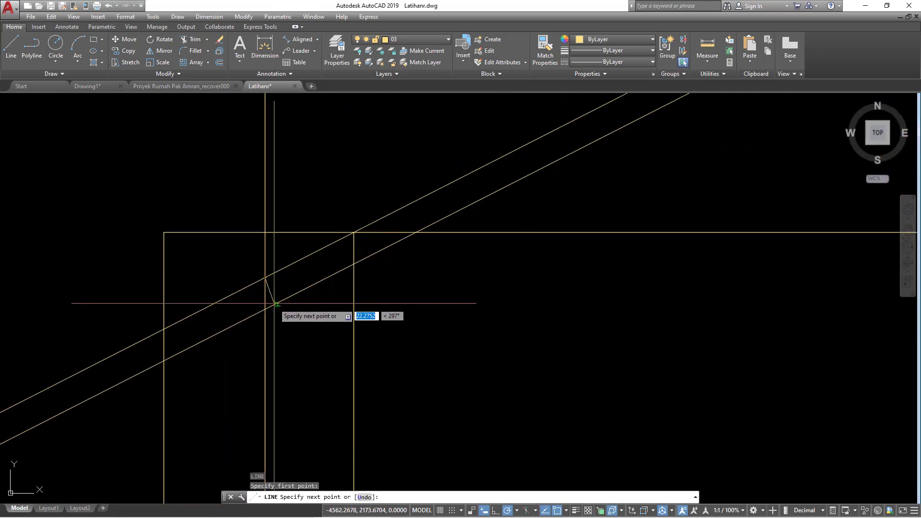
key(Return)
Draw the right eave's end line from the upper roof line's crossing with the vertical construction line, perpendicular to the lower roof line
scroll(403, 317, down, 4)
middle_drag(525, 318, 55, 315)
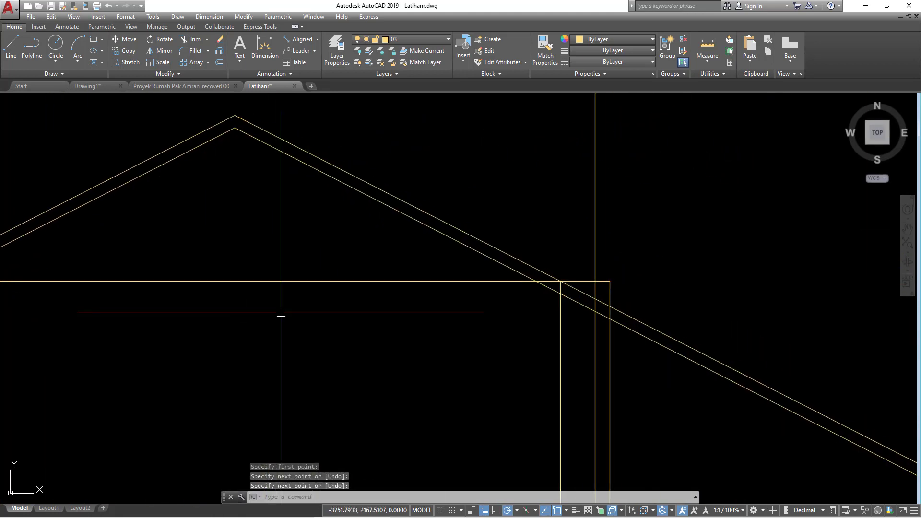
scroll(584, 321, up, 4)
key(Return)
click(614, 264)
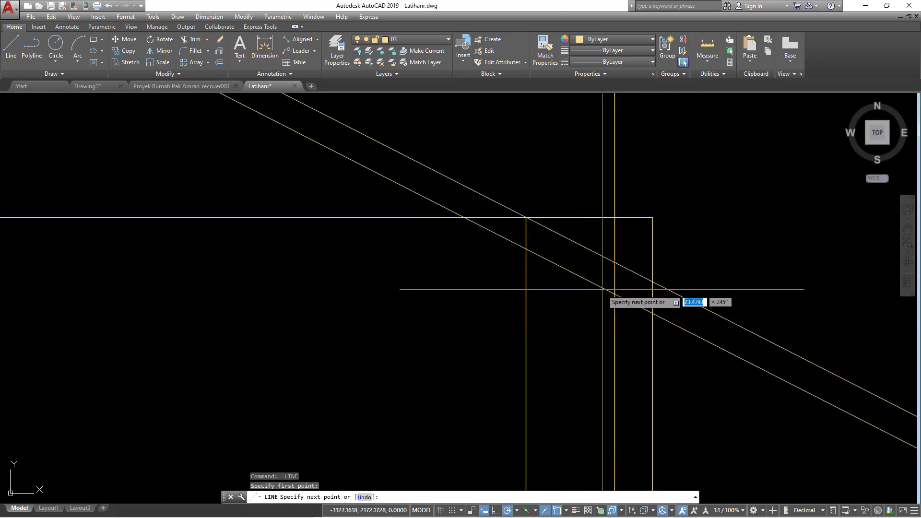
click(602, 289)
key(Return)
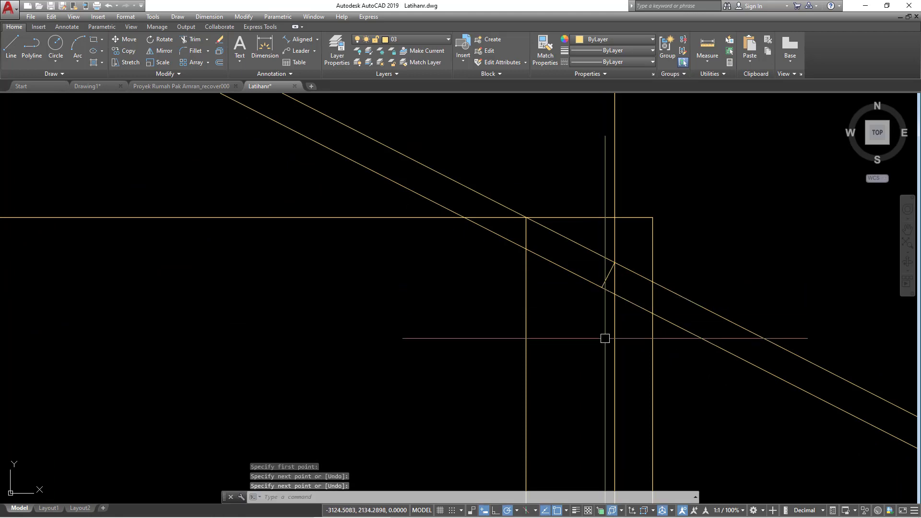
Trim both right-hand roof lines beyond the right eave's end line
text(tr)
key(Return)
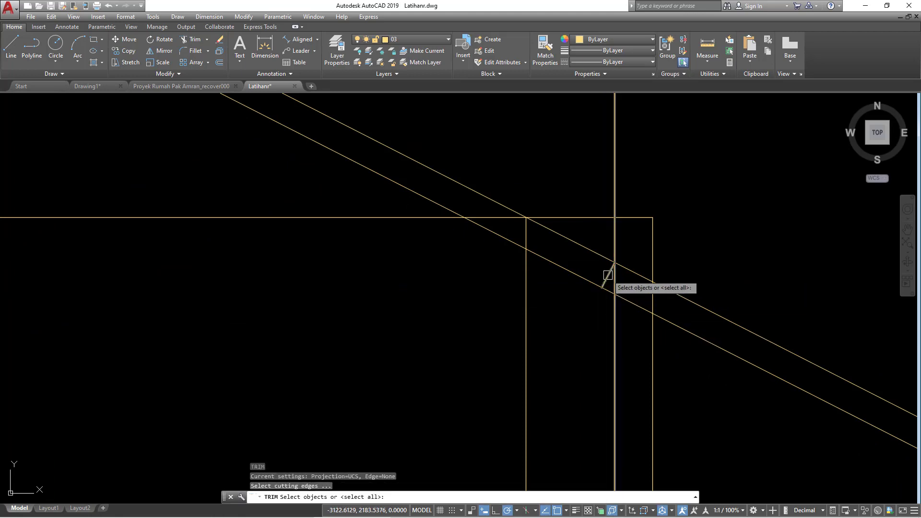
key(Return)
click(628, 302)
click(635, 274)
scroll(638, 295, down, 5)
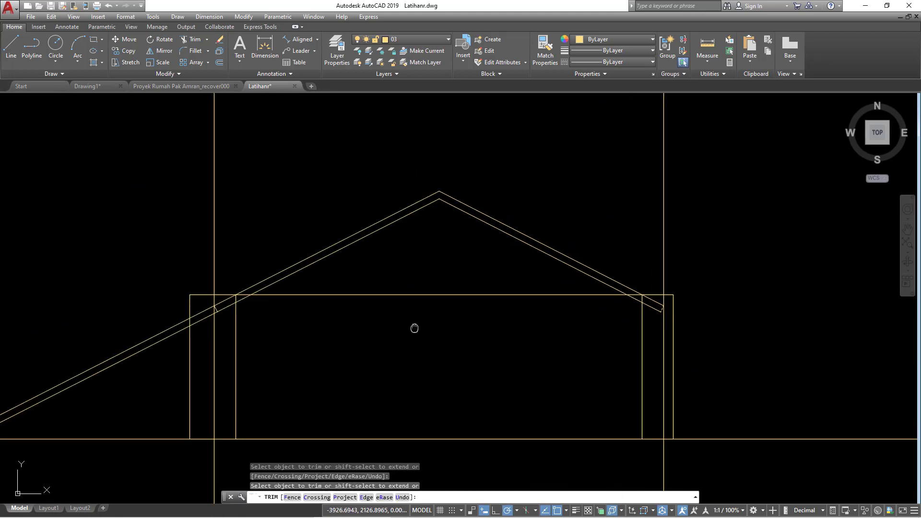
scroll(308, 316, up, 5)
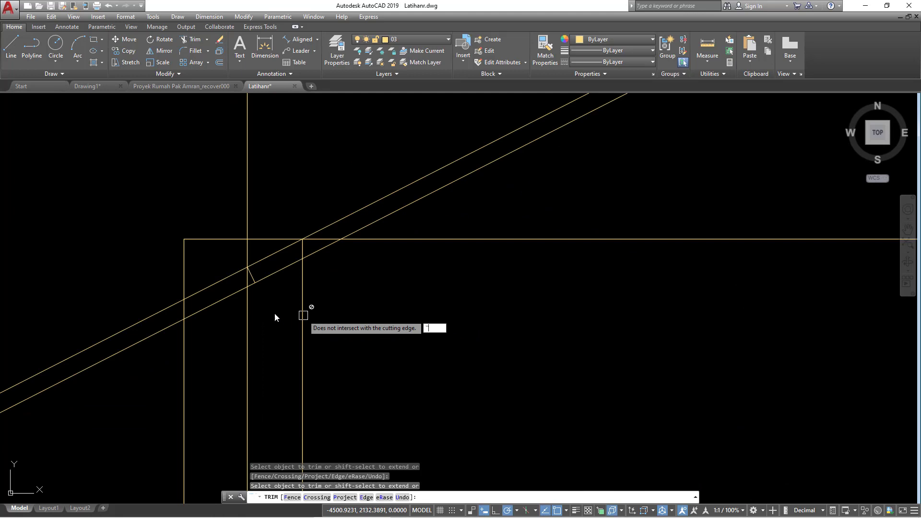
Trim both left-hand roof lines beyond the left eave's end line and erase the vertical construction line there
key(Escape)
text(tr)
key(Return)
scroll(252, 271, up, 4)
click(252, 270)
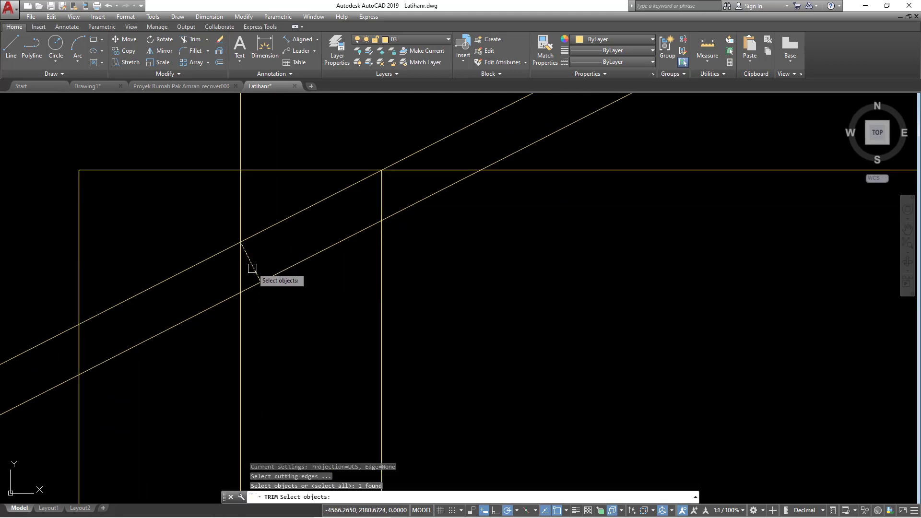
key(Return)
click(205, 259)
key(Escape)
click(192, 330)
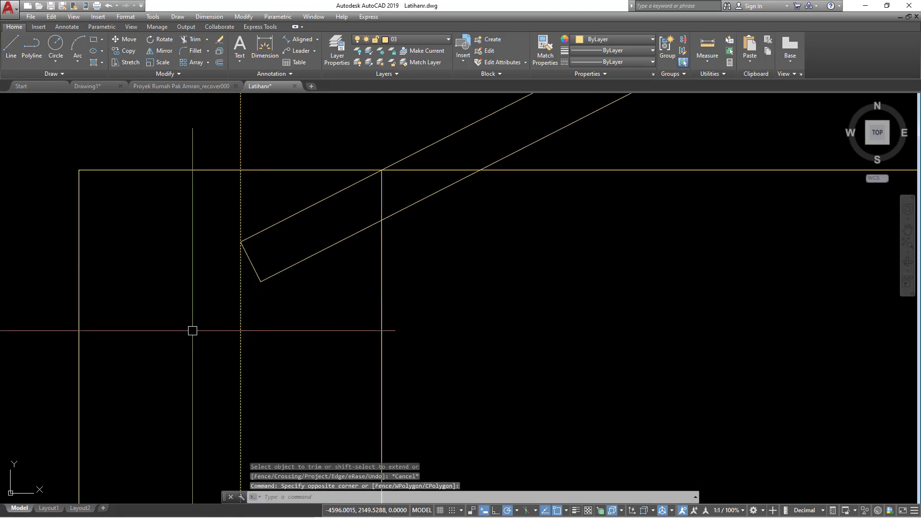
key(Return)
Move all the roof lines, including both eave end lines, to the A-DINDING DALAM layer
scroll(208, 324, down, 4)
click(244, 323)
click(214, 286)
scroll(226, 315, down, 6)
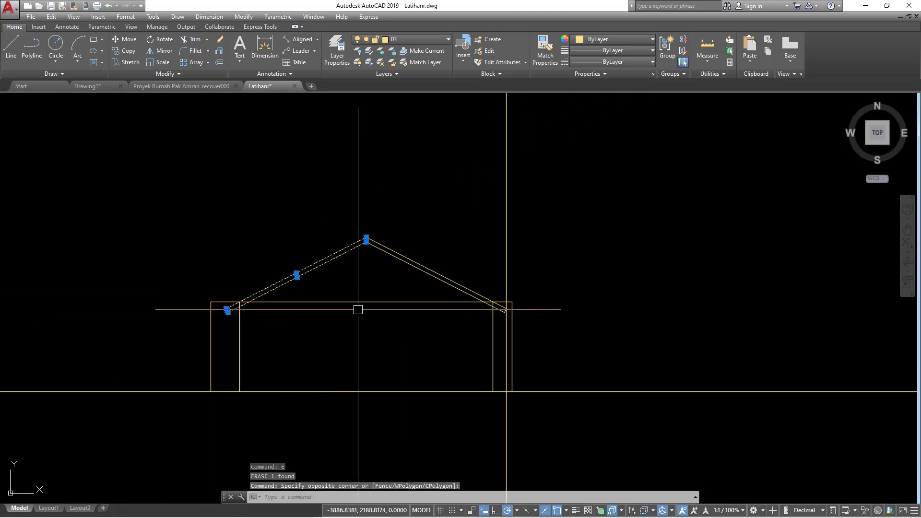
scroll(468, 314, up, 4)
scroll(551, 330, up, 2)
click(556, 337)
click(529, 288)
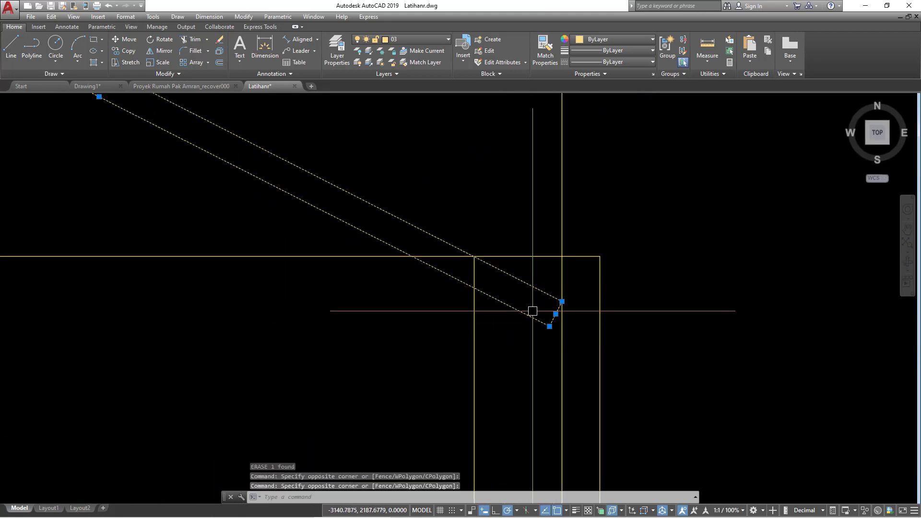
scroll(532, 312, down, 4)
middle_drag(273, 237, 442, 298)
click(426, 282)
click(319, 168)
click(426, 39)
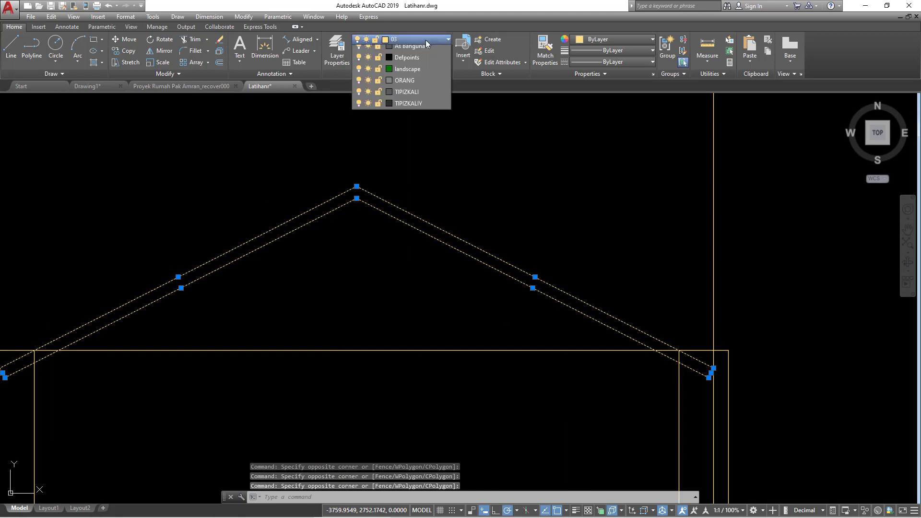
click(418, 88)
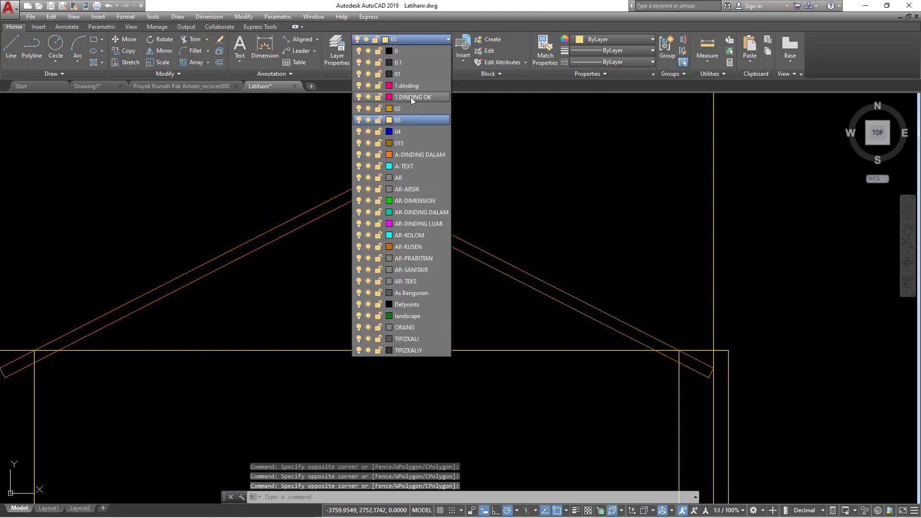
click(410, 108)
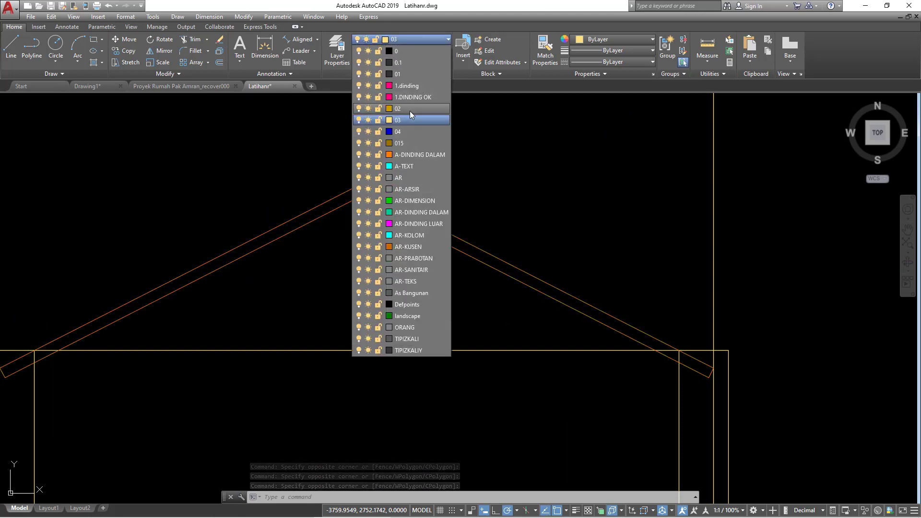
click(425, 154)
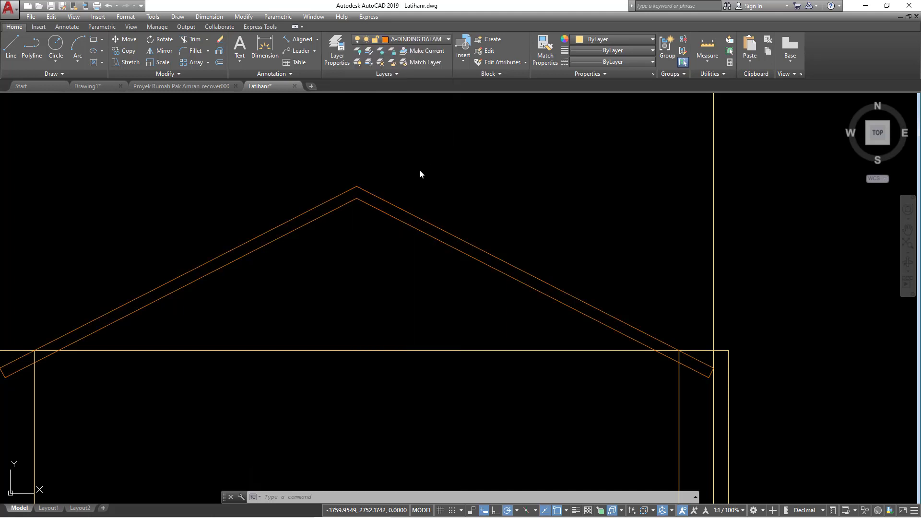
Erase the vertical construction line at the end of the right eave
scroll(487, 185, up, 3)
click(454, 192)
key(Escape)
scroll(643, 260, down, 2)
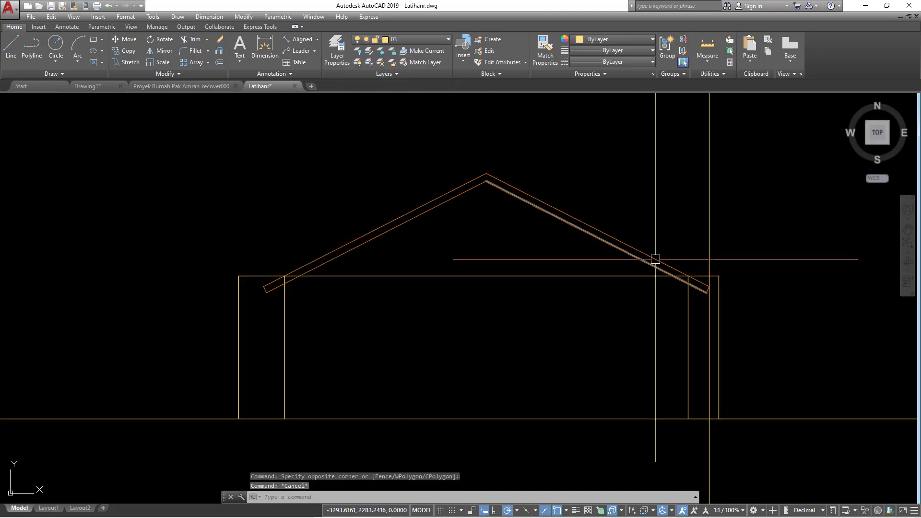
scroll(707, 300, up, 4)
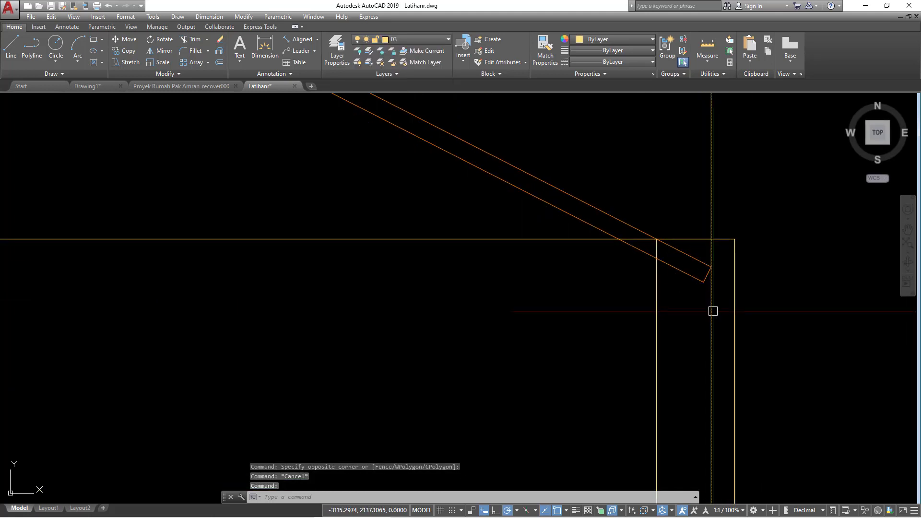
click(712, 311)
text(E)
key(Return)
scroll(705, 319, down, 3)
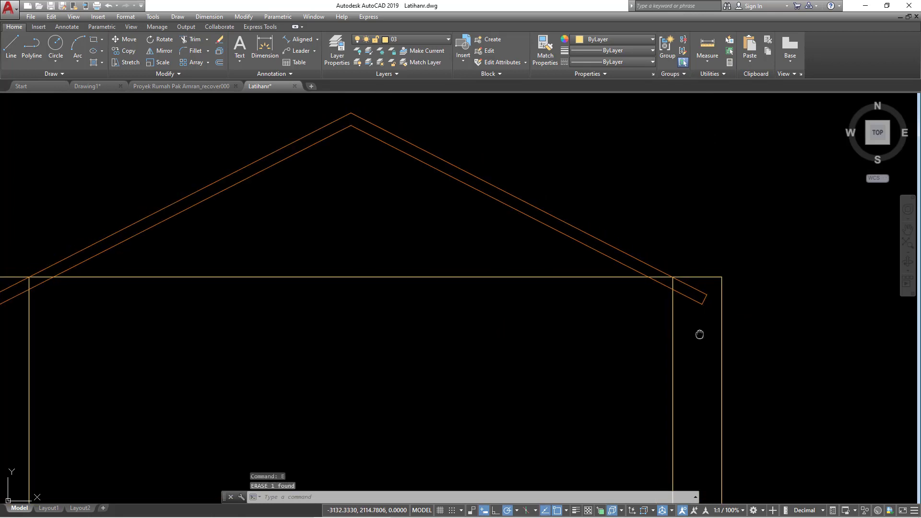
Copy the right-hand roof slope and its eave end from the lower roof line's crossing with the right inner wall to the outer wall's top corner
scroll(685, 374, up, 1)
scroll(518, 272, down, 10)
scroll(581, 145, up, 5)
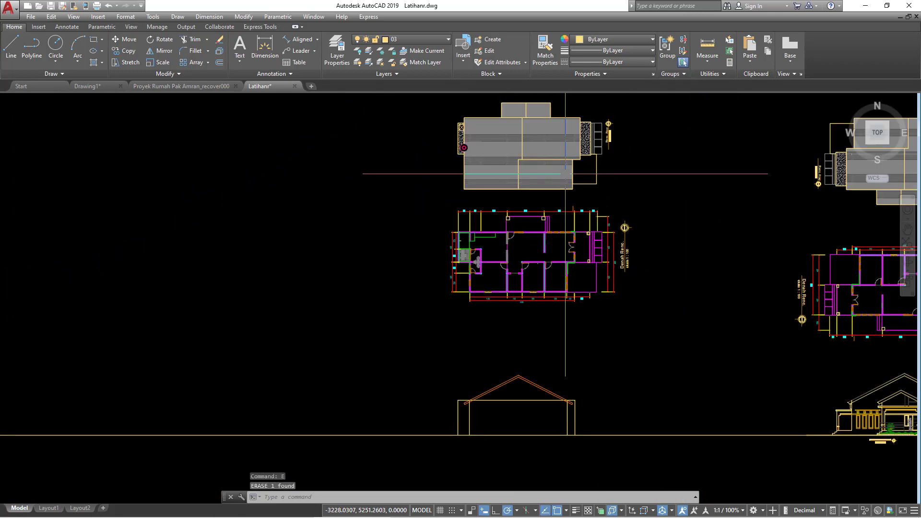
middle_drag(533, 281, 516, 64)
scroll(576, 326, up, 8)
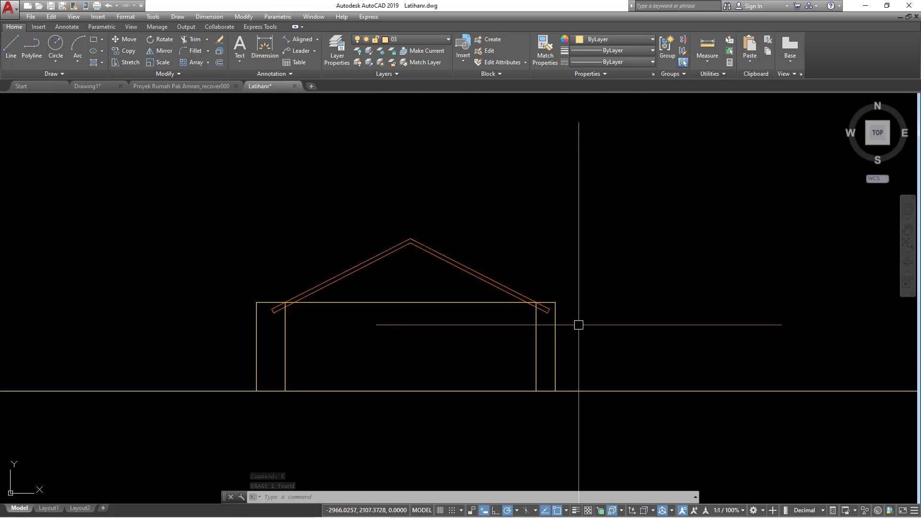
click(487, 295)
click(480, 261)
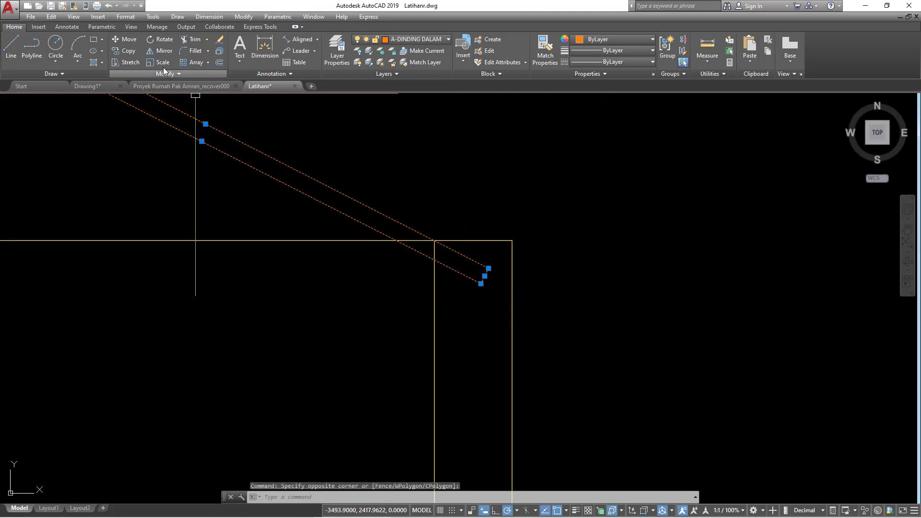
click(127, 53)
click(434, 259)
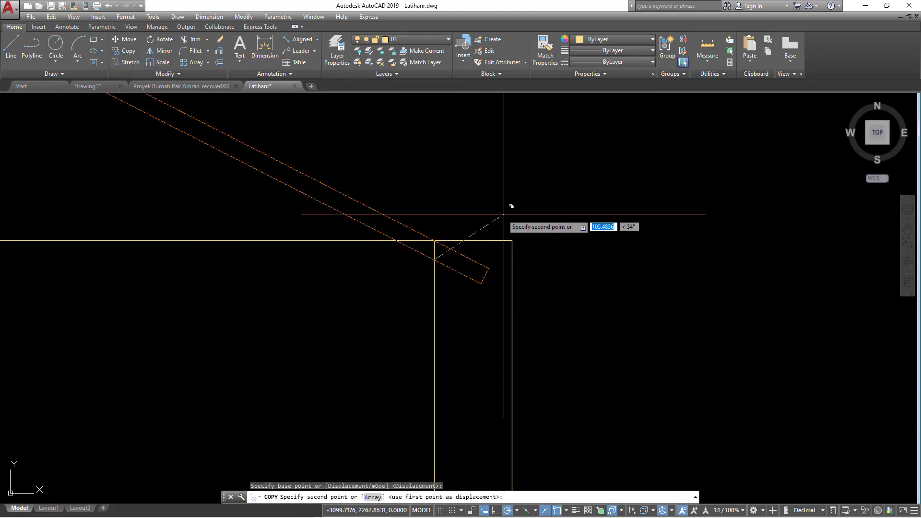
click(512, 241)
scroll(589, 295, down, 5)
key(Escape)
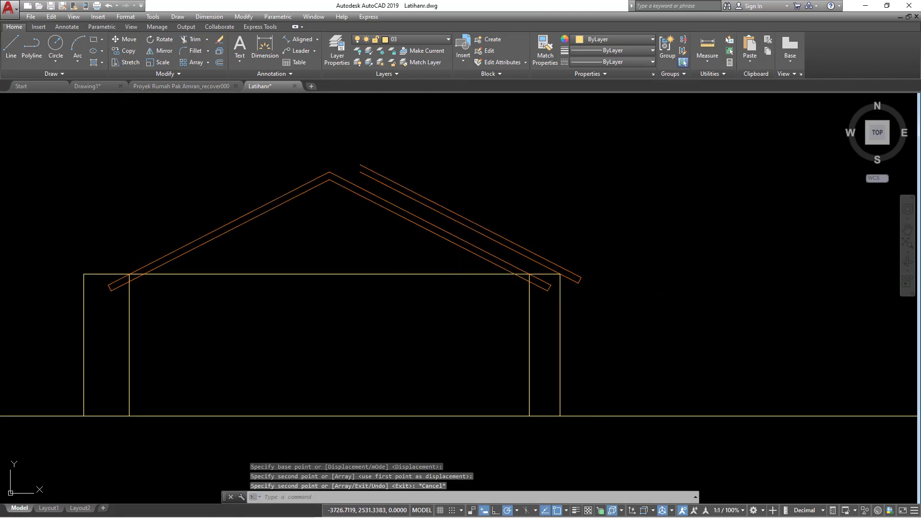
Fillet the lower left roof line with the copied lower right roof line at the new ridge, using radius 0
scroll(351, 186, up, 5)
middle_drag(346, 194, 369, 213)
key(Escape)
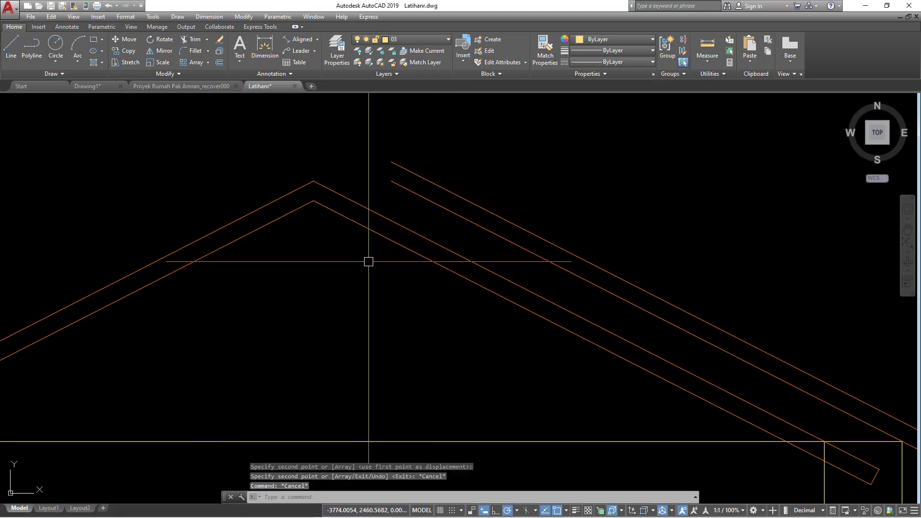
text(f)
key(Return)
text(r)
key(Return)
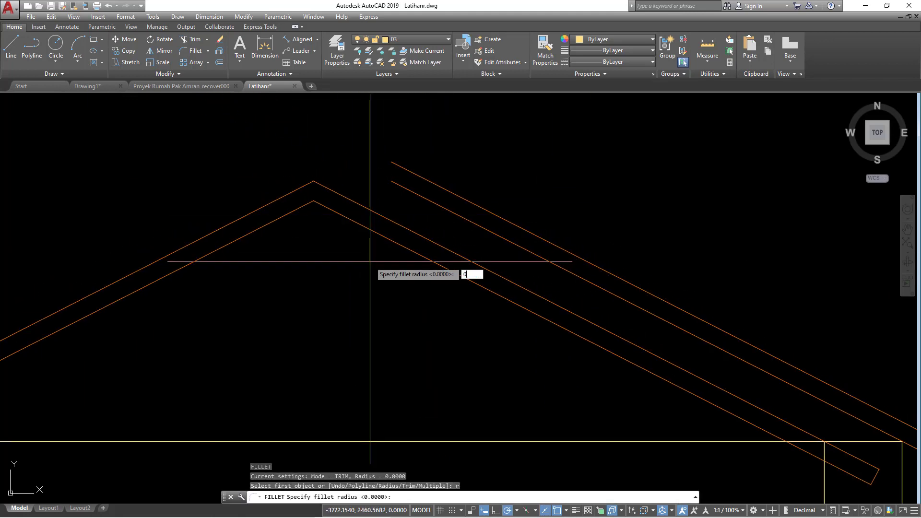
key(Return)
click(293, 211)
click(420, 196)
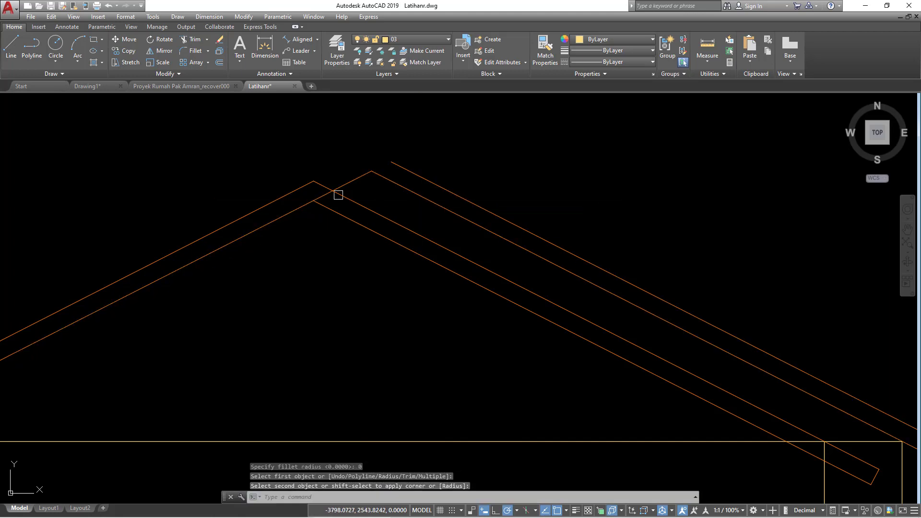
Fillet the upper left roof line with the copied upper right roof line using the same zero radius
key(Return)
click(291, 191)
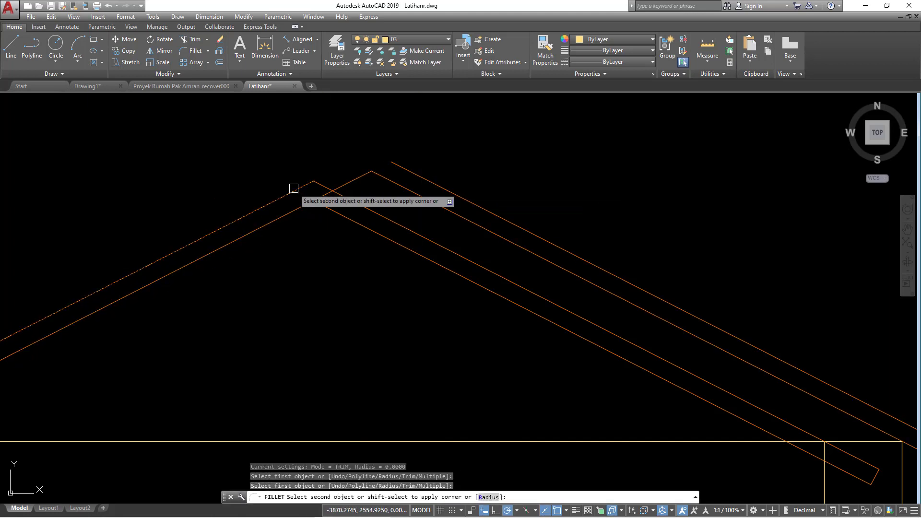
click(402, 167)
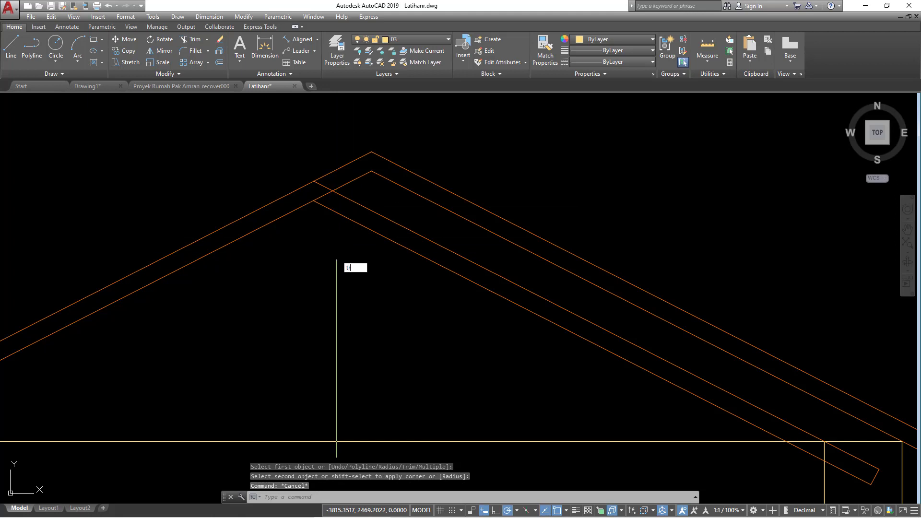
Trim the extended lower left roof line where it runs between the original right slope's two lines
key(Return)
key(Return)
scroll(355, 255, down, 4)
middle_drag(376, 251, 434, 223)
key(Escape)
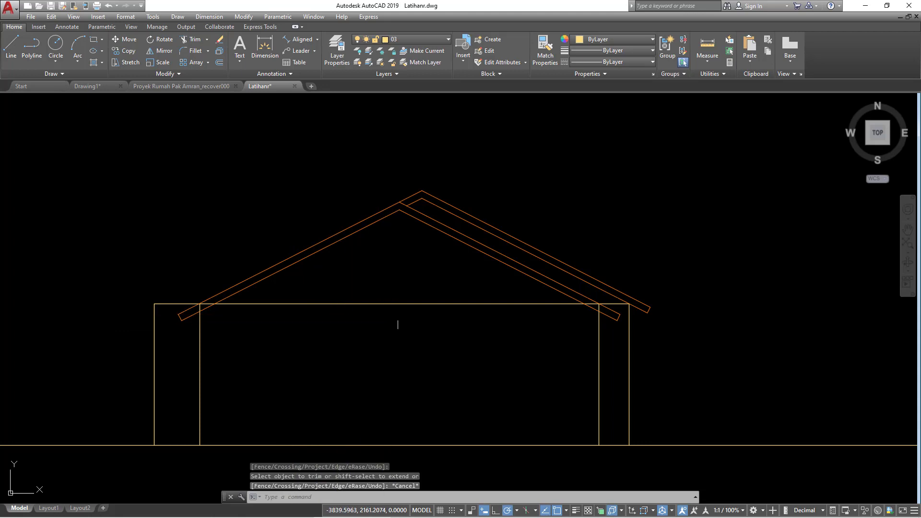
scroll(615, 323, up, 4)
click(682, 321)
click(656, 250)
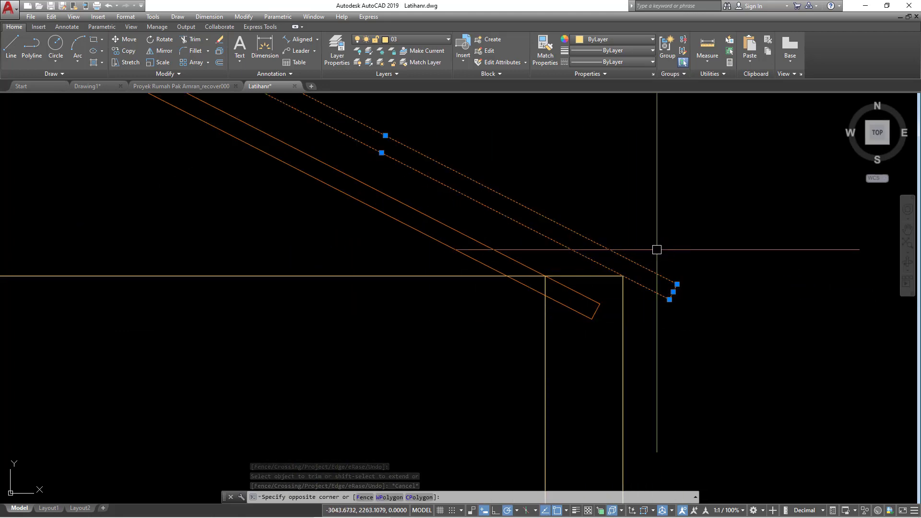
scroll(654, 270, down, 4)
scroll(436, 174, up, 2)
middle_drag(435, 175, 433, 208)
scroll(478, 231, up, 2)
middle_drag(477, 231, 218, 164)
middle_drag(508, 294, 395, 242)
key(Escape)
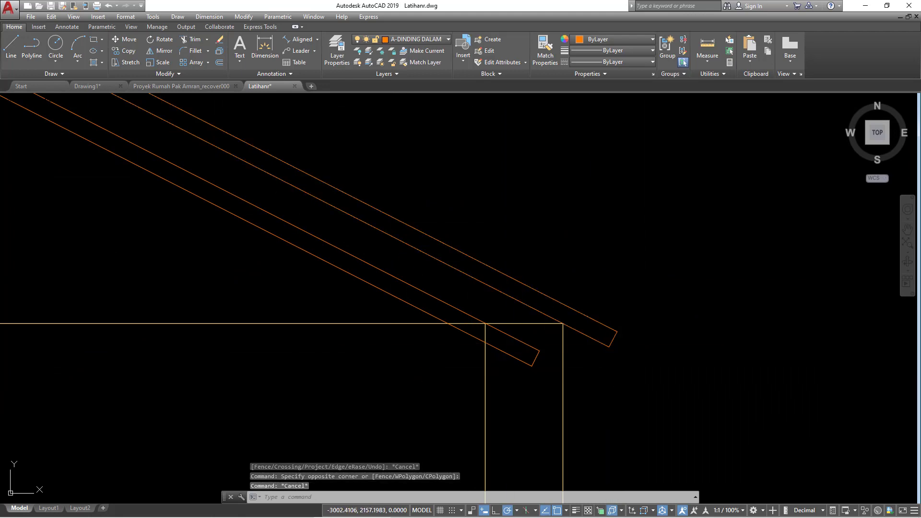
Erase the copied right-hand roof slope, including its eave end line
click(623, 353)
click(603, 312)
text(e)
key(Return)
Copy the original right roof slope from its upper line's crossing with the inner wall to the outer wall's top corner
click(541, 376)
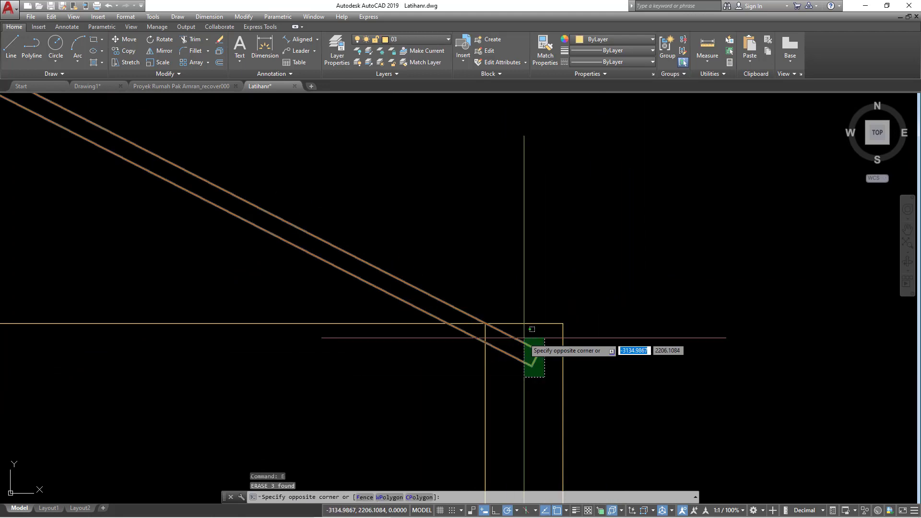
click(525, 342)
text(co)
key(Return)
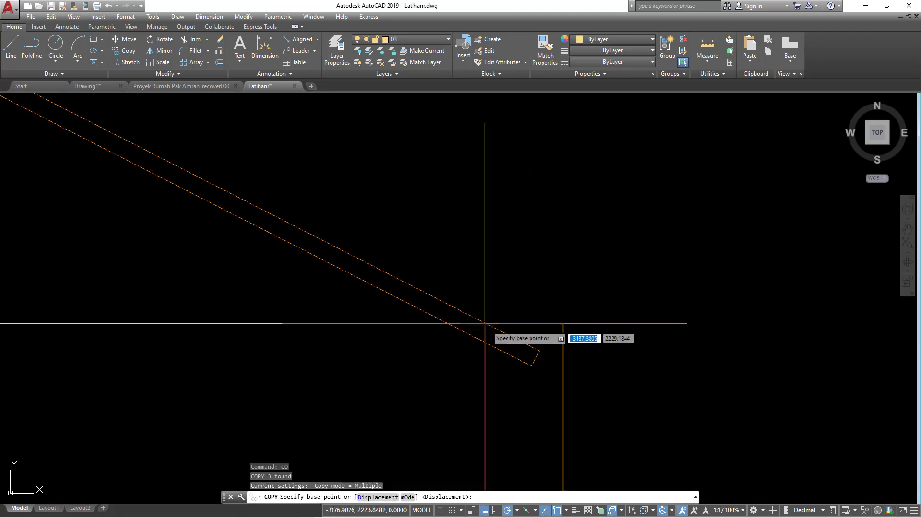
click(485, 324)
click(563, 323)
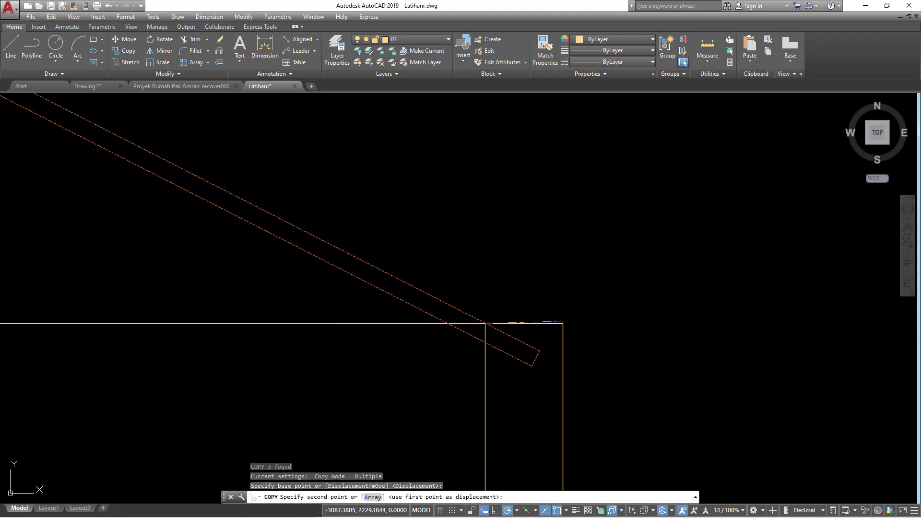
key(Return)
Try to fillet the extended upper left roof line with the copied upper right roof line, using radius 0
scroll(623, 329, down, 4)
scroll(407, 234, up, 2)
scroll(403, 225, up, 3)
key(Escape)
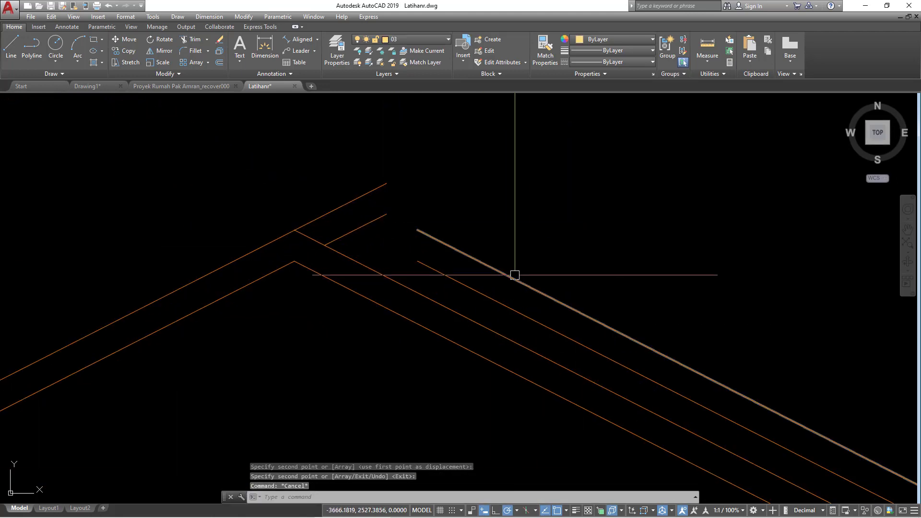
text(f)
key(Return)
text(r)
key(Return)
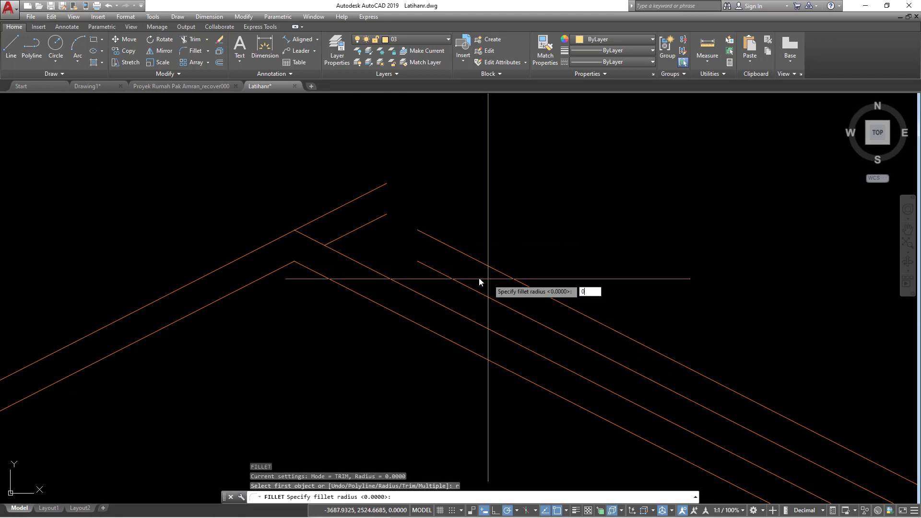
text(0)
key(Return)
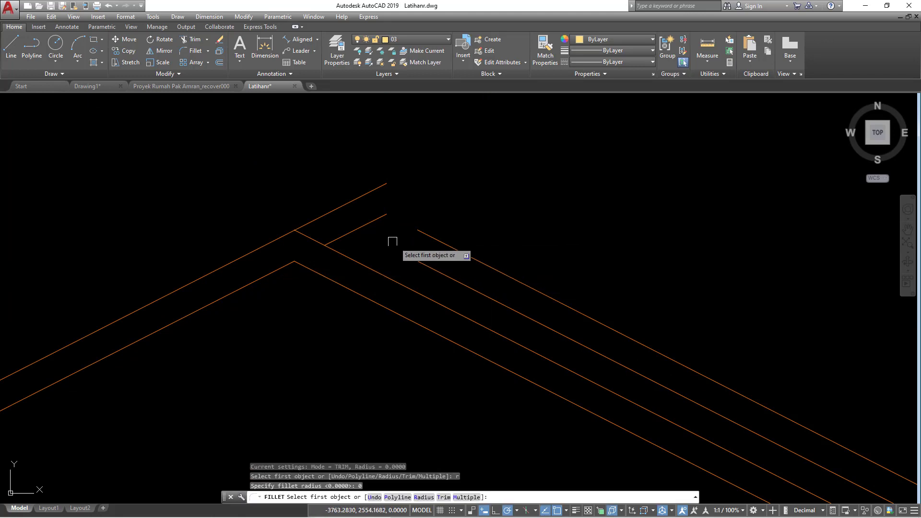
click(372, 191)
click(444, 243)
Fillet the short lower line at the ridge with the copied lower right roof line
key(Return)
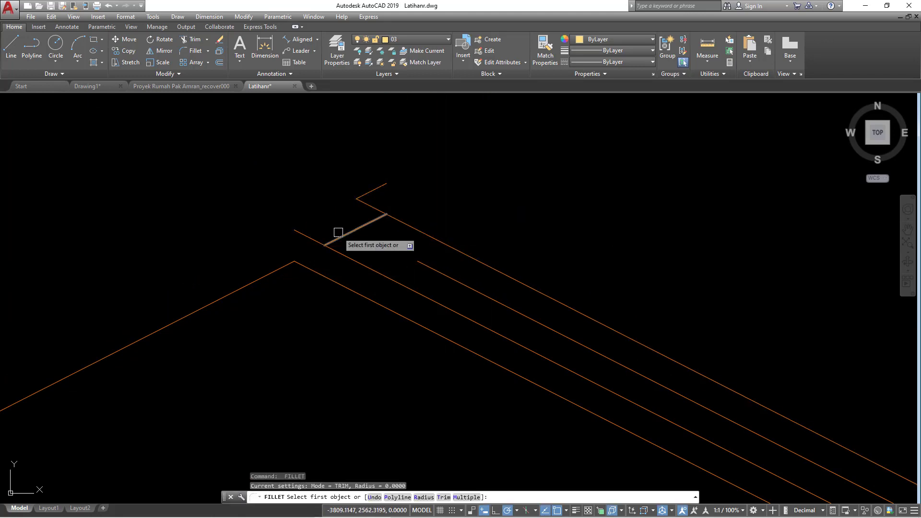
click(346, 235)
scroll(423, 270, down, 4)
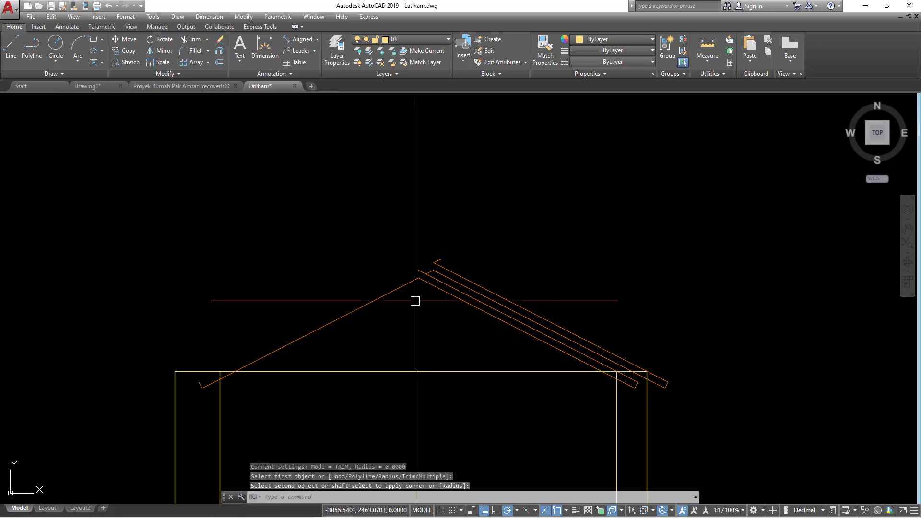
click(398, 278)
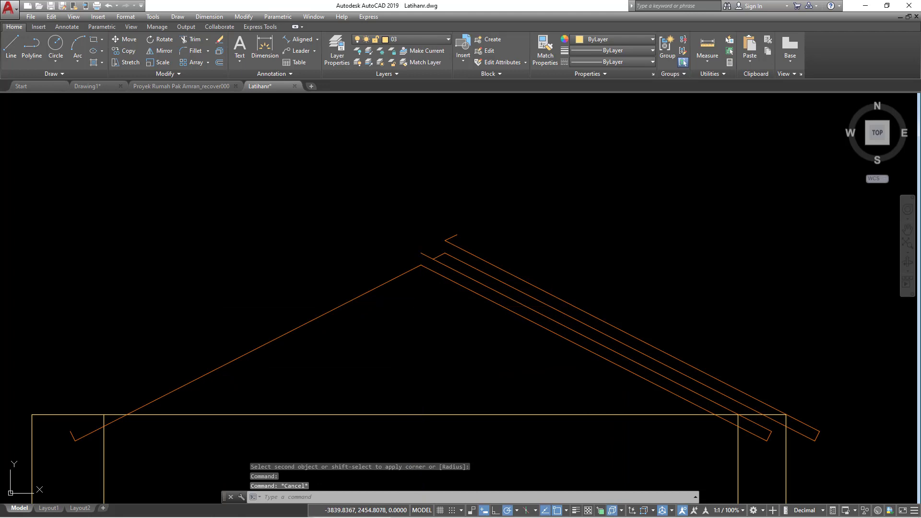
Undo the last ridge fillets and the last copy of the right roof slope
key(ctrl+z)
key(ctrl+z)
key(ctrl+z)
key(ctrl+z)
Copy the right roof slope and its eave end from the upper line's crossing with the inner wall to the outer wall's top corner
scroll(421, 304, down, 4)
middle_drag(282, 264, 309, 276)
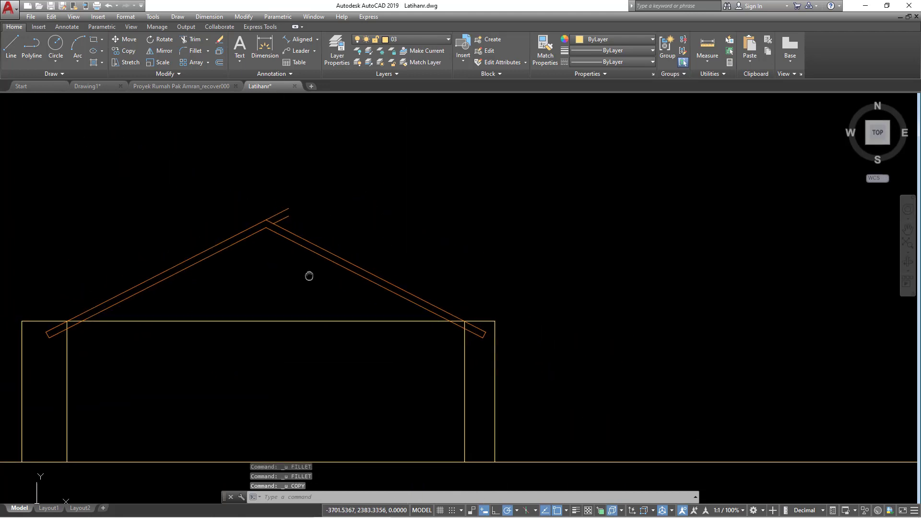
scroll(475, 331, up, 5)
click(559, 369)
click(520, 305)
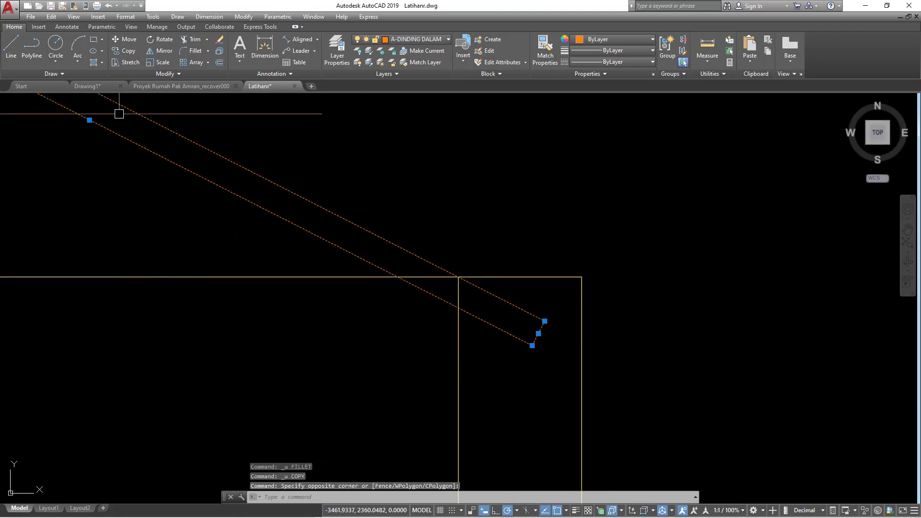
click(125, 51)
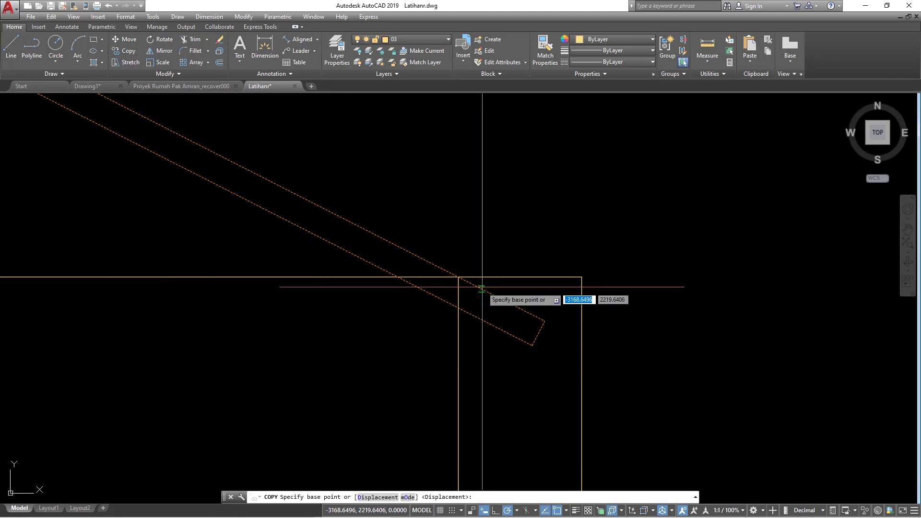
click(458, 276)
click(581, 277)
key(Return)
Fillet the upper left roof line's extension beyond the old ridge with the copied upper right roof line, using radius 0
scroll(591, 274, down, 5)
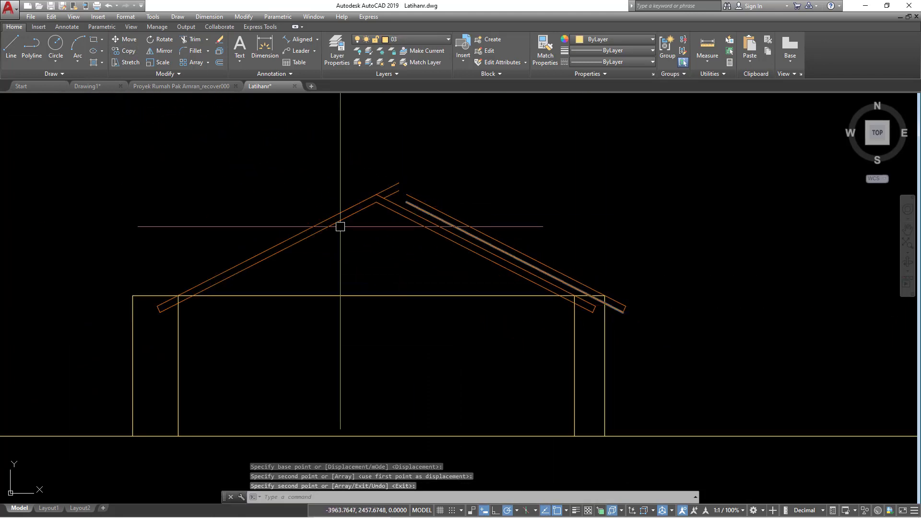
scroll(390, 247, up, 6)
click(438, 229)
key(Escape)
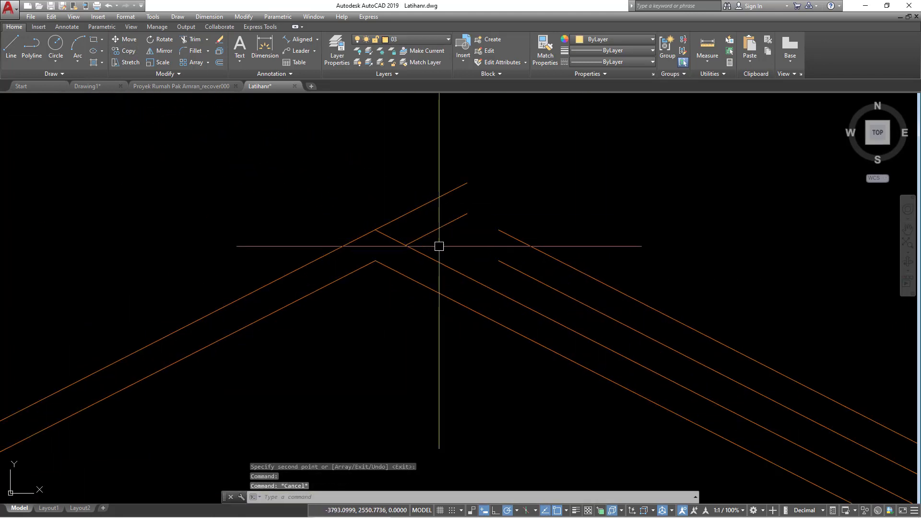
click(423, 203)
key(Escape)
text(f)
key(Return)
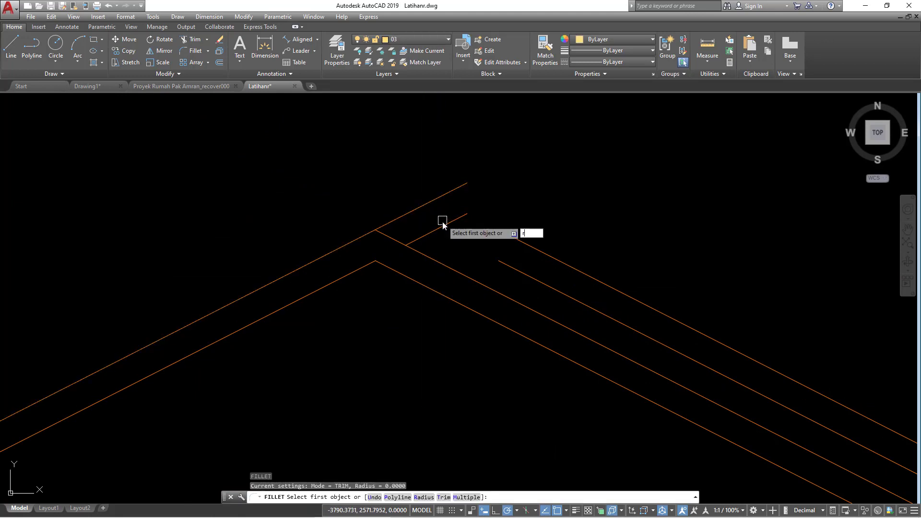
text(r)
key(Return)
text(0)
key(Return)
click(408, 213)
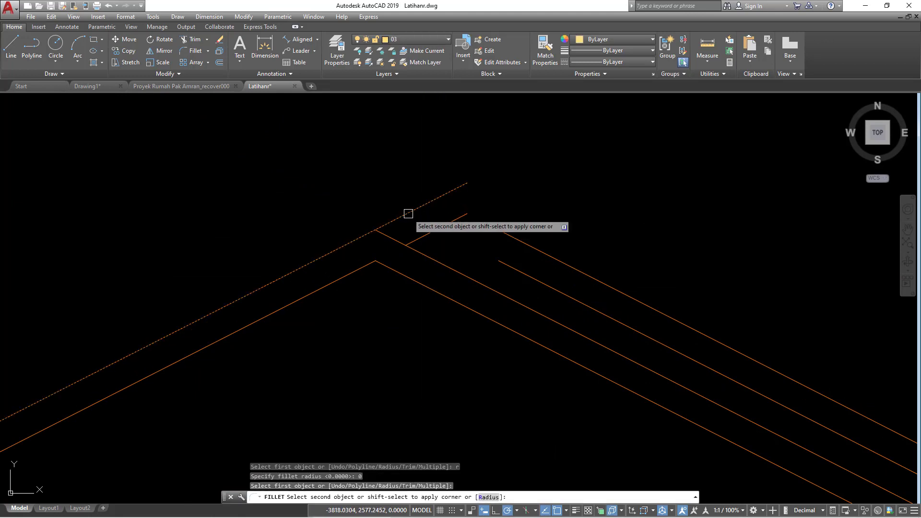
click(549, 258)
Fillet the short lower line at the ridge with the copied lower right roof line, keeping the zero radius
key(Return)
click(427, 233)
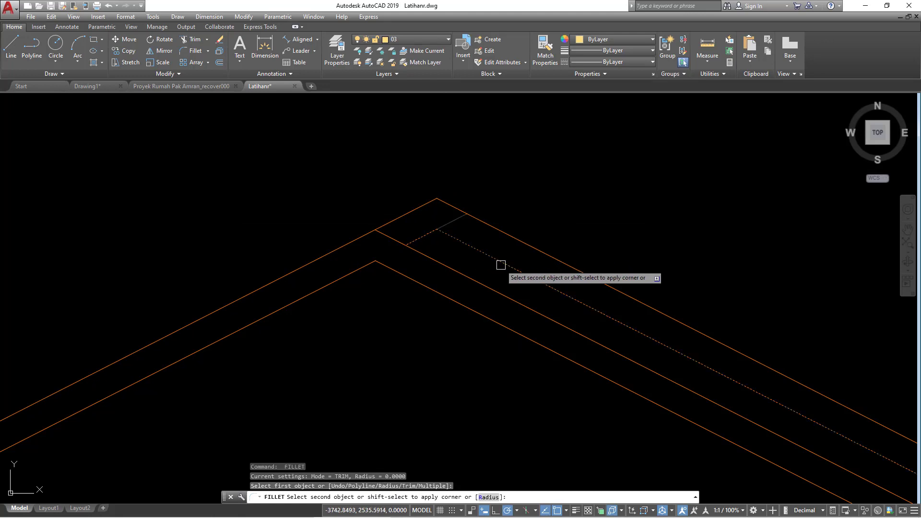
click(501, 263)
scroll(458, 254, down, 10)
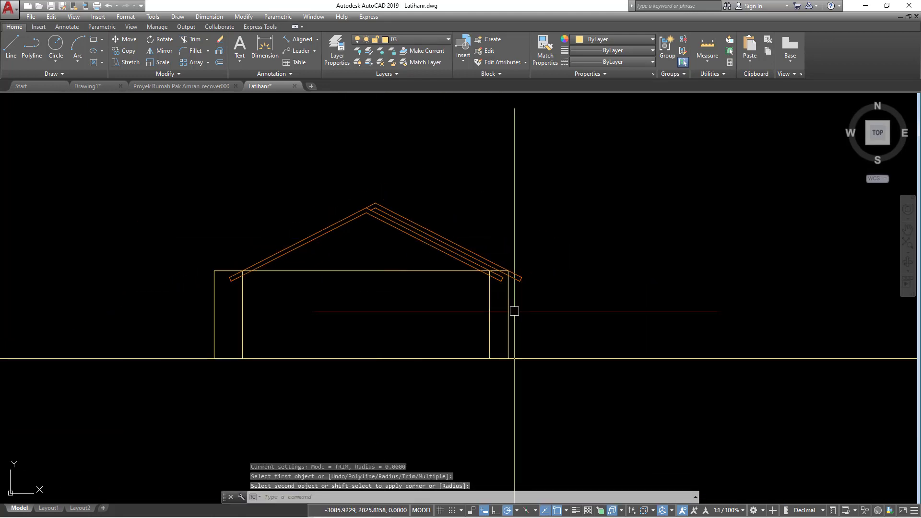
middle_drag(566, 310, 617, 309)
scroll(319, 267, up, 5)
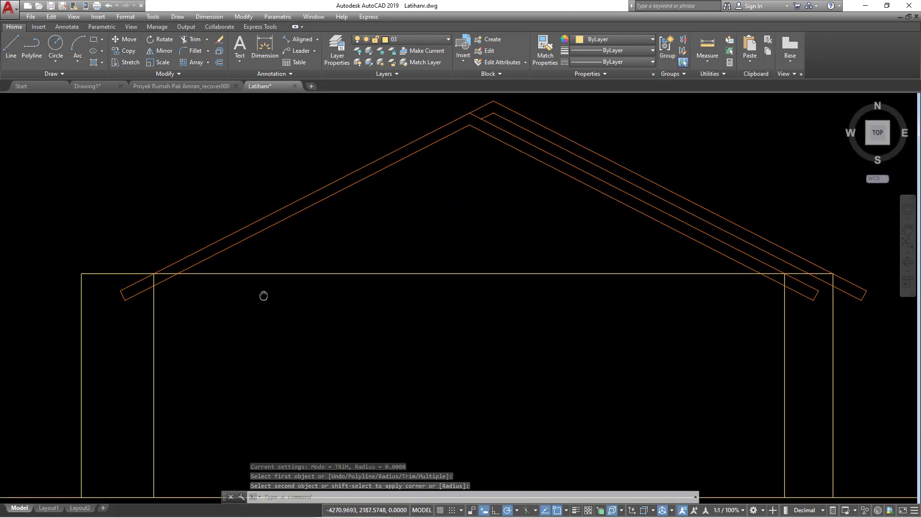
Erase the horizontal line joining the tops of the outer walls in the new elevation
click(326, 271)
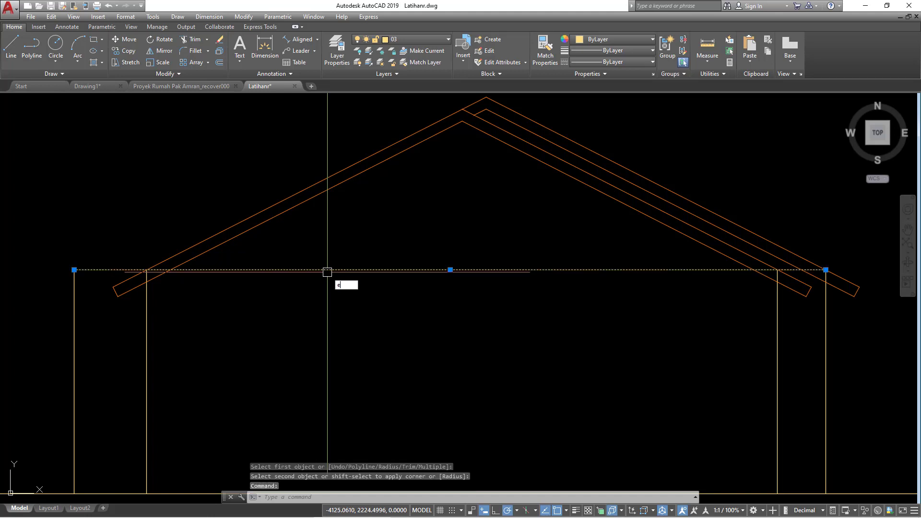
key(Return)
scroll(397, 250, up, 3)
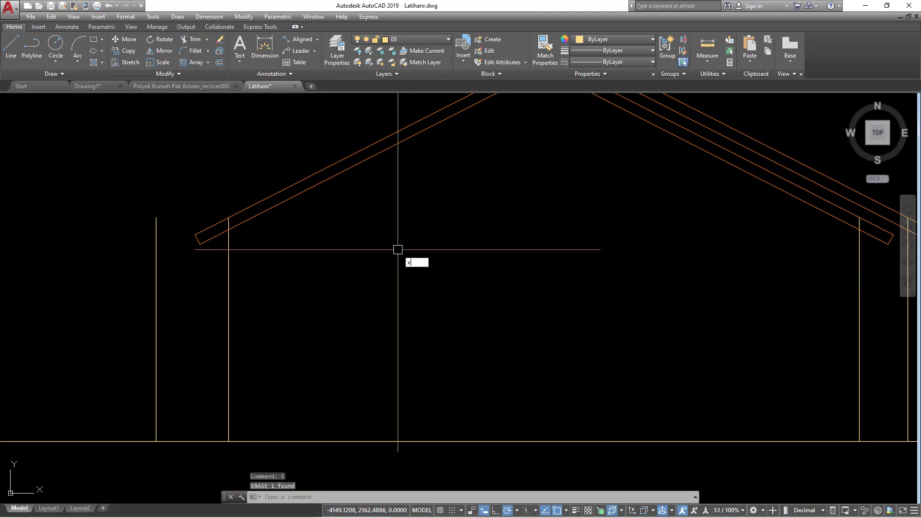
Draw a horizontal construction line through the top corner of the low wall beneath the water tank in the existing elevation
text(xl)
key(Return)
text(h)
key(Return)
scroll(398, 252, down, 5)
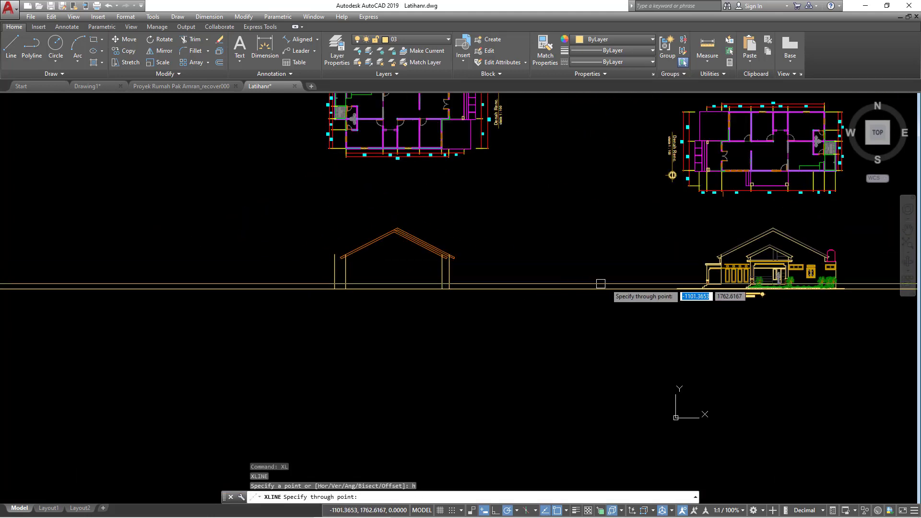
scroll(839, 281, up, 8)
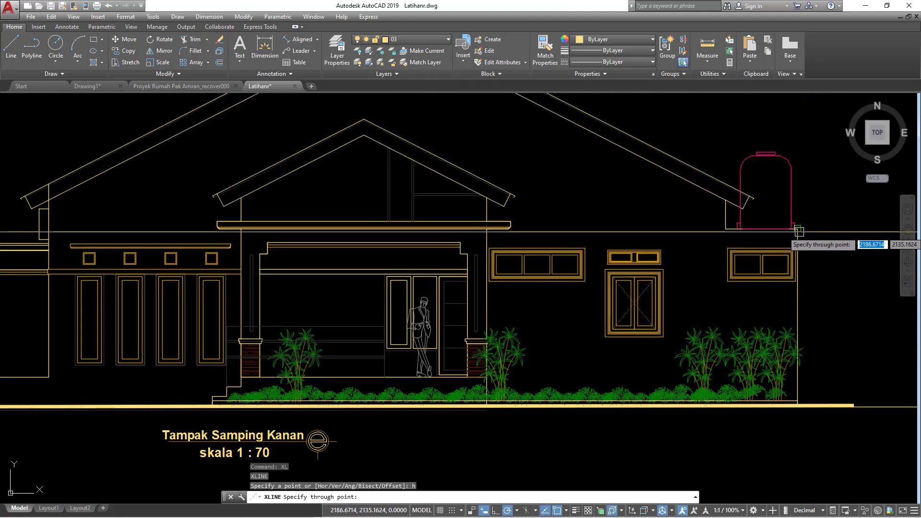
scroll(513, 259, down, 5)
scroll(202, 252, up, 6)
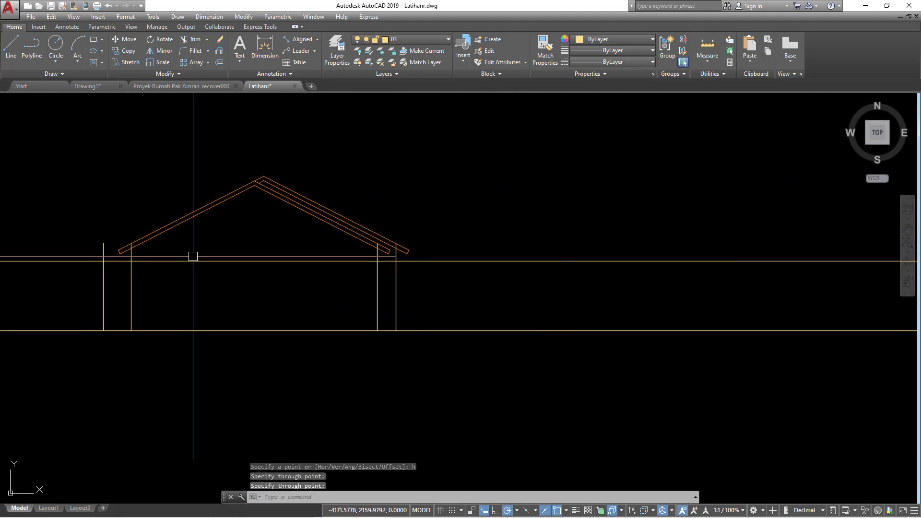
middle_drag(191, 257, 267, 268)
key(Escape)
scroll(218, 264, up, 4)
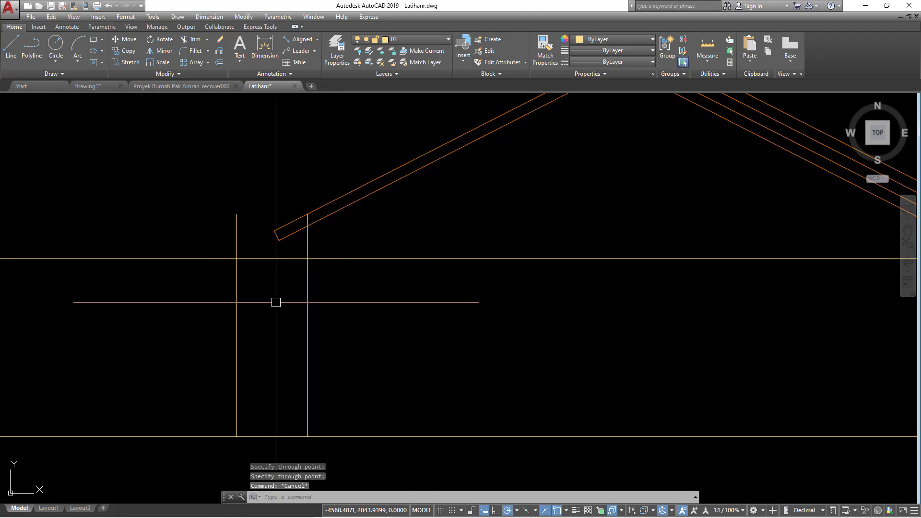
Draw a line along the construction line from the inner left wall to the outer left wall and down to the ground line
text(l)
key(Return)
click(307, 259)
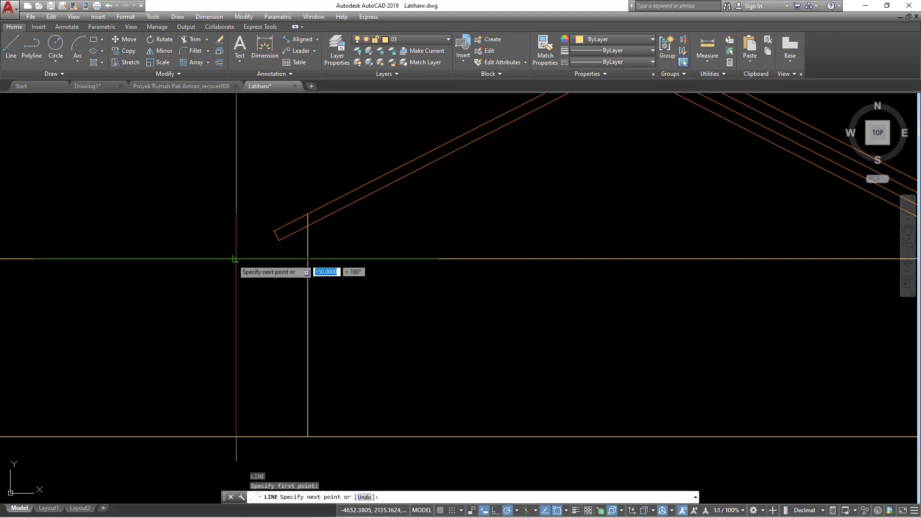
click(235, 259)
click(235, 436)
key(Return)
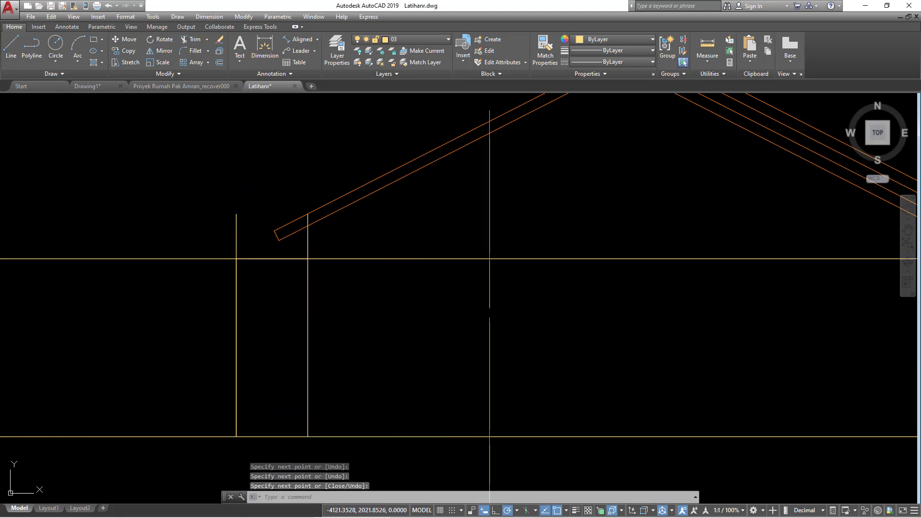
Erase the horizontal construction line and the old full-height outer left wall line
click(490, 312)
click(451, 235)
click(236, 225)
text(e)
key(Return)
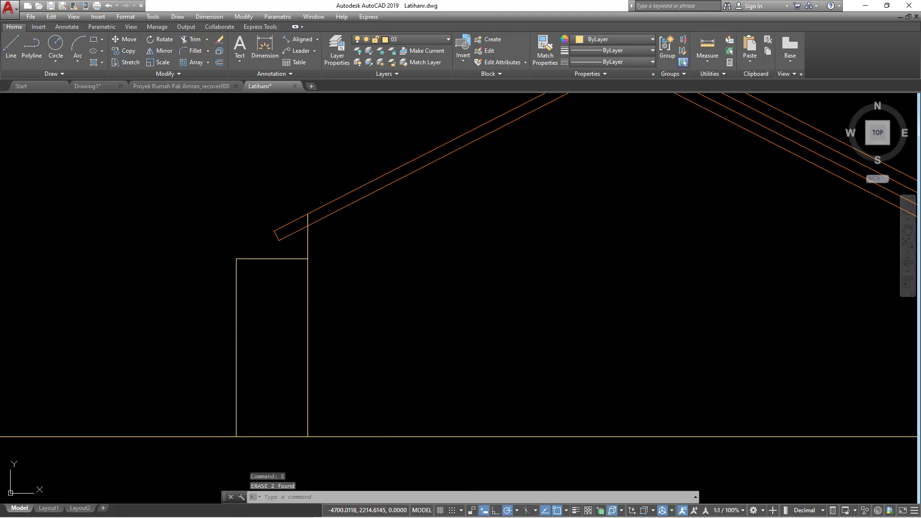
Shorten the inner left wall line so its top ends at the underside of the left roof slope
scroll(224, 273, down, 5)
scroll(238, 266, up, 5)
scroll(261, 254, up, 4)
click(260, 237)
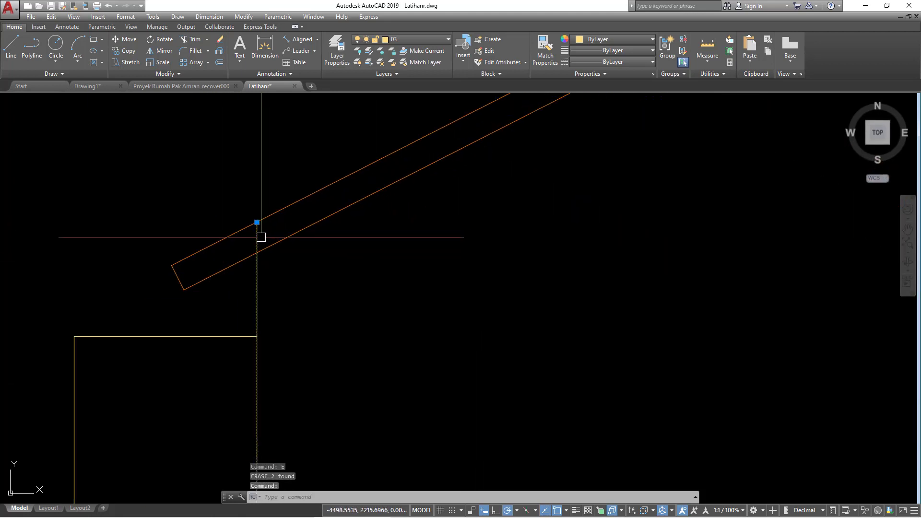
click(257, 222)
click(257, 252)
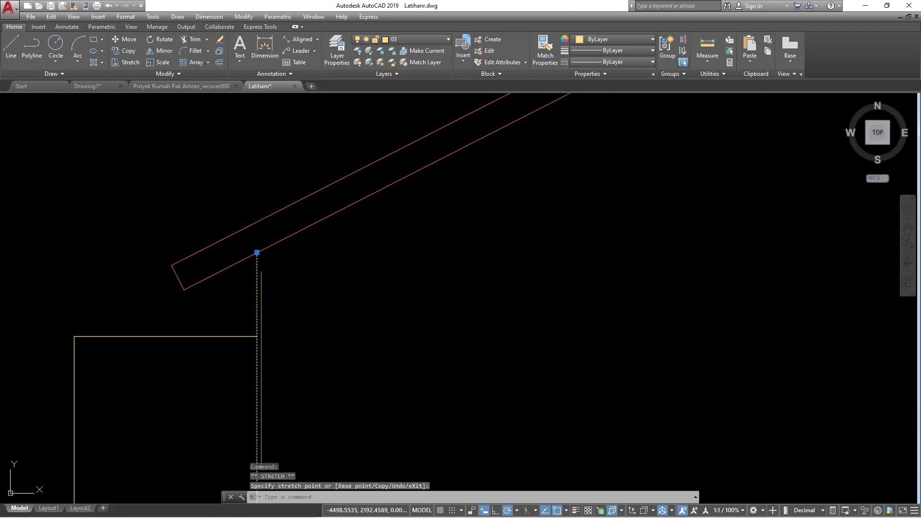
scroll(262, 269, down, 4)
middle_drag(488, 293, 165, 225)
key(Escape)
Shorten both right wall lines so each top ends at the underside of its own roof slope
scroll(566, 184, up, 4)
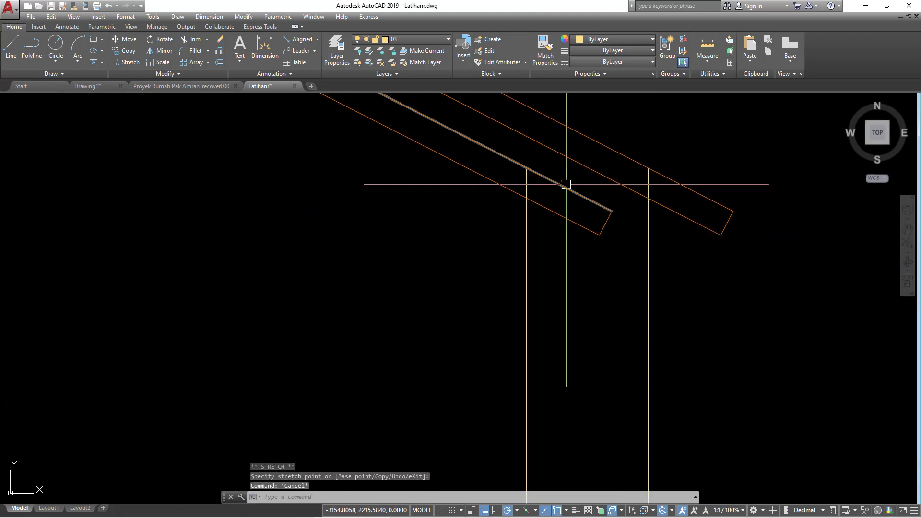
click(525, 184)
click(527, 168)
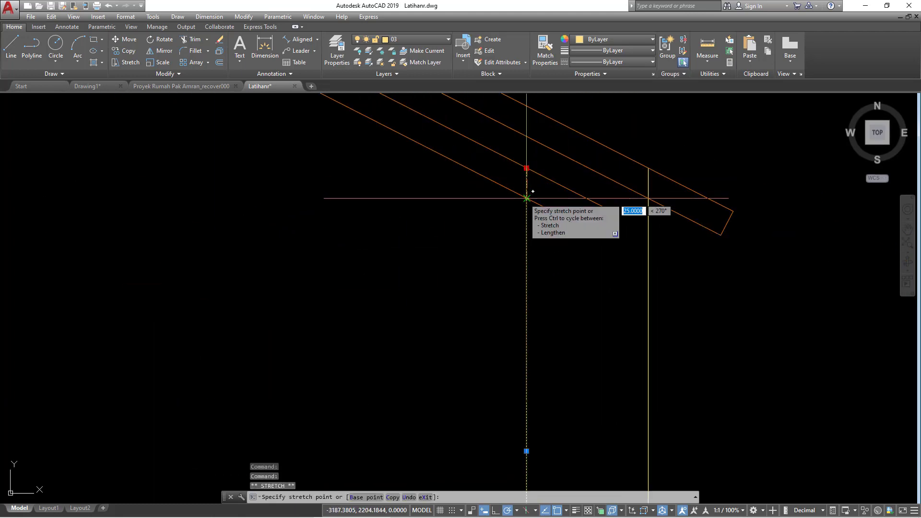
click(526, 198)
click(648, 213)
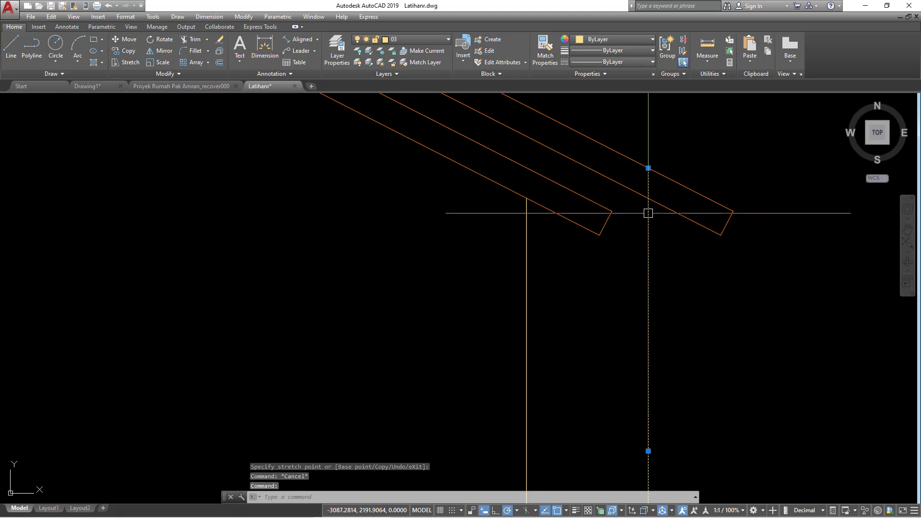
click(648, 168)
key(Escape)
scroll(543, 273, down, 6)
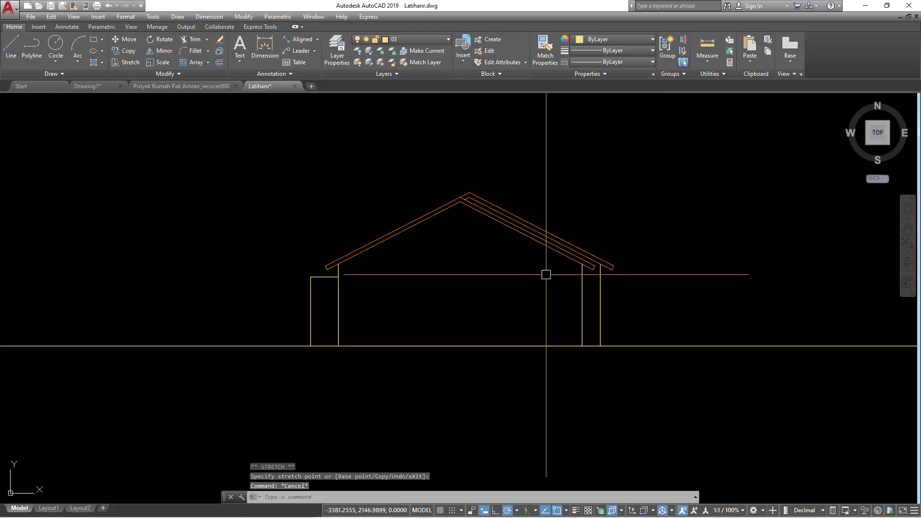
Copy the water tank from the existing elevation, from the outer wall's top corner to the low roof's junction with the new inner left wall
scroll(481, 277, up, 2)
middle_drag(481, 276, 168, 260)
scroll(168, 261, down, 2)
scroll(671, 251, up, 2)
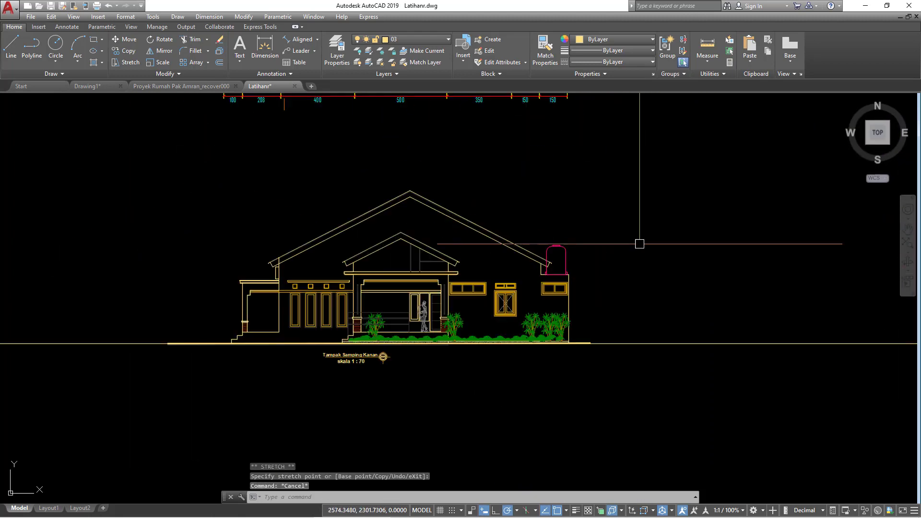
scroll(587, 253, up, 1)
click(551, 265)
scroll(566, 297, up, 5)
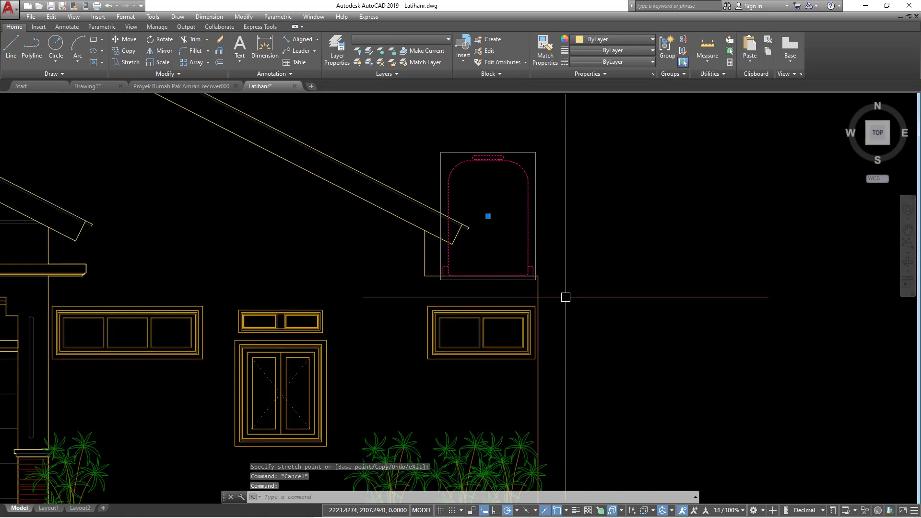
text(co)
key(Return)
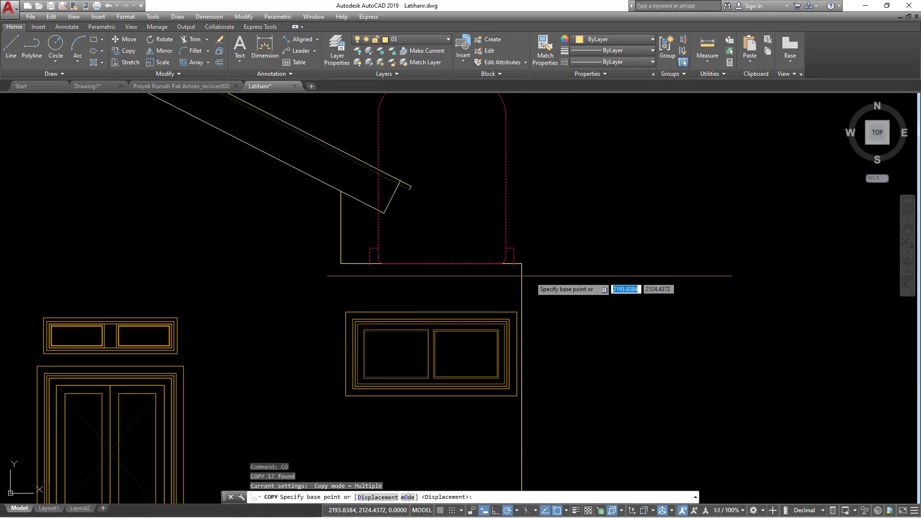
click(522, 263)
scroll(709, 309, down, 6)
scroll(531, 313, down, 6)
scroll(405, 304, up, 10)
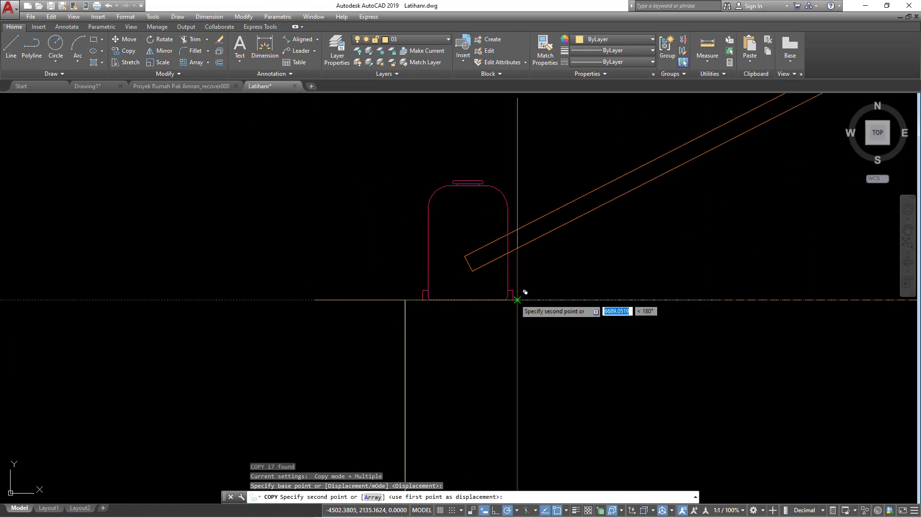
click(517, 301)
key(Escape)
Move the copied water tank so the outer edge of its left foot meets the outer left wall's top corner
scroll(507, 296, up, 2)
click(506, 280)
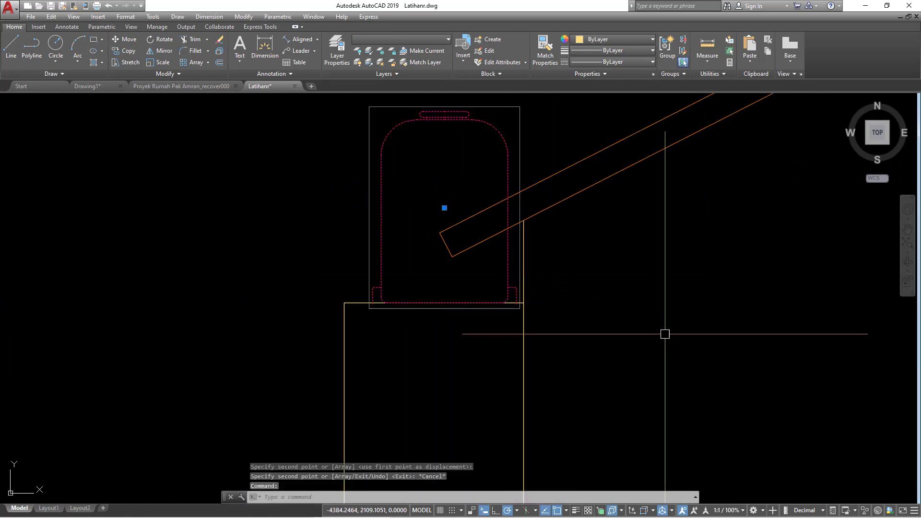
scroll(376, 308, up, 5)
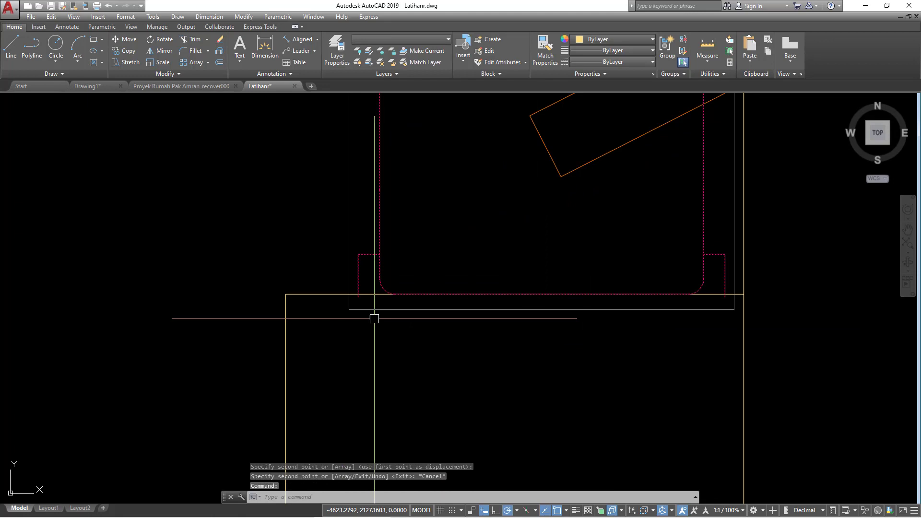
text(m)
key(Return)
click(359, 294)
click(285, 296)
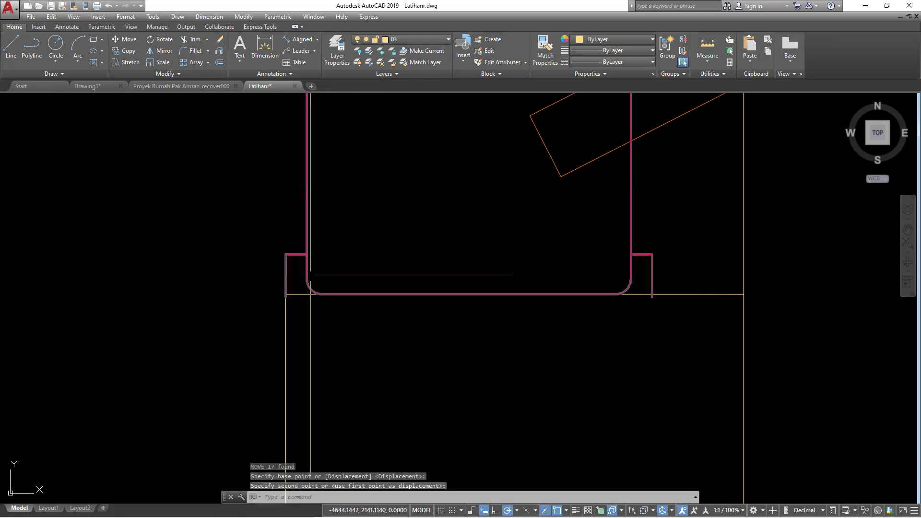
Move the water tank 20 units horizontally to the right along the low roof
click(309, 276)
text(m)
key(Return)
click(368, 385)
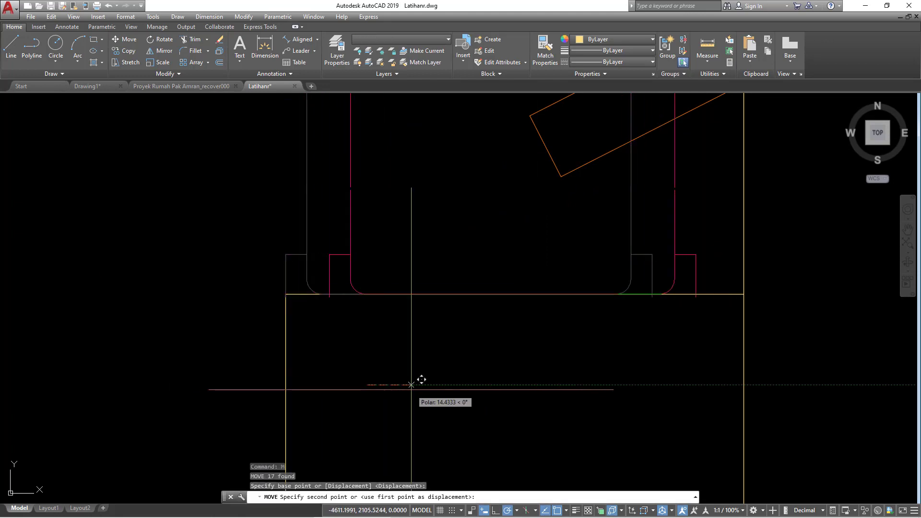
text(20)
key(Return)
scroll(412, 387, down, 7)
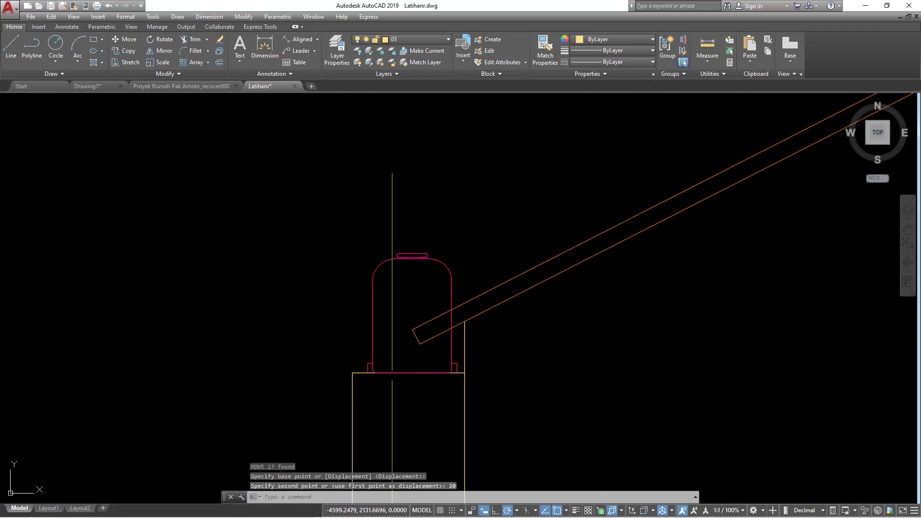
Try to trim the left roof lines inside the water tank, using the tank as the cutting edge
scroll(437, 337, up, 2)
click(442, 323)
key(Escape)
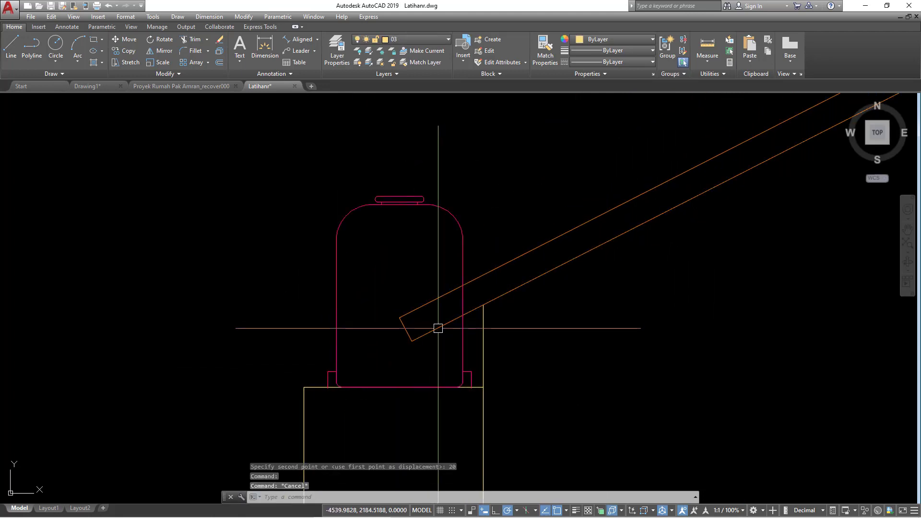
scroll(402, 331, down, 4)
scroll(401, 338, up, 2)
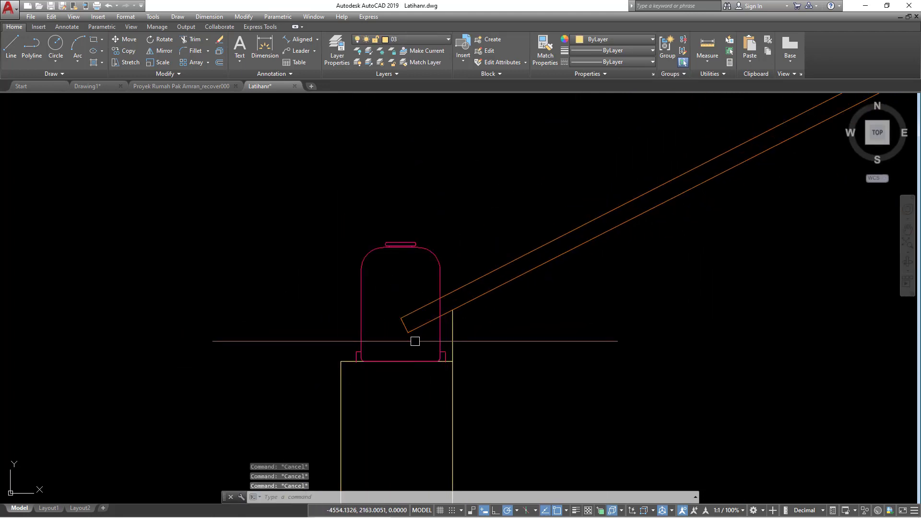
key(space)
click(438, 330)
key(space)
click(422, 338)
click(395, 293)
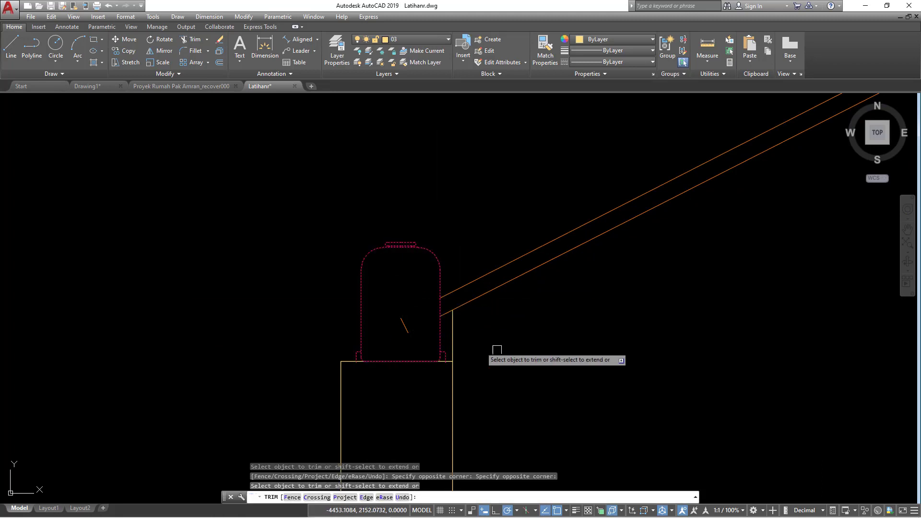
scroll(521, 355, down, 5)
key(Escape)
Try erasing the loose eave end inside the tank, and undo both the erase and the trim
scroll(484, 354, up, 2)
click(473, 342)
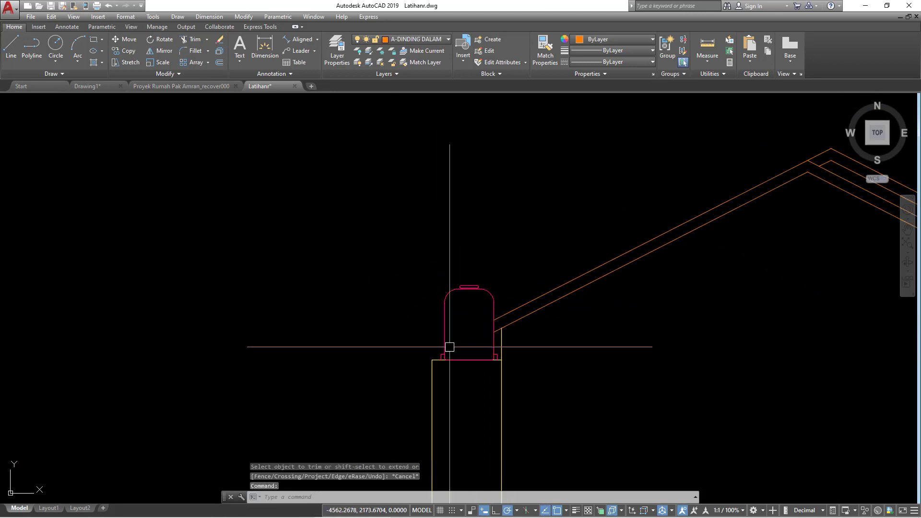
text(e)
key(space)
key(ctrl+z)
key(ctrl+z)
Trace the eave inside the tank with a polyline from the lower roof line's tank crossing around both eave corners to the upper crossing
scroll(465, 353, up, 6)
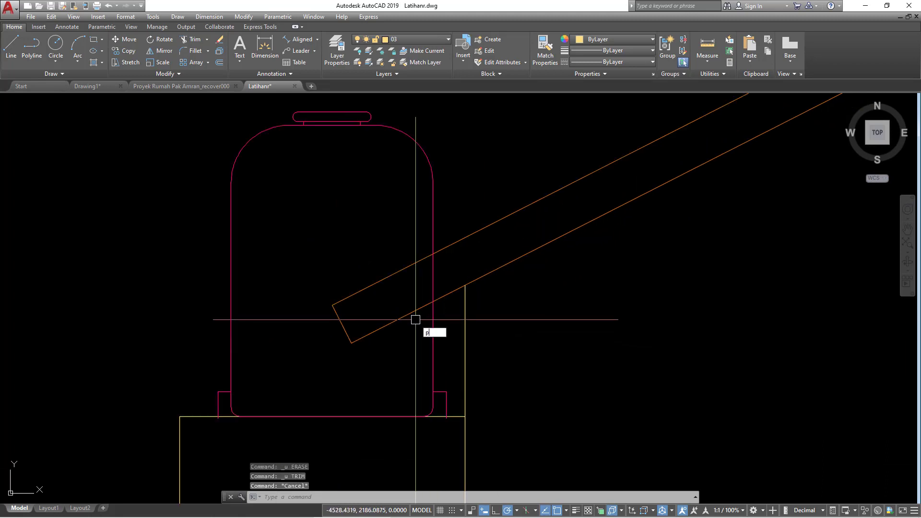
text(l)
key(space)
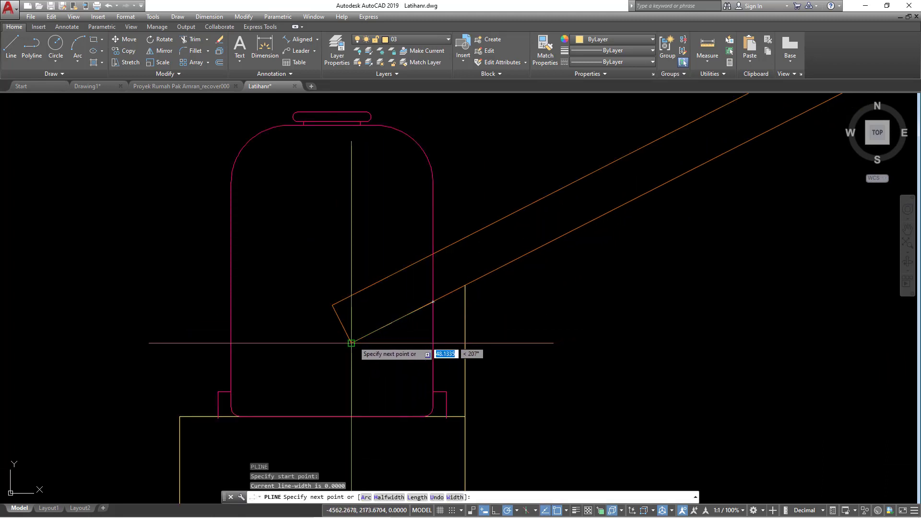
click(352, 343)
click(332, 305)
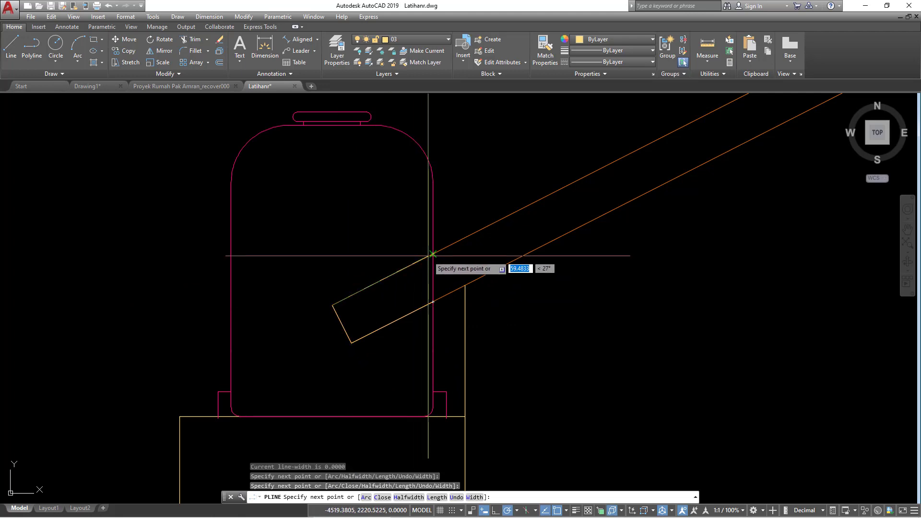
click(433, 254)
key(space)
click(311, 249)
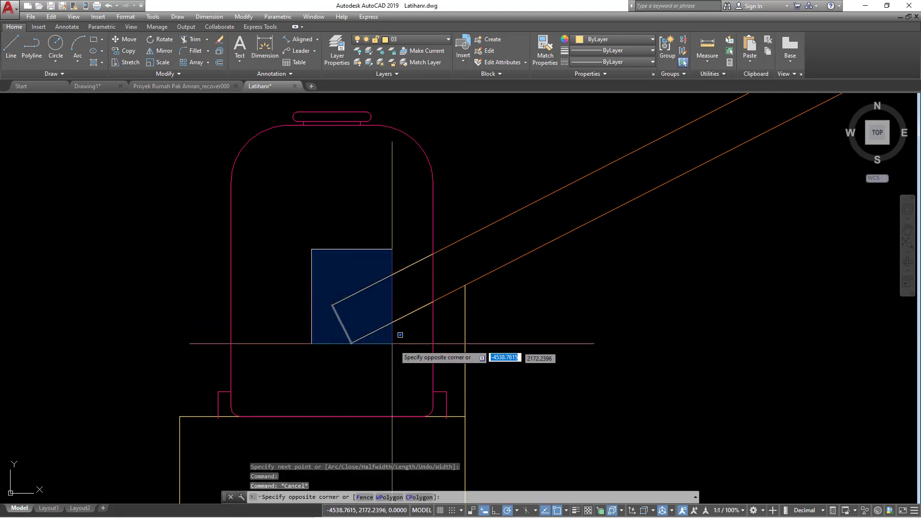
key(Escape)
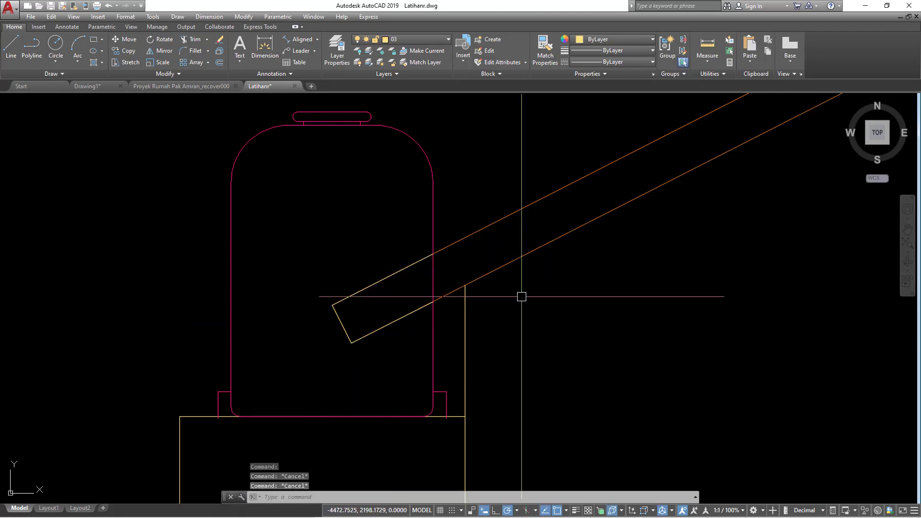
key(Return)
Shorten the original lower left roof line so its eave end stops at the tank's right edge
click(499, 264)
key(Escape)
key(Escape)
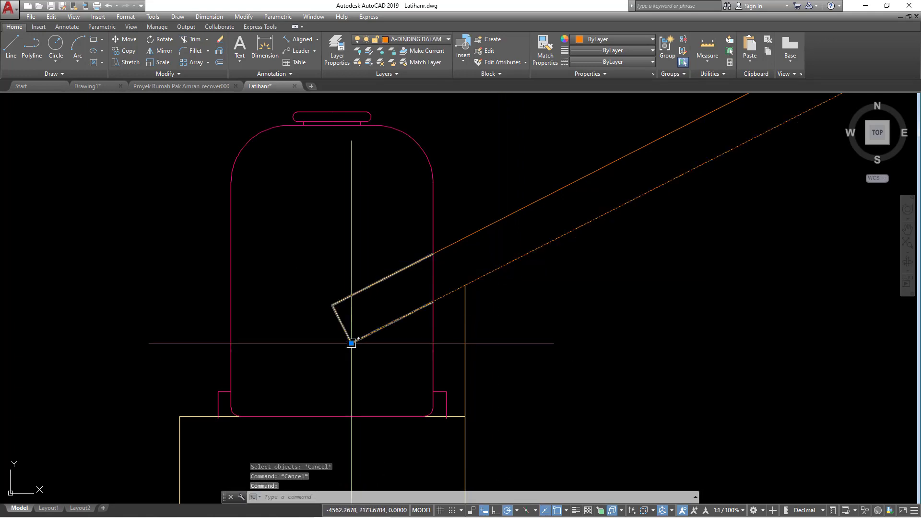
click(351, 343)
key(Escape)
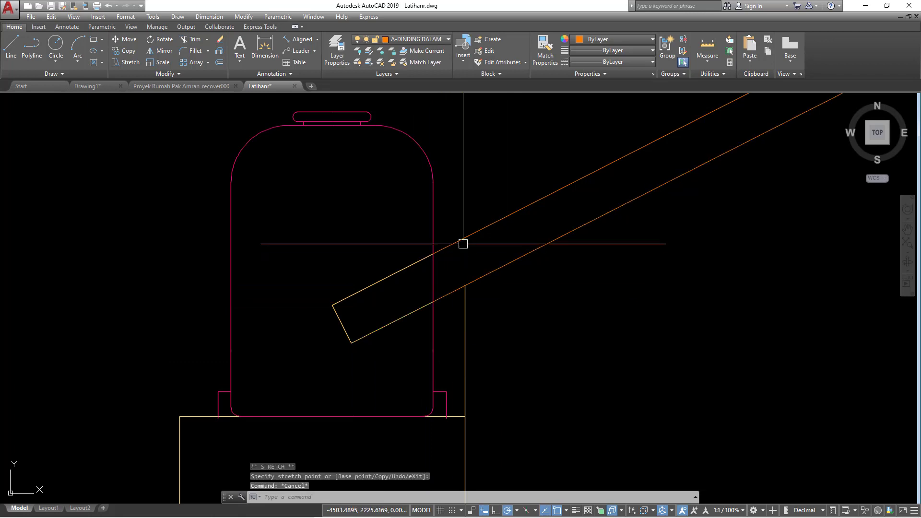
Shorten the original upper left roof line so its eave end stops at the water tank's right edge
click(462, 244)
click(332, 305)
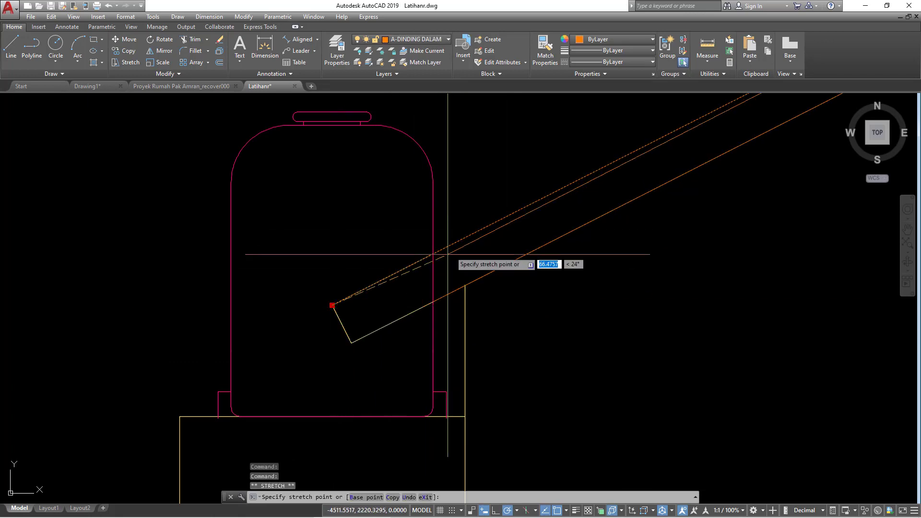
click(432, 255)
key(Escape)
Put the traced eave outline inside the tank on layer 0.1 and give it the DASHED2 linetype
click(391, 370)
click(306, 255)
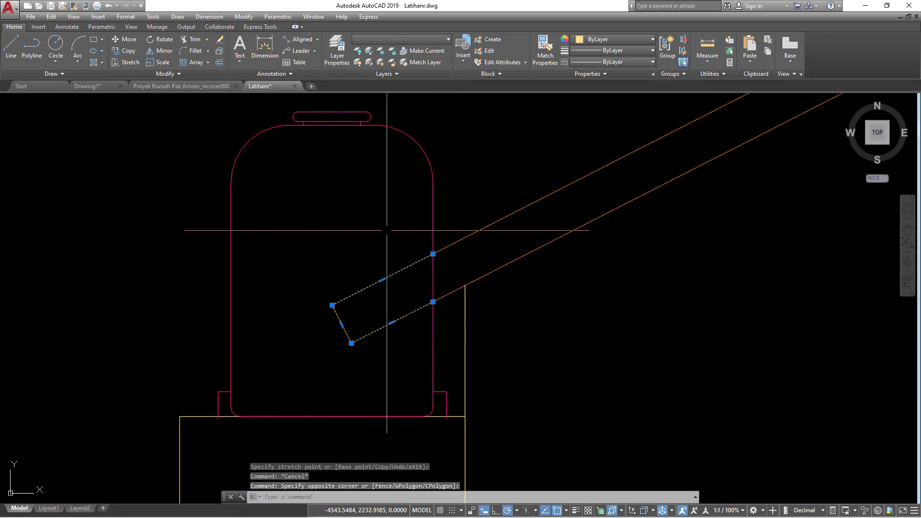
click(435, 40)
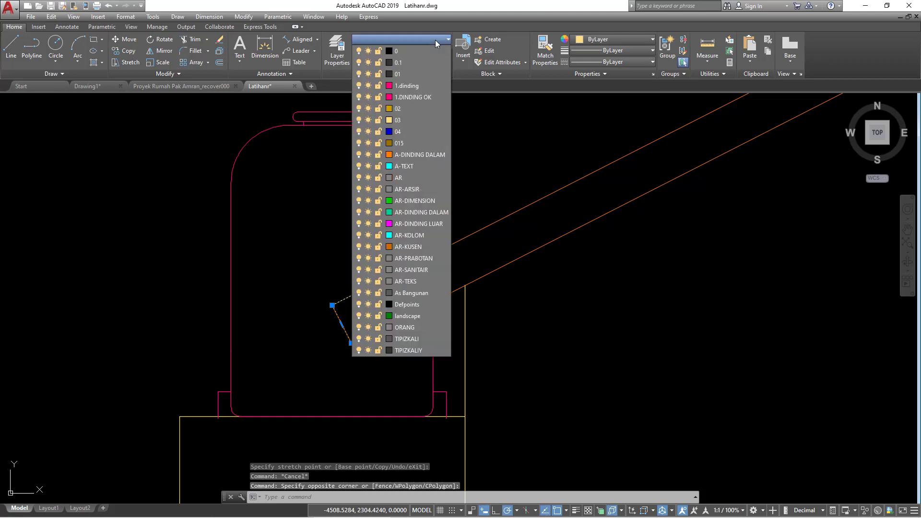
click(424, 62)
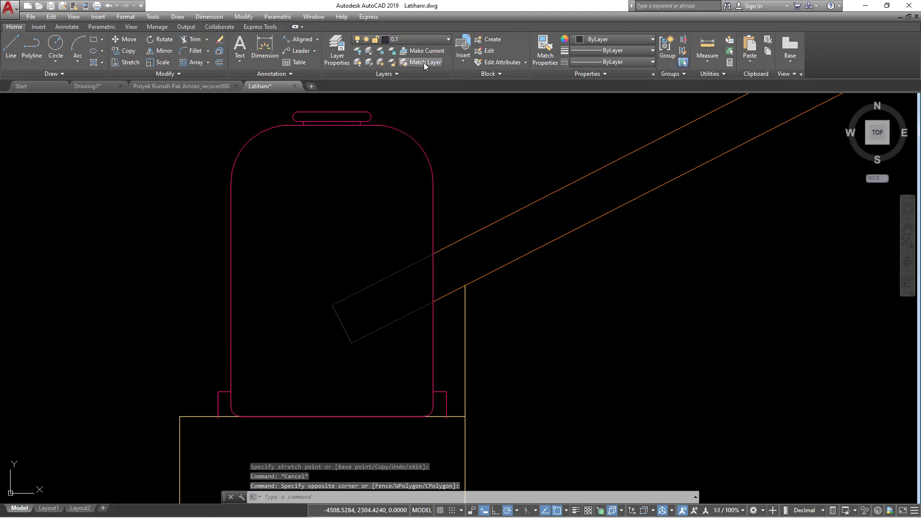
click(606, 51)
click(605, 51)
click(609, 63)
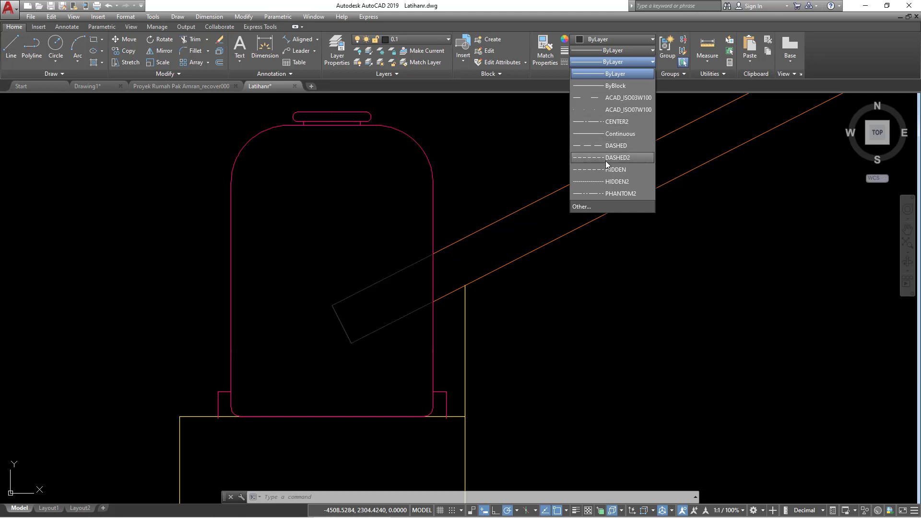
click(617, 158)
scroll(372, 311, up, 4)
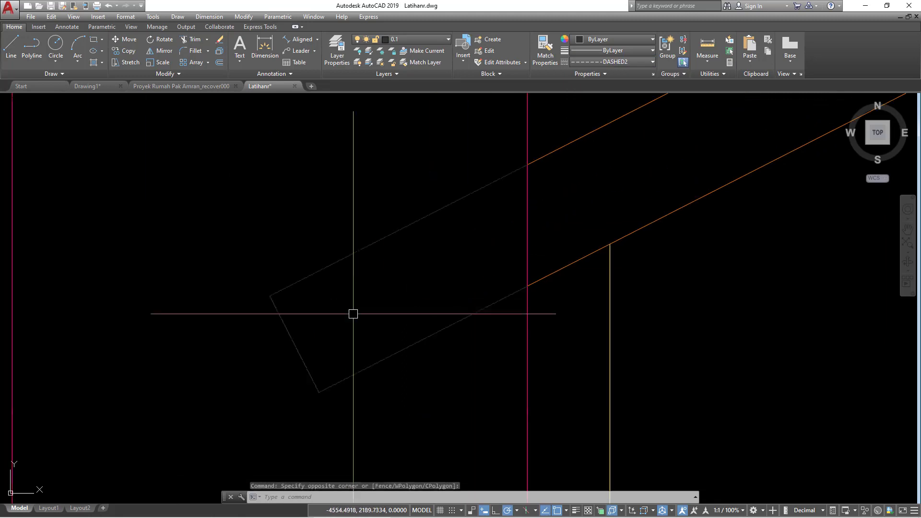
key(Escape)
scroll(366, 233, up, 6)
scroll(382, 201, down, 17)
mouse_move(528, 233)
middle_down()
mouse_move(376, 269)
mouse_move(315, 267)
middle_up()
middle_drag(331, 275, 264, 248)
key(Escape)
key(Escape)
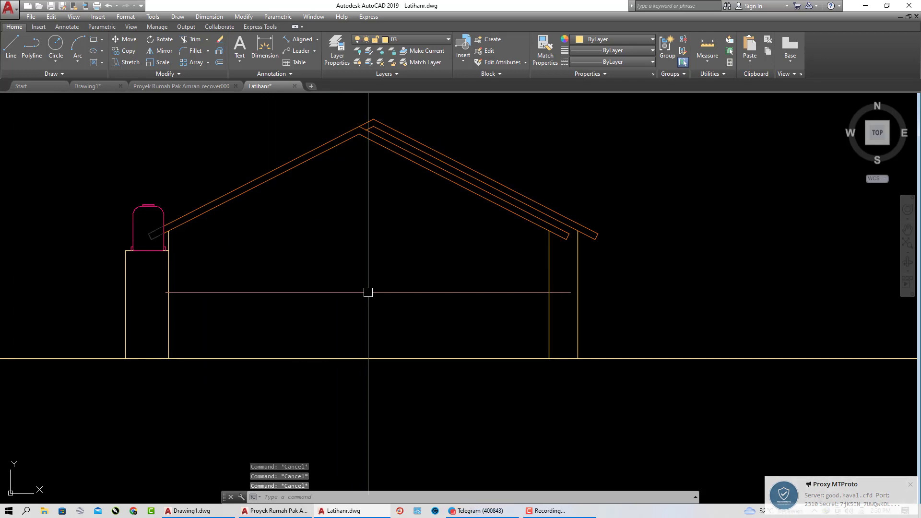
text(XL)
key(Return)
text(h)
key(Return)
scroll(450, 299, down, 8)
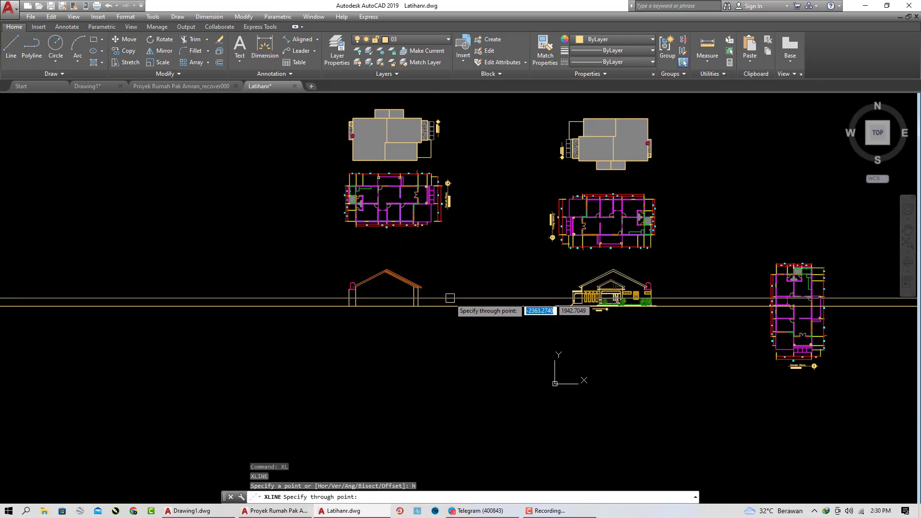
scroll(446, 202, up, 2)
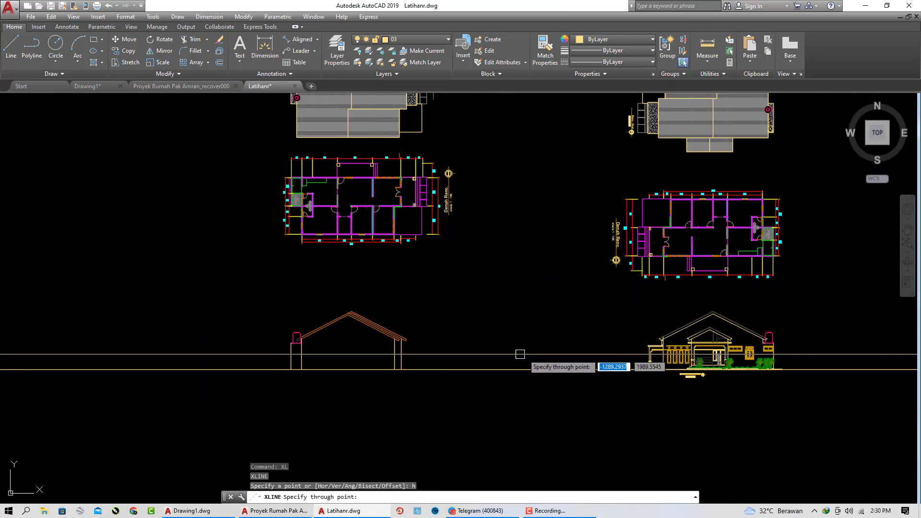
key(Escape)
Project vertical construction lines through both sides of the square terrace column in the rotated floor plan
text(xl)
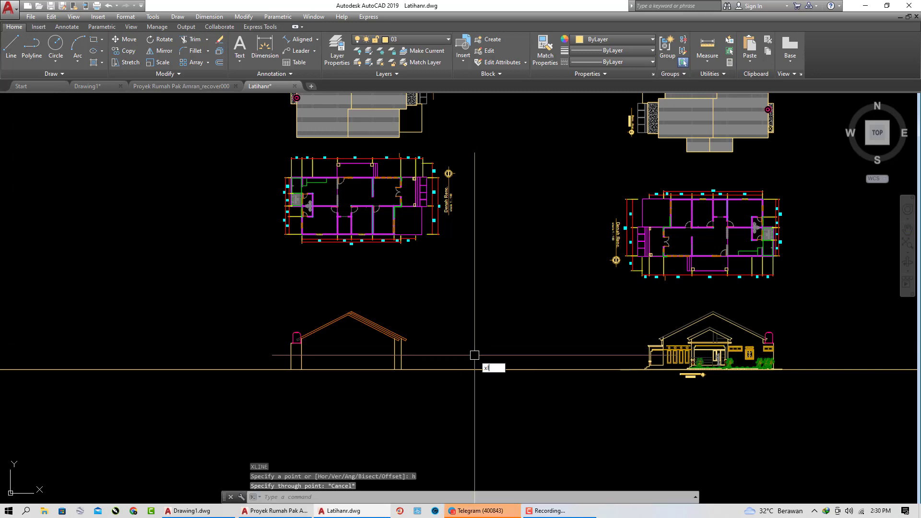
key(Return)
text(v)
key(Return)
scroll(432, 216, up, 10)
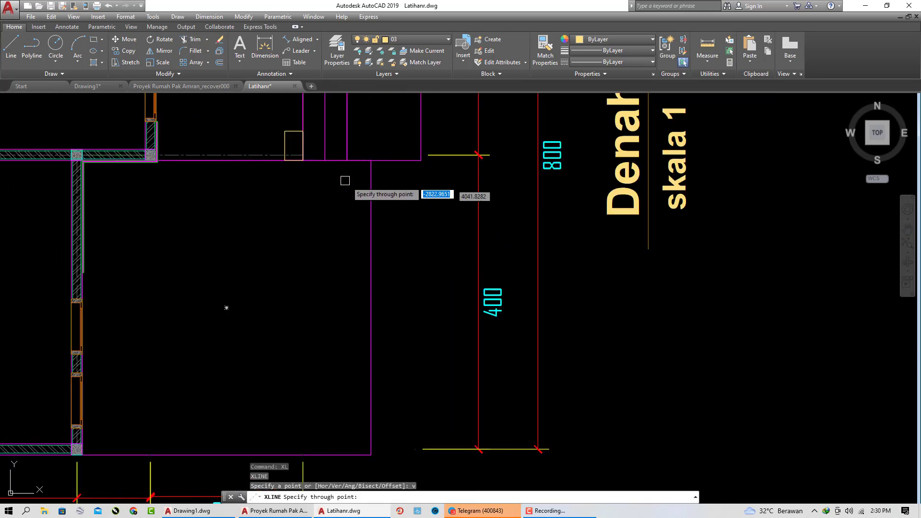
click(302, 161)
click(285, 160)
key(Return)
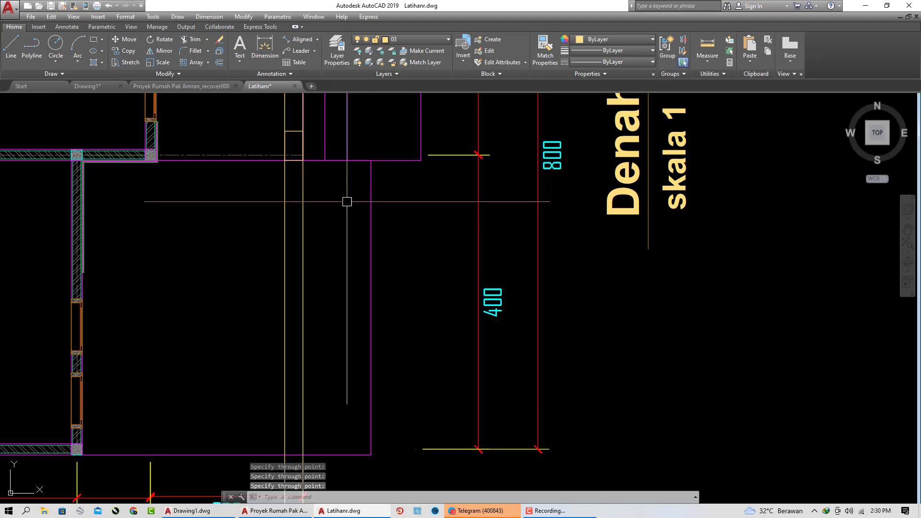
Project horizontal construction lines from the four edge levels of the stepped canopy in the existing front elevation
scroll(471, 272, down, 8)
scroll(500, 251, down, 2)
scroll(469, 319, up, 6)
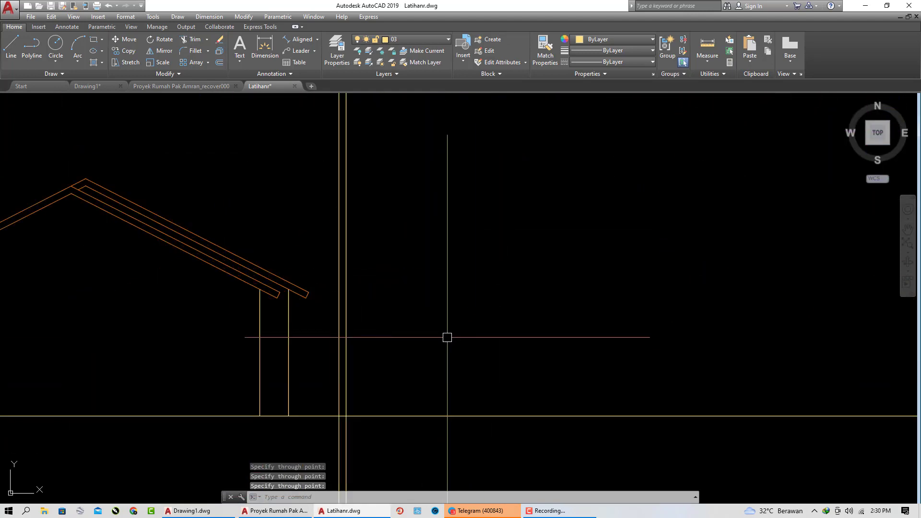
key(Escape)
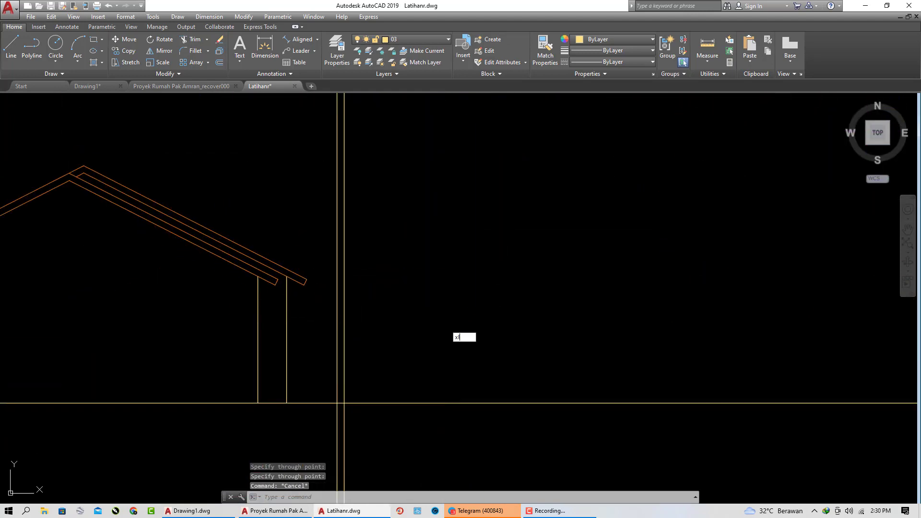
key(Return)
text(h)
key(Return)
scroll(384, 319, down, 3)
scroll(671, 302, up, 6)
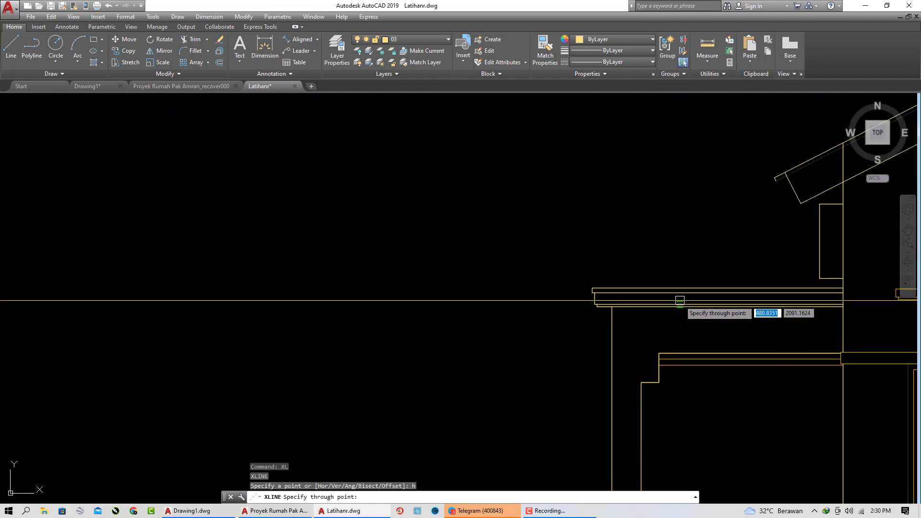
scroll(649, 295, up, 4)
click(498, 277)
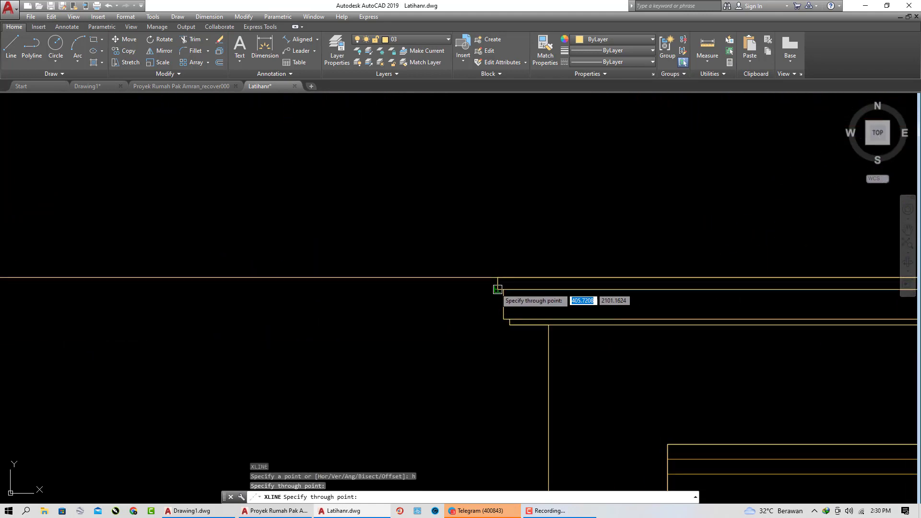
click(499, 289)
click(509, 325)
scroll(512, 325, up, 4)
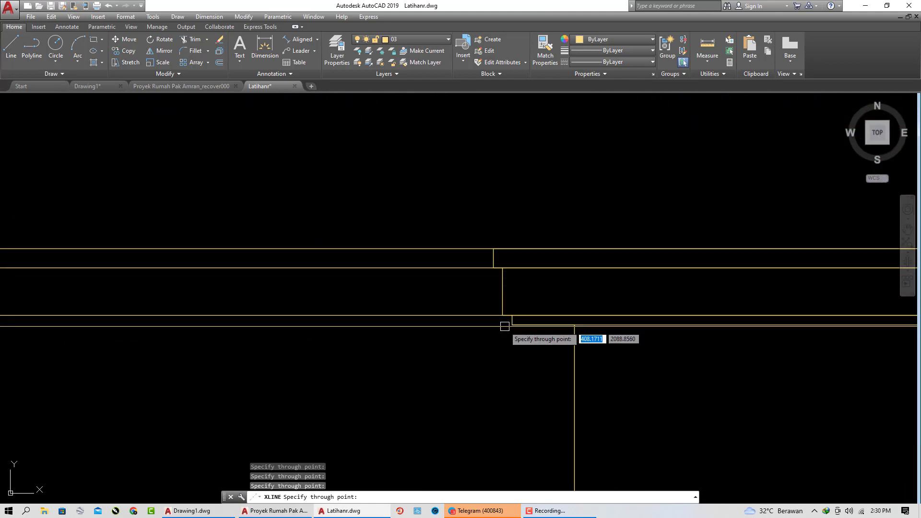
key(Return)
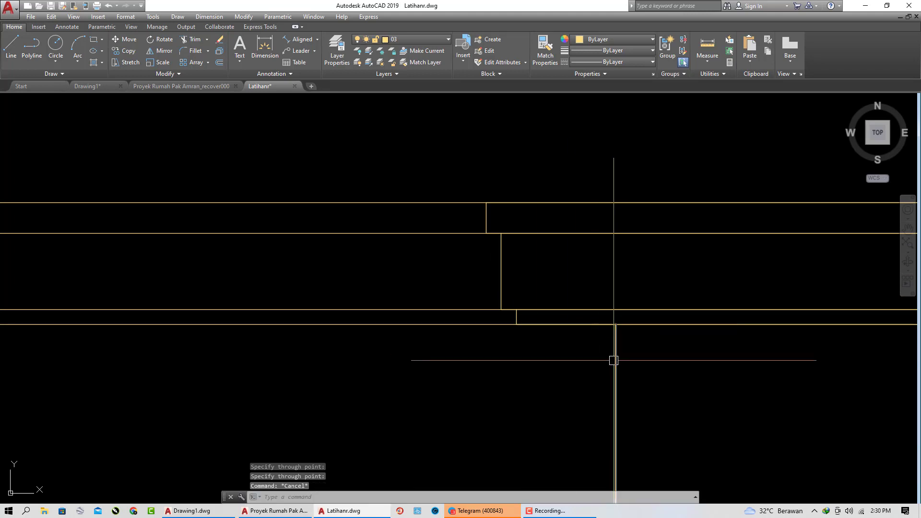
Trace the canopy's stepped end profile with a polyline from the top of the column up to the uppermost edge
text(pl)
key(Return)
click(615, 325)
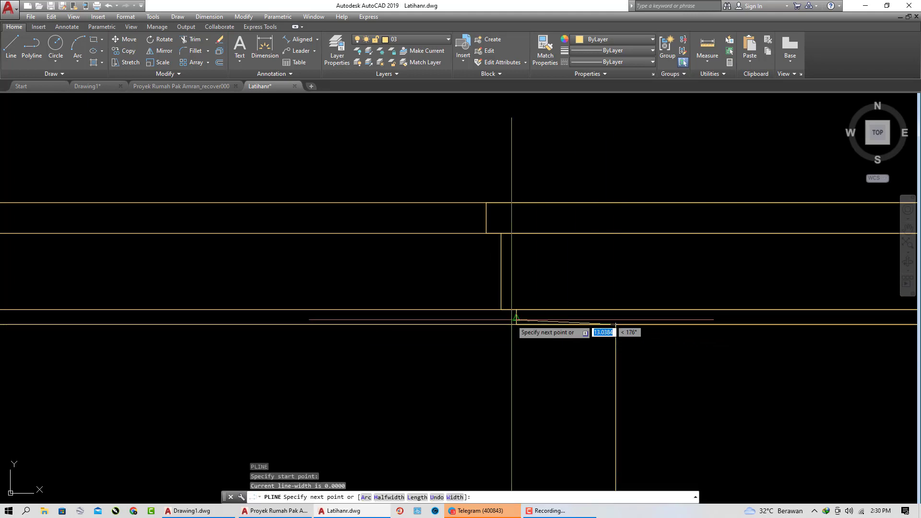
click(516, 309)
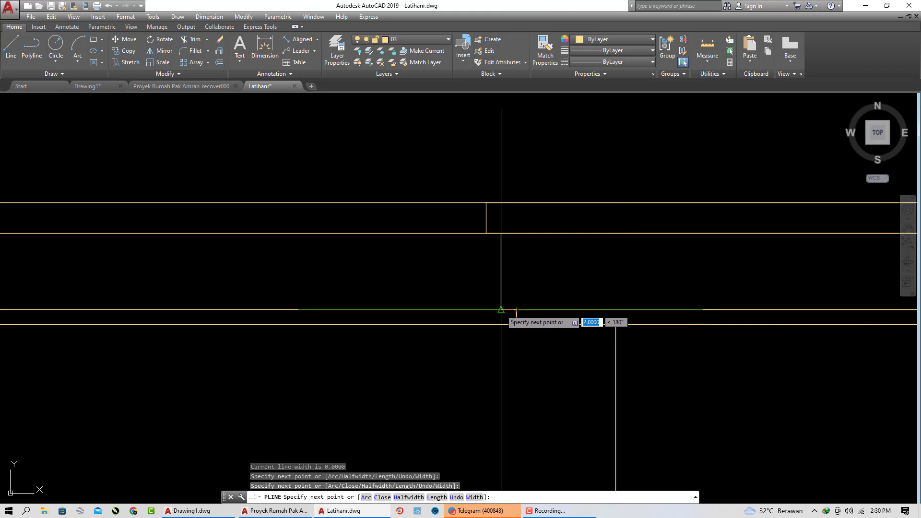
click(501, 309)
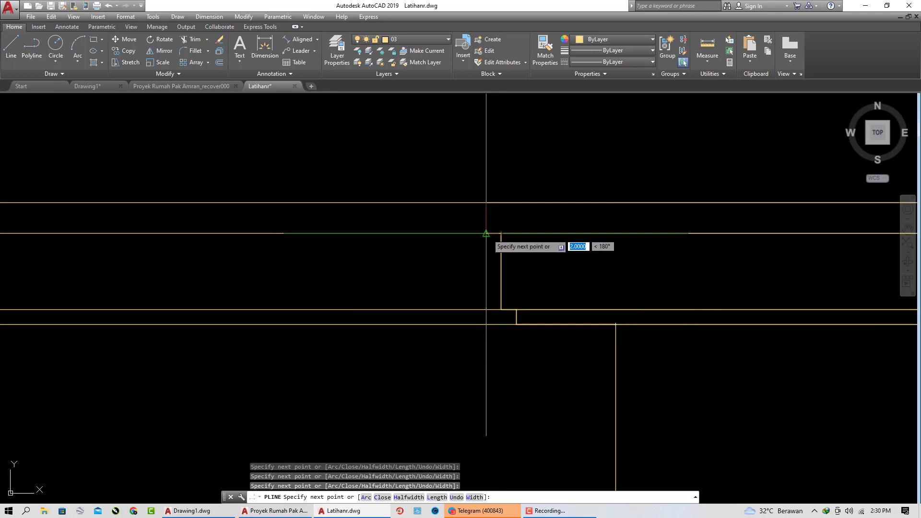
click(486, 234)
click(486, 202)
key(Return)
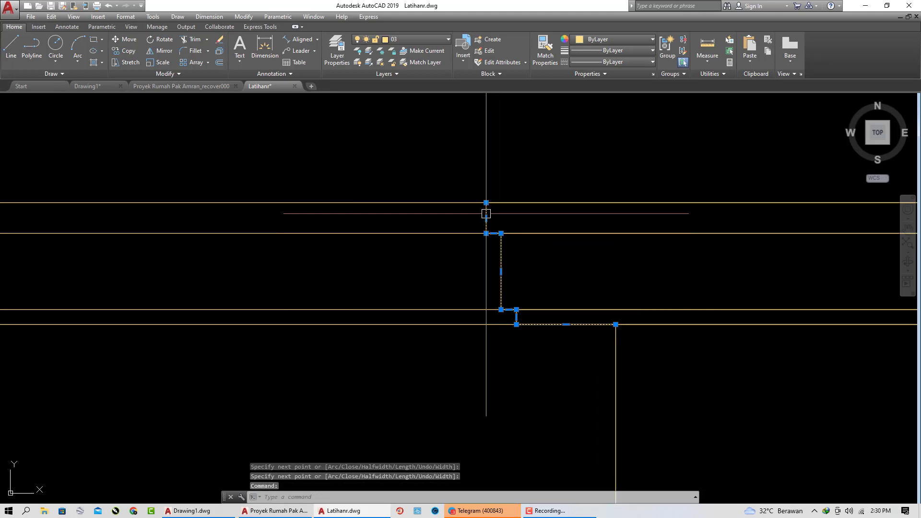
Copy the traced canopy profile horizontally to the area beside the new elevation
text(co)
key(Return)
scroll(557, 377, down, 6)
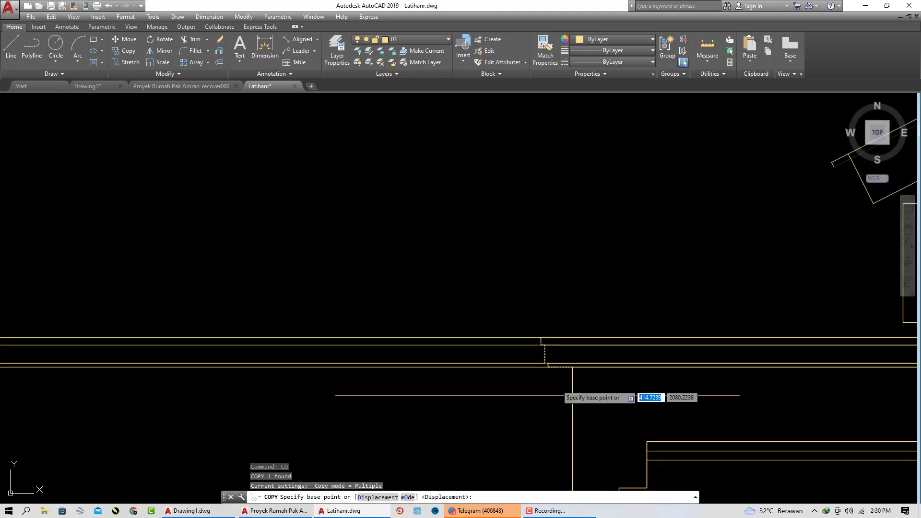
middle_drag(491, 405, 799, 313)
scroll(770, 326, down, 3)
click(757, 331)
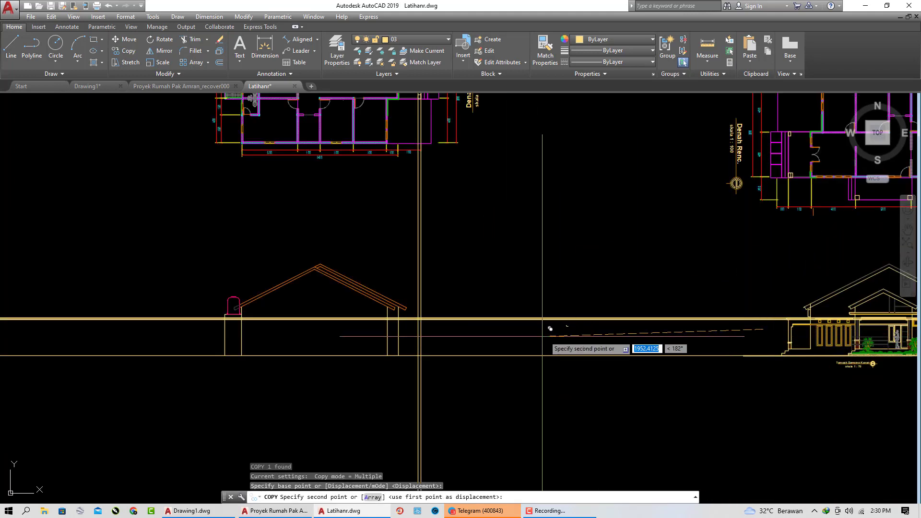
scroll(532, 340, up, 2)
click(407, 324)
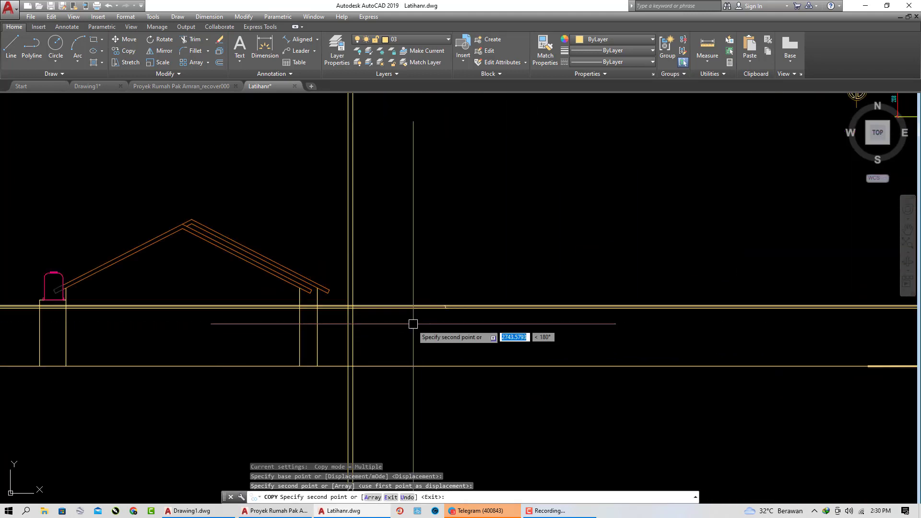
key(Escape)
Mirror the copied canopy profile about a vertical axis, erasing the source object
scroll(426, 312, up, 4)
click(427, 247)
click(557, 361)
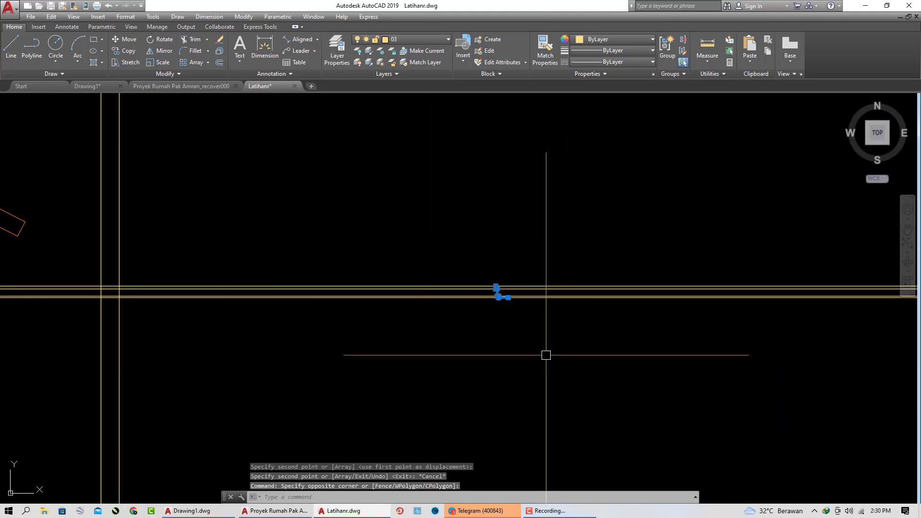
text(mi)
key(Return)
click(447, 317)
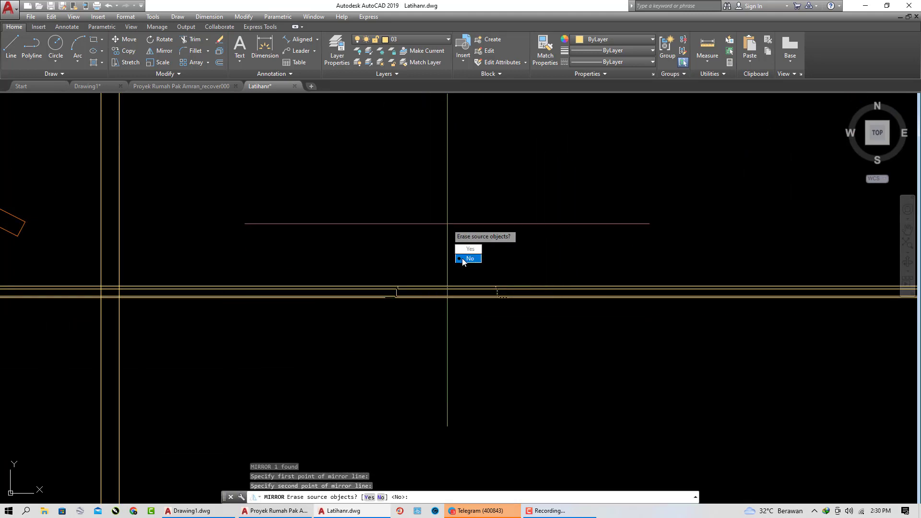
click(470, 249)
scroll(393, 284, up, 2)
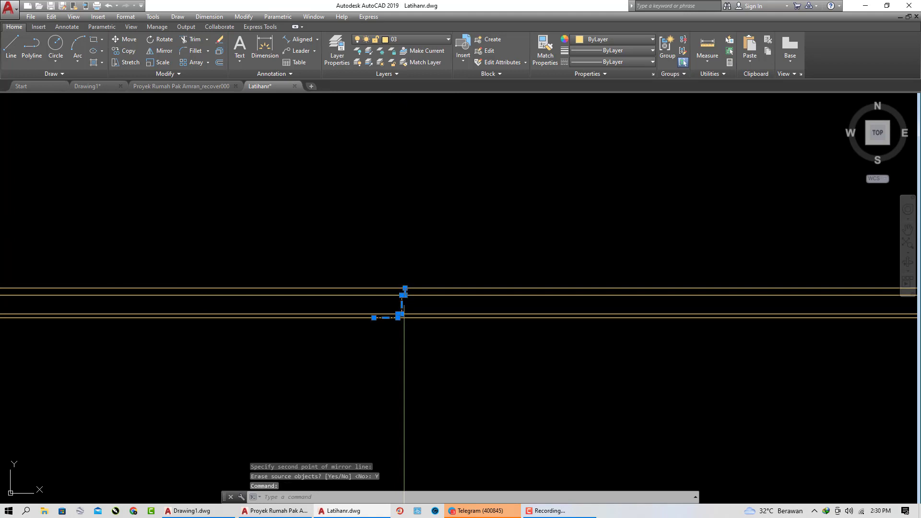
Move the mirrored canopy profile so its lower inner end meets the outer column projection line at the lowest canopy line
text(m)
key(Return)
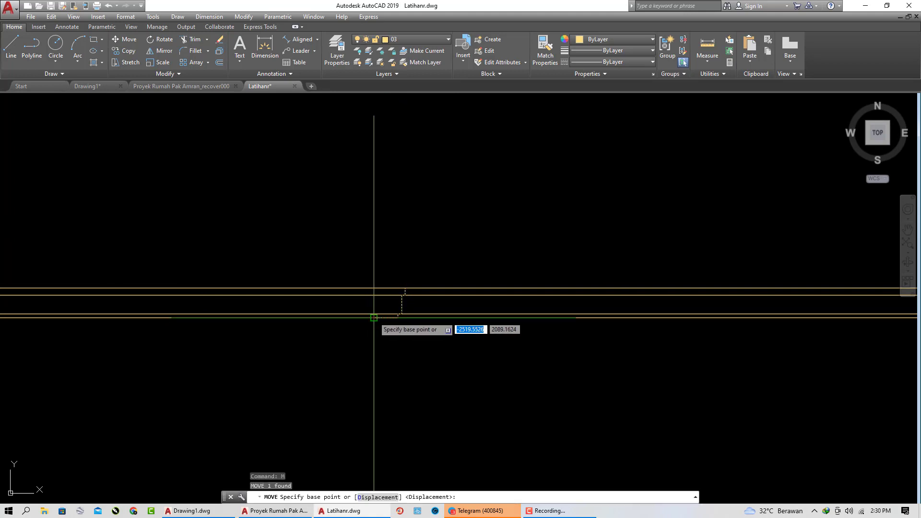
click(374, 318)
scroll(561, 347, down, 3)
scroll(355, 343, up, 3)
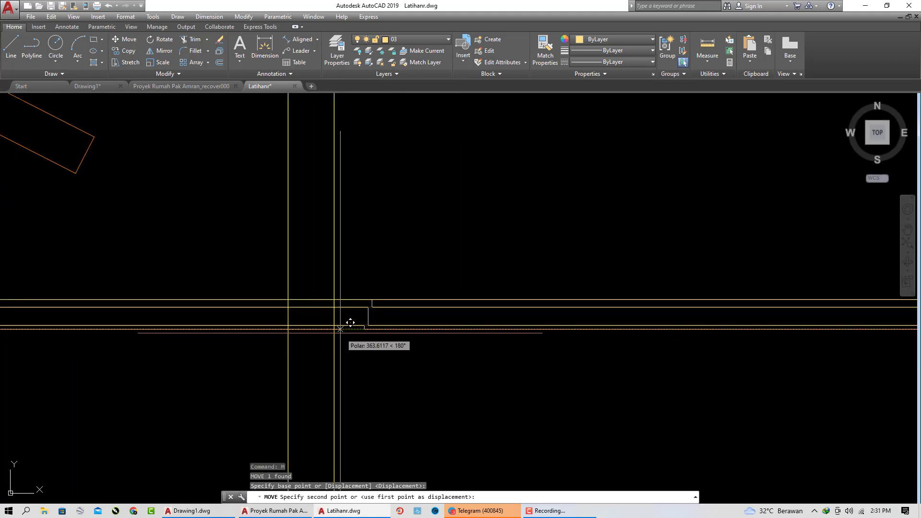
click(334, 328)
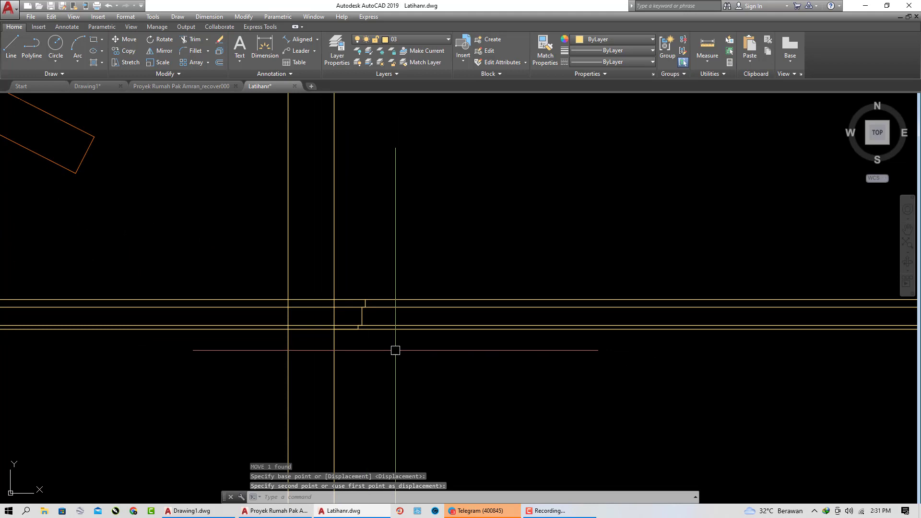
Trim the horizontal construction lines beyond the canopy's outer end, using the stepped profile as the cutting edge
key(Return)
click(362, 319)
key(Return)
click(428, 357)
click(434, 285)
scroll(497, 340, down, 2)
middle_drag(362, 370, 520, 334)
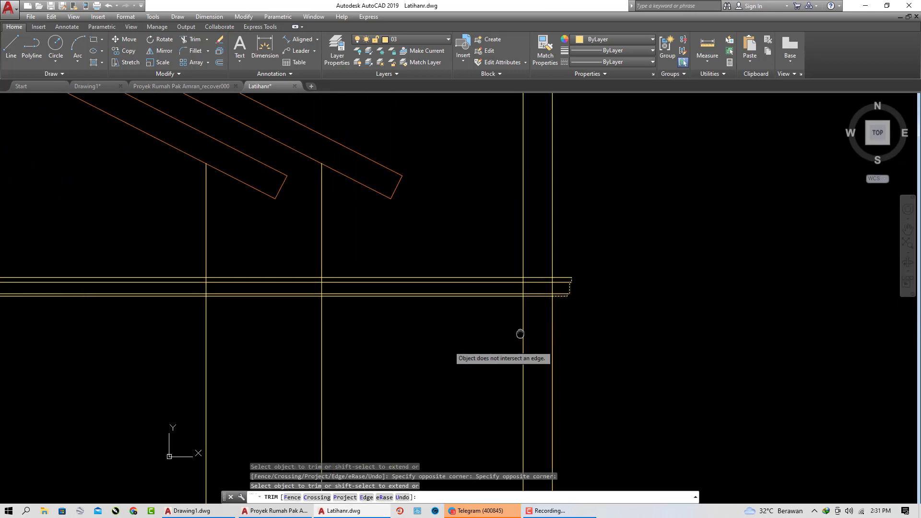
key(Escape)
key(Escape)
Trim the horizontal canopy lines on the house side of the outer right wall line
text(ts or)
key(Return)
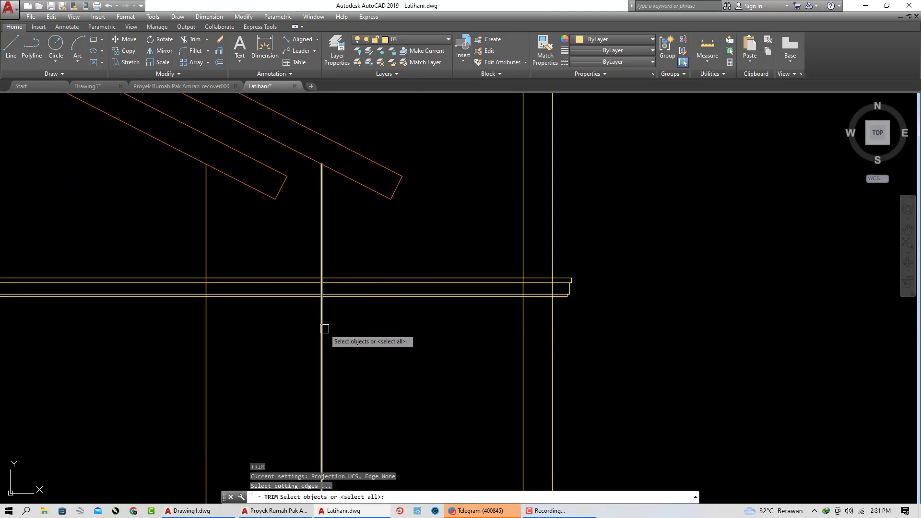
key(Return)
click(296, 319)
click(270, 247)
key(Escape)
key(Escape)
Draw the terrace column as a rectangle between the two vertical projection lines, from the canopy's underside down to the ground line
middle_drag(639, 358, 595, 314)
text(t)
key(Return)
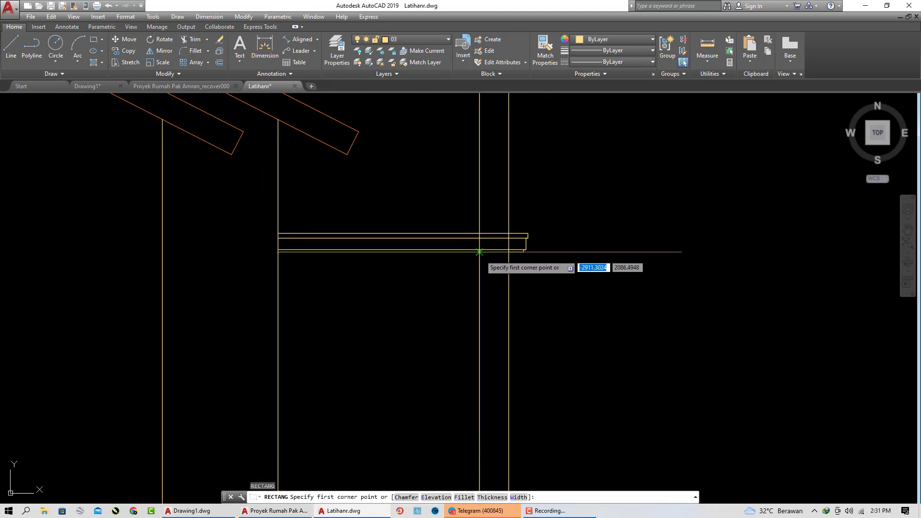
click(479, 252)
scroll(505, 332, down, 5)
middle_drag(510, 339, 502, 272)
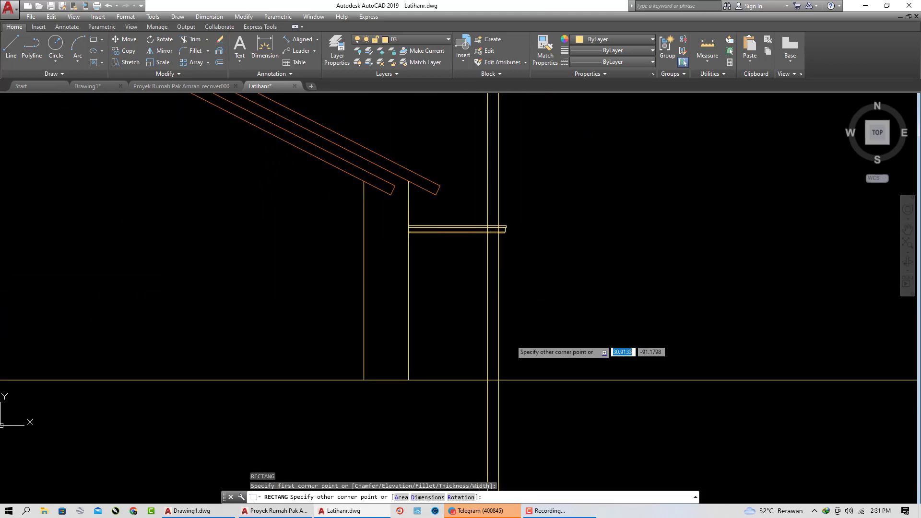
click(498, 380)
Erase the two vertical projection lines used for the column
click(515, 418)
click(470, 415)
key(Delete)
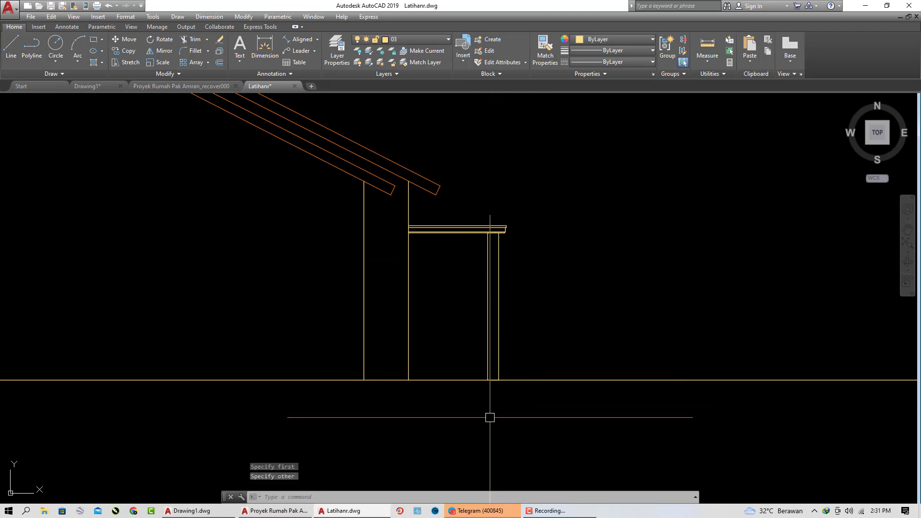
middle_drag(596, 345, 544, 344)
key(Escape)
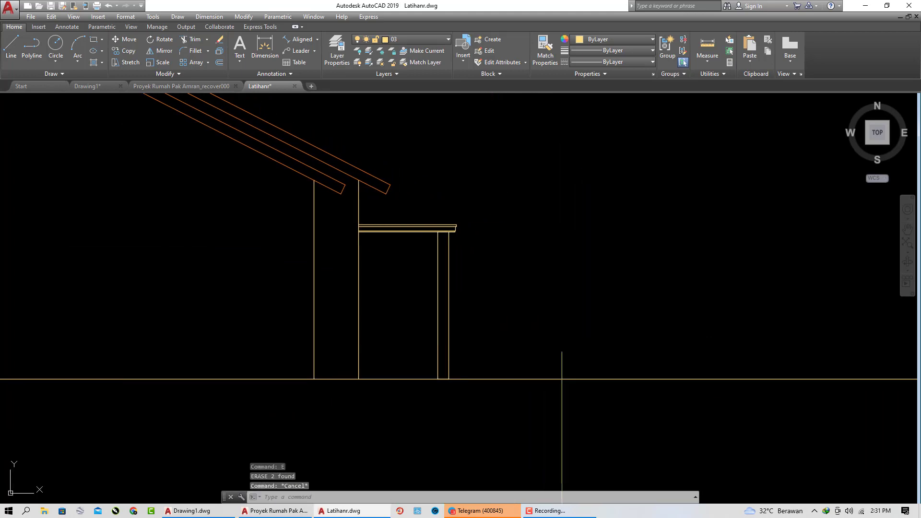
Add a horizontal construction line through the top of the column base cap in the existing side elevation
text(xl)
key(Return)
text(h)
key(Return)
scroll(553, 346, down, 4)
middle_drag(623, 344, 336, 338)
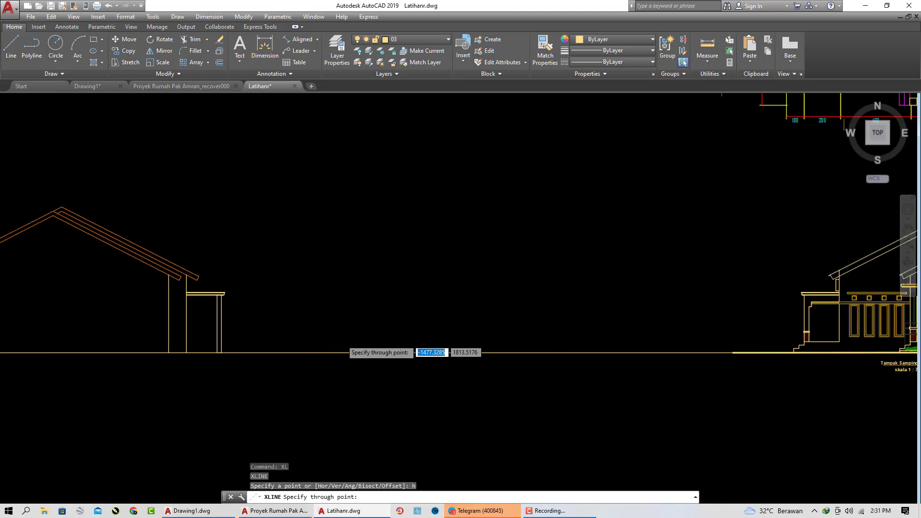
middle_drag(681, 338, 531, 337)
scroll(691, 335, up, 4)
scroll(624, 328, up, 8)
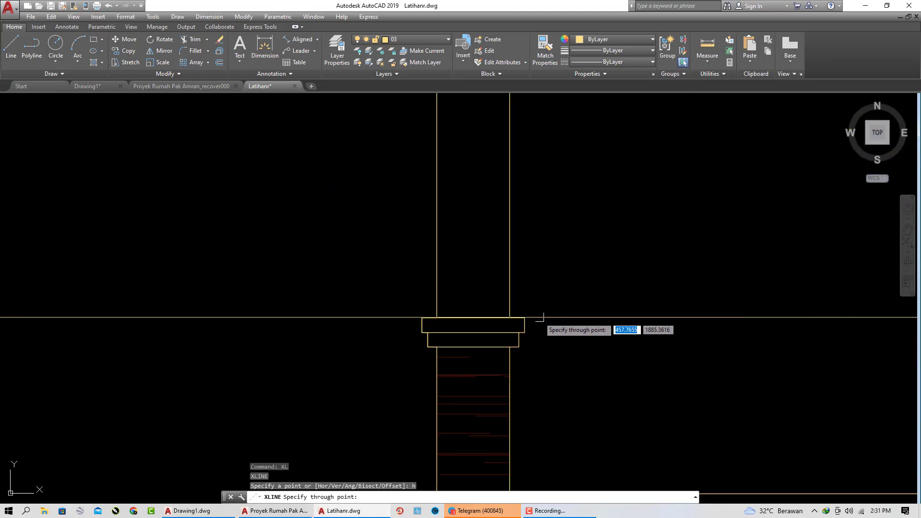
click(524, 317)
key(Return)
Copy the column base cap and brick hatch from the existing side elevation onto the new column at the cap-level construction line
click(350, 278)
click(591, 382)
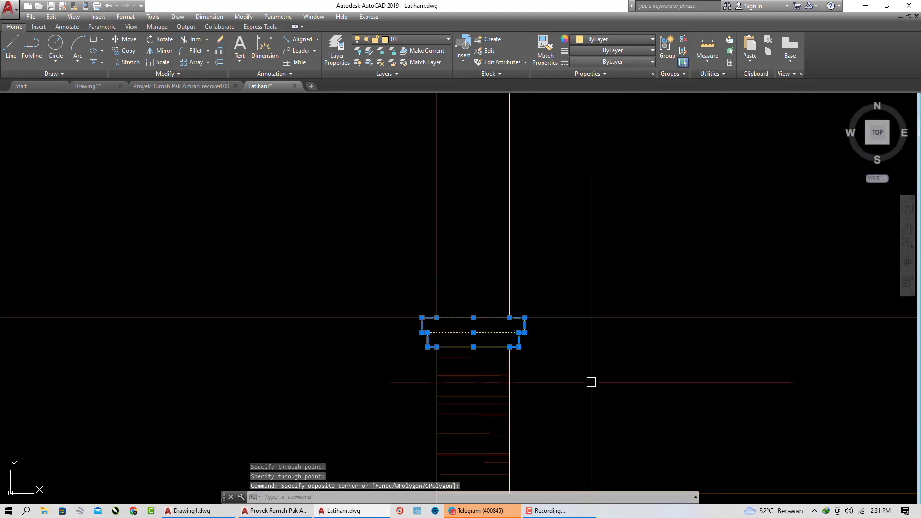
click(494, 375)
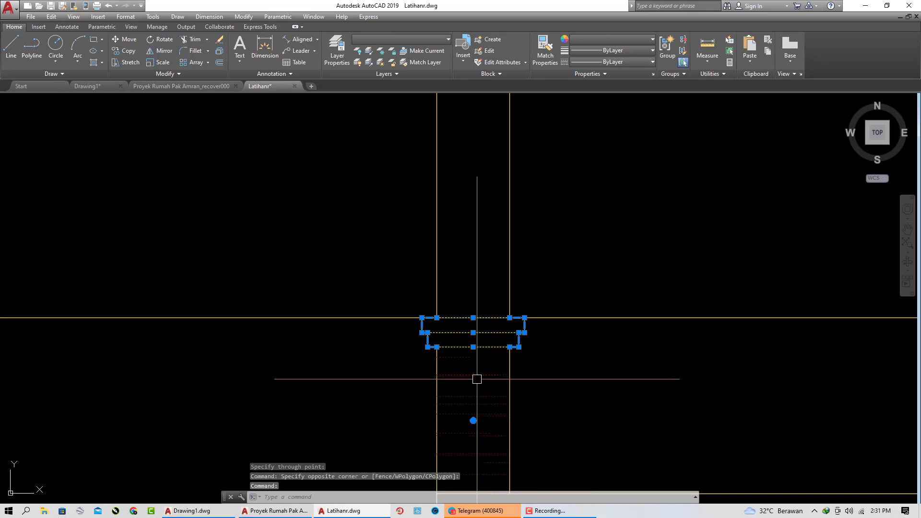
text(co)
key(Return)
click(436, 317)
scroll(577, 344, down, 10)
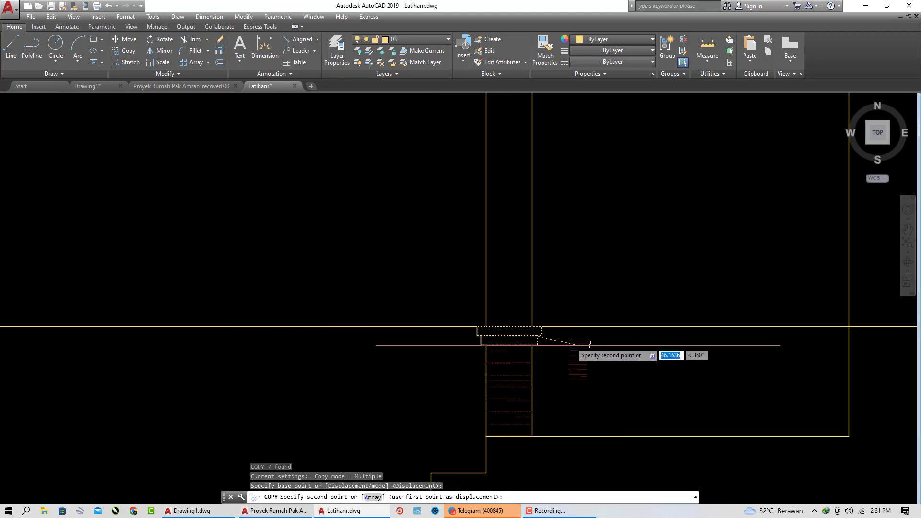
scroll(437, 319, up, 3)
scroll(302, 336, up, 5)
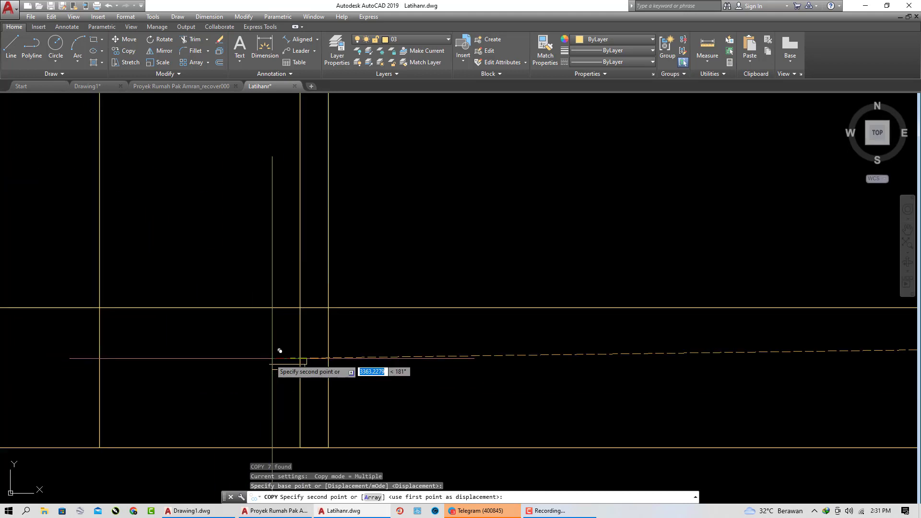
click(300, 308)
key(Return)
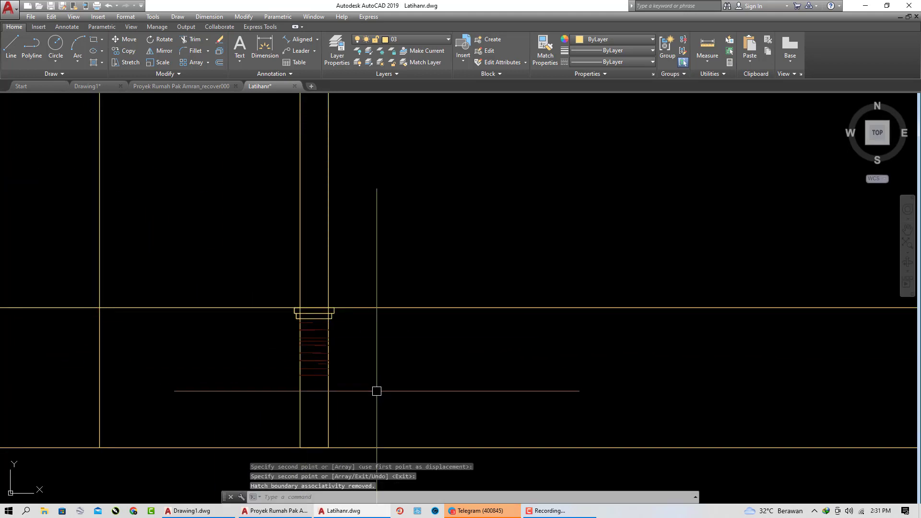
Trim the new column's side lines inside the base cap, using the cap-level line and the cap's lower edge as cutting edges
scroll(317, 330, up, 6)
text(tr)
key(Return)
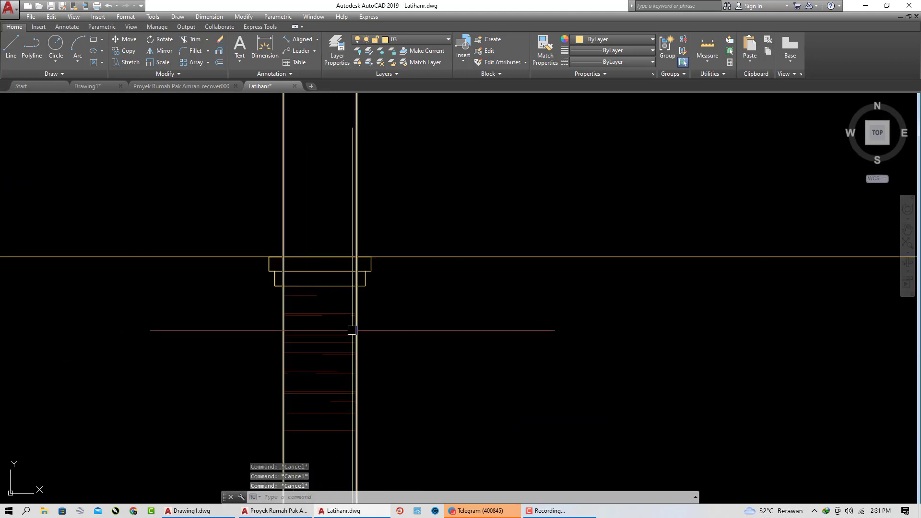
click(311, 279)
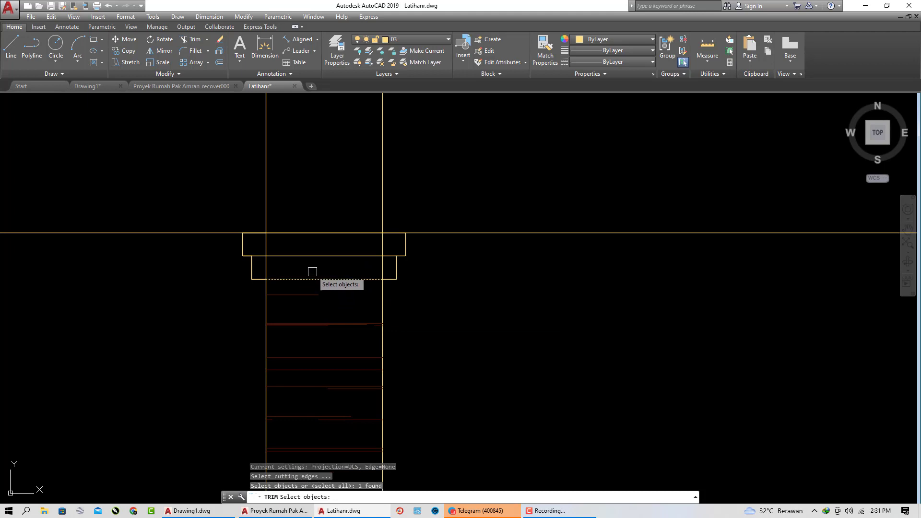
click(326, 236)
key(Return)
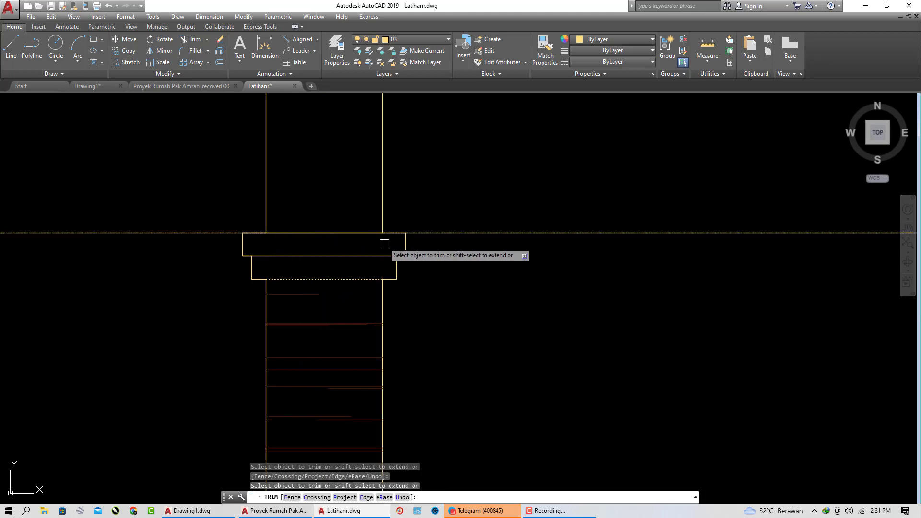
key(Escape)
Copy the stair profile from the Tampak Samping Kanan elevation onto the ground line beside the new column
scroll(434, 294, down, 14)
middle_drag(532, 317, 30, 287)
scroll(569, 298, up, 4)
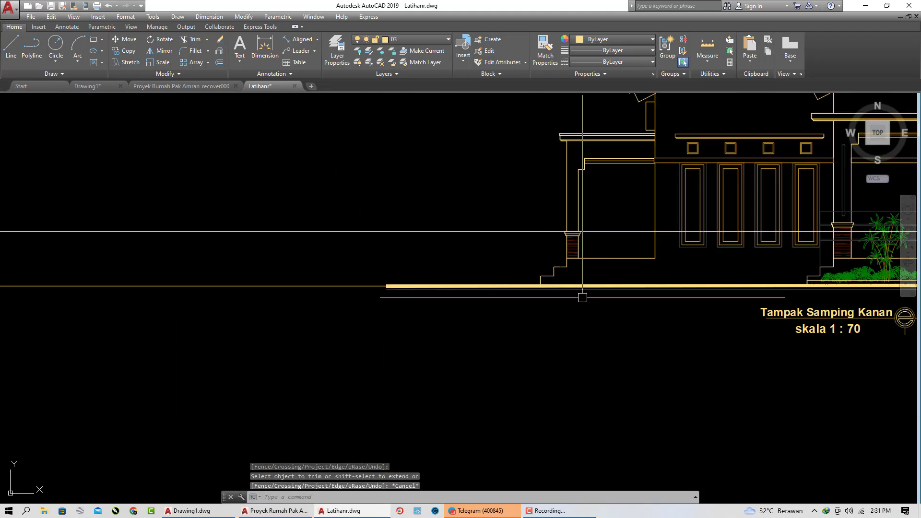
scroll(551, 260, up, 4)
click(551, 260)
click(489, 241)
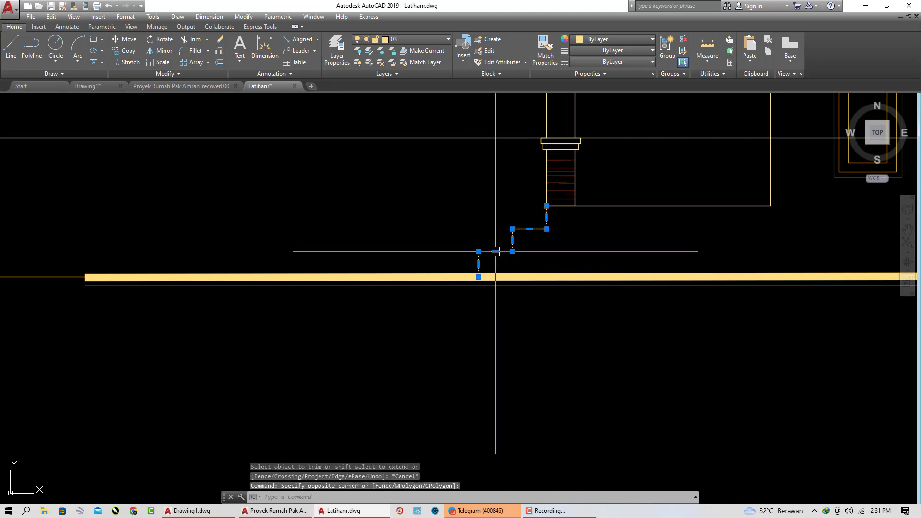
click(539, 290)
text(o)
key(Return)
key(Escape)
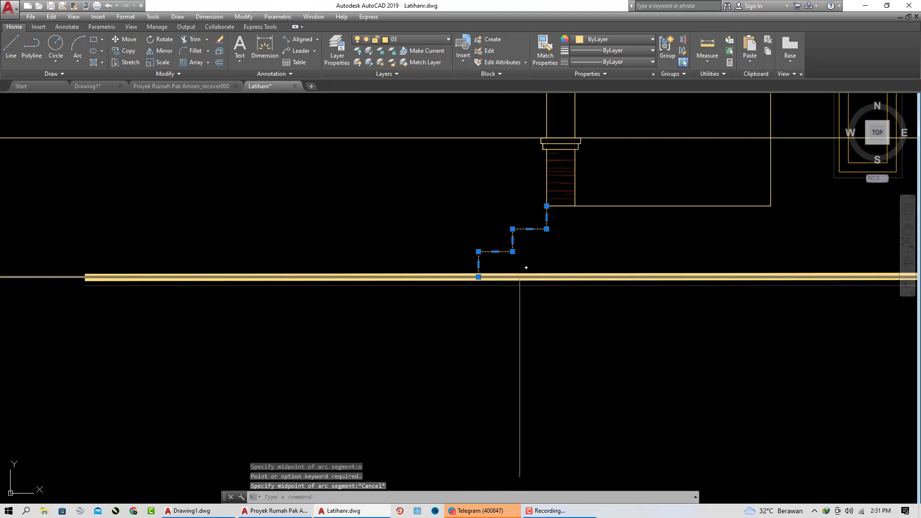
text(co)
key(Return)
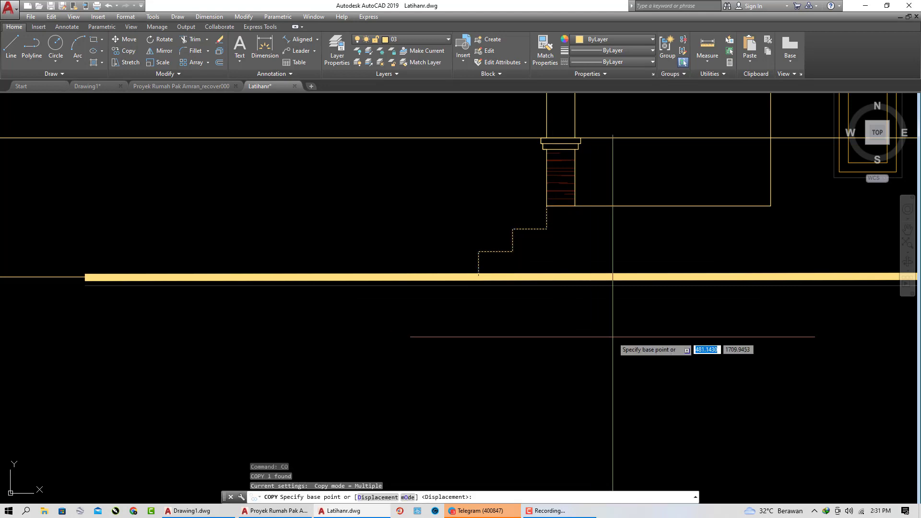
click(613, 335)
scroll(504, 330, down, 6)
middle_drag(478, 324, 763, 327)
middle_drag(358, 339, 741, 323)
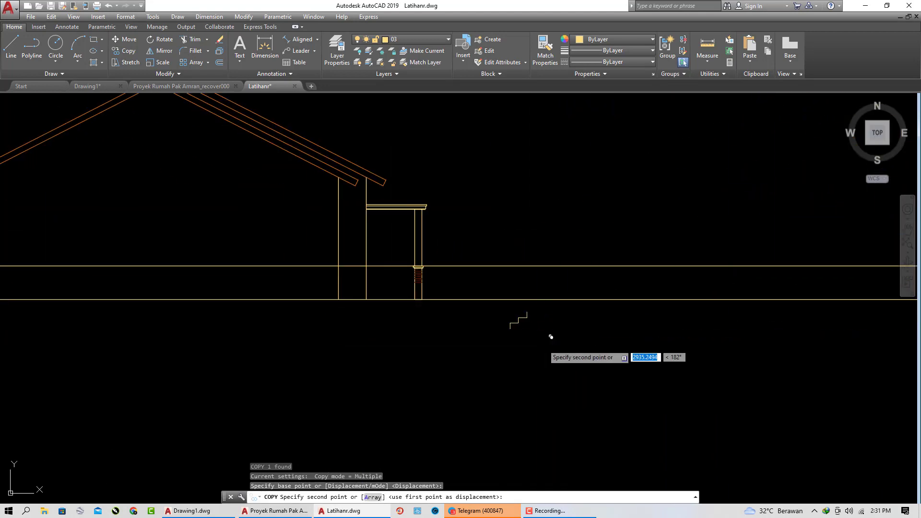
click(499, 314)
key(Escape)
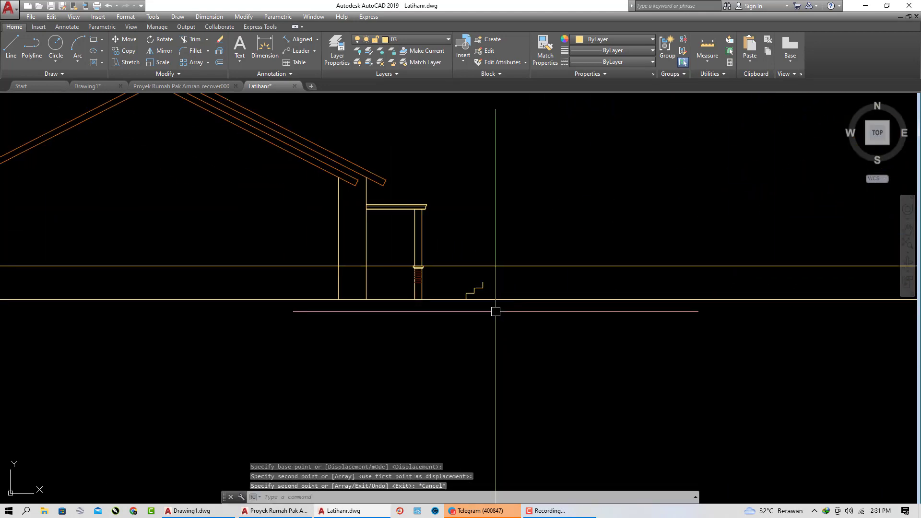
Mirror the copied stair profile about a vertical axis, erasing the source object
scroll(480, 291, up, 5)
click(488, 294)
click(456, 271)
middle_drag(523, 309, 474, 346)
text(mi)
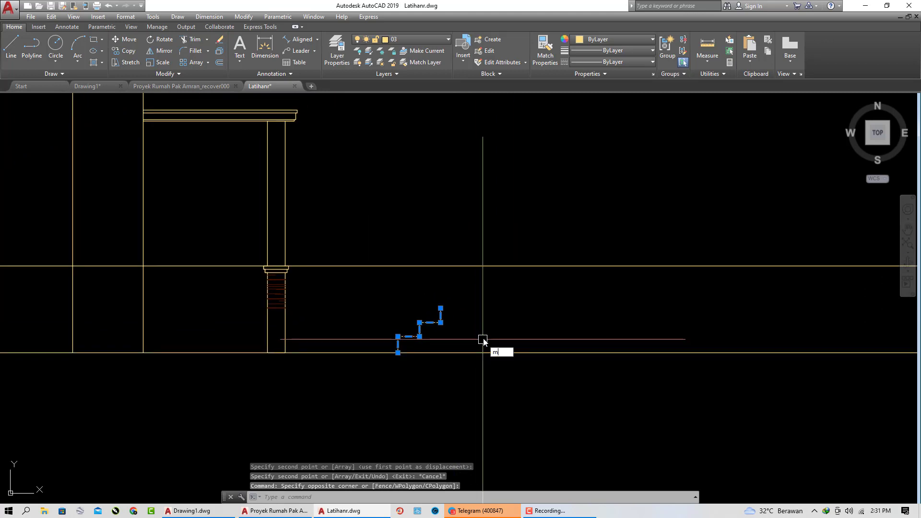
key(Return)
click(489, 330)
click(486, 309)
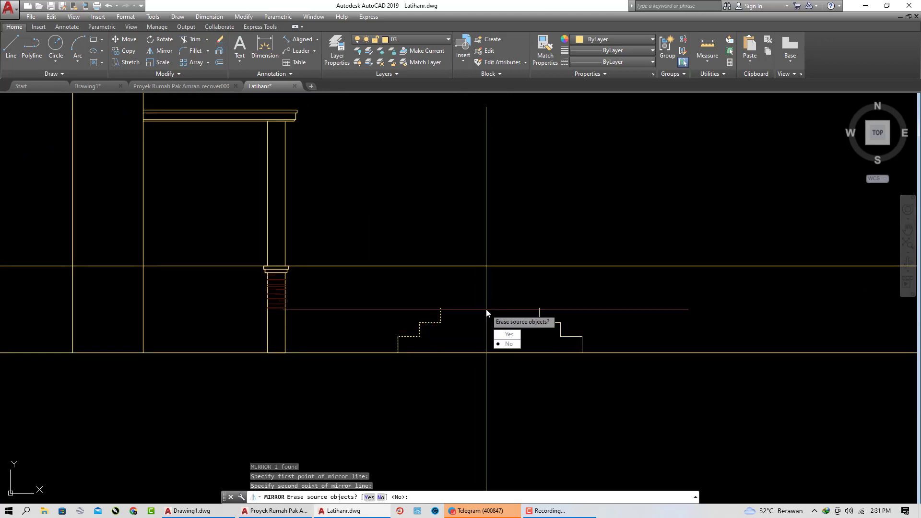
click(508, 339)
Move the mirrored stair profile horizontally along the ground line to just outside the new column
click(507, 286)
click(648, 408)
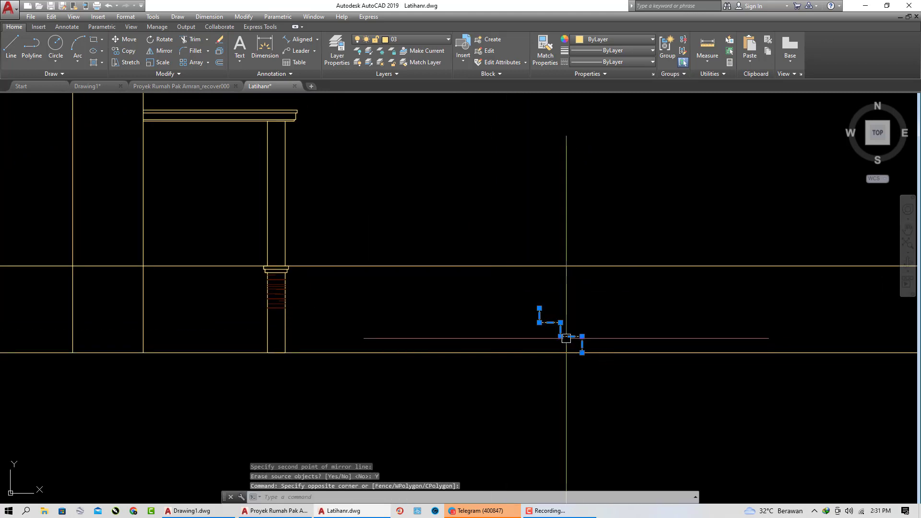
text(m)
key(Return)
click(539, 308)
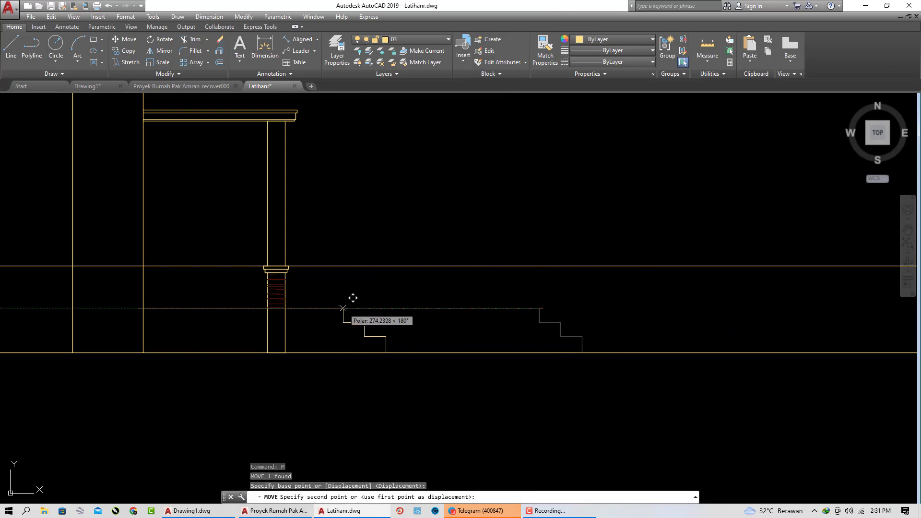
click(306, 308)
scroll(479, 285, up, 5)
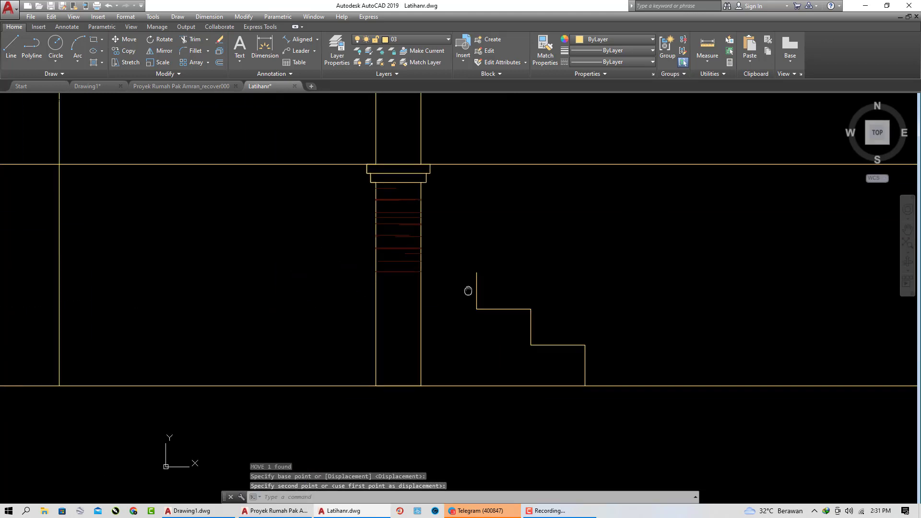
Move the stair profile horizontally so its upper end meets the column's outer edge
click(475, 279)
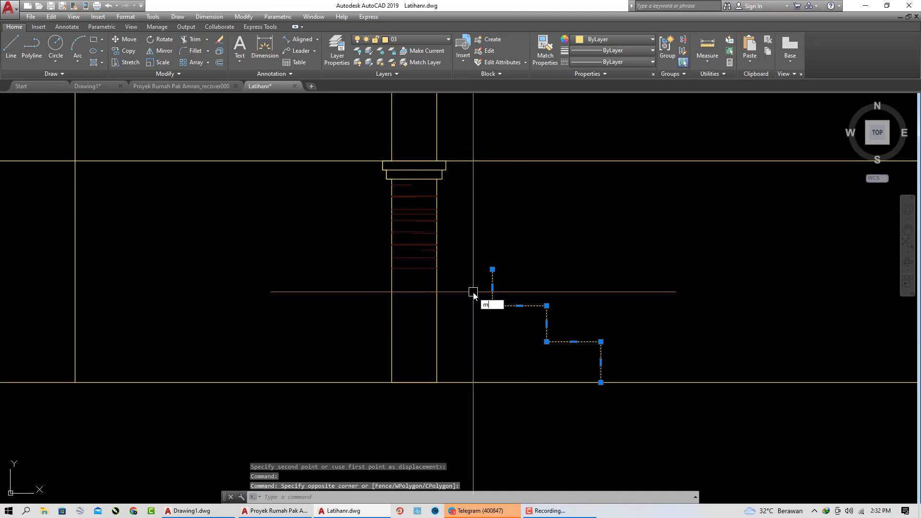
text(m)
key(Return)
click(493, 269)
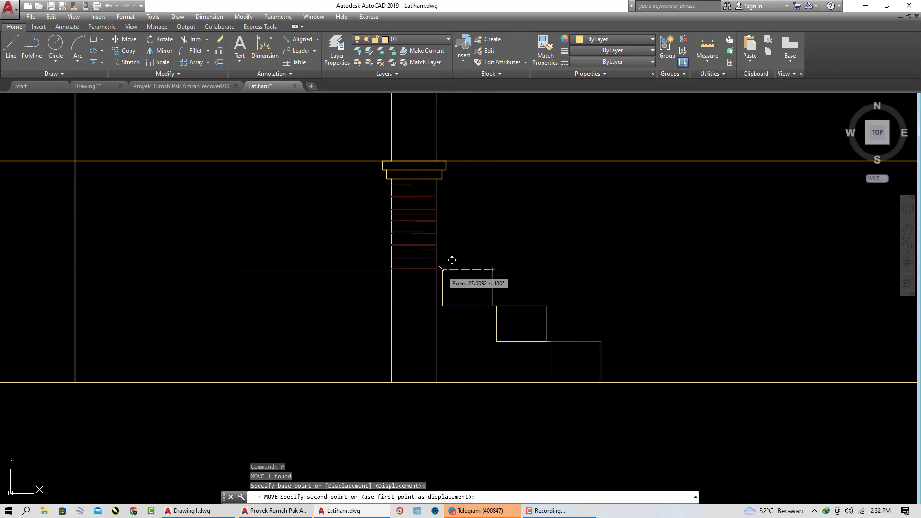
click(436, 270)
middle_drag(444, 340, 444, 315)
key(Escape)
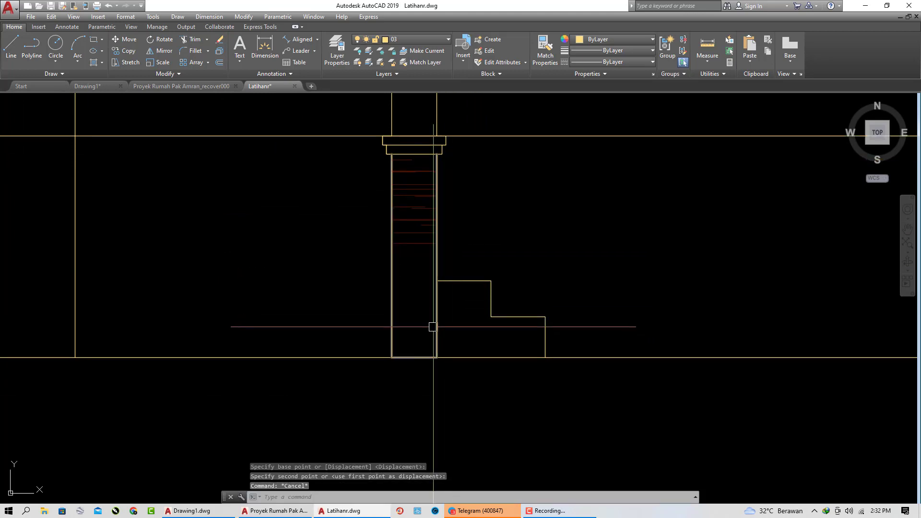
Trim the column's side lines below the brick base and below the top tread of the stairs
click(432, 327)
key(Escape)
key(Escape)
text(tr)
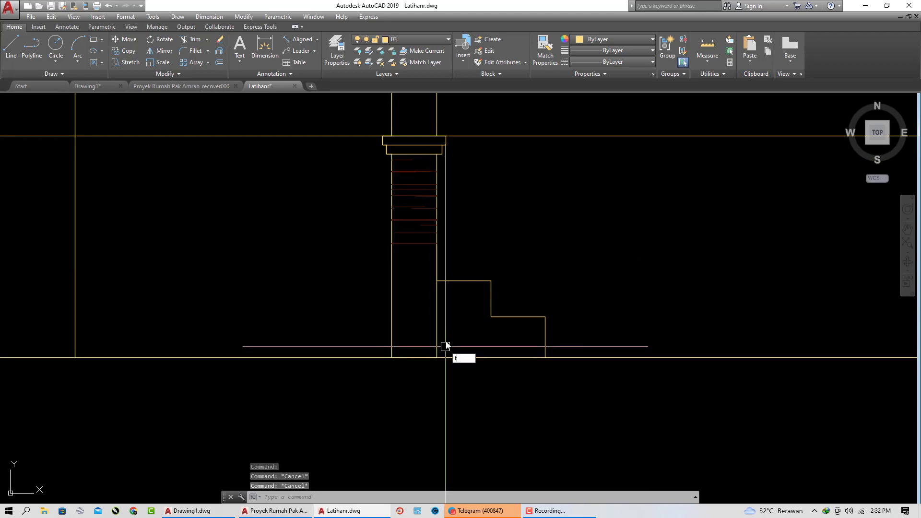
key(Return)
key(Return)
click(451, 329)
click(428, 301)
scroll(419, 319, down, 3)
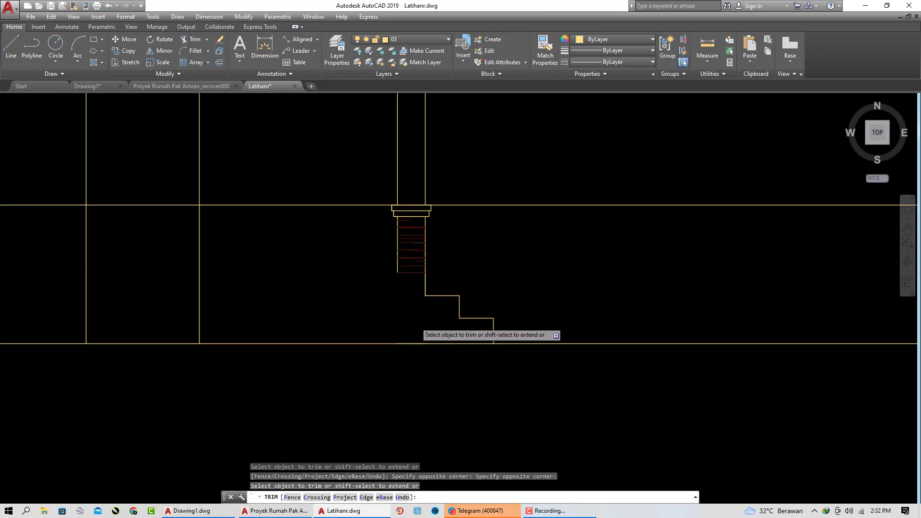
key(Escape)
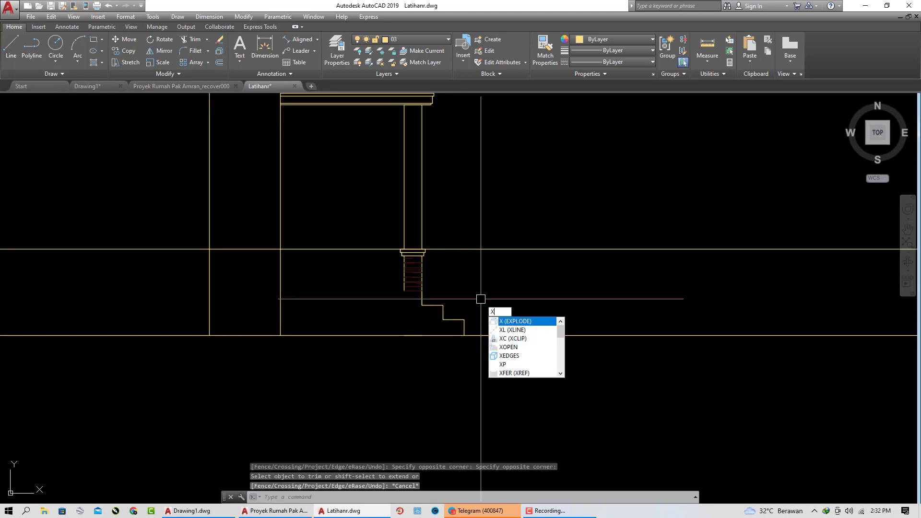
Add a horizontal construction line at terrace floor level through the top end of the stairs in the existing side elevation
key(Escape)
text(xl)
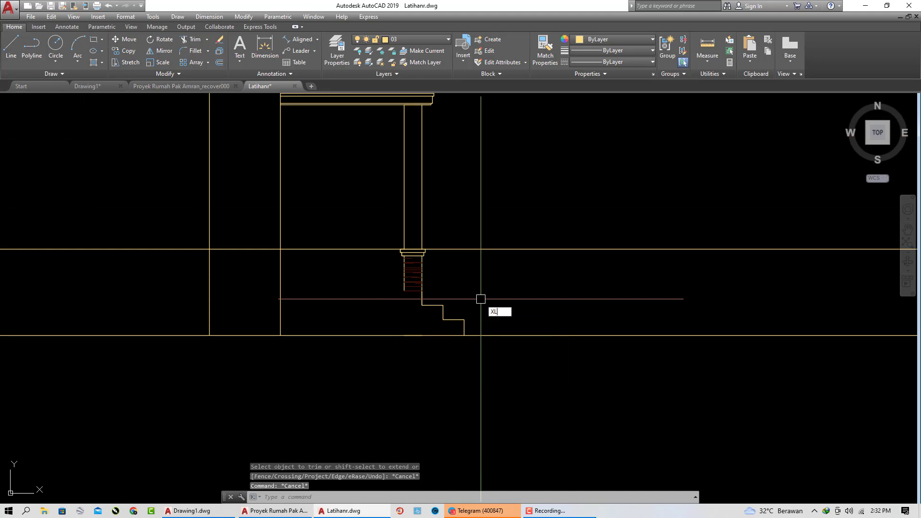
key(Return)
text(h)
key(Return)
scroll(395, 307, down, 2)
scroll(395, 307, down, 2)
middle_drag(548, 307, 72, 304)
middle_drag(447, 300, 248, 302)
scroll(666, 297, up, 4)
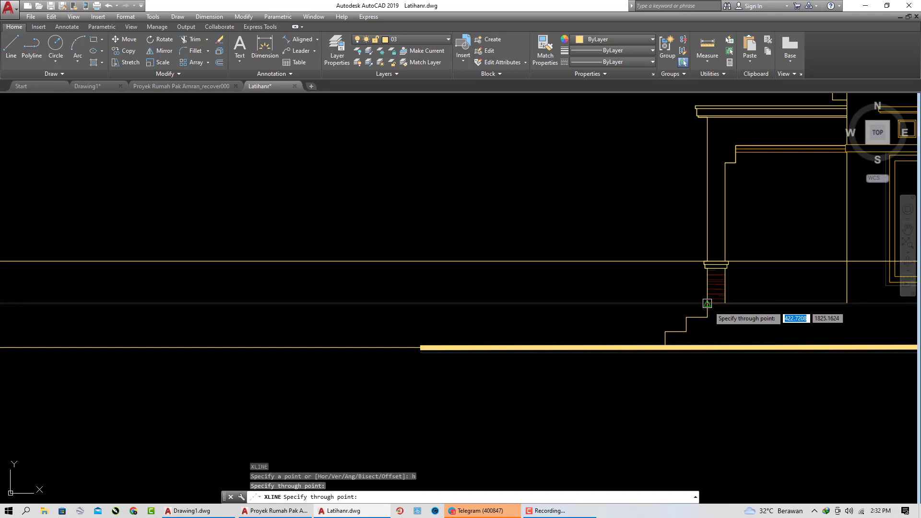
key(Escape)
Draw the terrace floor line along the construction line from the house wall to the column's inner edge in the new elevation
scroll(713, 307, down, 3)
scroll(422, 308, up, 3)
scroll(324, 315, up, 3)
middle_drag(324, 315, 404, 318)
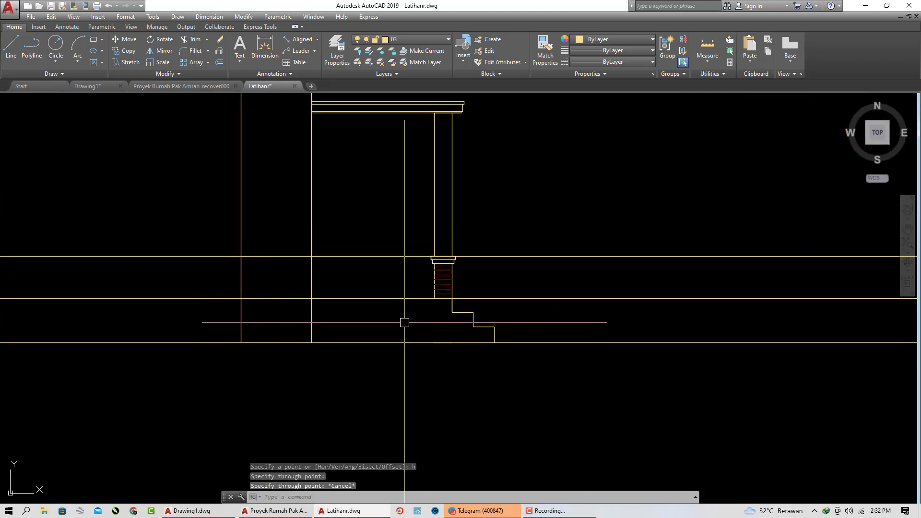
key(Escape)
key(Escape)
scroll(321, 308, up, 2)
text(l)
key(Return)
click(309, 295)
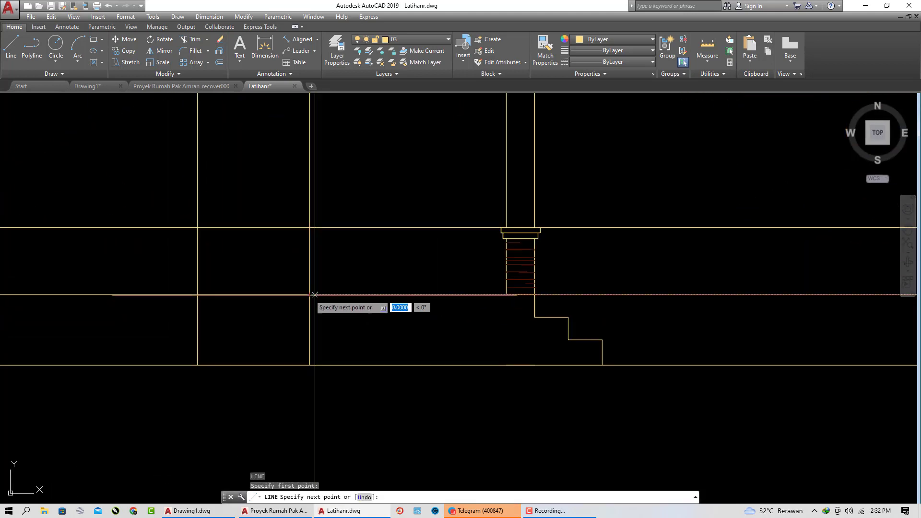
click(506, 295)
key(Return)
Erase the two horizontal construction lines at terrace floor level and at the top of the column's brick base
click(678, 325)
click(640, 273)
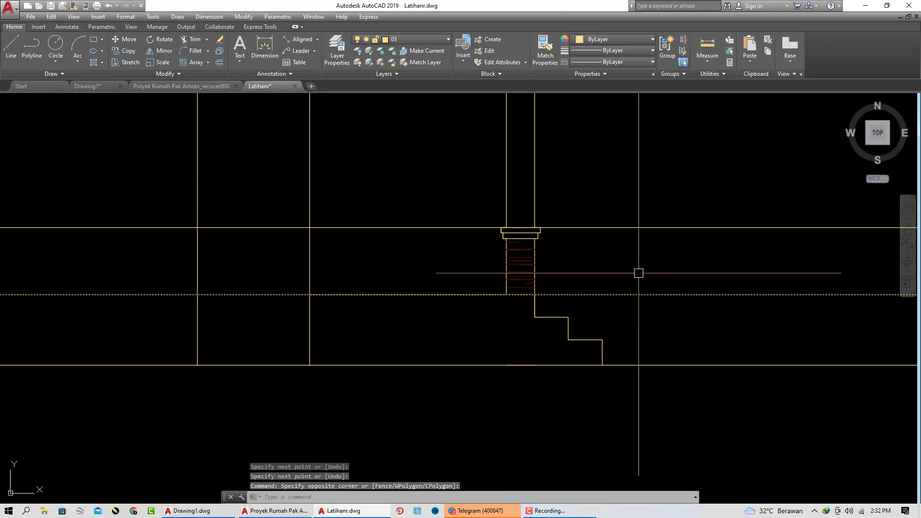
text(e)
key(Return)
click(644, 279)
click(613, 191)
key(Return)
scroll(614, 252, down, 2)
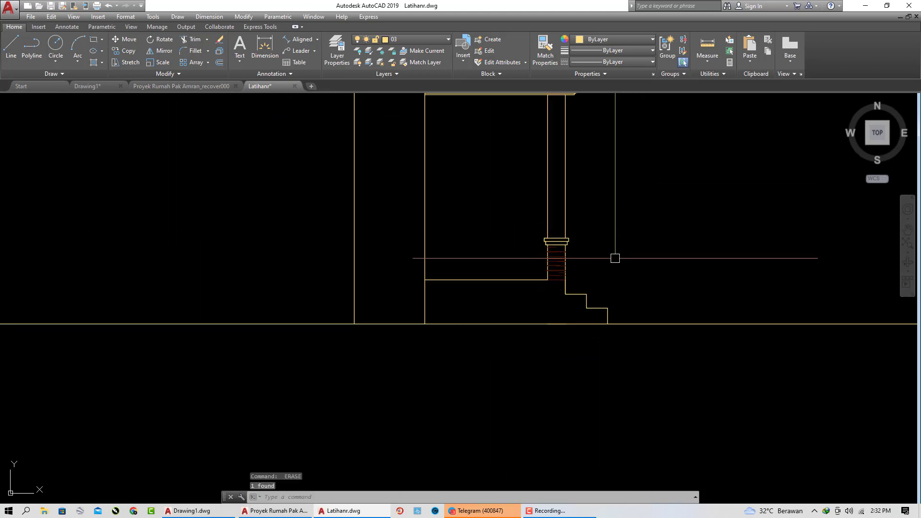
Draw a floor line under the column's brick base from its inner edge and fit its end to the column's outer edge
middle_drag(601, 263, 548, 265)
scroll(514, 284, up, 4)
text(l)
key(Return)
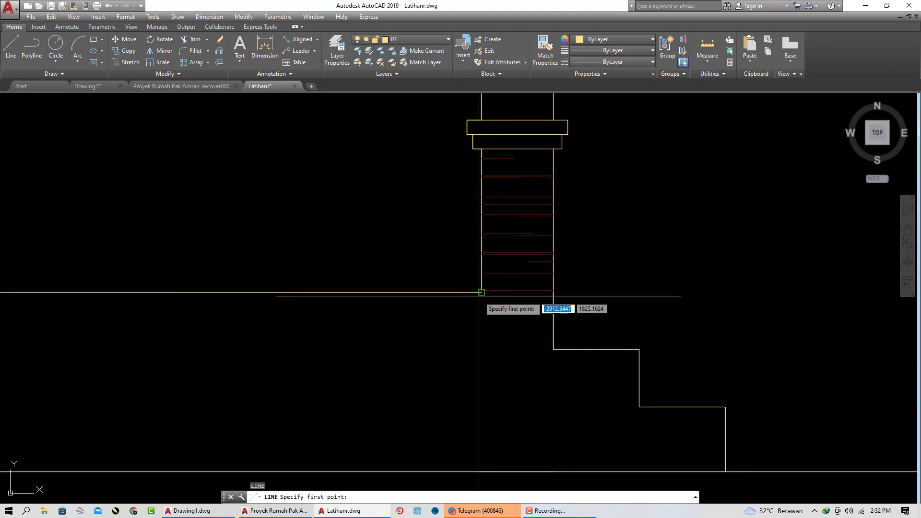
click(572, 292)
scroll(572, 292, up, 4)
key(Return)
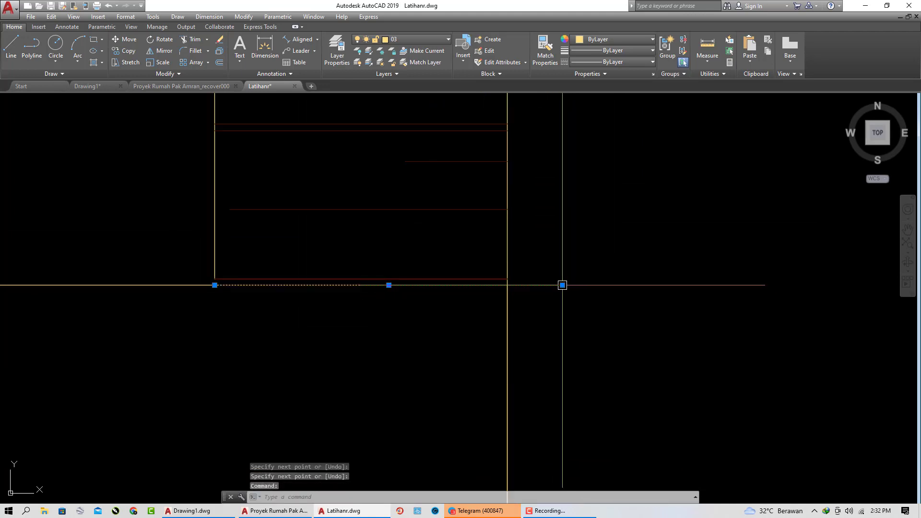
click(562, 285)
key(Down)
key(Escape)
scroll(511, 285, down, 8)
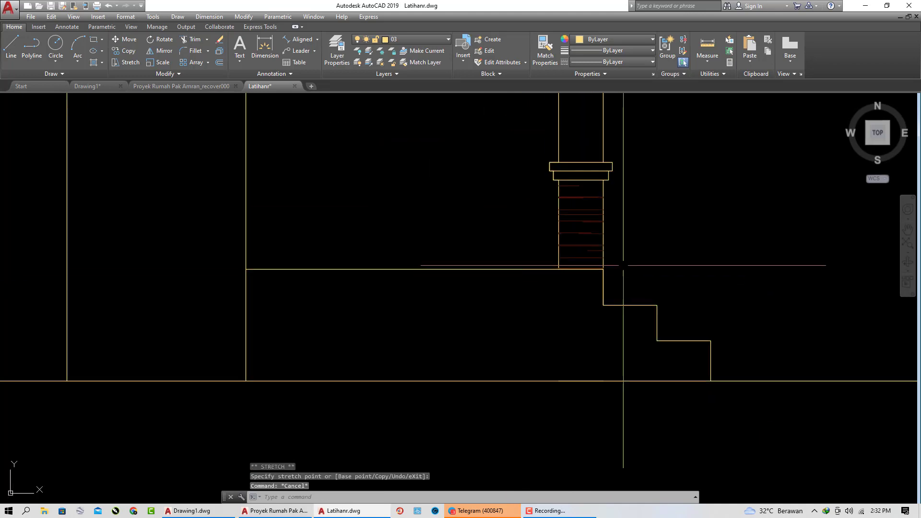
Add a horizontal construction line through the lower end of the stepped beam at the column's inner edge in the existing side elevation
middle_drag(599, 359, 670, 358)
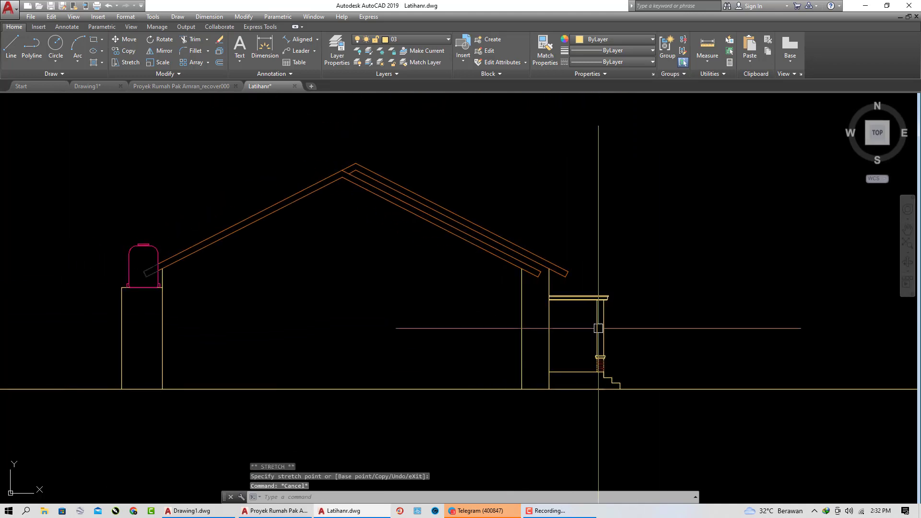
scroll(598, 328, up, 4)
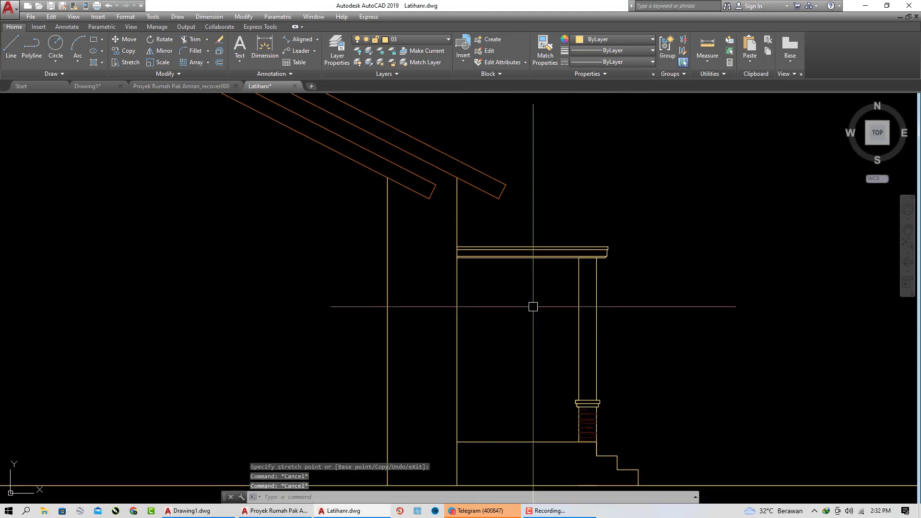
text(xl)
key(Return)
text(h)
key(Return)
scroll(614, 318, down, 5)
scroll(379, 319, up, 6)
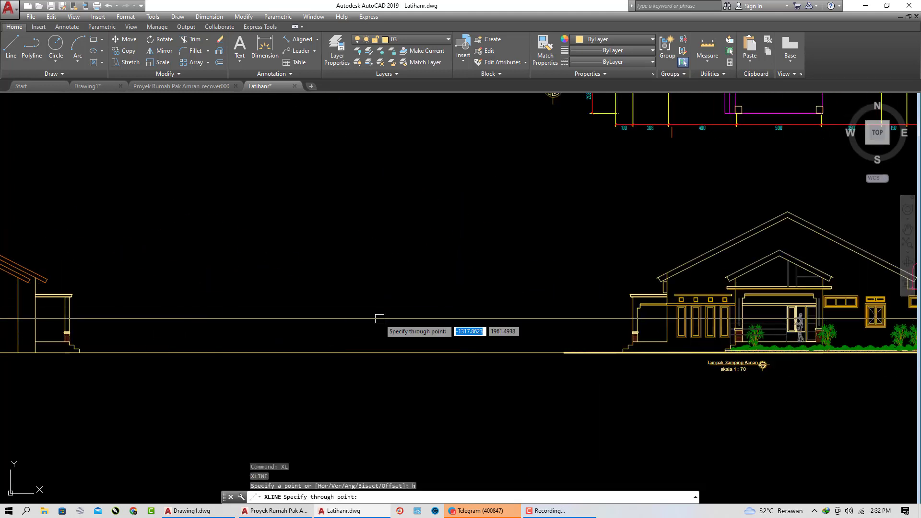
scroll(620, 312, up, 3)
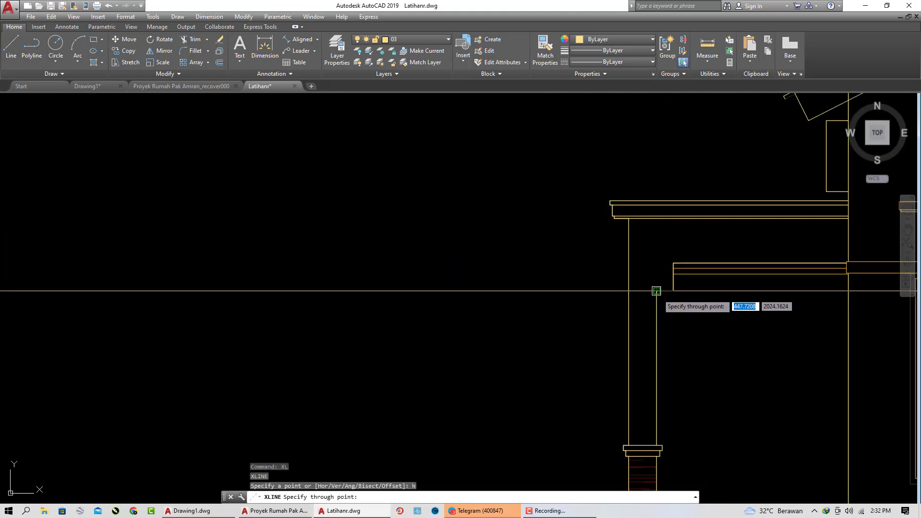
click(664, 292)
key(Return)
scroll(664, 292, up, 2)
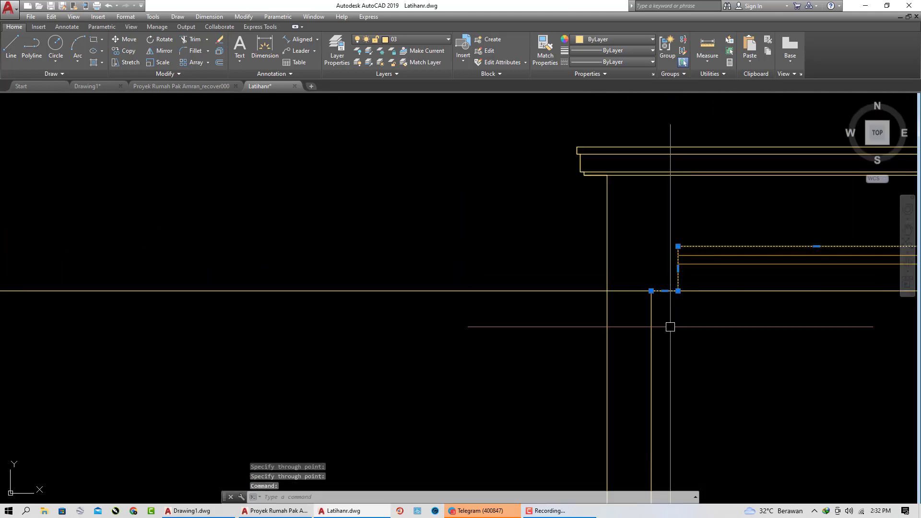
key(Escape)
Copy the stepped beam profile and its inner lines horizontally from the existing side elevation to beside the new terrace column
scroll(722, 276, up, 2)
click(725, 206)
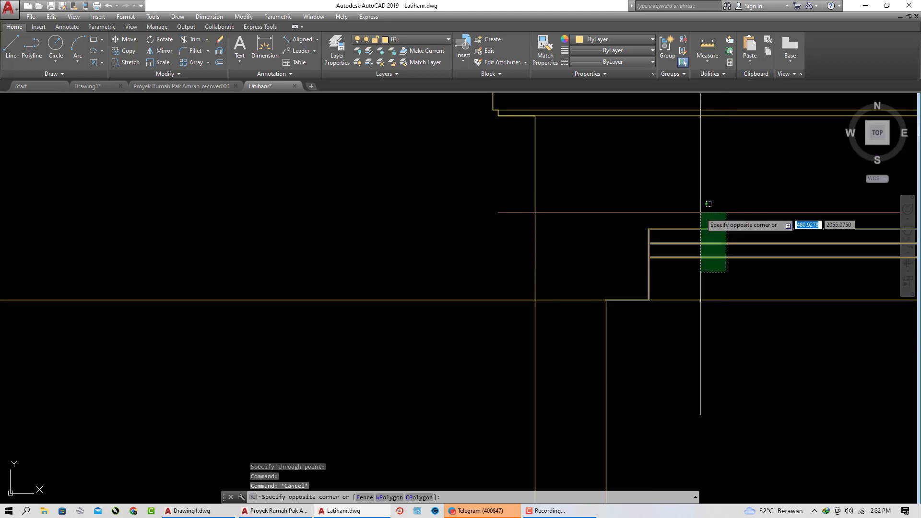
click(678, 271)
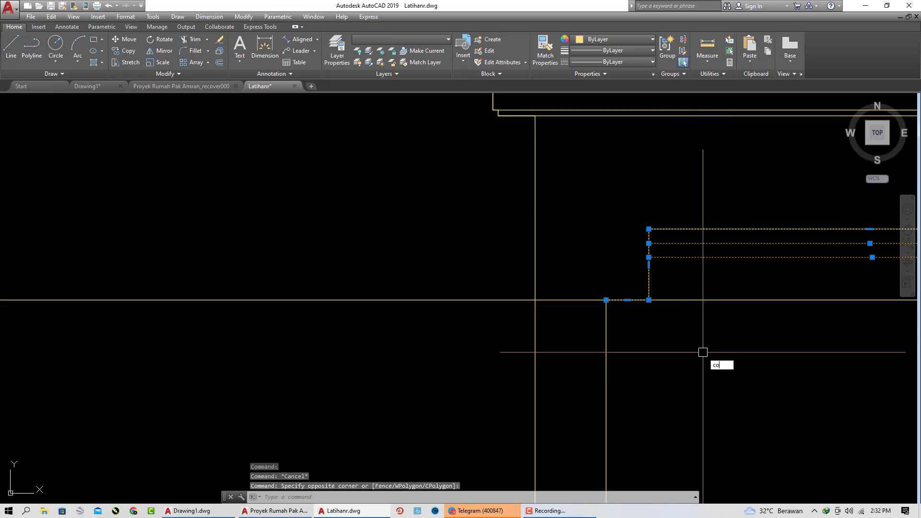
key(Return)
scroll(736, 352, down, 3)
click(787, 372)
scroll(343, 392, down, 3)
middle_drag(338, 392, 701, 373)
middle_drag(349, 370, 779, 370)
middle_drag(484, 380, 821, 373)
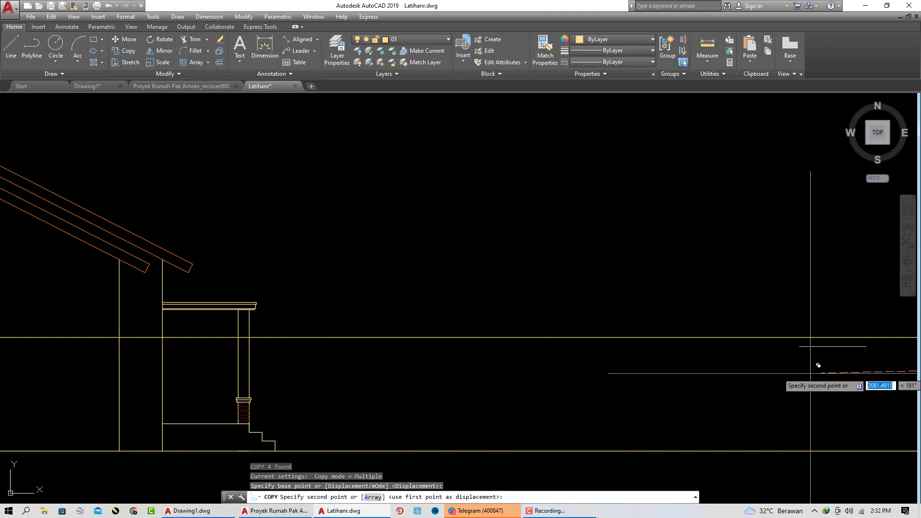
middle_drag(458, 360, 590, 345)
scroll(433, 332, up, 2)
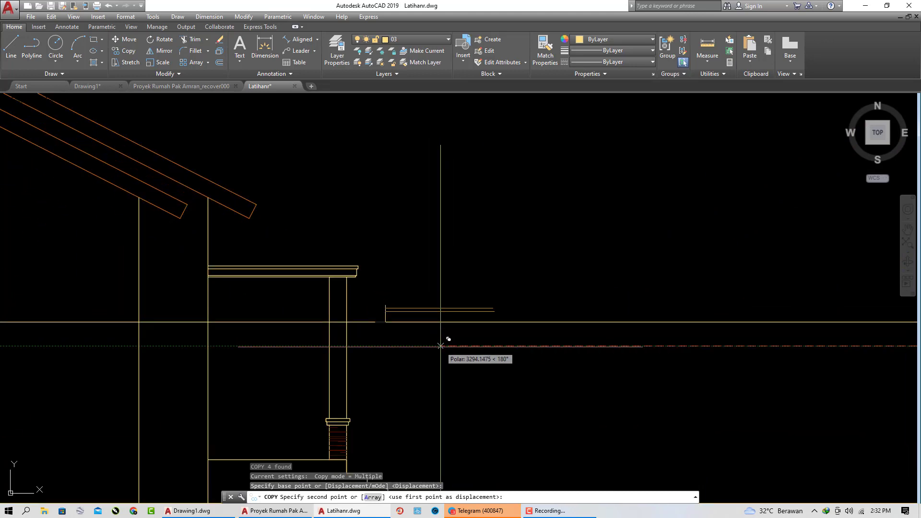
key(Escape)
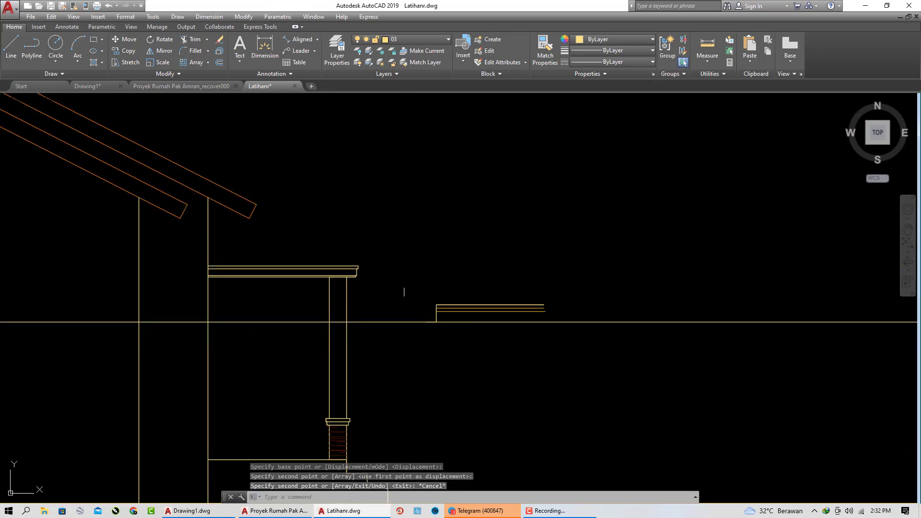
Mirror the copied beam profile about a vertical line and erase the source objects
click(392, 278)
click(631, 366)
text(m)
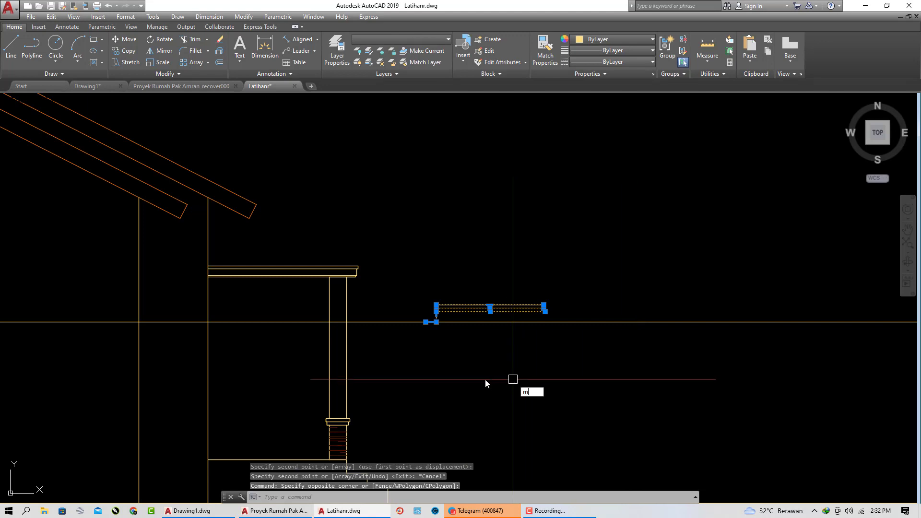
text(i)
key(Return)
click(491, 379)
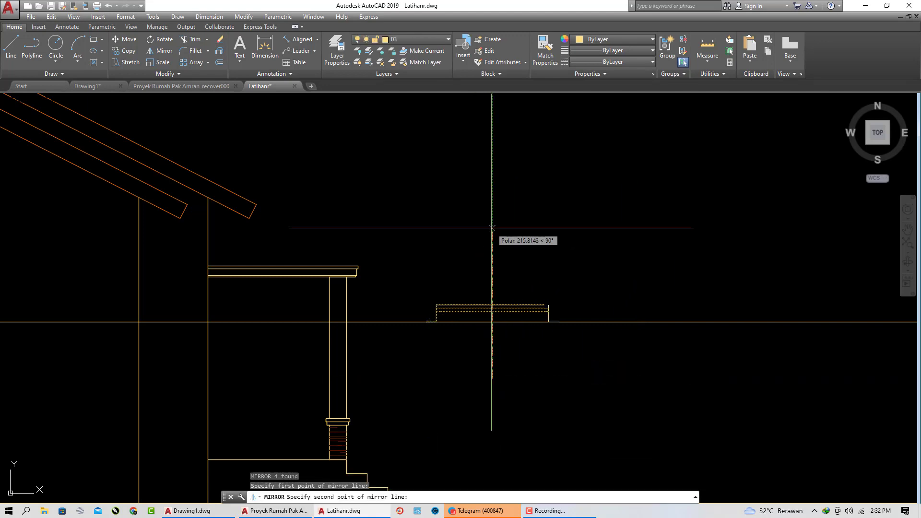
click(492, 222)
text(Y)
key(Return)
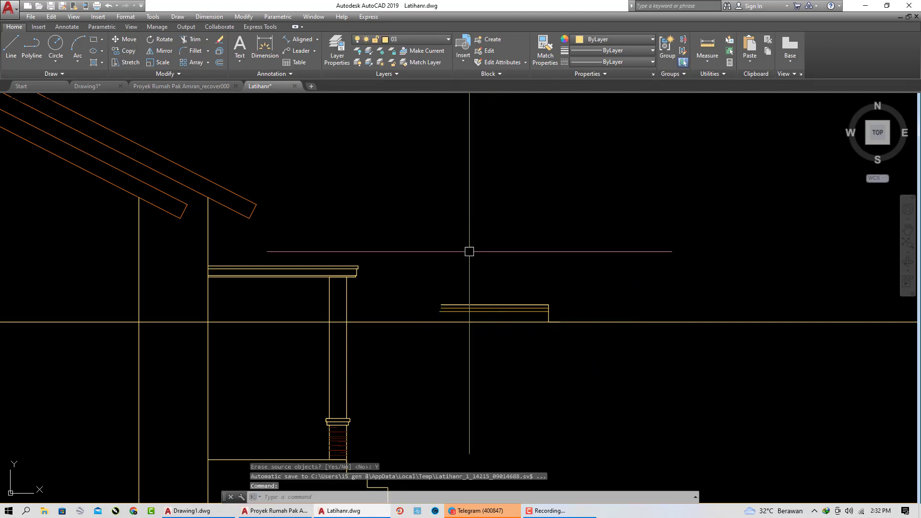
Move the mirrored beam profile under the canopy so its stepped end meets the column's inner edge at the construction line
click(391, 278)
click(654, 376)
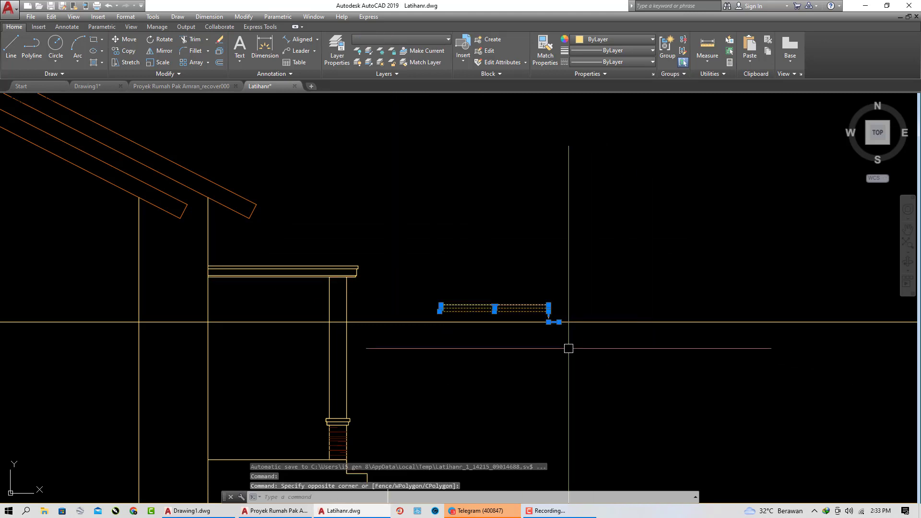
text(m)
key(Return)
click(549, 321)
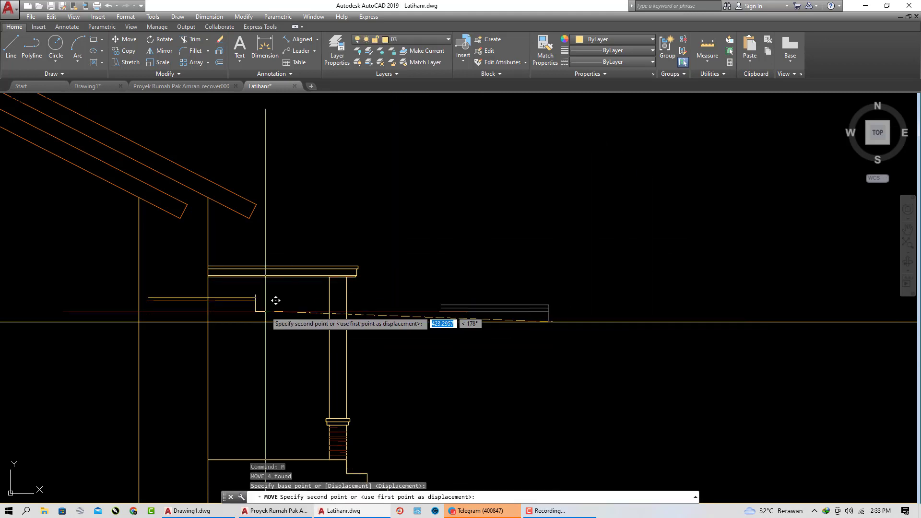
scroll(304, 335, up, 4)
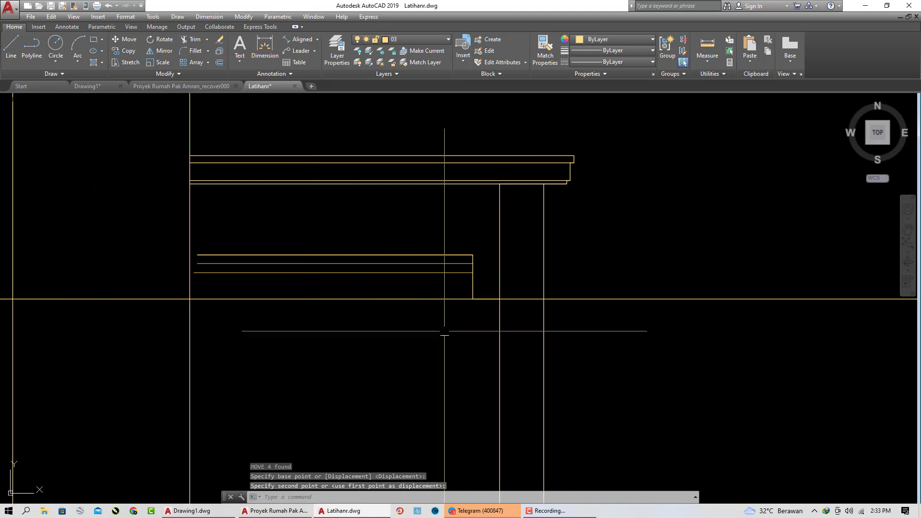
Erase the horizontal construction line through the beam's lower end
key(Escape)
key(Return)
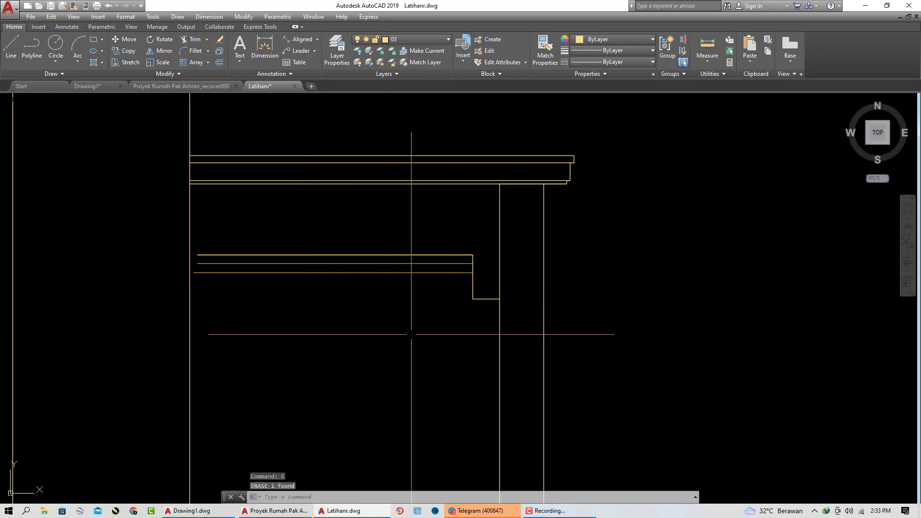
key(Escape)
key(Escape)
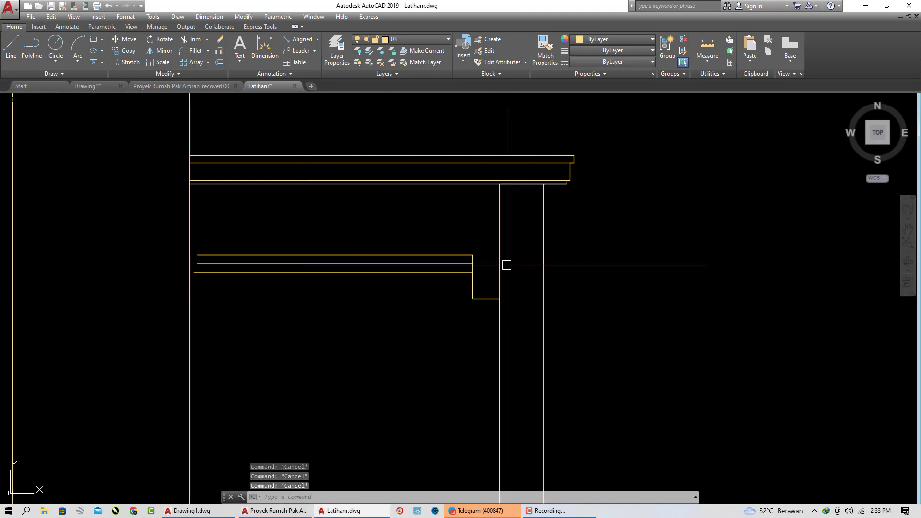
Trim away the porch column's inner edge above the stepped beam corner
text(tr)
key(Return)
key(Return)
click(500, 235)
key(Escape)
key(Escape)
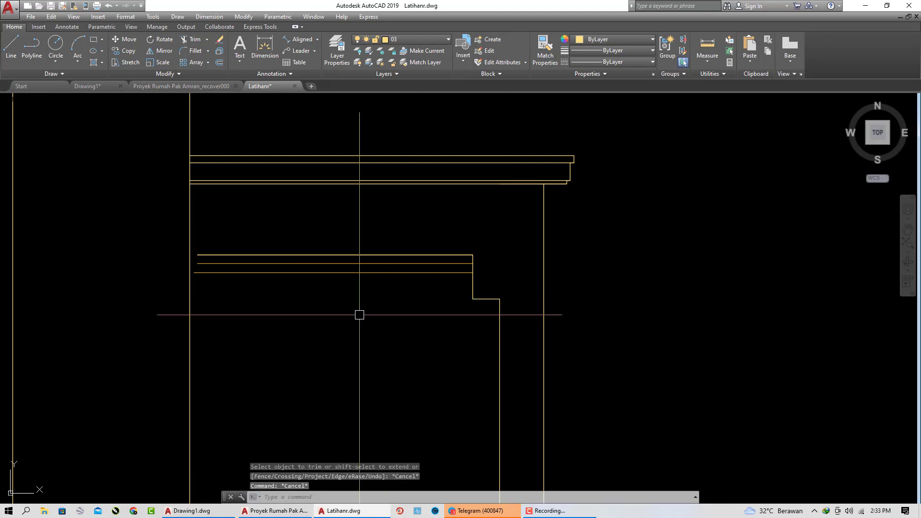
Extend the three horizontal porch beam lines to the house wall
key(Return)
key(Return)
click(315, 305)
click(237, 220)
key(Escape)
scroll(442, 352, down, 5)
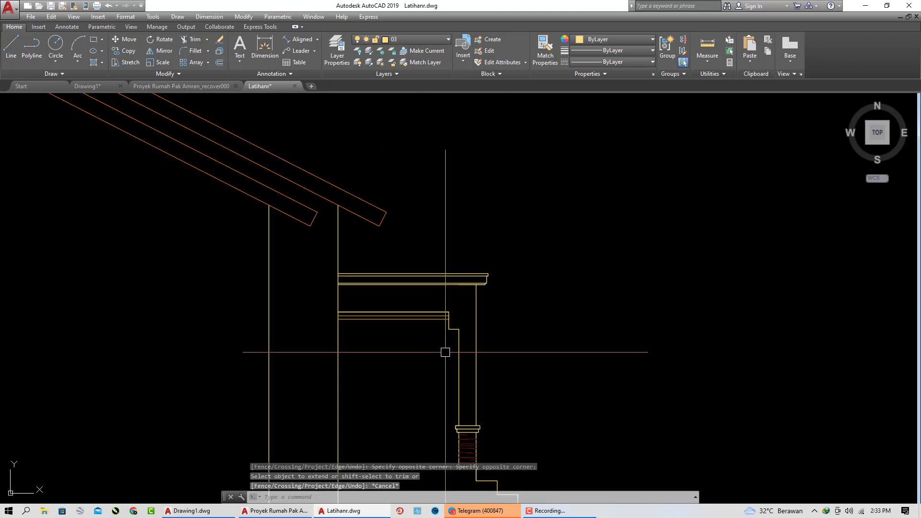
scroll(571, 322, up, 5)
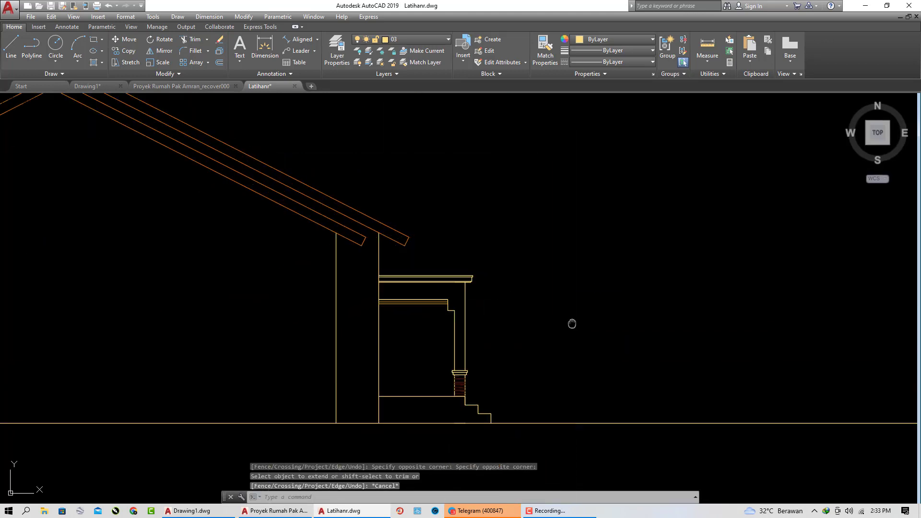
key(Escape)
key(Escape)
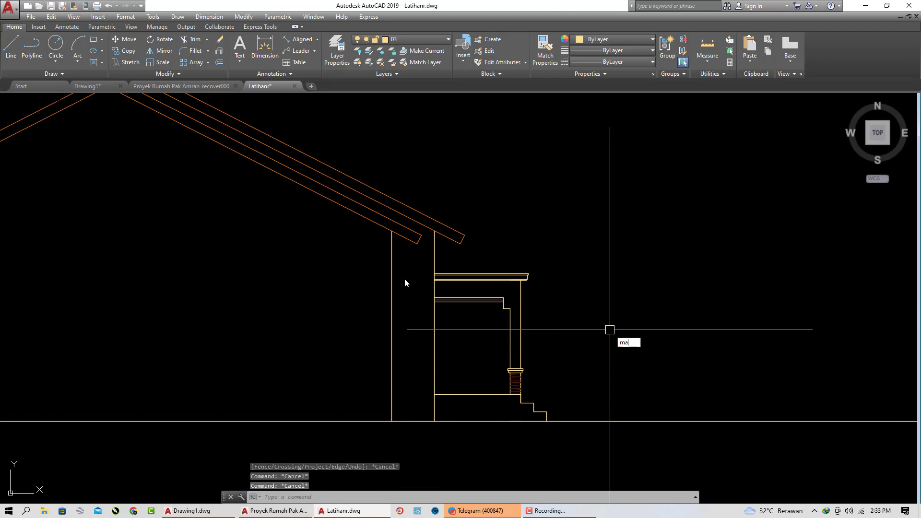
Match the porch canopy lines' properties to those of the orange roof outline
text(ma)
key(Return)
click(369, 219)
scroll(416, 268, up, 3)
click(410, 260)
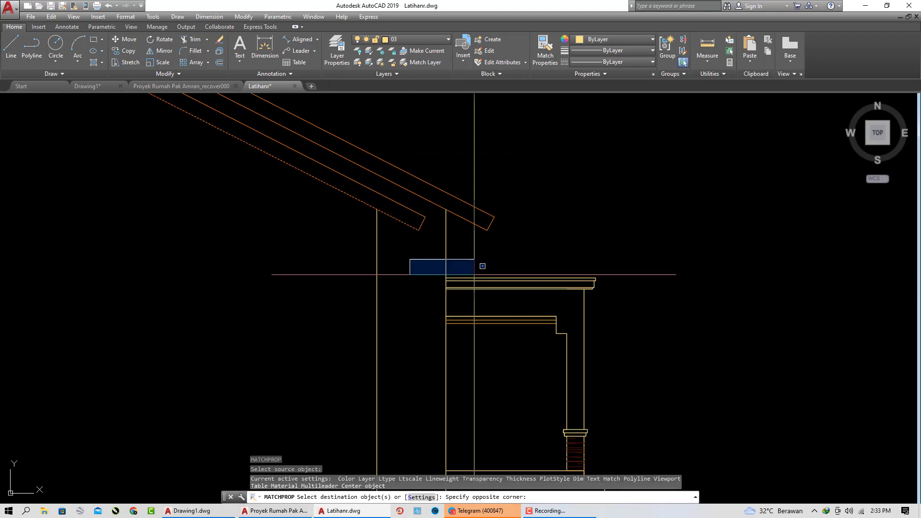
click(691, 316)
middle_drag(683, 317, 684, 271)
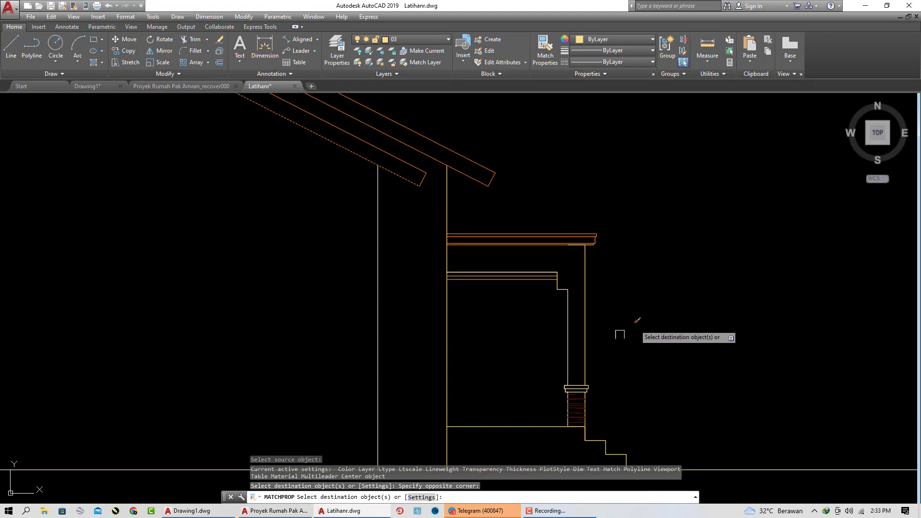
Apply the same roof line properties to the cap of the porch column's brick base
scroll(564, 381, up, 2)
middle_drag(564, 382, 502, 330)
click(464, 301)
click(608, 350)
scroll(609, 350, down, 2)
key(Escape)
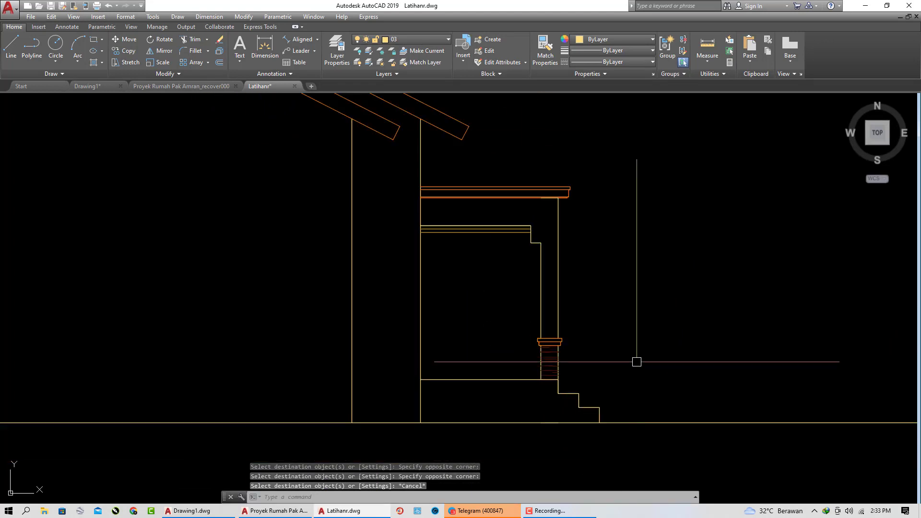
Draw six vertical construction lines through the frame edges of the window in the floor plan's 500 bay
middle_drag(635, 361, 748, 381)
scroll(583, 382, down, 4)
middle_drag(584, 382, 582, 343)
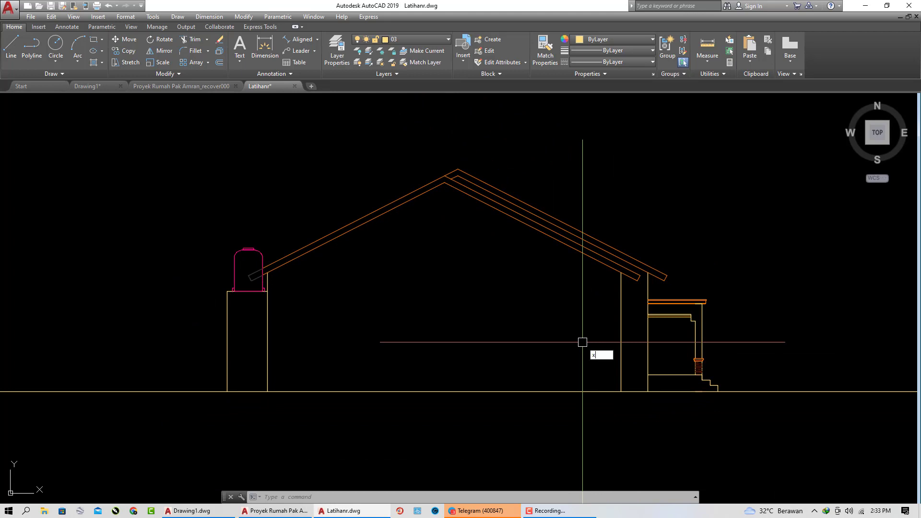
text(xl)
key(Return)
text(v)
key(Return)
scroll(582, 342, down, 5)
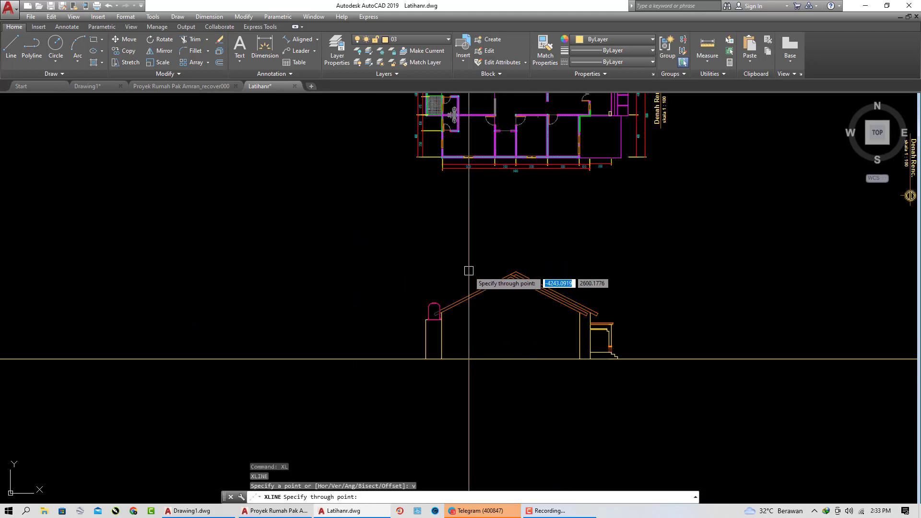
scroll(421, 366, up, 10)
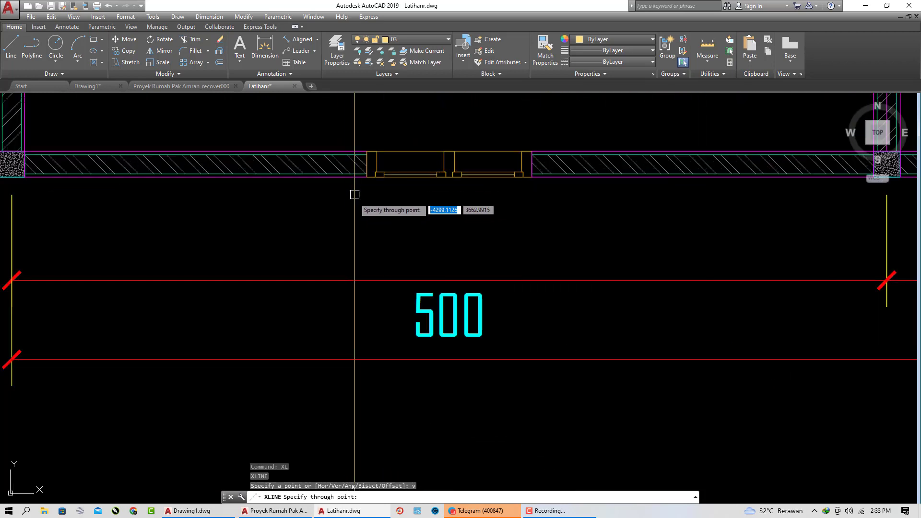
click(366, 155)
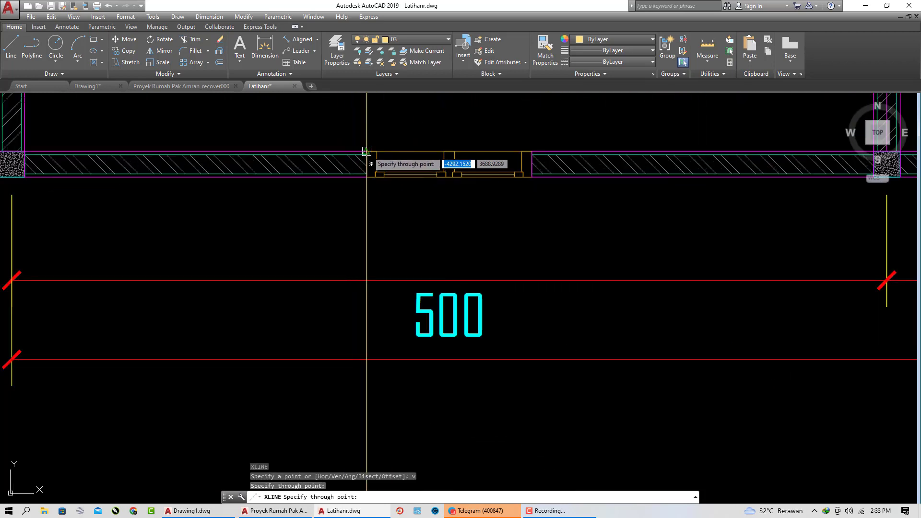
click(532, 151)
click(521, 151)
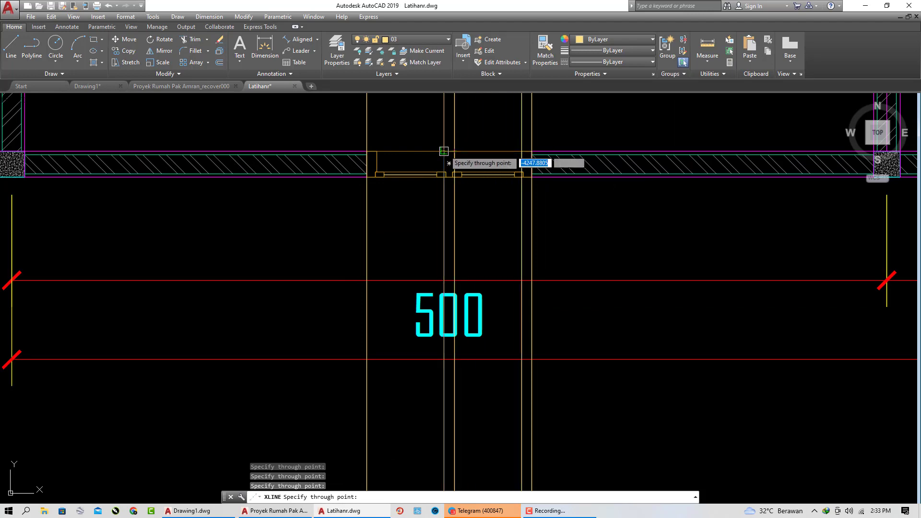
scroll(456, 243, down, 6)
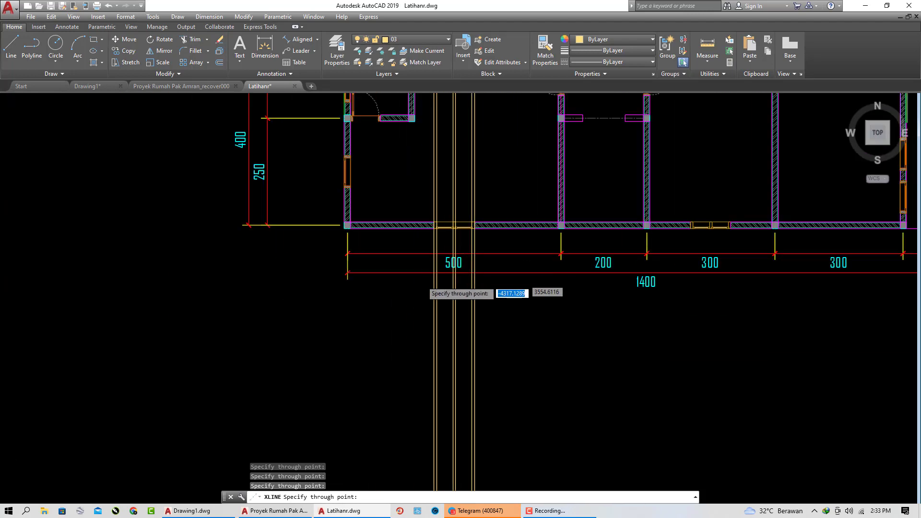
scroll(423, 278, down, 3)
middle_drag(453, 283, 444, 167)
key(Escape)
Put the six vertical construction lines on the A-DINDING DALAM layer
scroll(440, 391, up, 4)
click(455, 412)
click(350, 365)
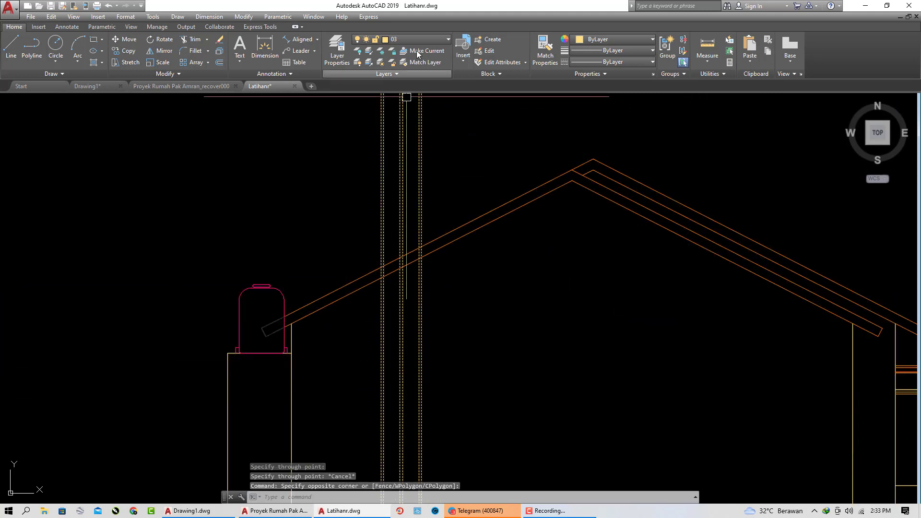
click(419, 39)
click(425, 154)
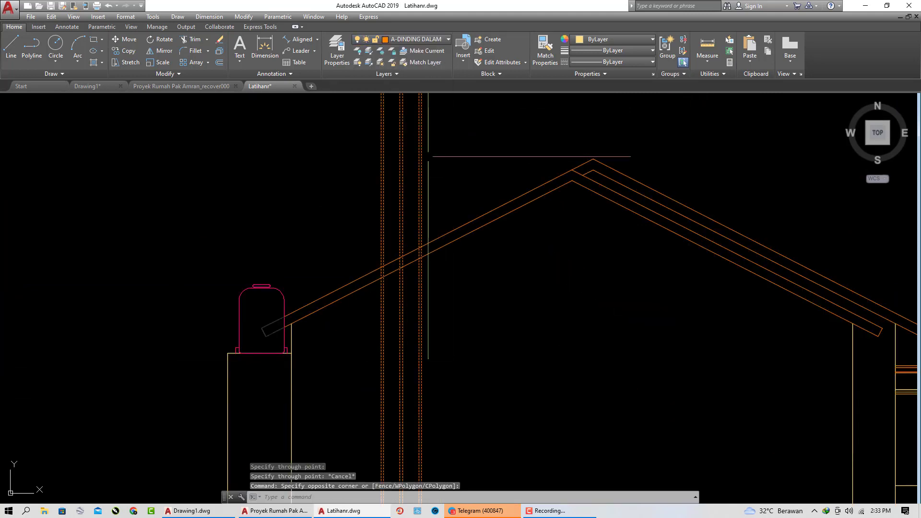
middle_drag(493, 362, 450, 224)
key(Escape)
Draw a horizontal construction line through the top of the door frame in the Tampak Samping Kanan elevation
text(xl)
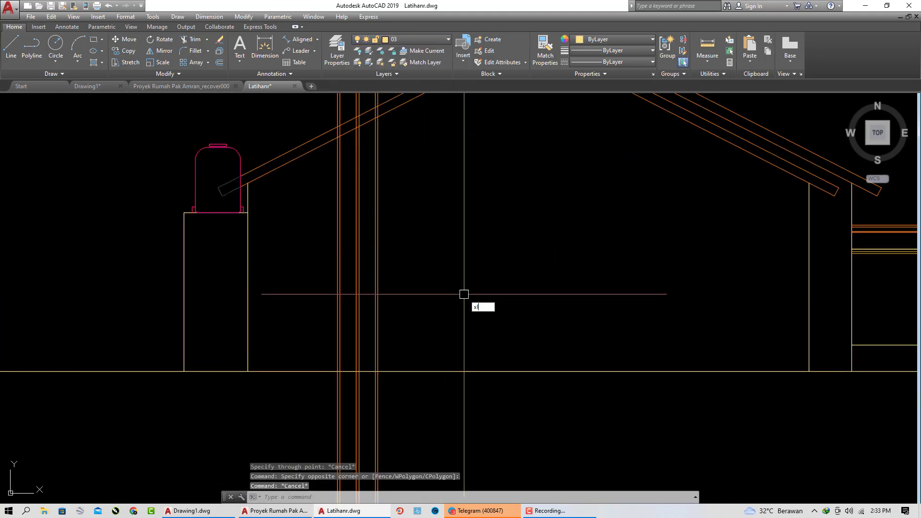
key(Return)
text(h)
key(Return)
scroll(432, 301, down, 6)
middle_drag(688, 325, 485, 325)
scroll(780, 312, up, 4)
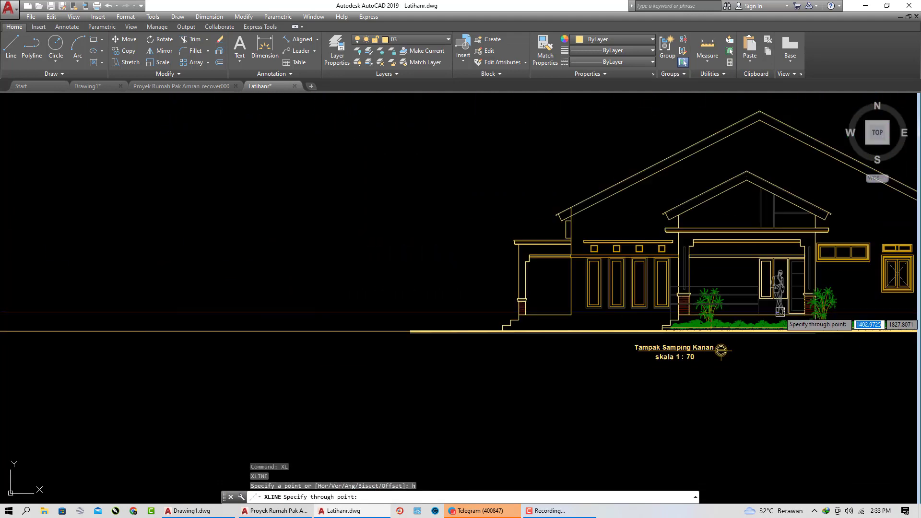
scroll(748, 266, up, 5)
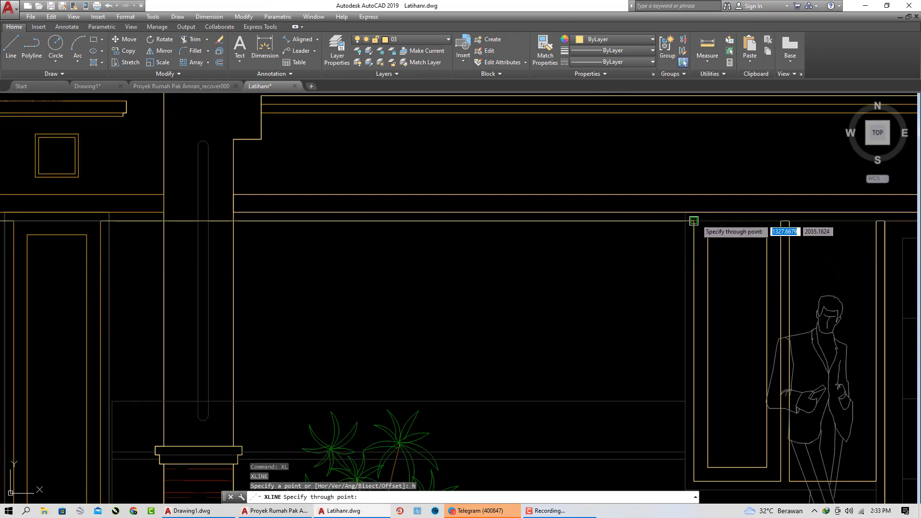
click(689, 194)
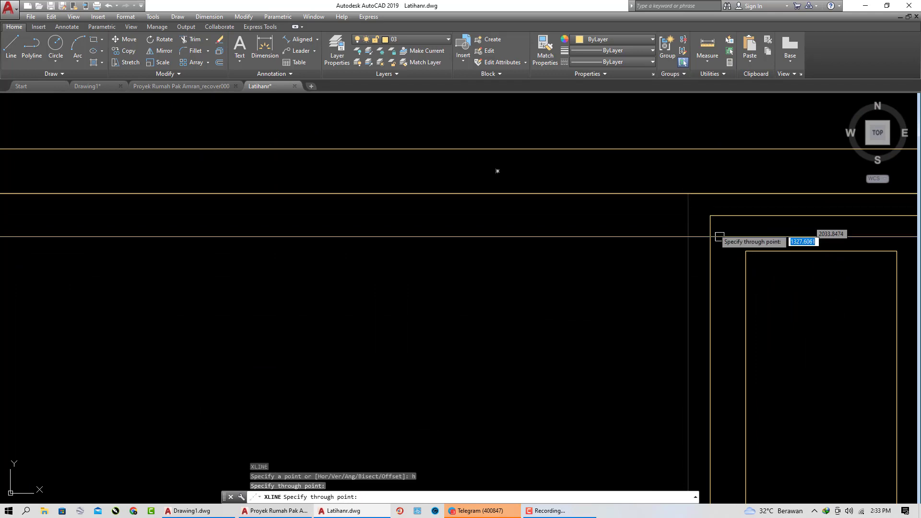
scroll(796, 326, down, 5)
scroll(575, 355, down, 6)
middle_drag(115, 376, 618, 370)
scroll(575, 347, up, 4)
key(Return)
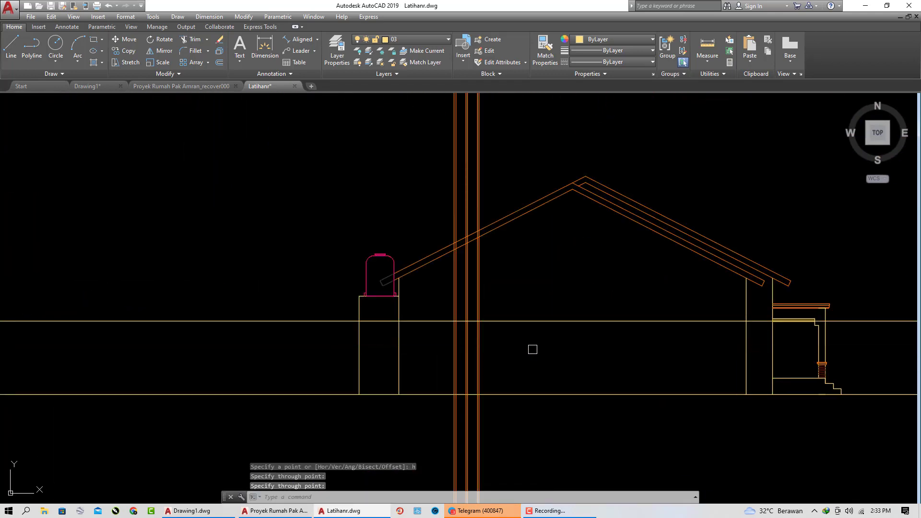
Match the new horizontal construction line's properties to those of the orange vertical window lines
scroll(510, 346, up, 4)
scroll(384, 305, up, 2)
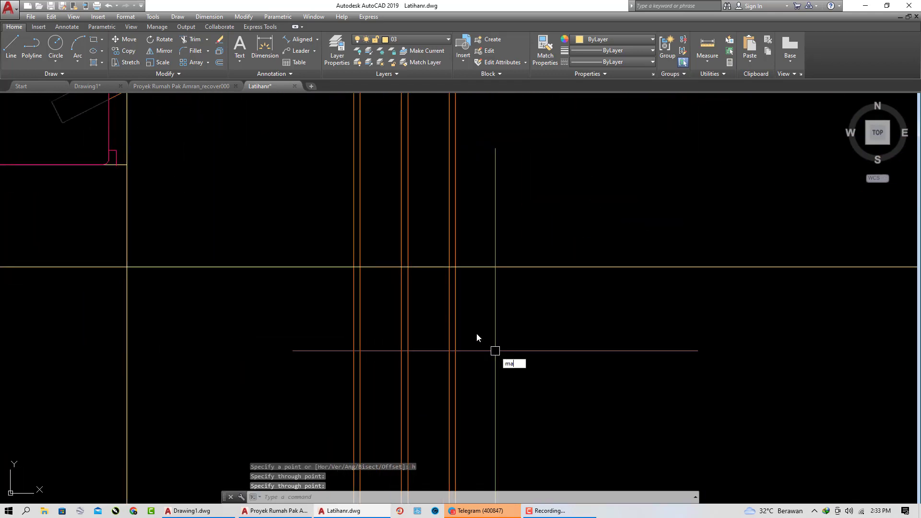
text(ma)
key(Return)
click(455, 269)
click(473, 267)
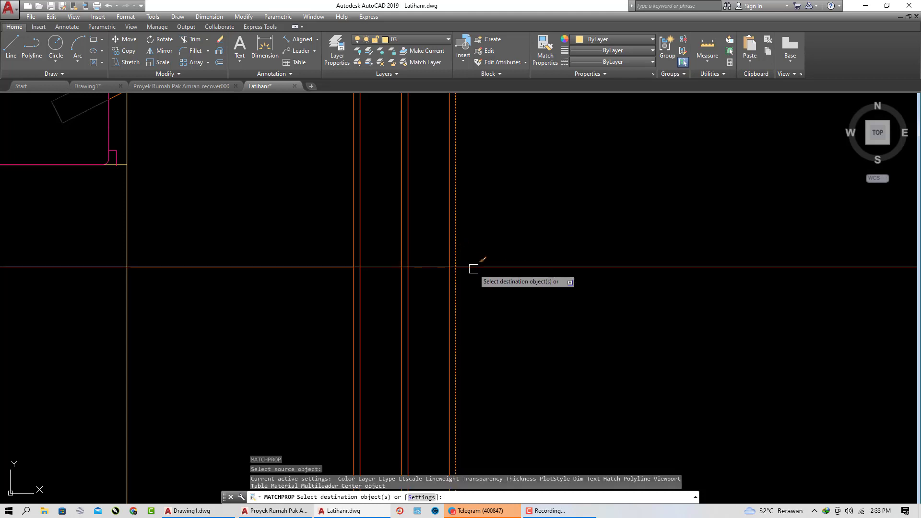
key(Return)
Offset the horizontal window-head line downward by 160
text(o)
key(Return)
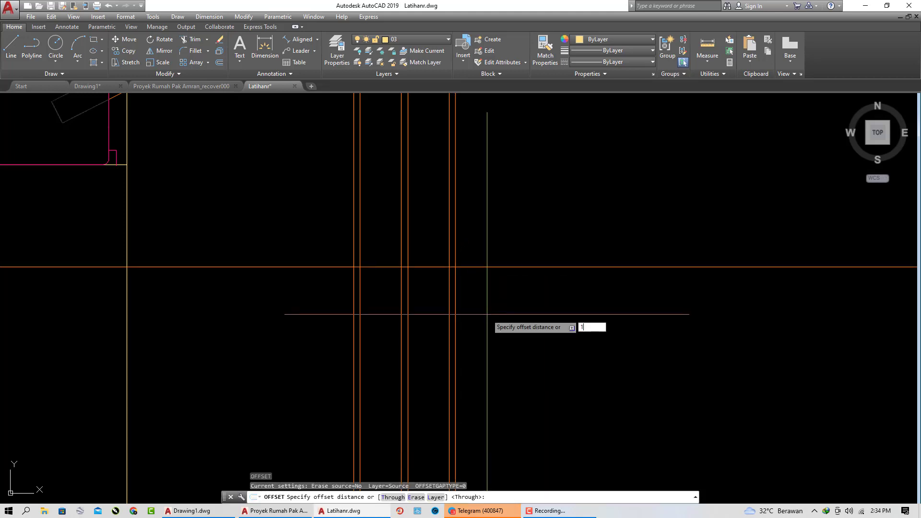
key(Return)
click(509, 267)
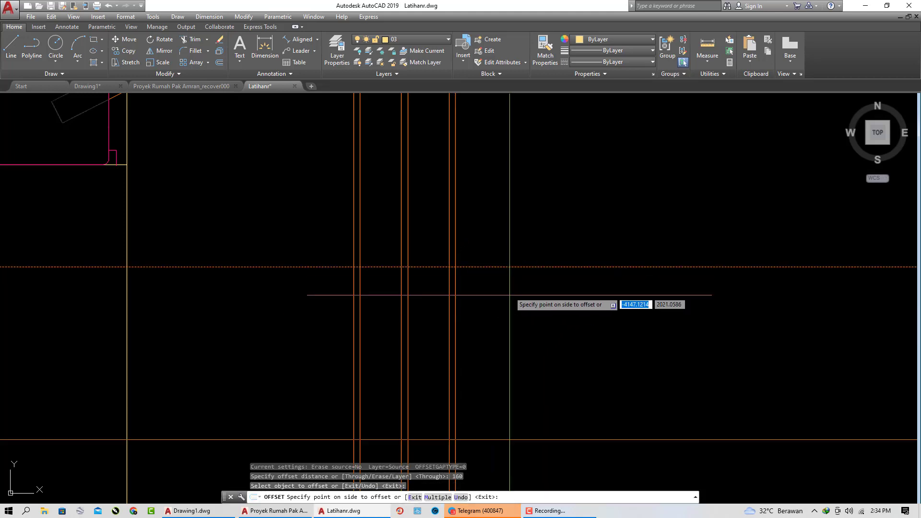
click(511, 329)
scroll(512, 344, down, 2)
middle_drag(513, 344, 516, 306)
key(Return)
Offset the window's upper and lower horizontal lines inward by 5
key(Return)
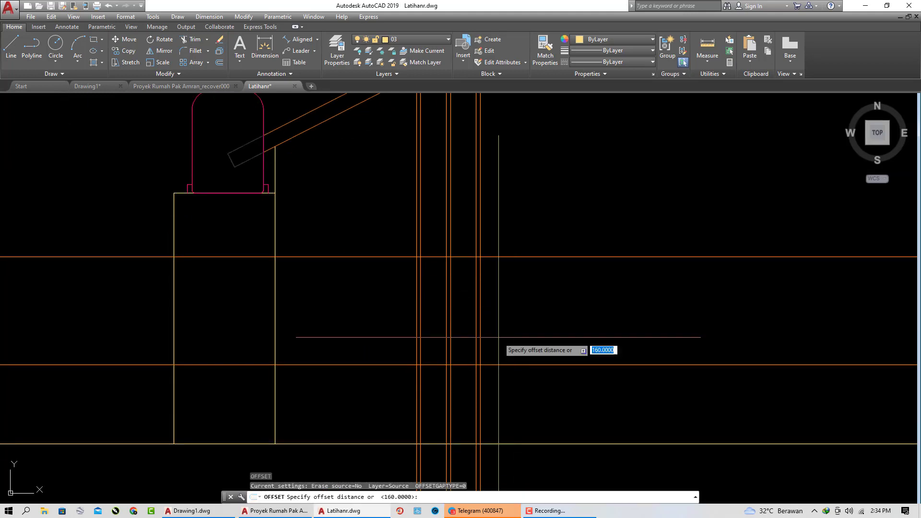
text(5)
key(Return)
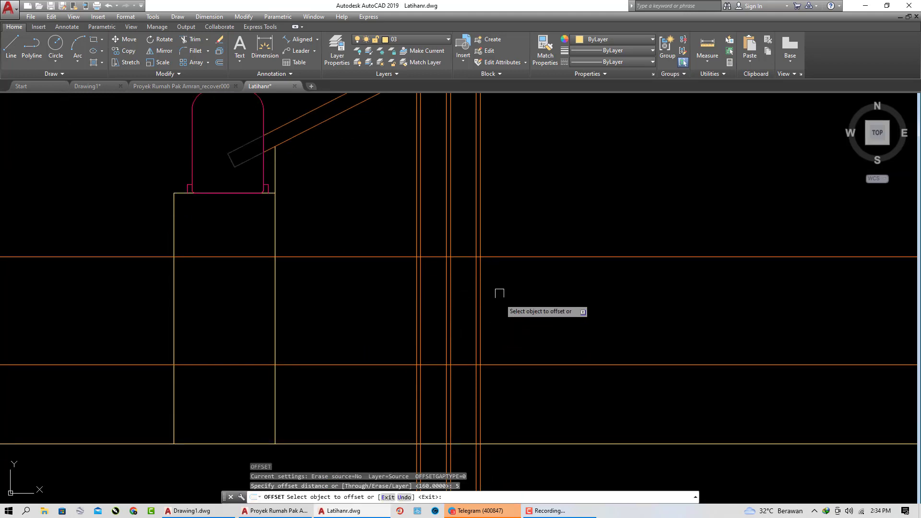
click(507, 258)
click(510, 289)
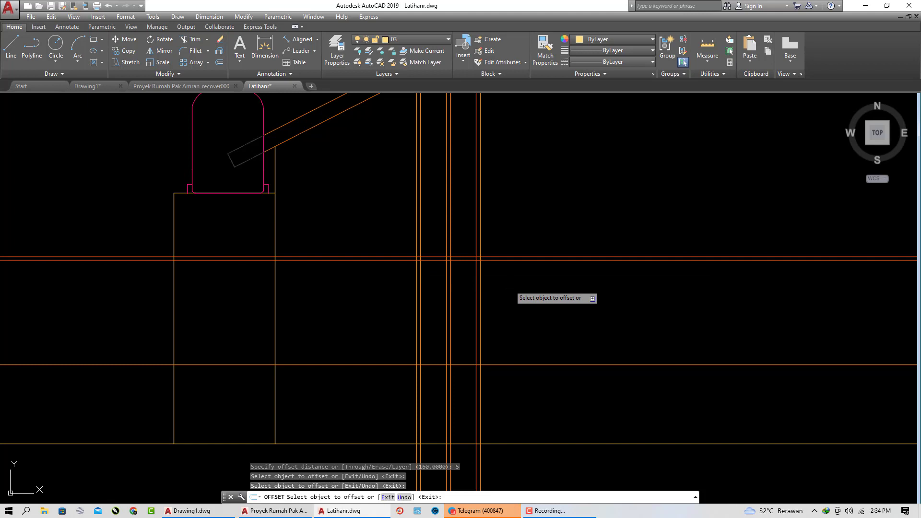
click(516, 363)
click(499, 306)
scroll(497, 305, up, 5)
key(Escape)
key(Escape)
key(Escape)
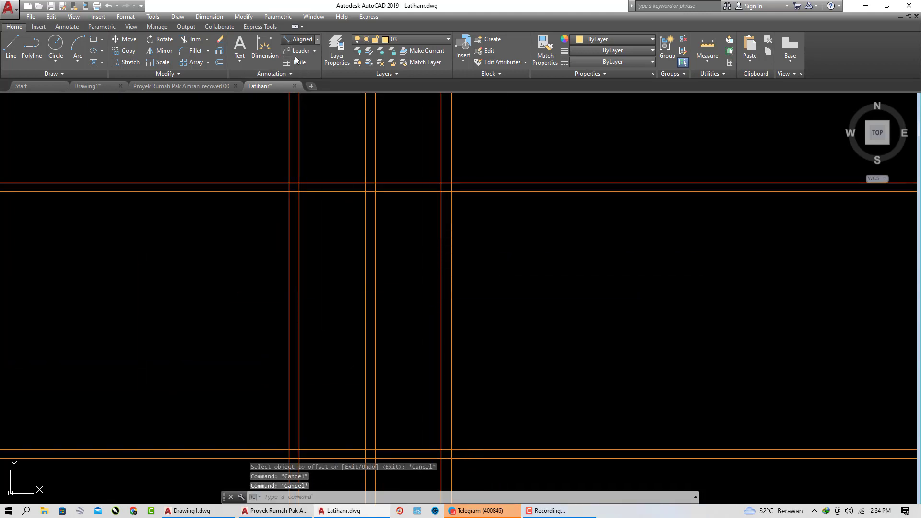
Measure the spacing of the first vertical frame line pair with an aligned dimension
click(300, 39)
scroll(298, 192, up, 3)
click(278, 225)
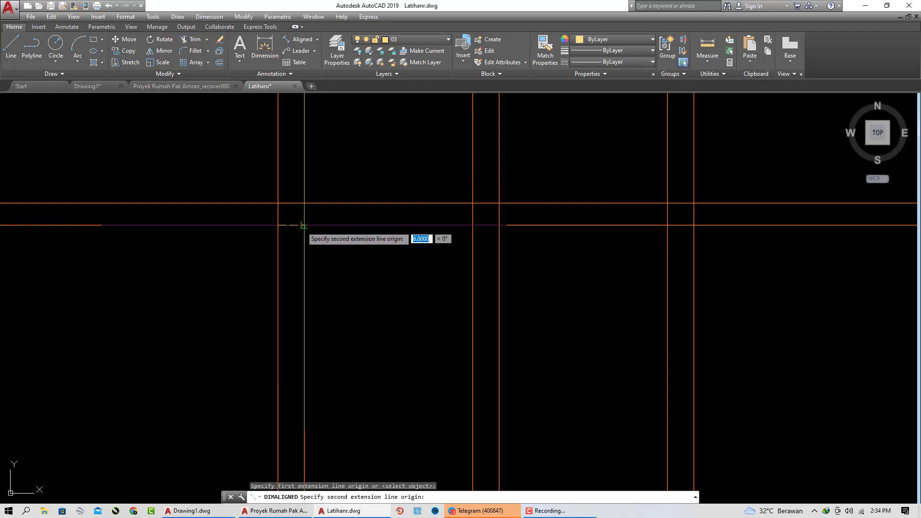
key(Escape)
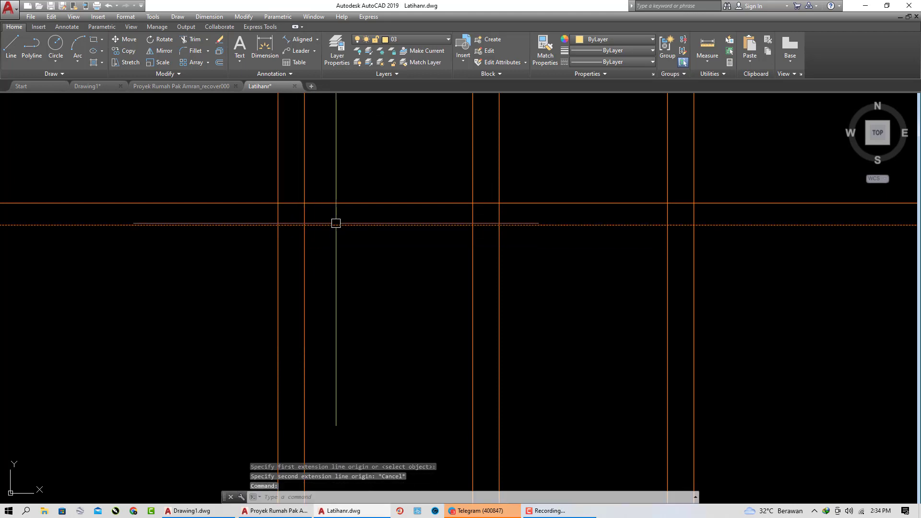
Erase the two inner horizontal lines offset from the window's head and sill lines
key(space)
scroll(335, 230, down, 6)
middle_drag(337, 229, 331, 148)
scroll(340, 294, up, 2)
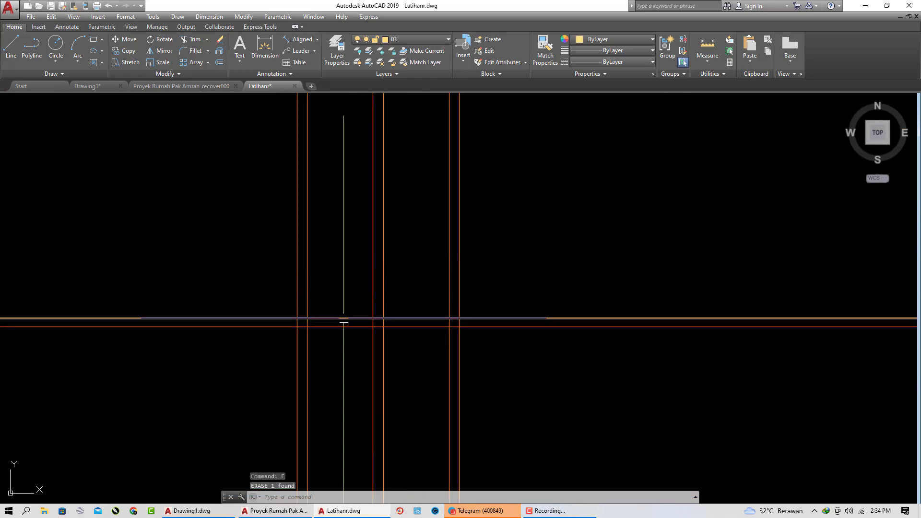
click(343, 317)
key(space)
Offset the window's lower horizontal line upward and its upper horizontal line downward by 6
key(space)
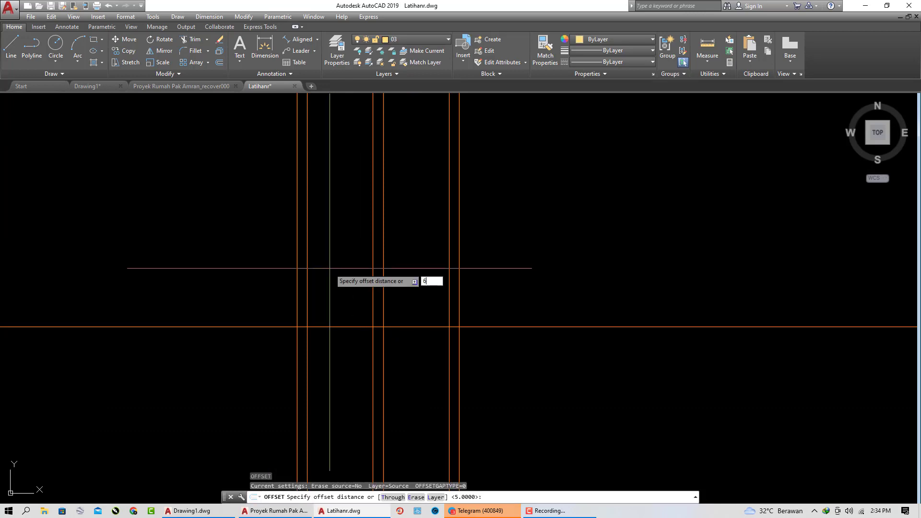
key(space)
click(342, 325)
click(342, 253)
scroll(349, 230, down, 2)
middle_drag(349, 234, 346, 293)
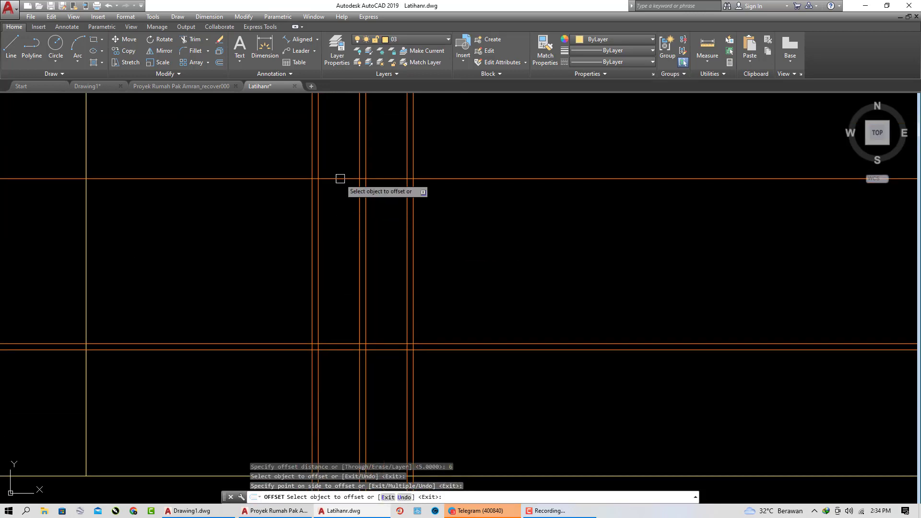
click(340, 179)
click(330, 264)
key(Escape)
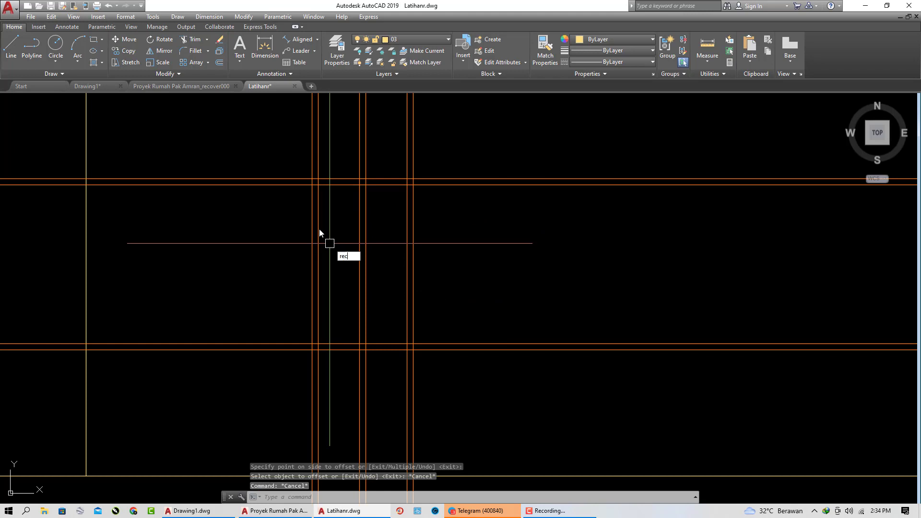
Draw two rectangles for the window's sash openings, snapping to the inner intersections of the frame construction lines
text(rec)
key(space)
click(359, 343)
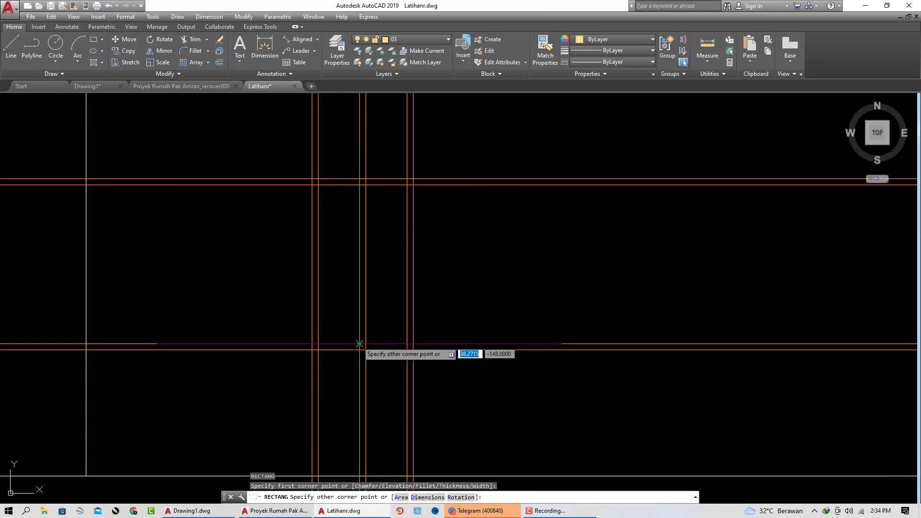
click(318, 184)
key(space)
click(365, 343)
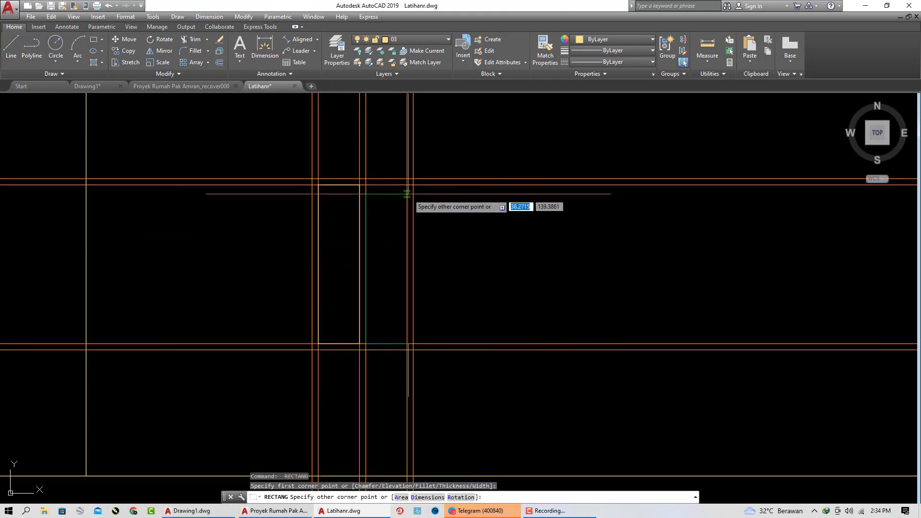
click(406, 185)
Draw a rectangle for the window's outer frame between the outermost construction line intersections
key(space)
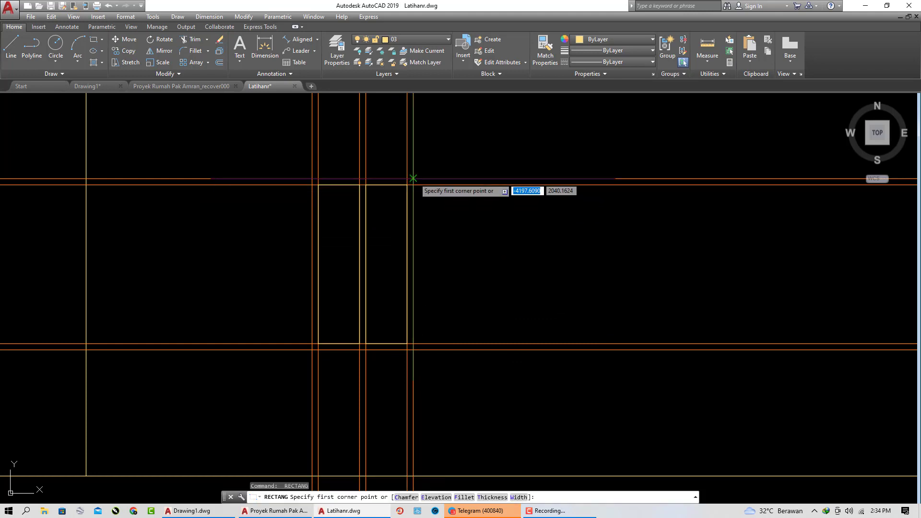
click(413, 179)
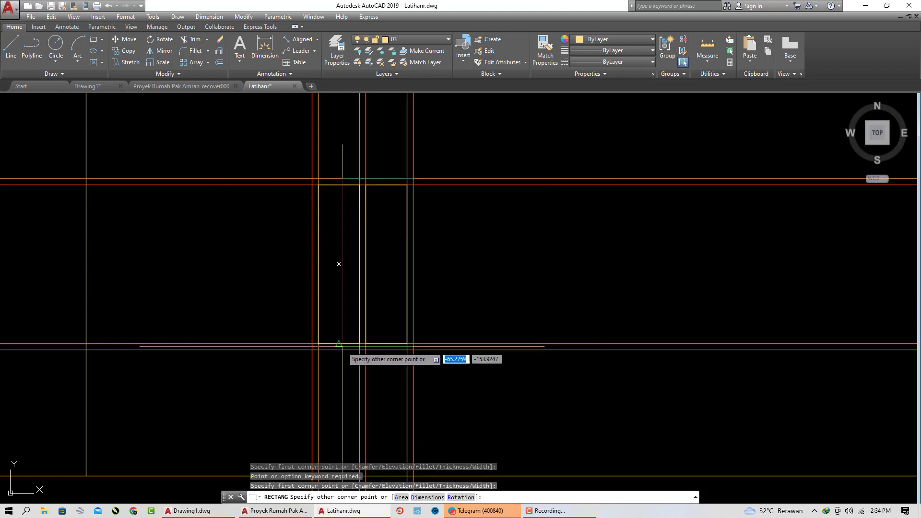
click(312, 350)
Erase the six vertical construction lines running through the window
click(460, 407)
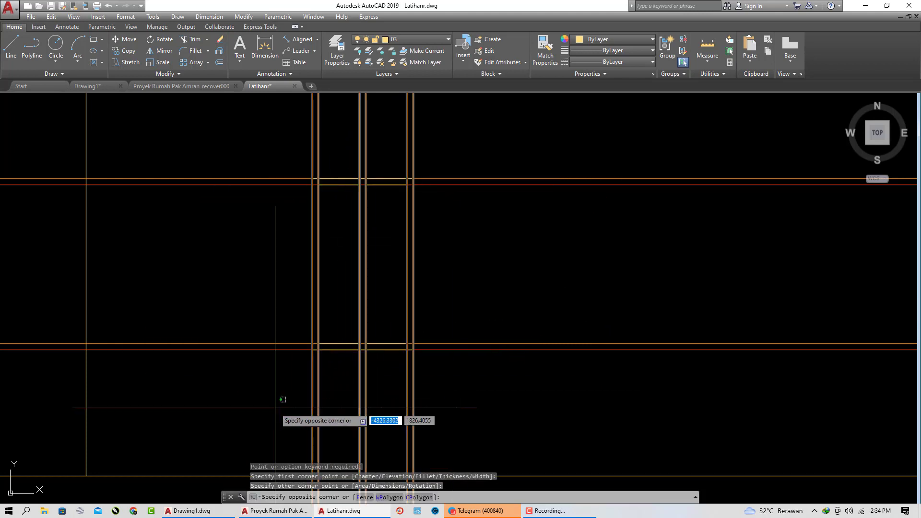
click(283, 399)
text(e)
key(Return)
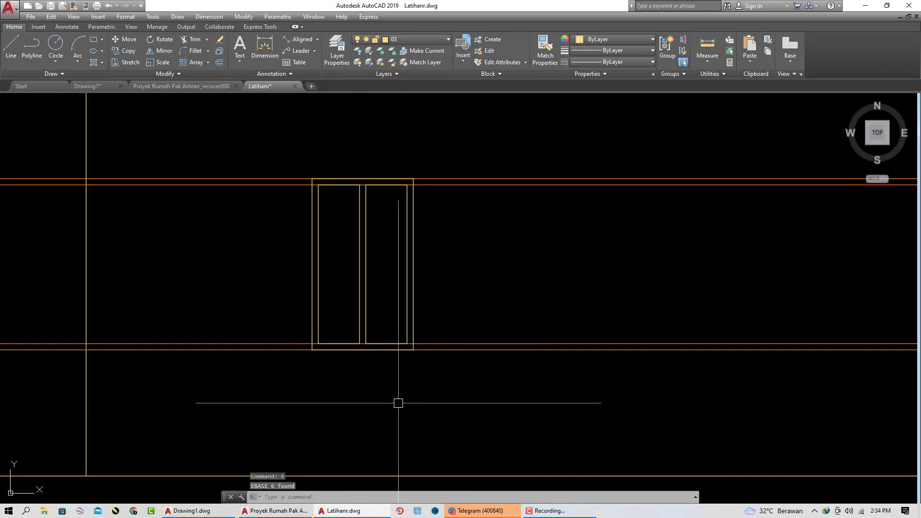
Match the three window rectangles to the properties of the orange horizontal sill line
text(ma)
key(Return)
click(445, 350)
click(457, 312)
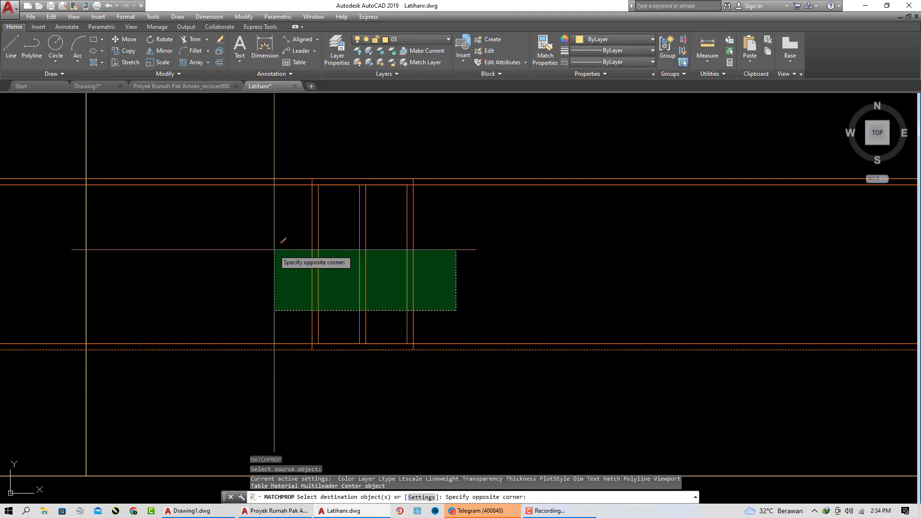
click(272, 251)
key(Escape)
Erase the two horizontal lines at the window sill and the inner one below the window head
click(548, 307)
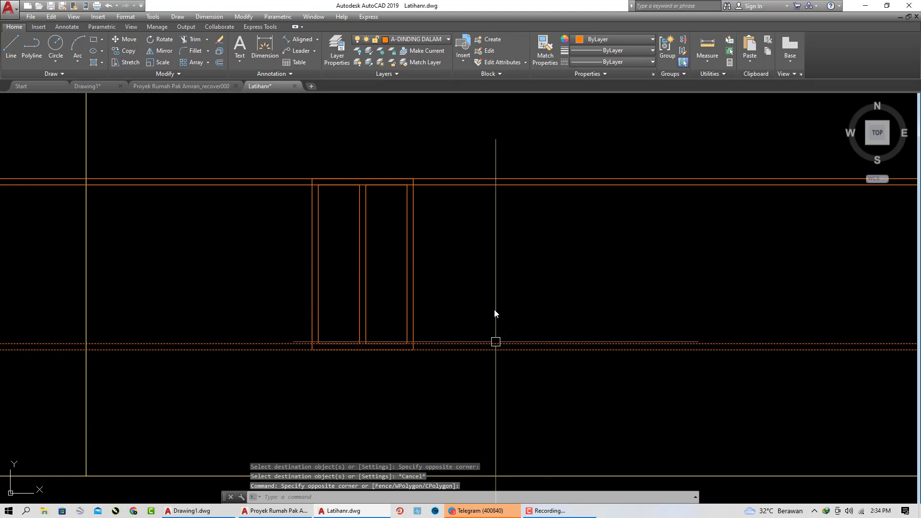
text(e)
key(Return)
click(443, 185)
key(Return)
Offset the horizontal line at the window head upward by 10
scroll(440, 288, down, 2)
middle_drag(440, 286, 437, 323)
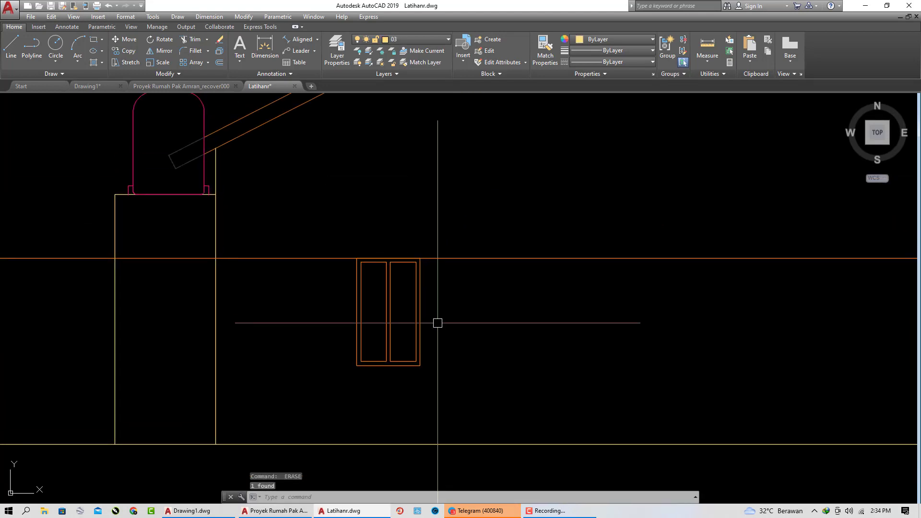
text(o)
key(Return)
text(1)
key(Return)
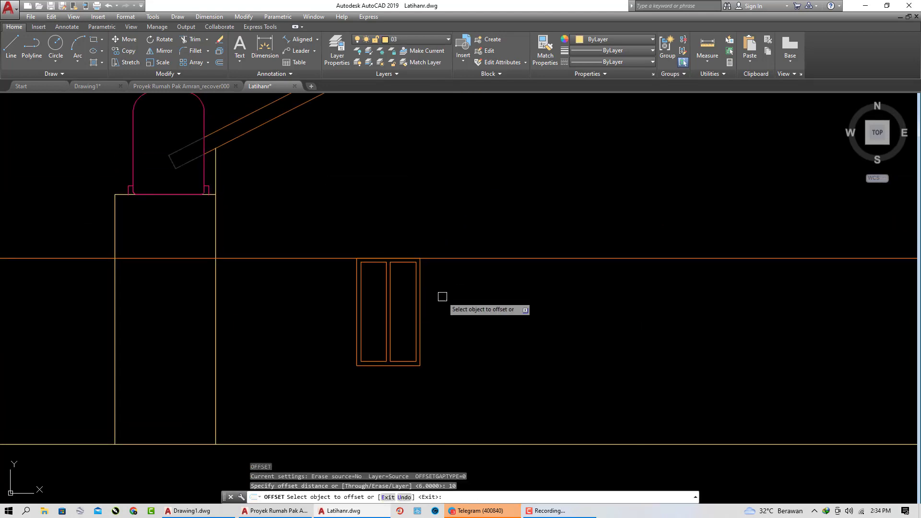
click(457, 258)
click(440, 200)
key(Escape)
Erase the original horizontal line running along the top of the window frame
scroll(451, 247, up, 2)
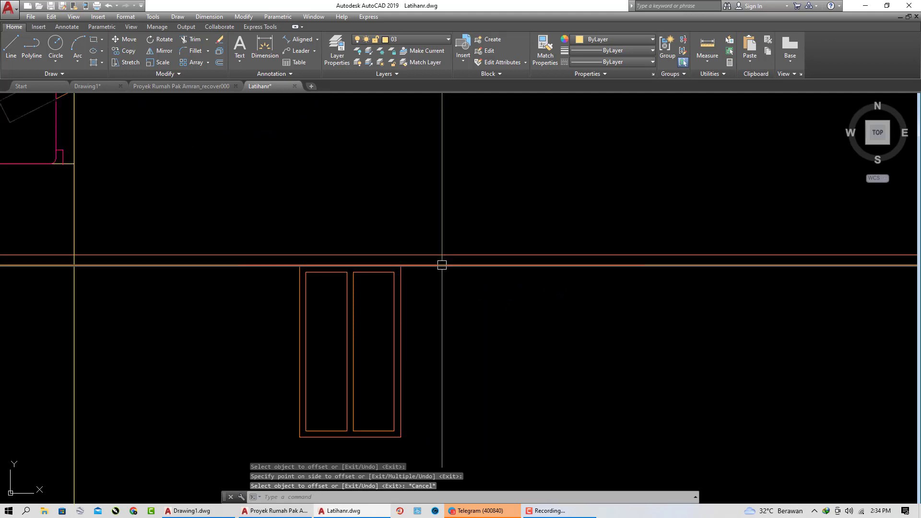
click(442, 265)
text(e)
key(Return)
Offset the remaining horizontal line above the window upward by 10
text(o)
key(Return)
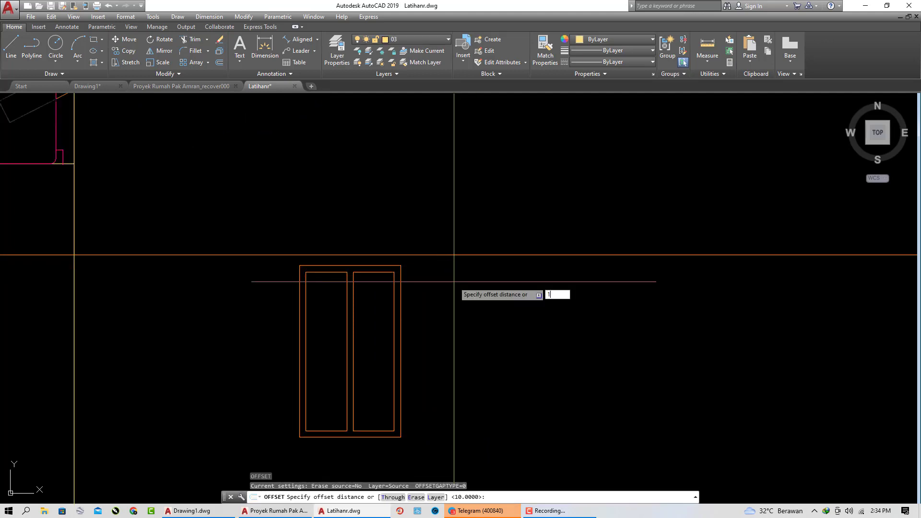
text(10)
key(Return)
click(444, 255)
click(438, 201)
key(Escape)
key(Escape)
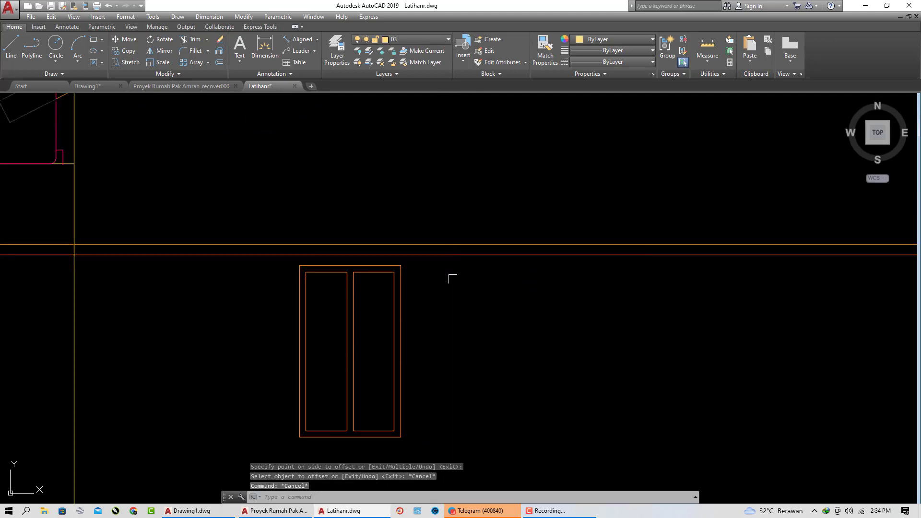
Place vertical construction lines through the two upper corners of the window's outer frame
text(XL)
key(Return)
text(v)
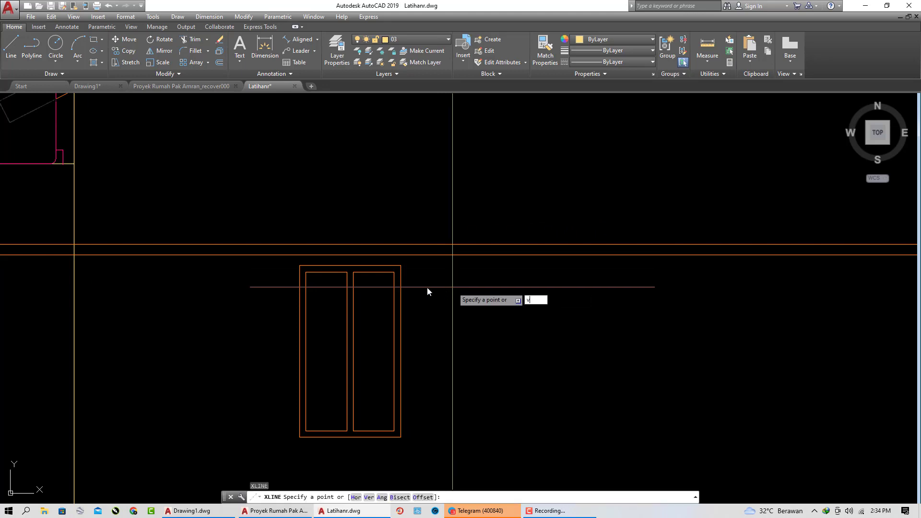
key(Return)
click(300, 265)
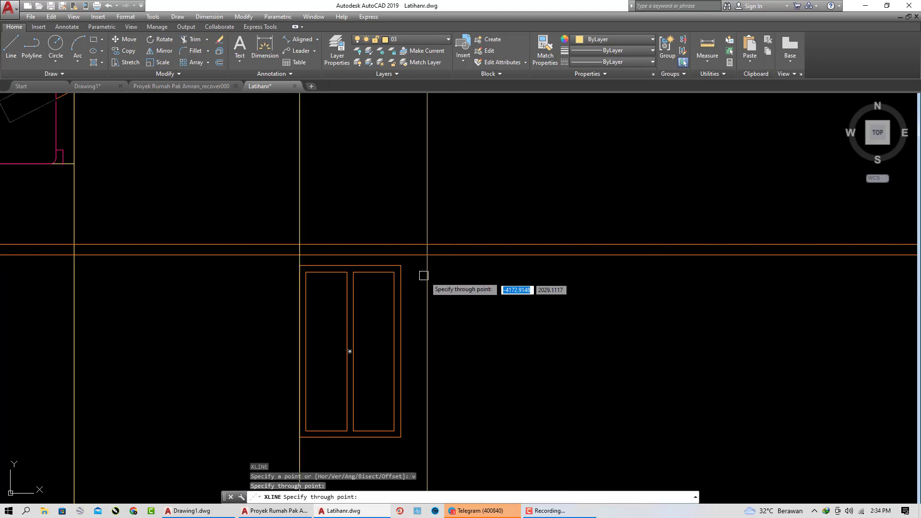
click(400, 266)
key(Return)
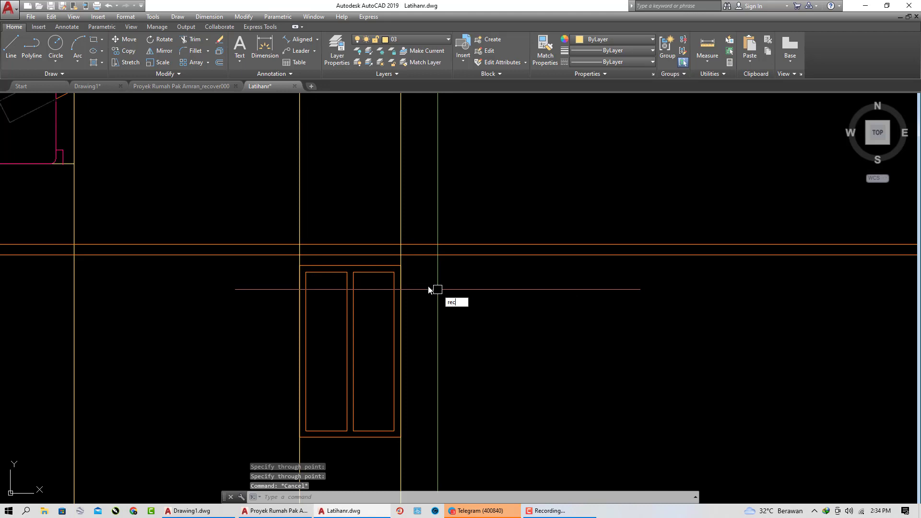
Draw a rectangle above the window between the two horizontal lines and the two vertical construction lines
text(rec)
key(Return)
scroll(319, 247, up, 2)
click(288, 241)
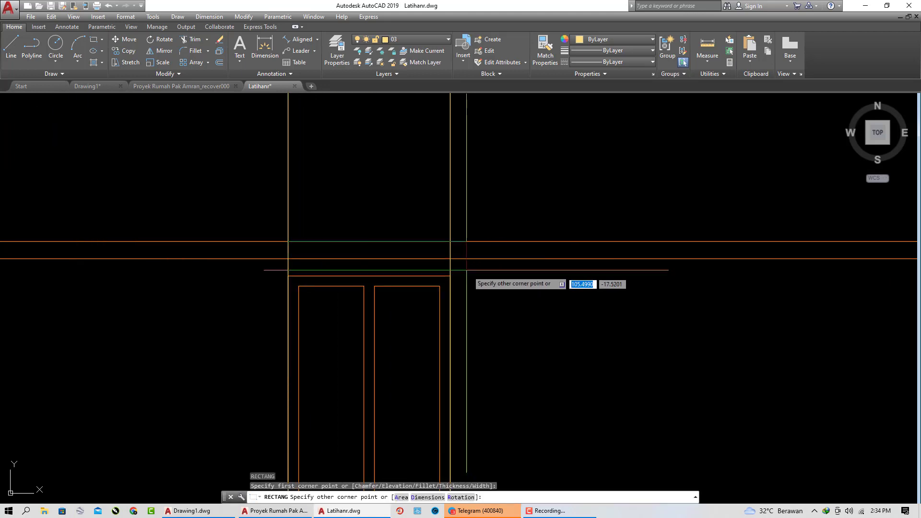
click(450, 259)
Stretch both ends of the rectangle above the window outward by 10
click(449, 253)
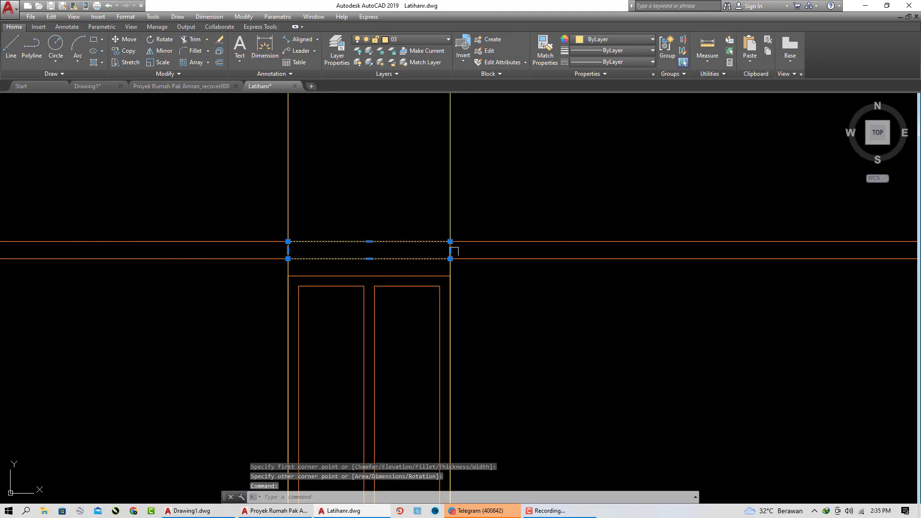
click(449, 250)
text(1)
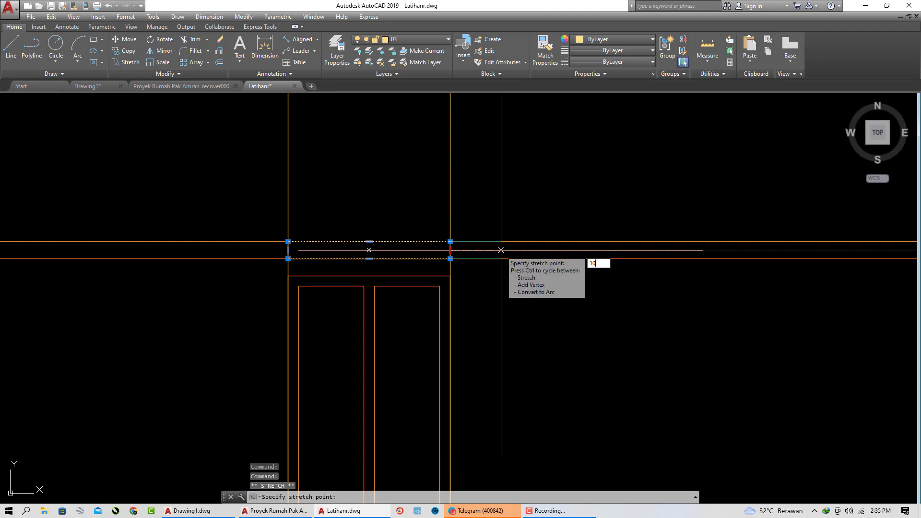
text(0)
key(Return)
click(288, 250)
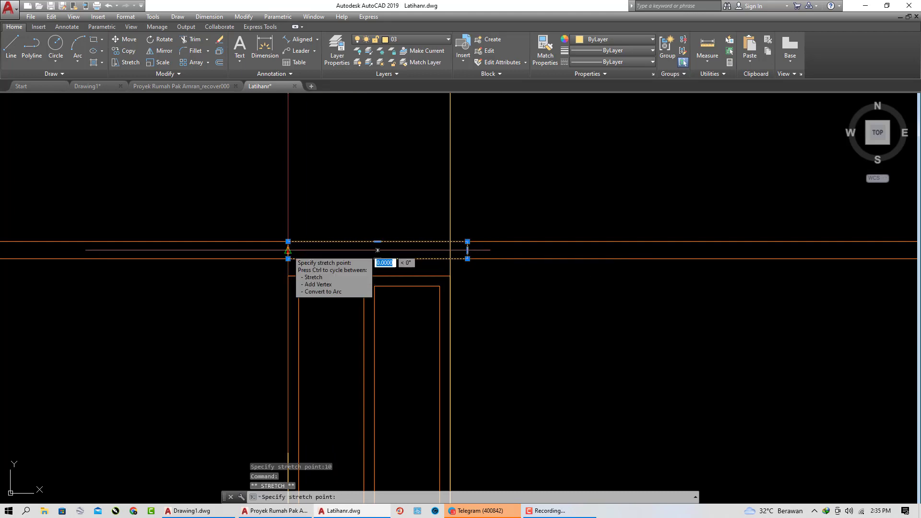
text(1)
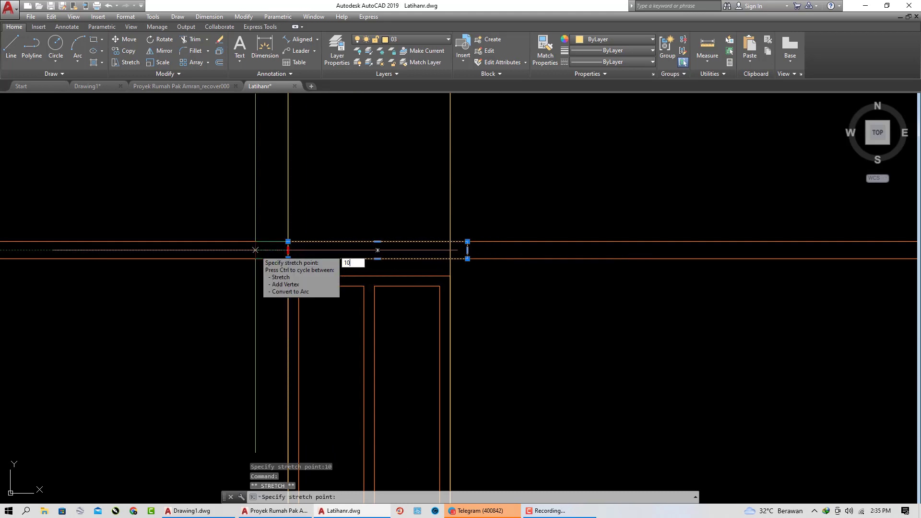
text(0)
key(Return)
key(Escape)
Erase the two vertical and two horizontal construction lines around the rectangle above the window
click(516, 212)
click(242, 200)
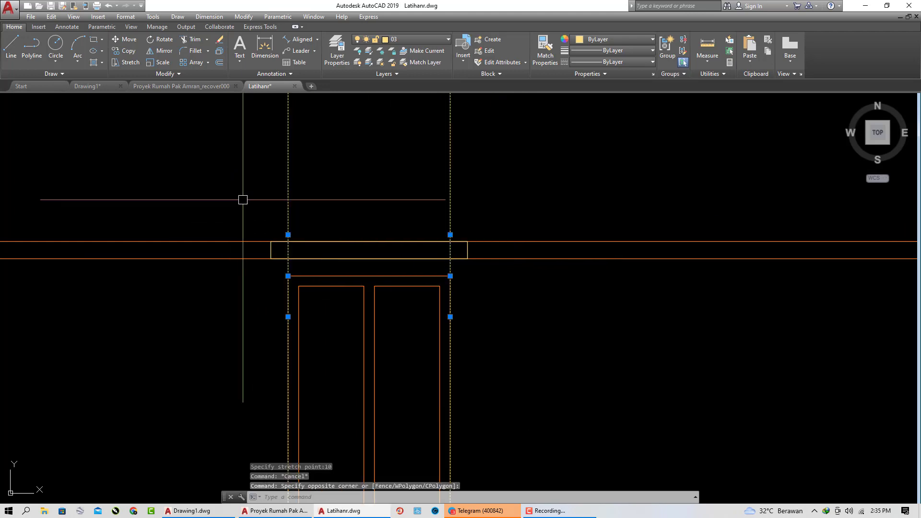
key(Delete)
click(624, 292)
click(582, 200)
key(Delete)
Match the rectangle above the window to the properties of the window's outer frame
scroll(549, 277, down, 2)
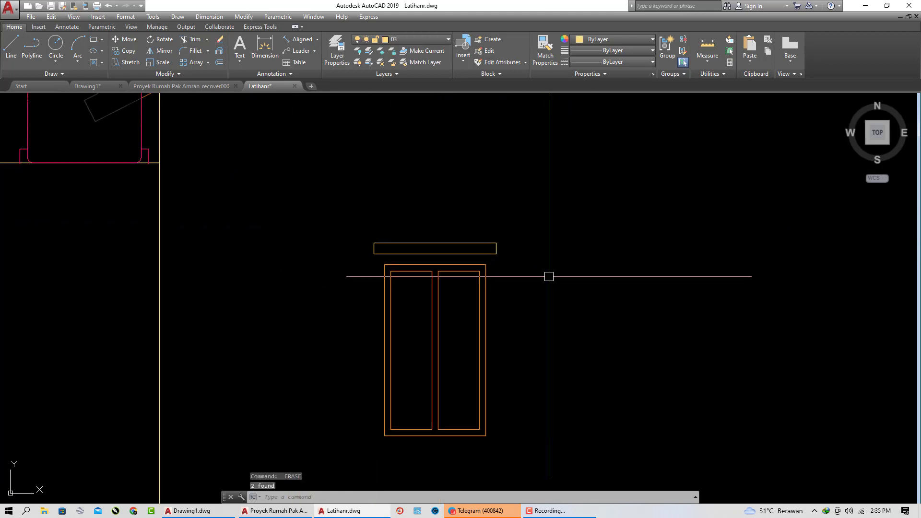
key(Return)
click(485, 306)
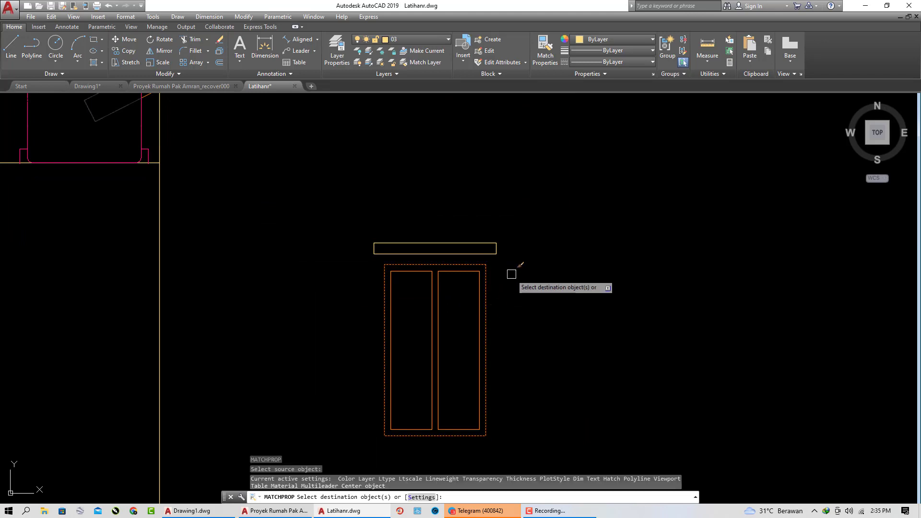
click(512, 274)
click(487, 220)
scroll(521, 271, down, 4)
middle_drag(520, 278, 387, 277)
key(Escape)
key(Escape)
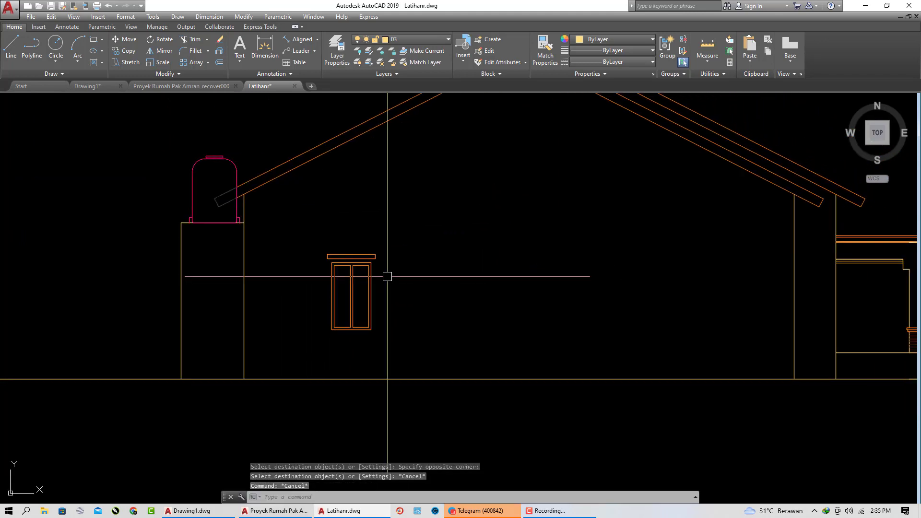
Offset both sash rectangles of the window inward by 8
scroll(355, 278, up, 4)
text(o)
key(Return)
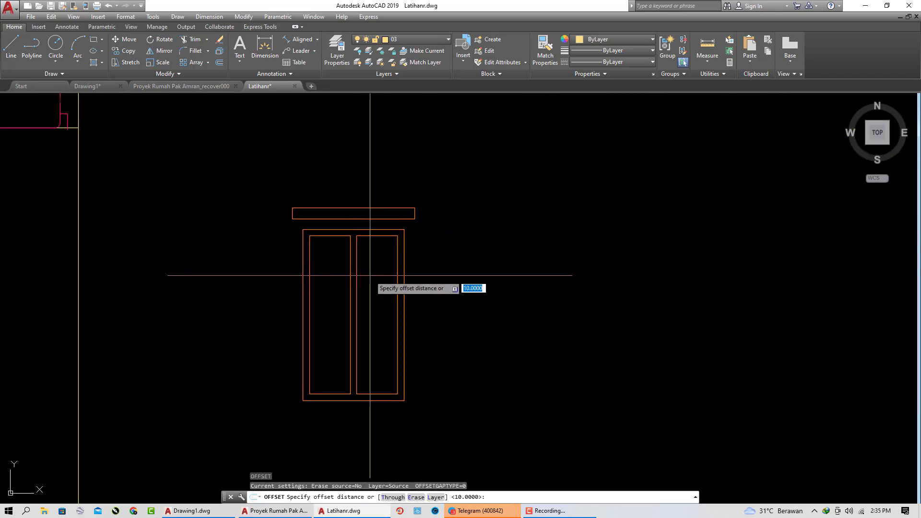
text(8)
key(Return)
click(379, 236)
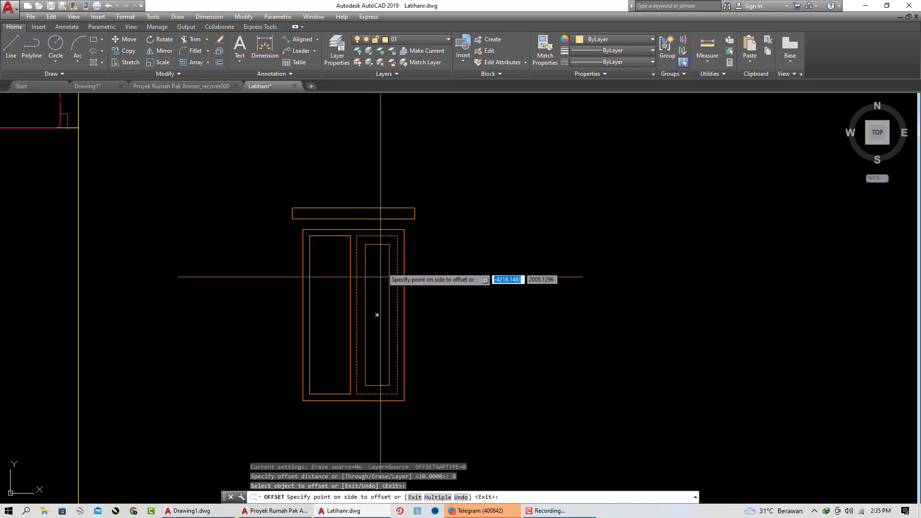
click(379, 307)
click(335, 236)
click(329, 316)
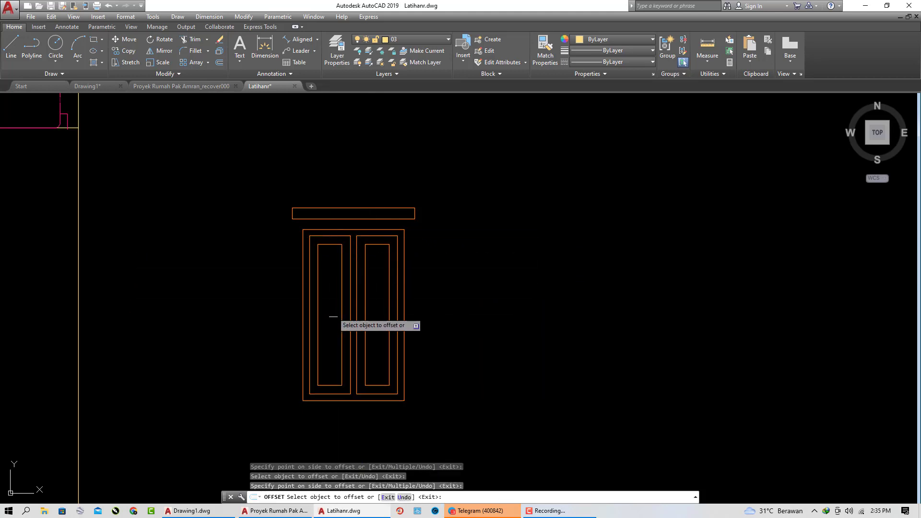
middle_drag(370, 318, 462, 314)
key(Escape)
key(Escape)
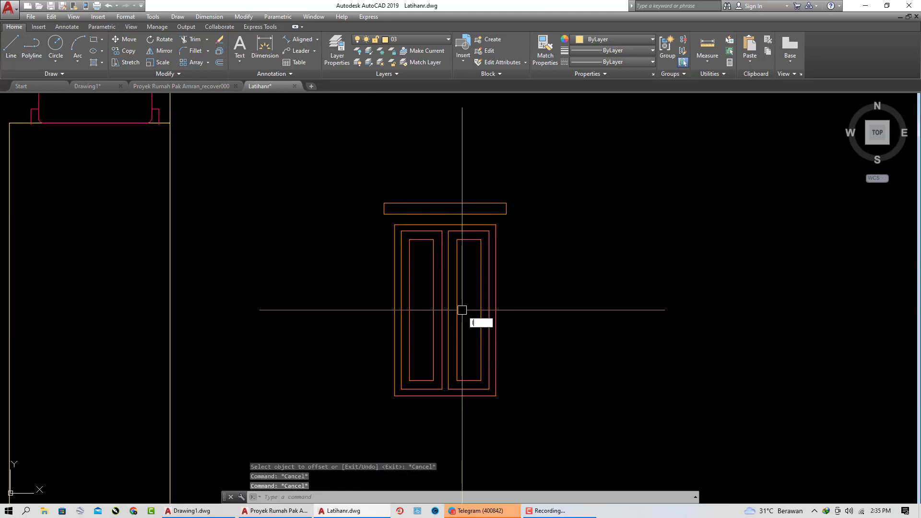
Draw opening-direction lines in the left sash from its upper right corner to its left edge's midpoint and lower right corner
text(l)
key(Return)
click(442, 232)
scroll(441, 274, up, 2)
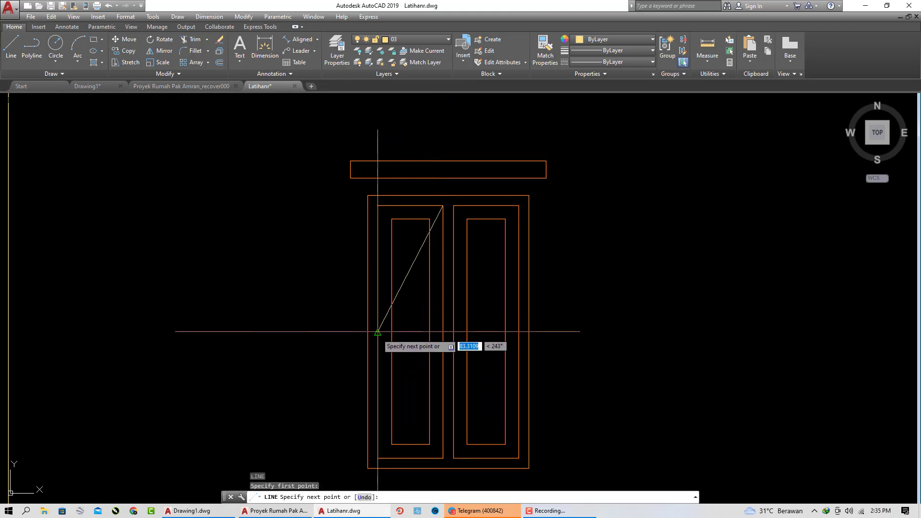
click(378, 332)
click(442, 458)
key(Return)
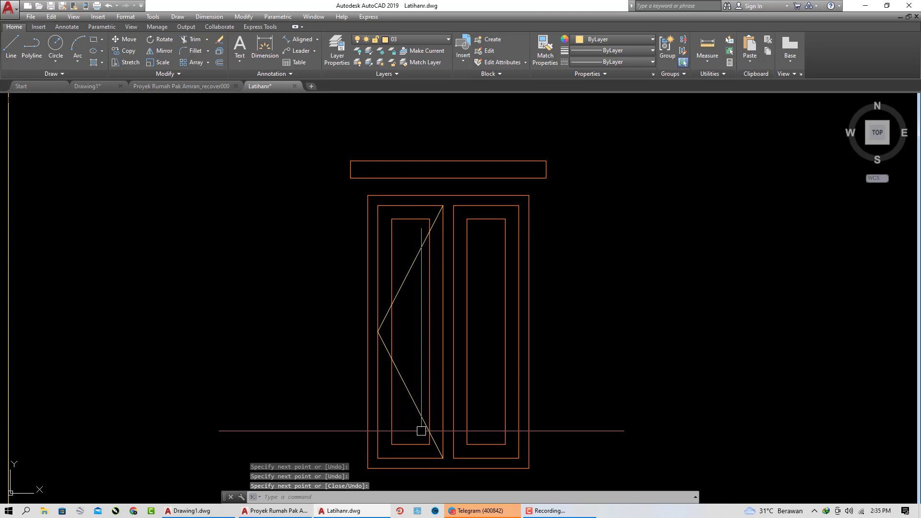
Put the left sash's two opening-direction lines on layer AR-ARSIR with the ACAD_ISO07W100 linetype
click(414, 404)
click(409, 276)
click(434, 42)
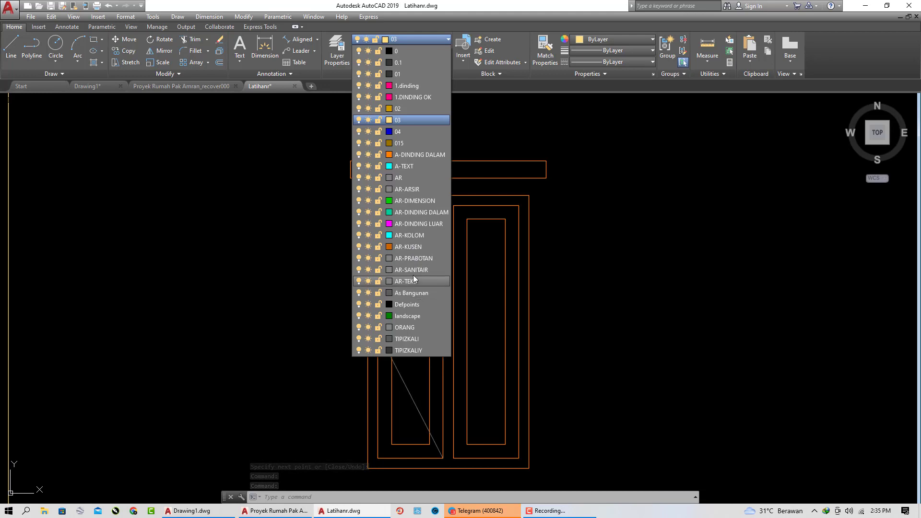
click(413, 190)
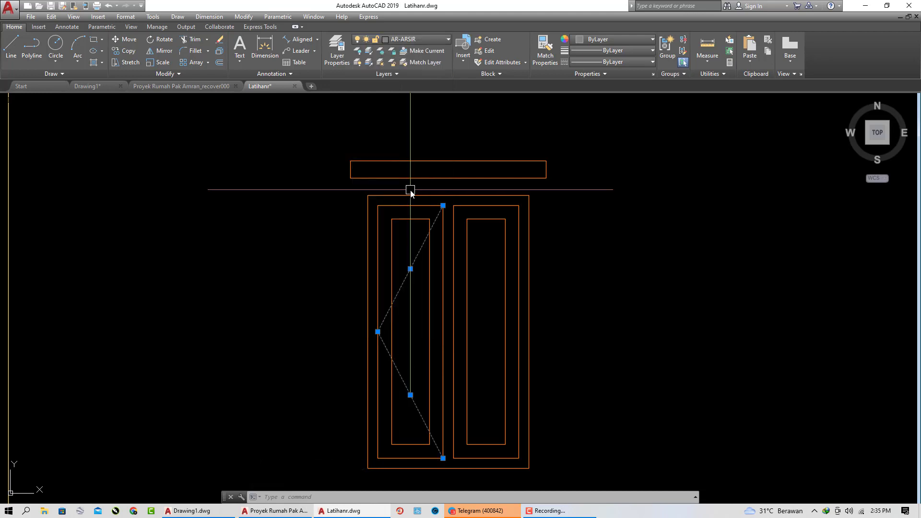
click(596, 62)
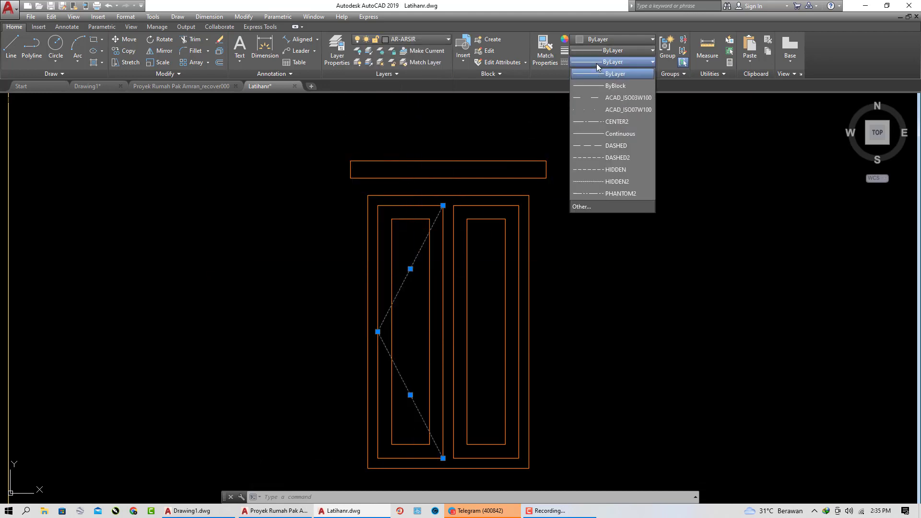
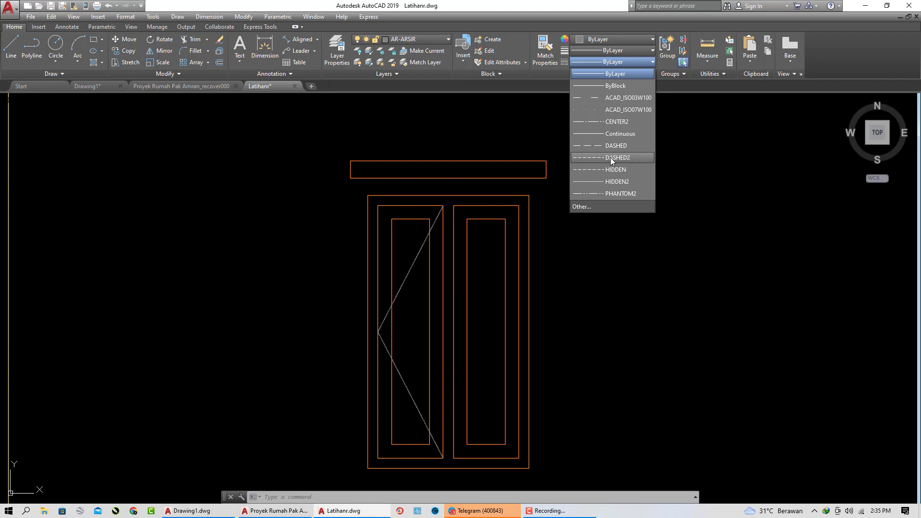
click(607, 110)
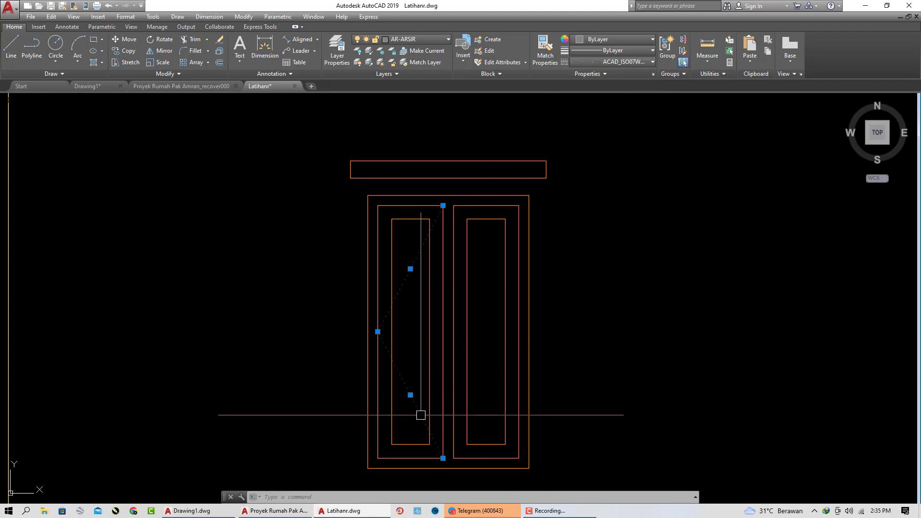
scroll(421, 415, up, 2)
scroll(350, 358, down, 2)
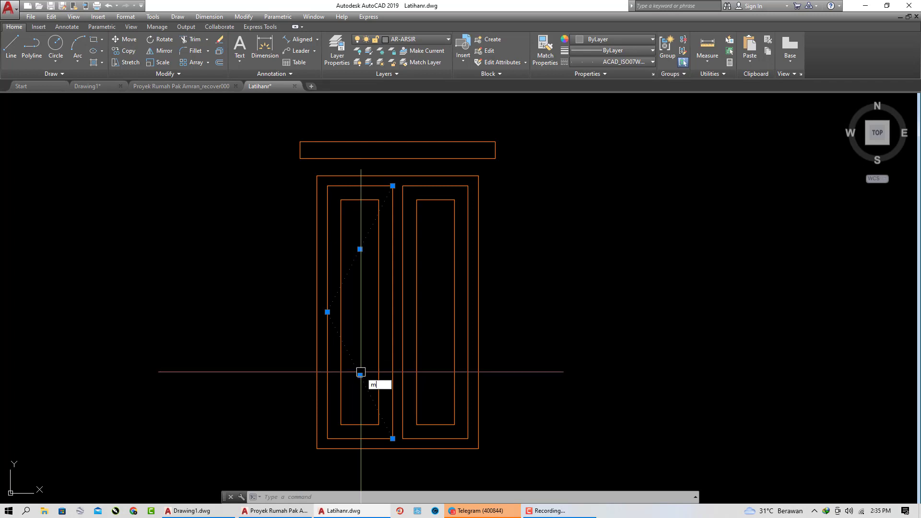
Mirror the two opening-direction lines about the window's vertical centerline into the right sash, keeping the originals
text(i)
key(Return)
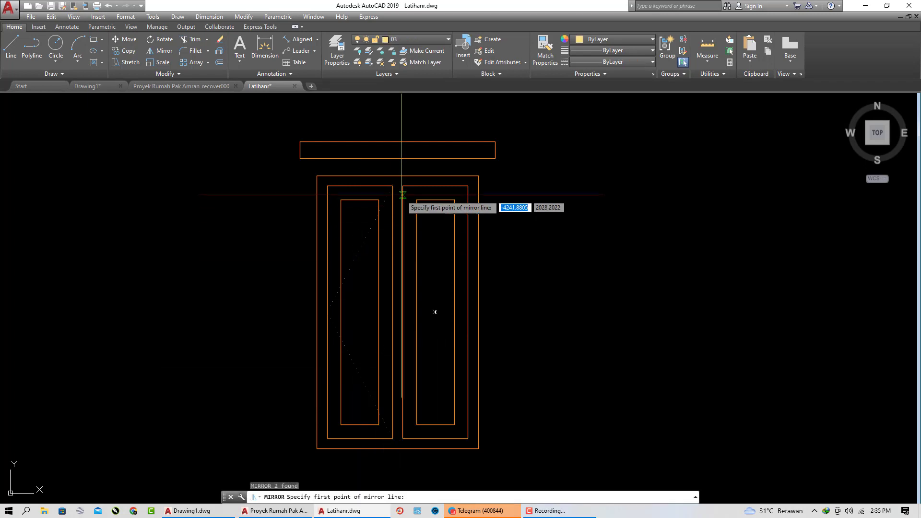
click(397, 150)
click(397, 120)
key(Return)
scroll(571, 307, down, 2)
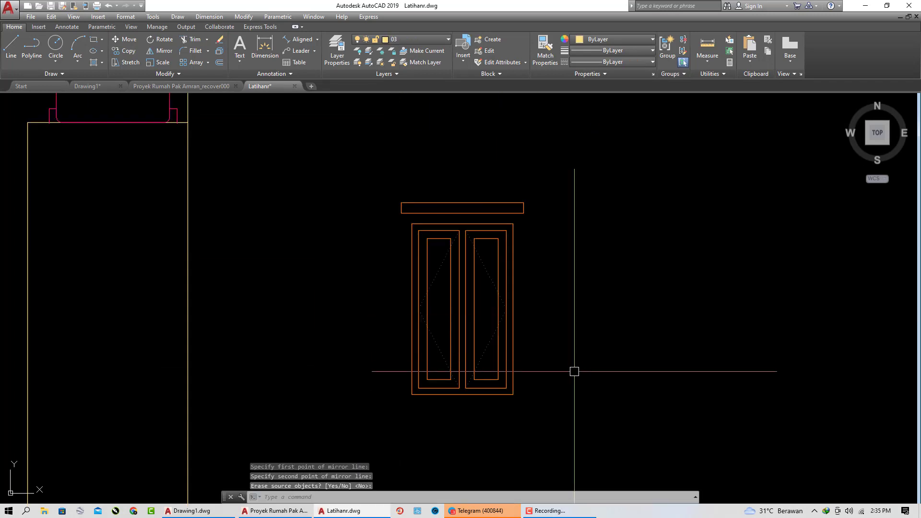
Draw a vertical construction line through the right edge of the second window in the floor plan's lower wall
text(xl)
key(Return)
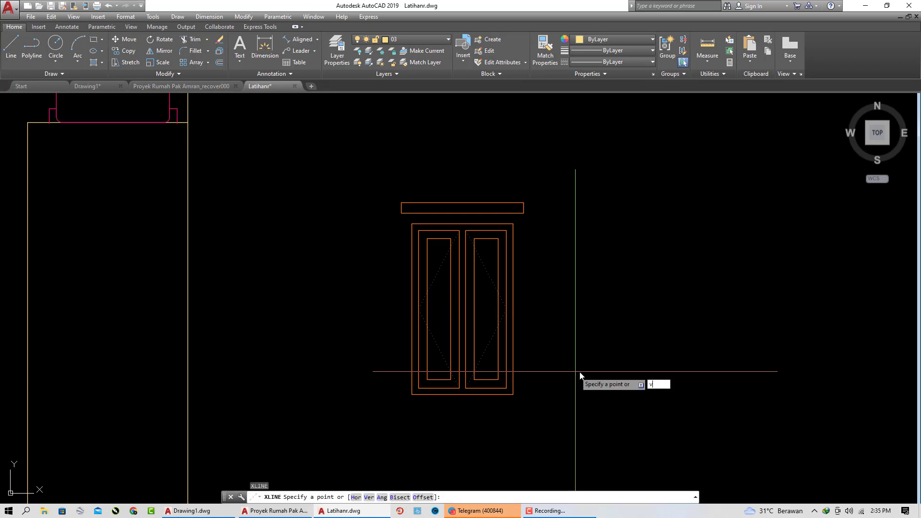
text(v)
key(Return)
scroll(575, 372, down, 6)
scroll(466, 309, up, 10)
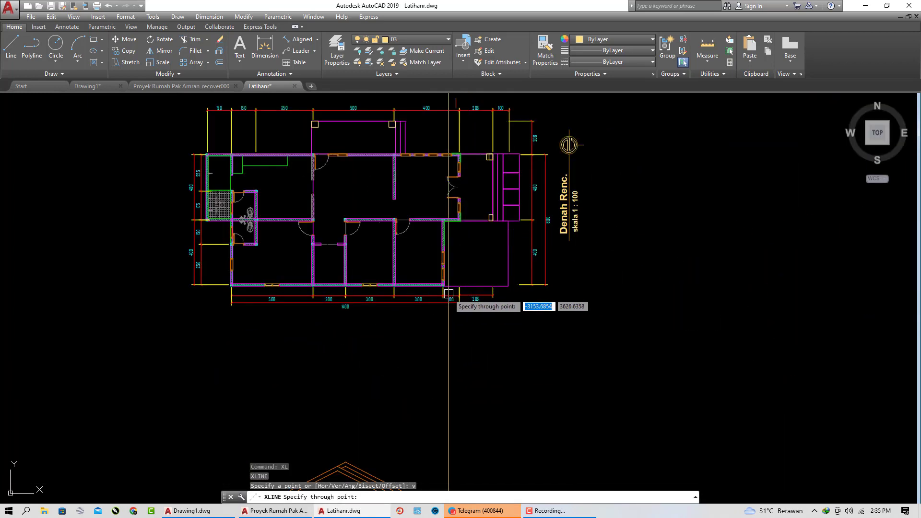
click(213, 255)
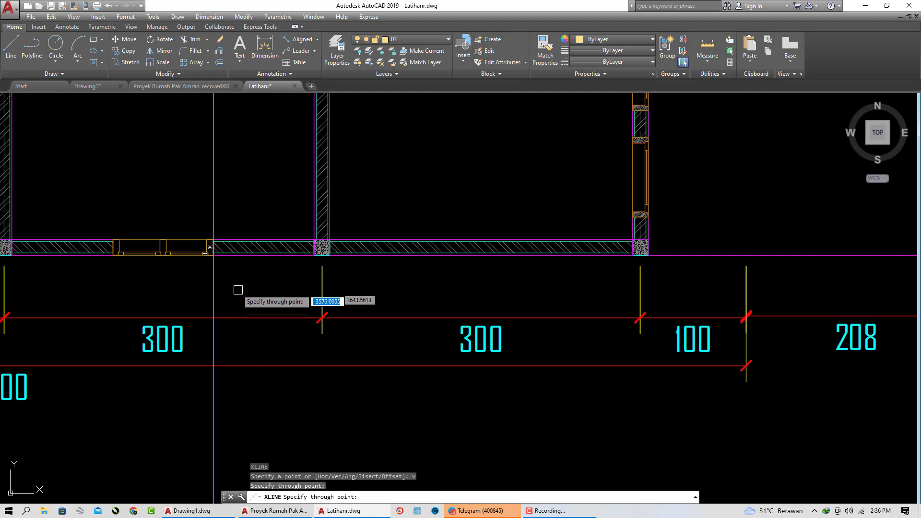
scroll(256, 320, down, 4)
scroll(398, 145, down, 2)
scroll(369, 249, up, 1)
key(Escape)
scroll(283, 301, up, 4)
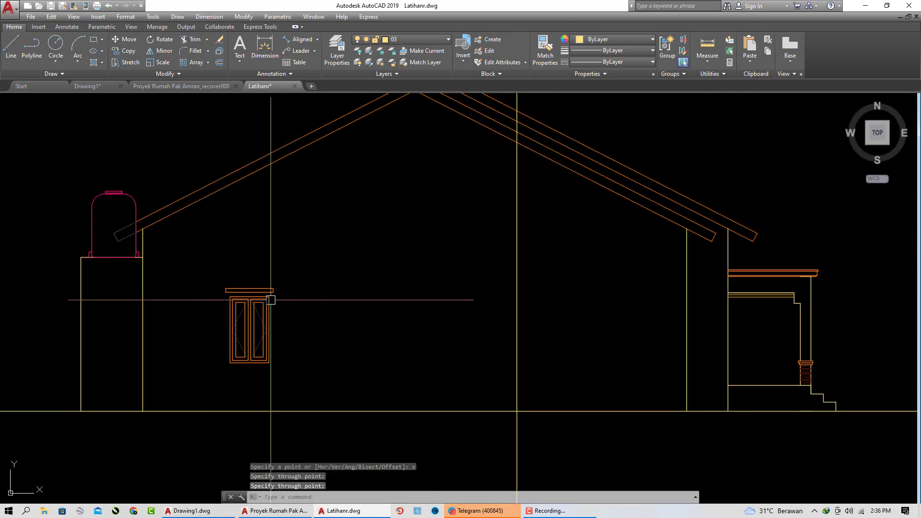
Copy the complete window with its ledge horizontally, from the frame's upper right corner to the vertical construction line
click(204, 268)
click(300, 385)
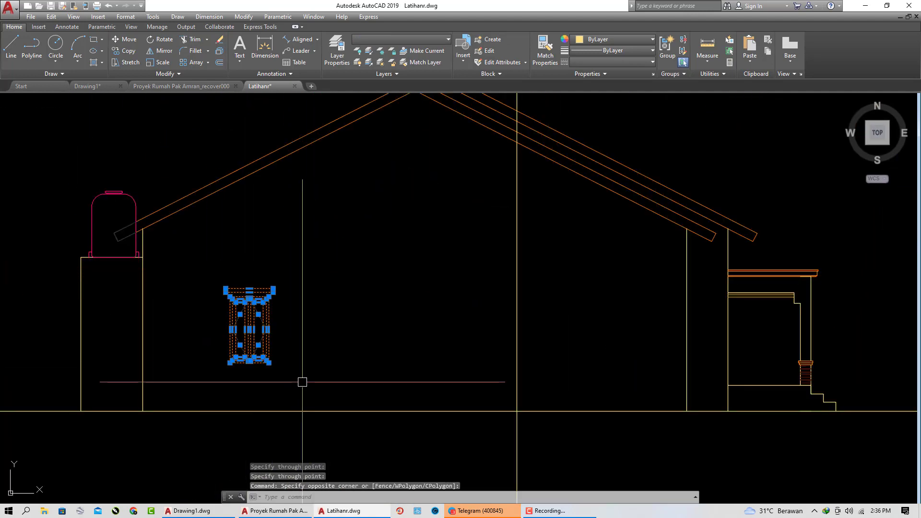
text(co)
key(Return)
scroll(273, 303, up, 4)
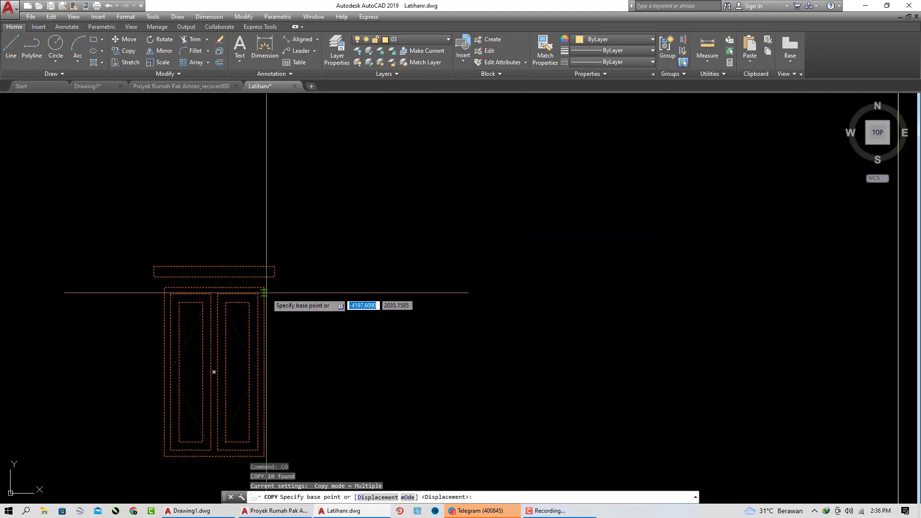
click(263, 287)
scroll(345, 291, down, 2)
scroll(356, 283, down, 5)
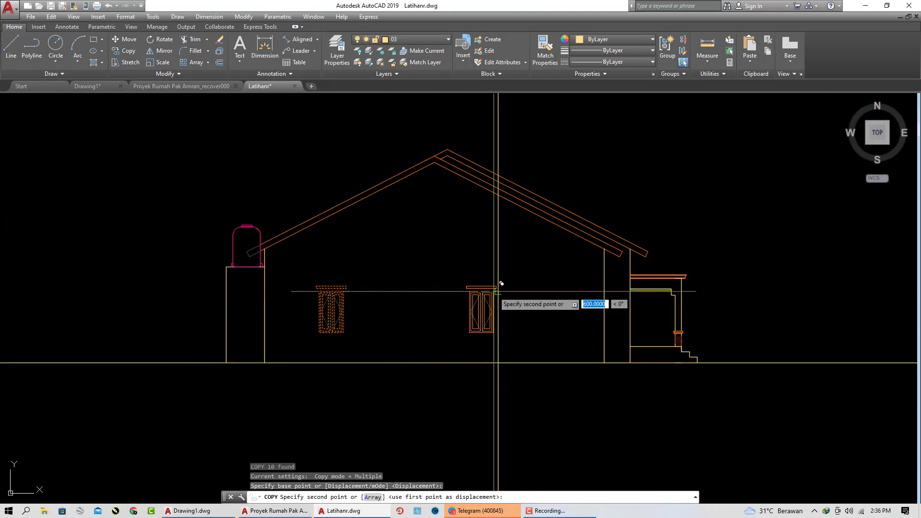
click(509, 287)
key(Escape)
Erase the vertical construction line at the copied window's right edge
click(510, 261)
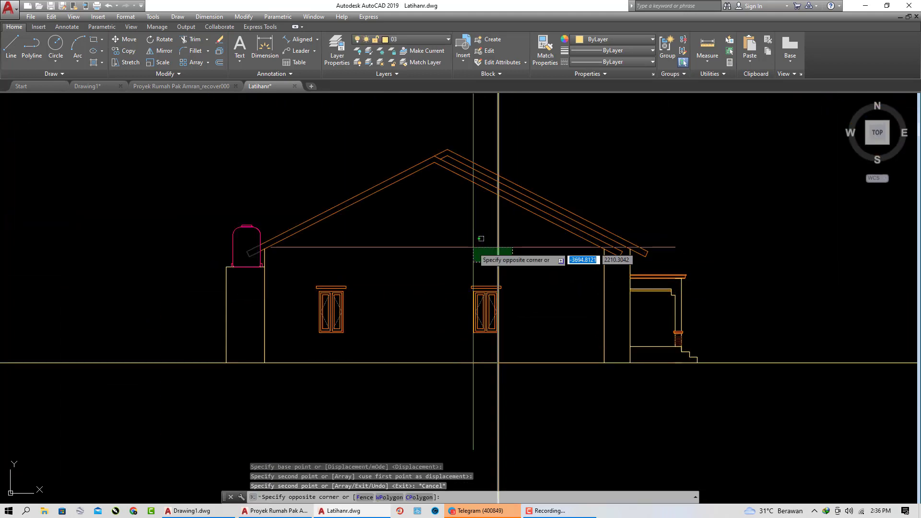
click(474, 248)
text(e)
key(Return)
middle_drag(474, 247, 427, 258)
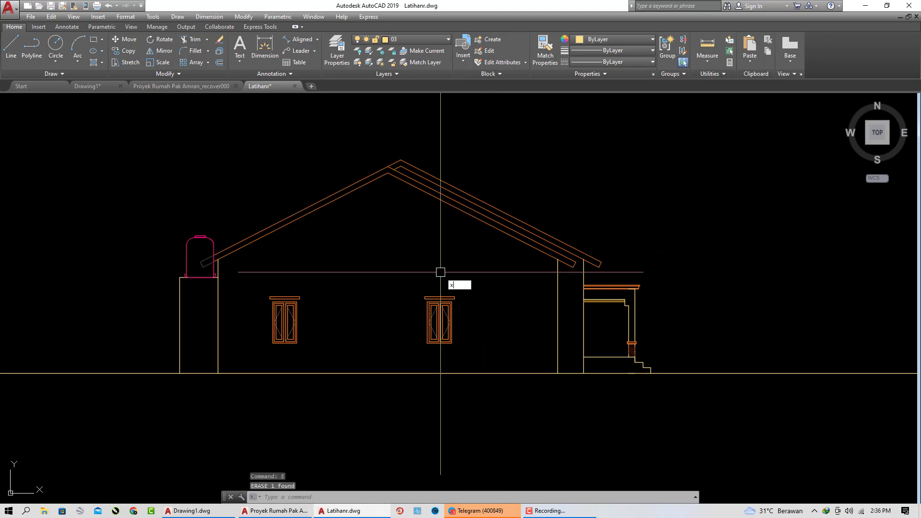
Draw horizontal construction lines through the top and bottom edges of the second window's ledge
text(x)
key(Escape)
text(xl)
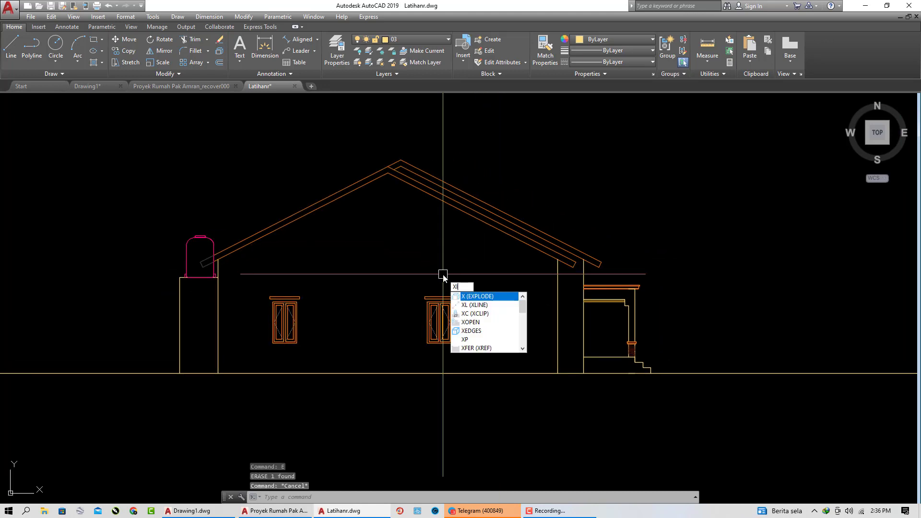
key(Return)
text(h)
key(Return)
scroll(451, 278, up, 2)
scroll(456, 289, up, 4)
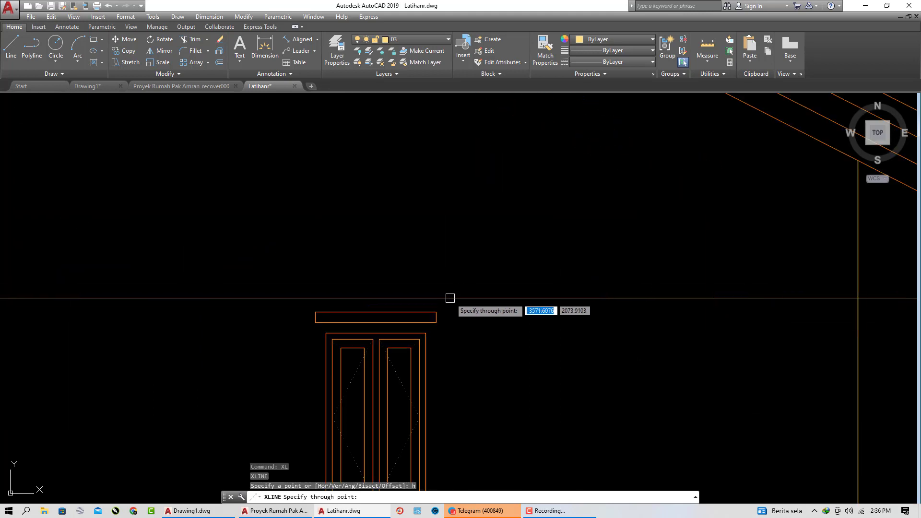
click(435, 321)
scroll(436, 322, down, 4)
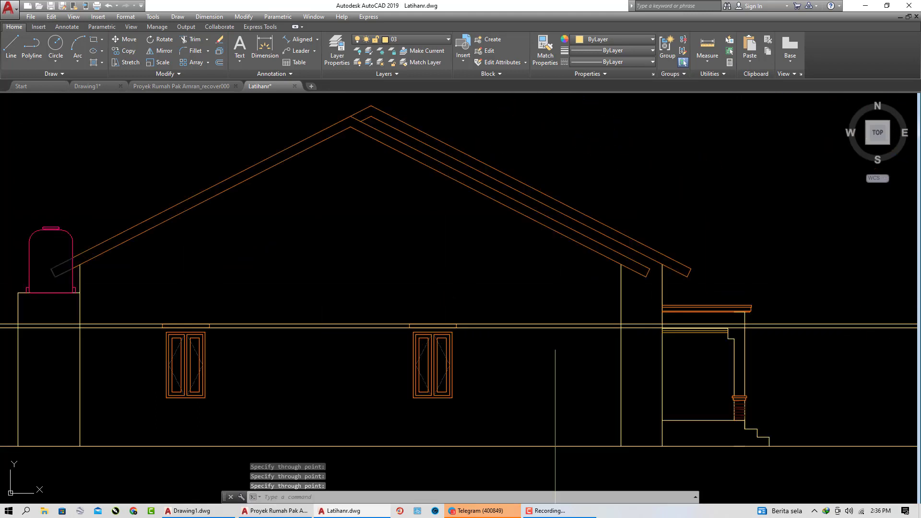
scroll(450, 326, up, 5)
key(Escape)
Offset the inner vertical wall line near the porch by 40 toward the porch
scroll(449, 326, up, 2)
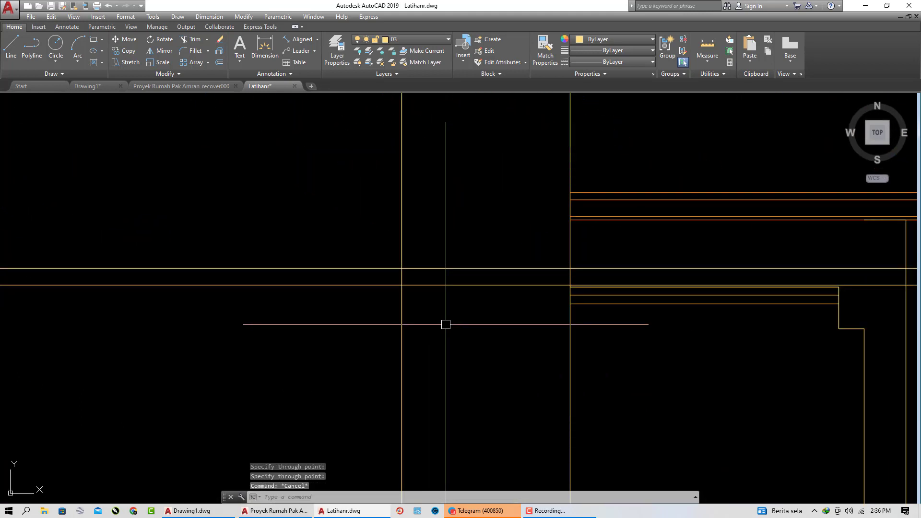
key(Return)
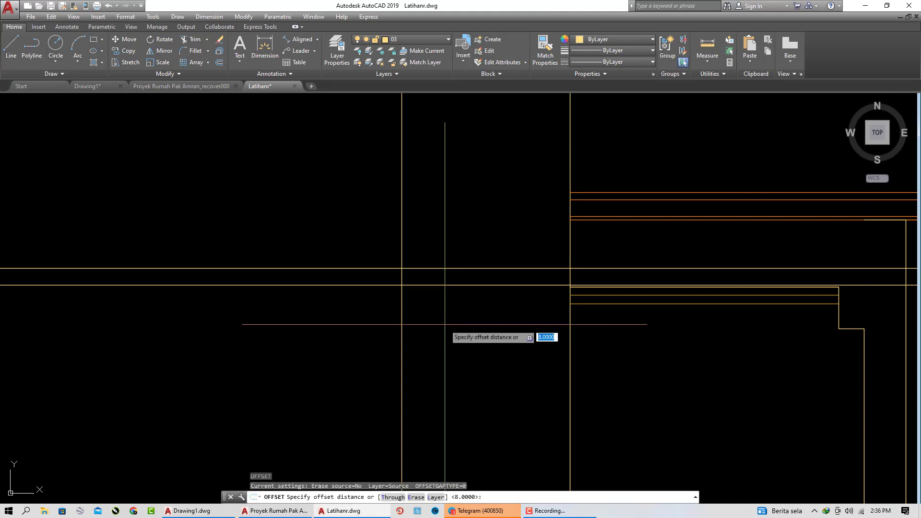
text(40)
key(Return)
click(402, 312)
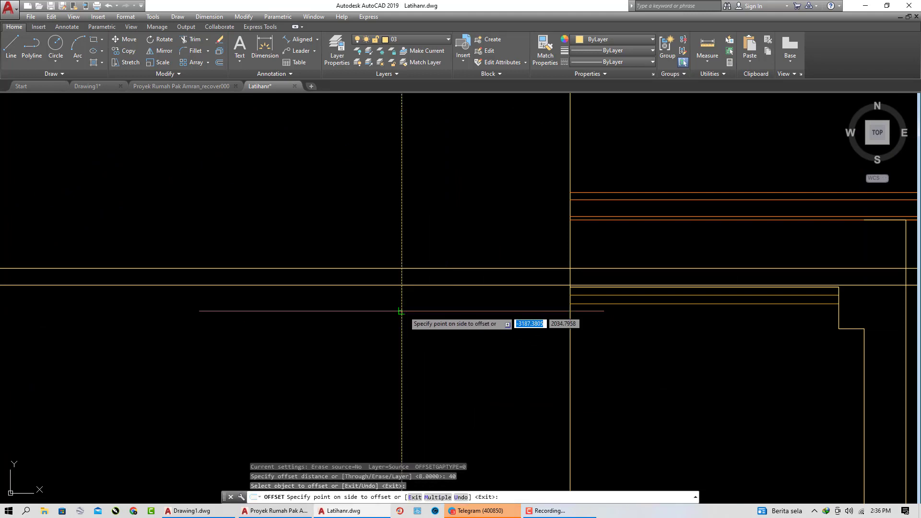
click(460, 314)
key(Escape)
Draw a rectangle between the wall line and its 40 offset, bounded by the two horizontal construction lines
key(Escape)
text(rec)
key(Return)
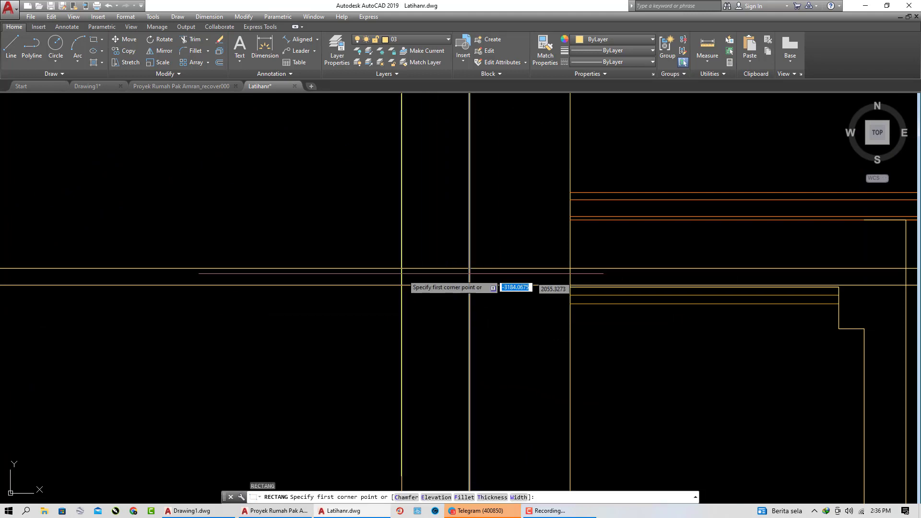
click(401, 267)
click(469, 285)
Erase the two horizontal construction lines and the offset vertical line around the new ledge rectangle
click(530, 301)
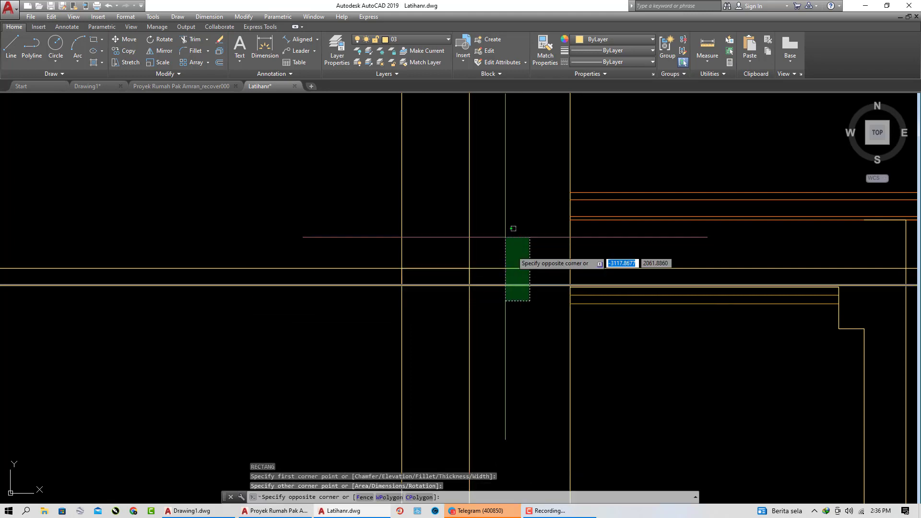
click(505, 238)
click(506, 240)
click(463, 220)
text(e)
key(Return)
scroll(479, 280, down, 2)
scroll(543, 275, down, 2)
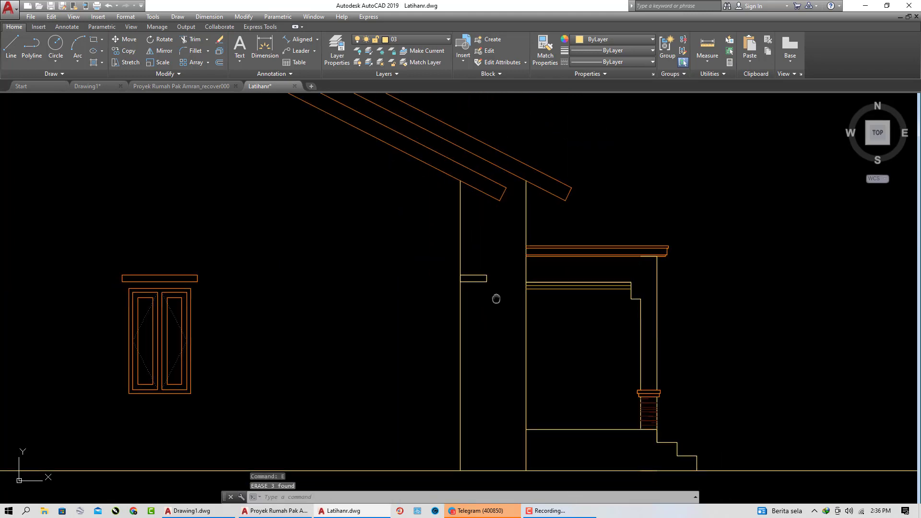
Match the new ledge rectangle on the wall near the porch to the properties of the orange porch roof edge
key(Return)
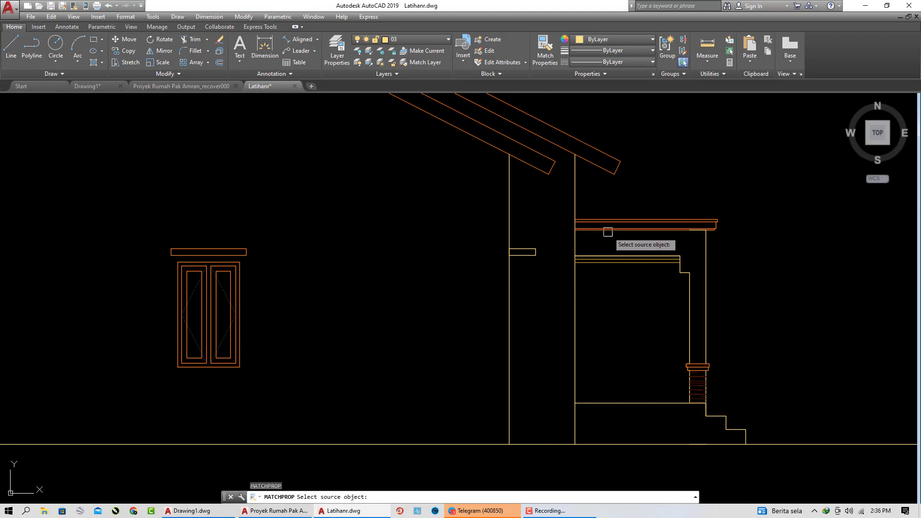
scroll(609, 231, up, 2)
click(611, 228)
click(504, 276)
click(478, 239)
scroll(494, 254, down, 2)
middle_drag(395, 250, 542, 241)
scroll(226, 281, up, 1)
key(Escape)
scroll(202, 270, up, 2)
middle_drag(201, 268, 421, 249)
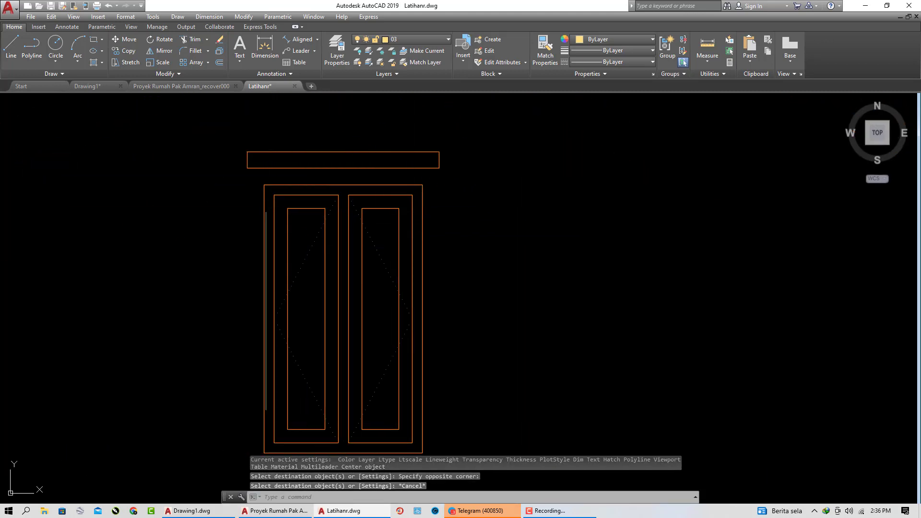
key(Escape)
Move both window ledges and the short ledge near the porch straight up by 10
scroll(336, 248, down, 3)
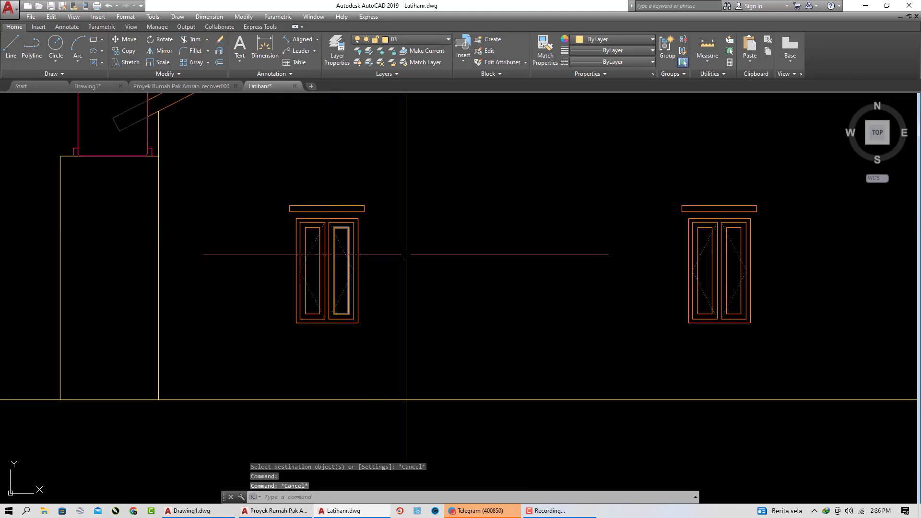
middle_drag(436, 253, 436, 298)
scroll(297, 252, up, 4)
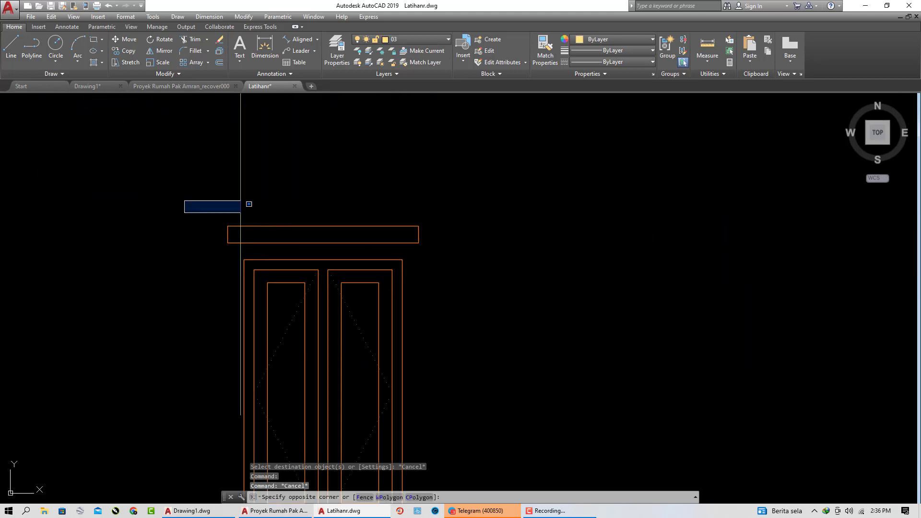
scroll(441, 247, down, 3)
middle_drag(654, 233, 394, 234)
click(570, 244)
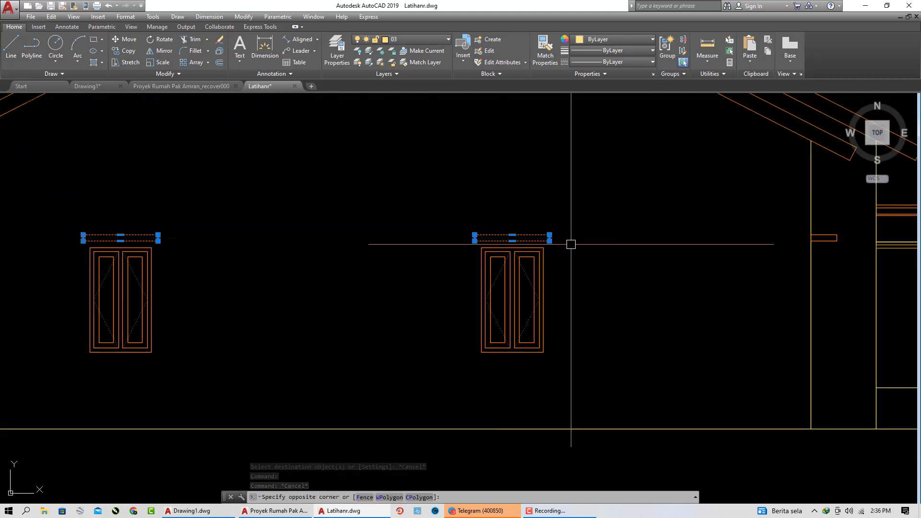
middle_drag(652, 247, 426, 253)
scroll(598, 254, up, 4)
click(640, 260)
click(589, 227)
scroll(583, 225, down, 4)
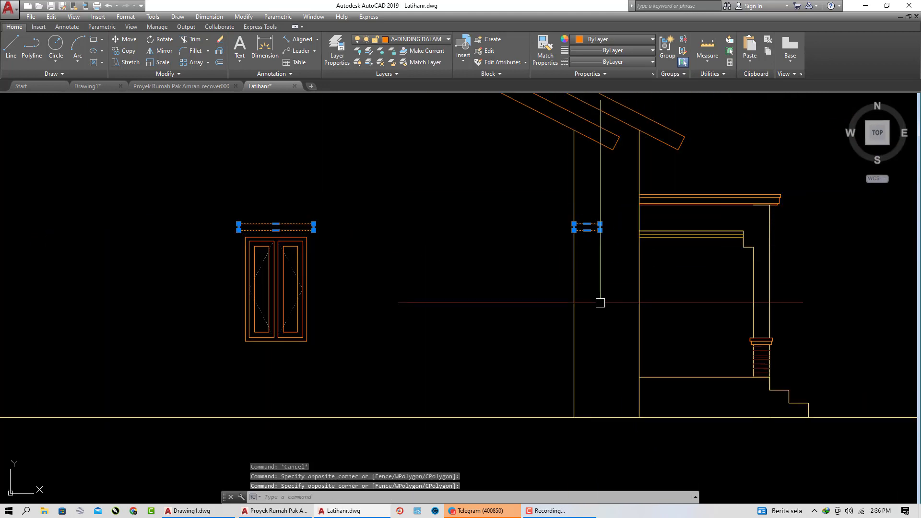
text(M)
key(Return)
click(607, 314)
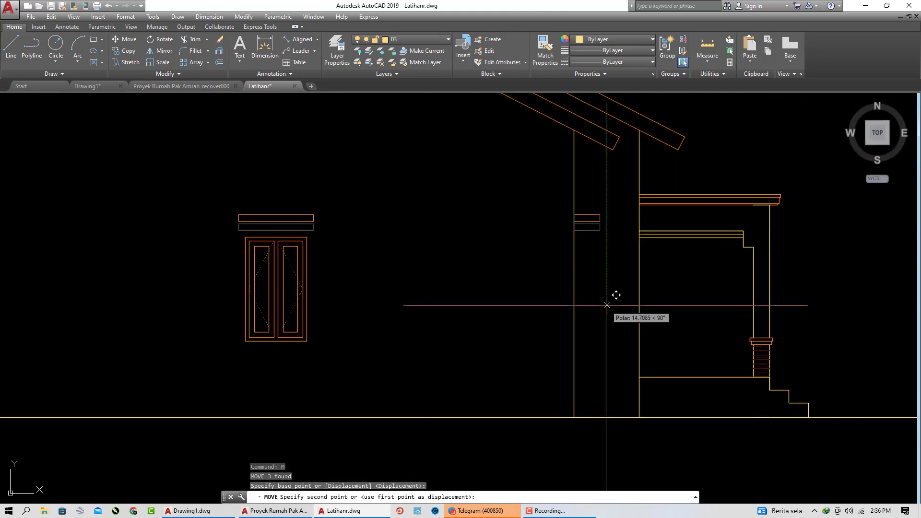
text(10)
key(Return)
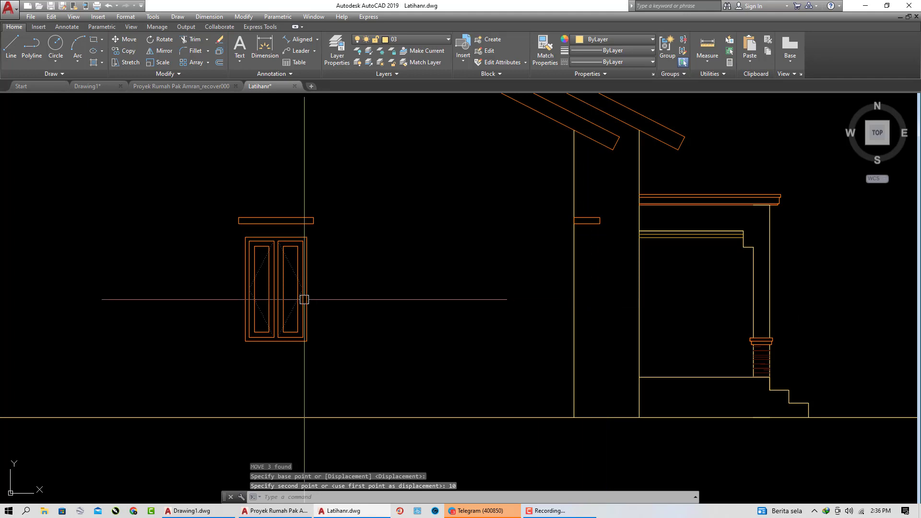
Offset the outer frame rectangles of both windows outward by 8
scroll(304, 299, down, 3)
scroll(302, 283, up, 5)
text(o)
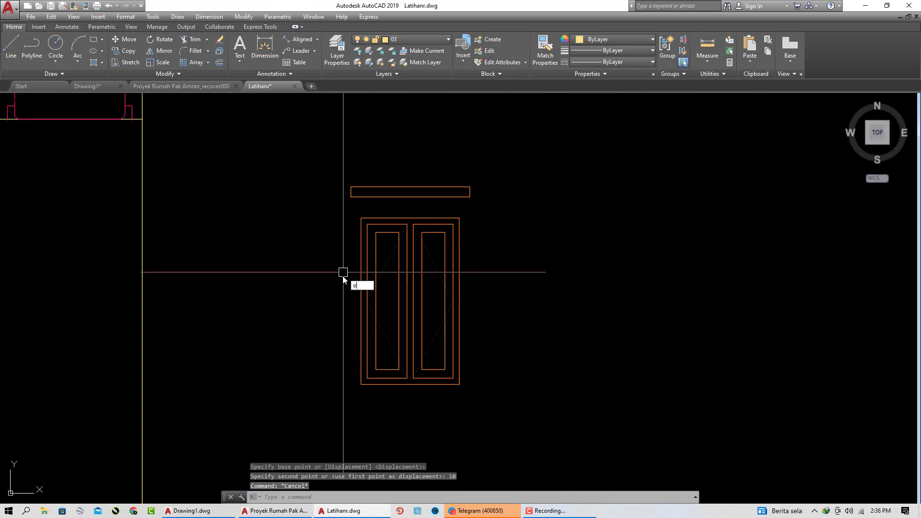
key(Return)
text(8)
key(Return)
click(362, 257)
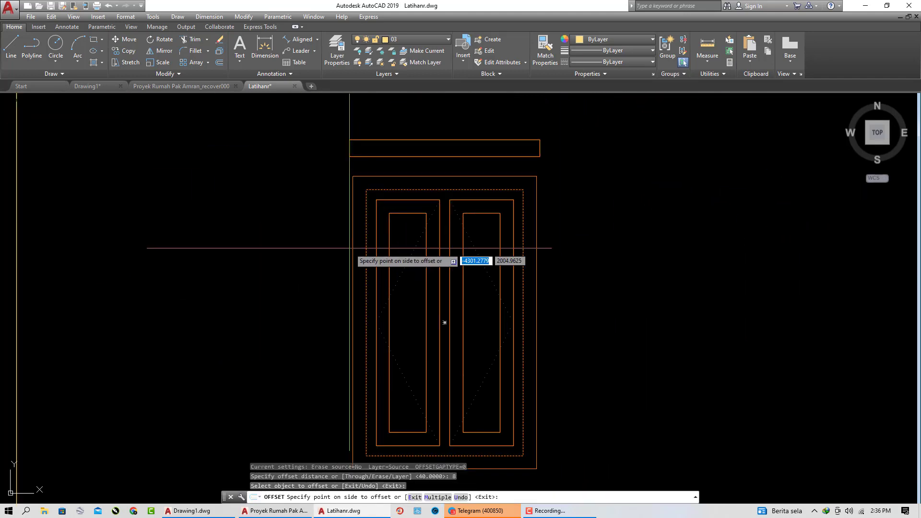
click(294, 249)
scroll(96, 257, down, 2)
scroll(432, 264, down, 2)
scroll(384, 244, up, 4)
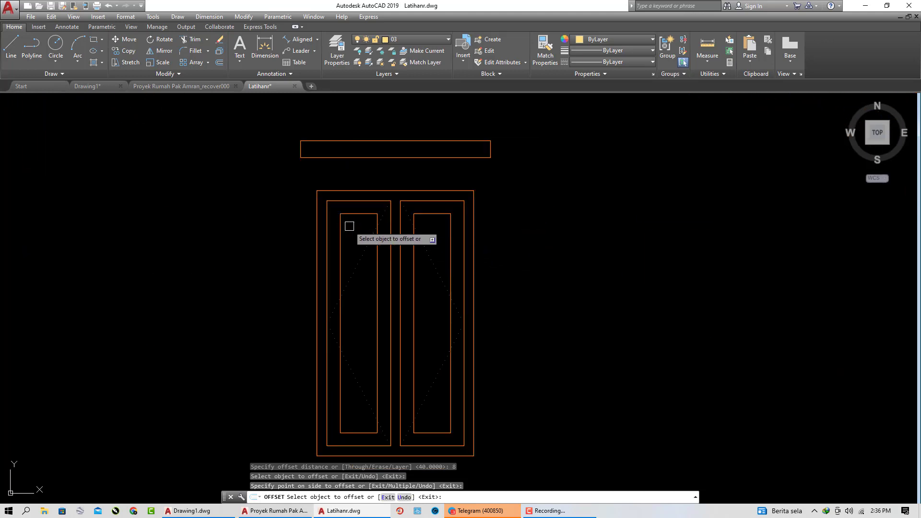
click(315, 215)
click(228, 221)
key(Escape)
key(Escape)
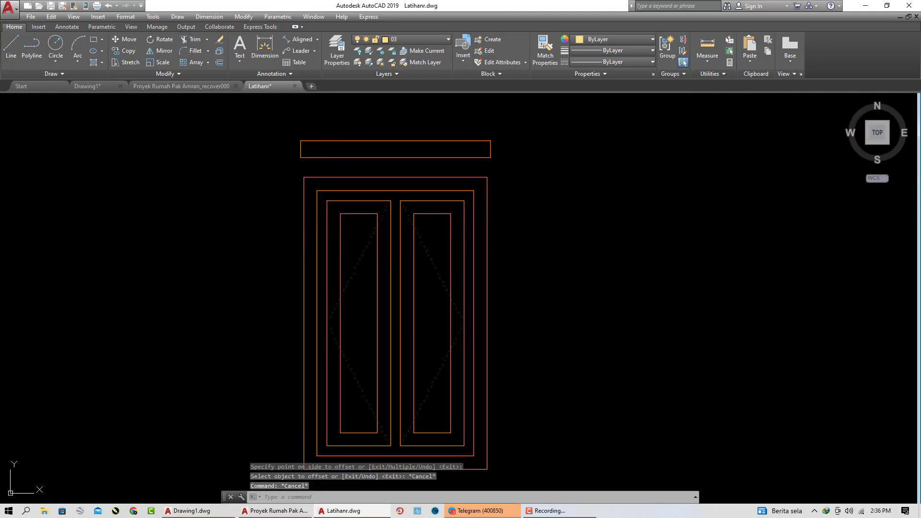
Offset the right window's original frame outward by 2, and offset the resulting rectangle outward by another 2
text(o)
key(Return)
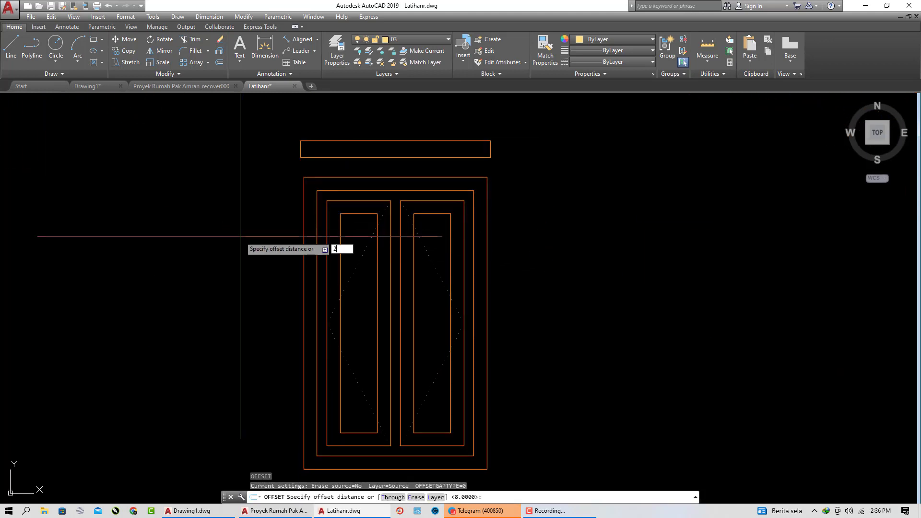
key(Return)
scroll(291, 224, up, 4)
click(348, 207)
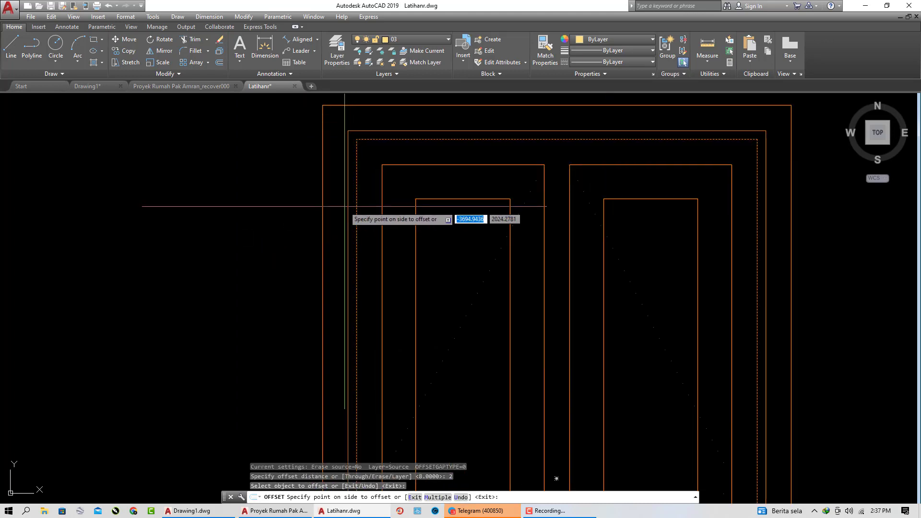
click(350, 201)
click(350, 201)
click(340, 198)
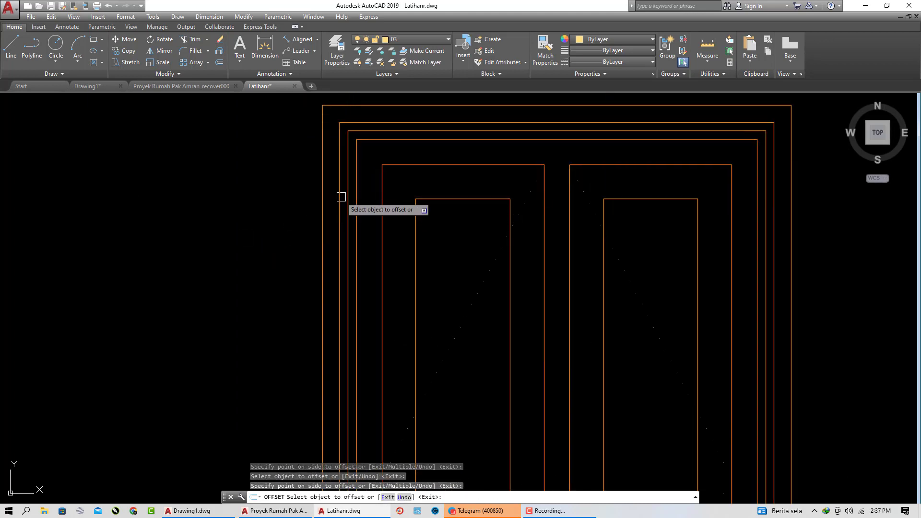
Add the same two successive outward offsets of 2 around the left window's original frame
scroll(370, 253, down, 6)
middle_drag(242, 280, 776, 271)
scroll(276, 237, up, 4)
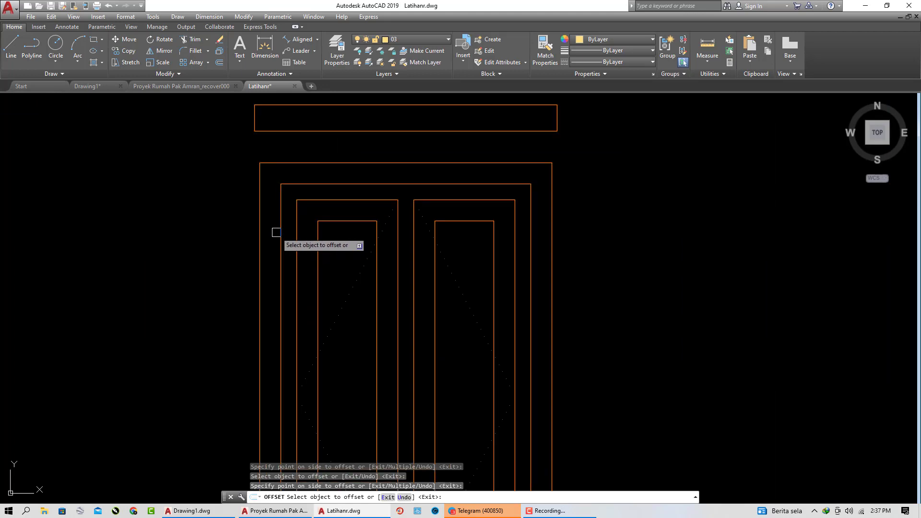
click(279, 227)
click(270, 219)
click(274, 215)
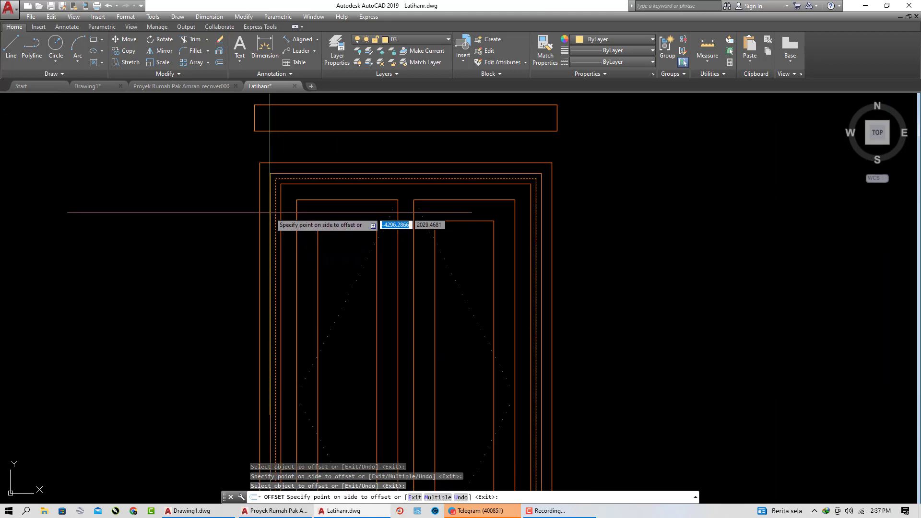
click(269, 211)
key(Escape)
key(Escape)
scroll(587, 265, down, 2)
middle_drag(632, 268, 589, 263)
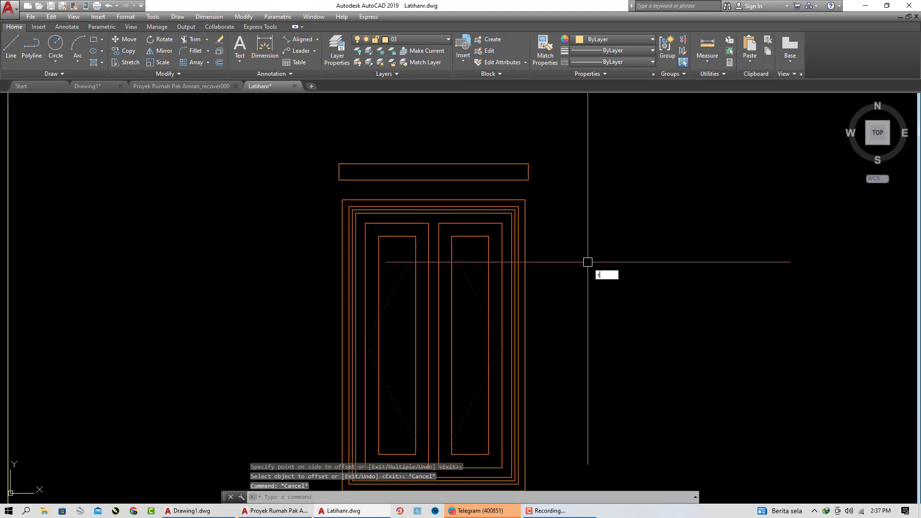
Draw a 2 by 2 rectangle in the empty space beside the left window
text(rec)
key(Return)
scroll(302, 208, up, 4)
click(273, 230)
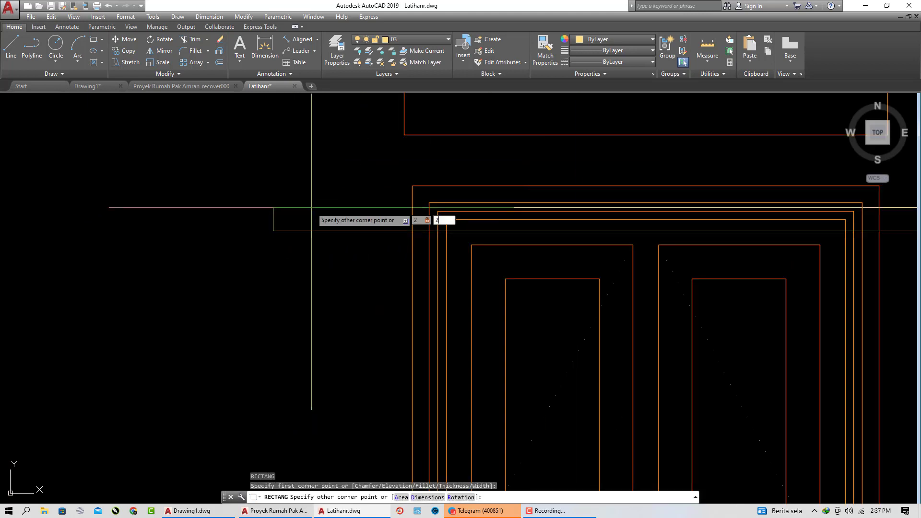
key(Return)
Move the small square into the lower-left corner of the left window's ledge
click(305, 209)
click(259, 248)
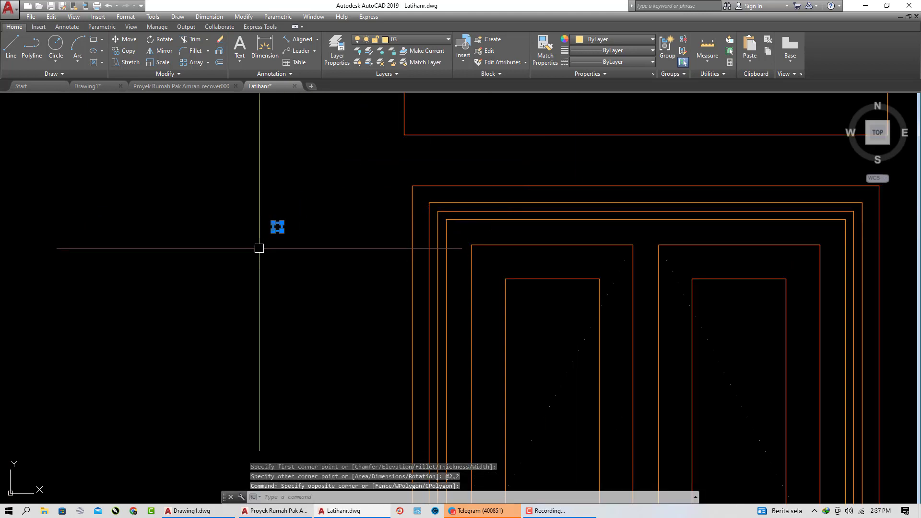
text(m)
key(Return)
click(276, 228)
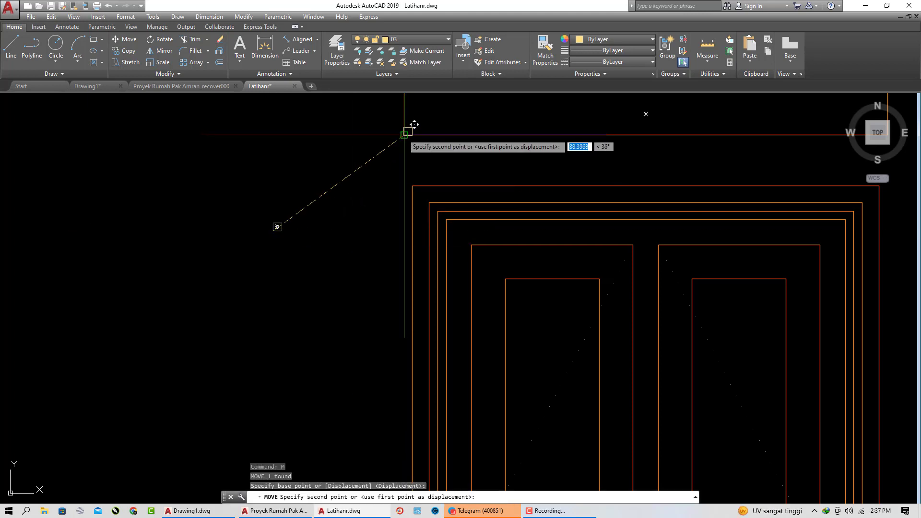
click(404, 134)
Mirror the small square about the ledge's vertical centre line, keeping the original
middle_drag(405, 135, 200, 208)
click(200, 207)
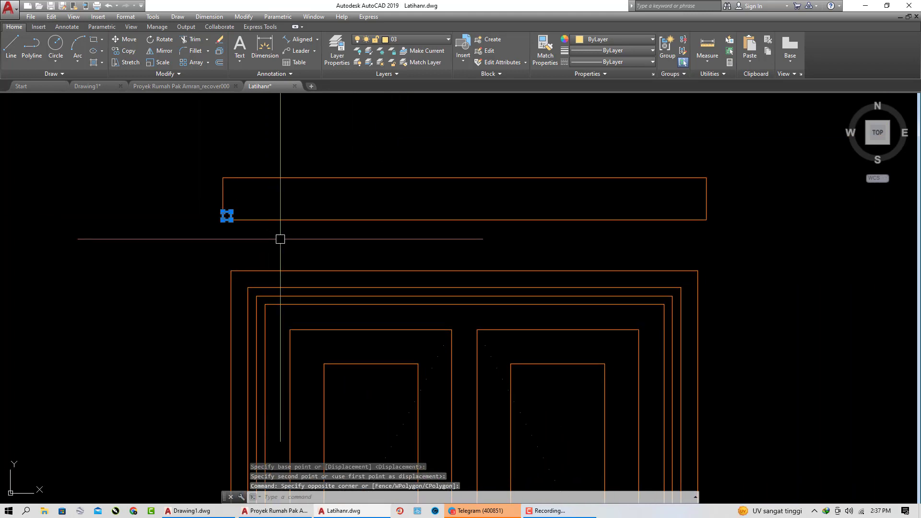
text(mi)
key(Return)
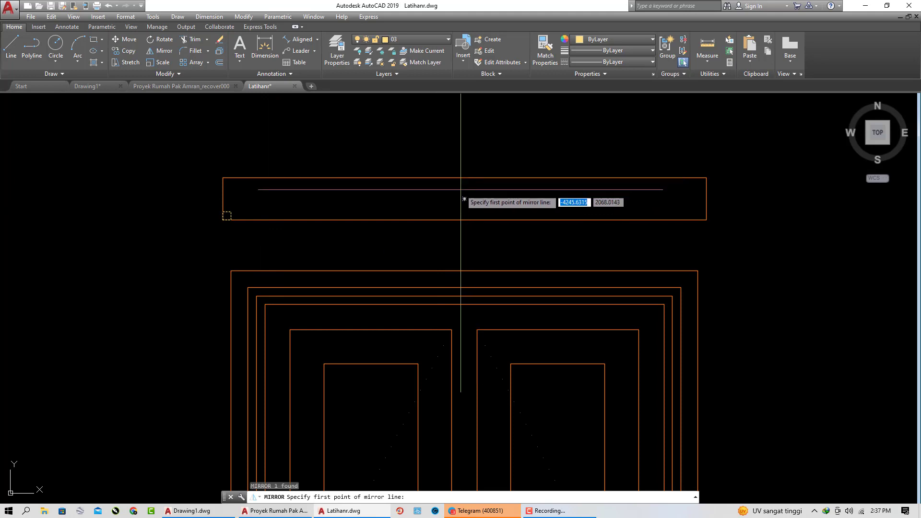
click(464, 199)
click(469, 160)
key(Escape)
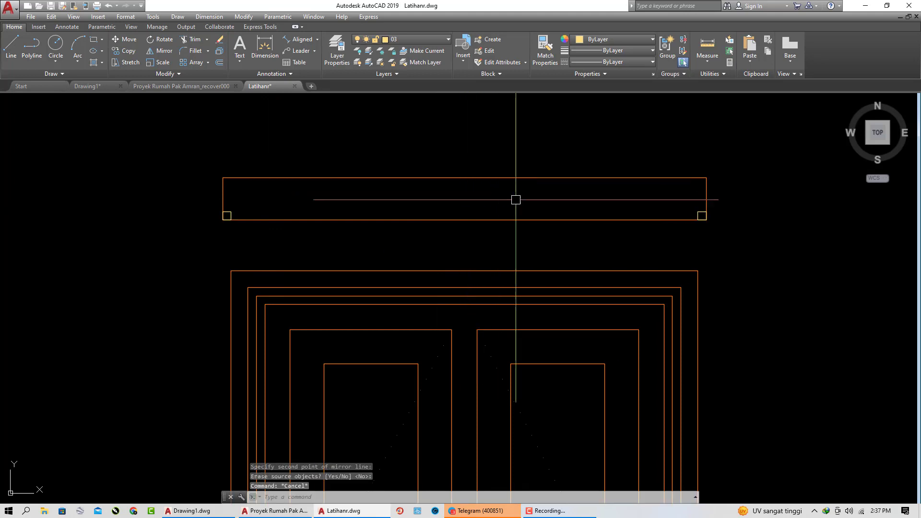
Trim away the ledge outline's two lower corners outside the small squares to form notches
text(tr)
key(Return)
key(Return)
scroll(721, 225, up, 4)
click(705, 226)
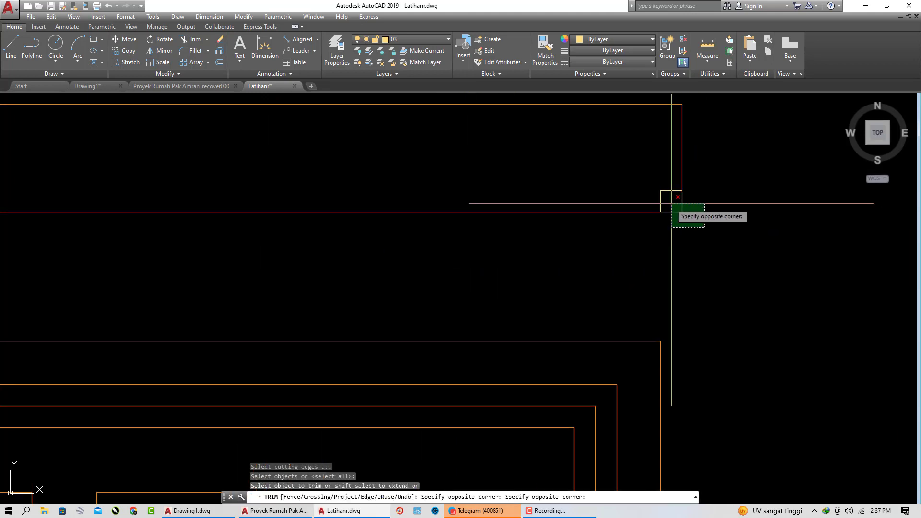
click(670, 203)
scroll(720, 235, down, 4)
scroll(227, 228, up, 2)
click(228, 229)
click(205, 215)
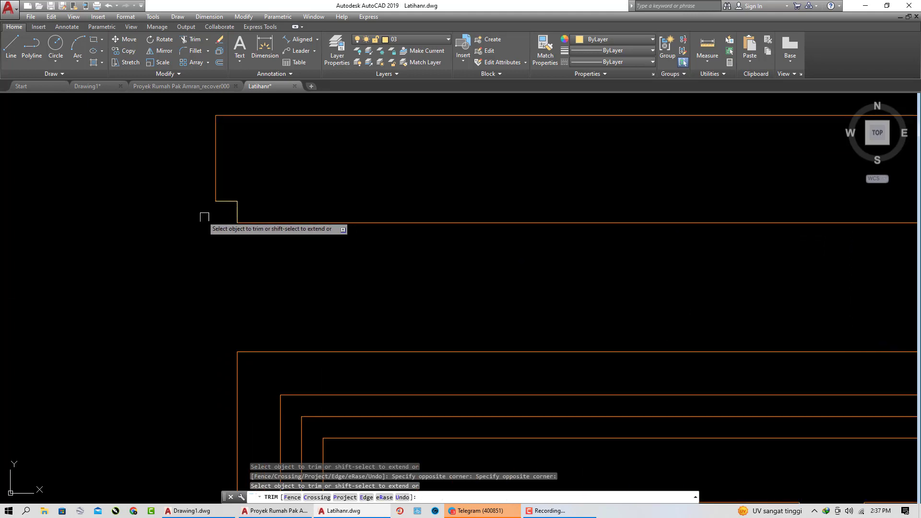
key(Escape)
key(Escape)
Draw a horizontal line across the ledge between the inner corners of the two notches
text(l)
key(Return)
click(237, 201)
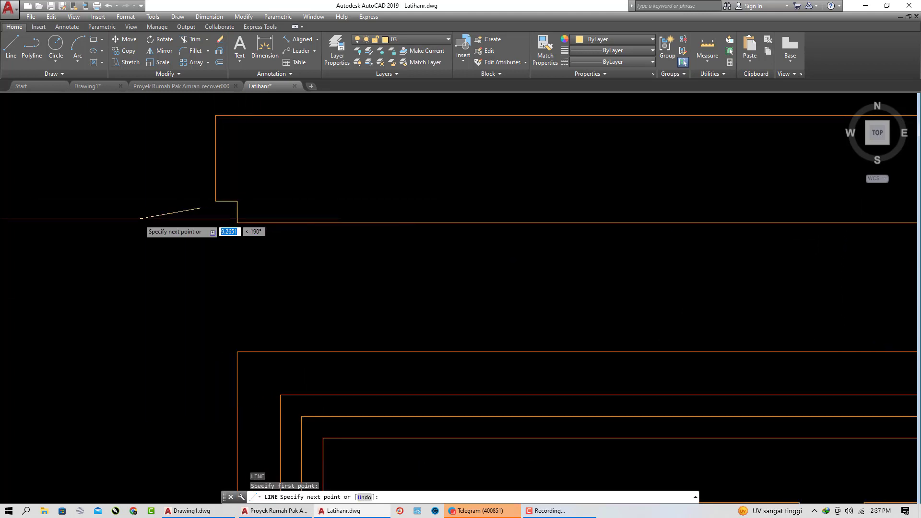
scroll(586, 226, down, 3)
scroll(642, 211, up, 3)
click(673, 211)
key(Escape)
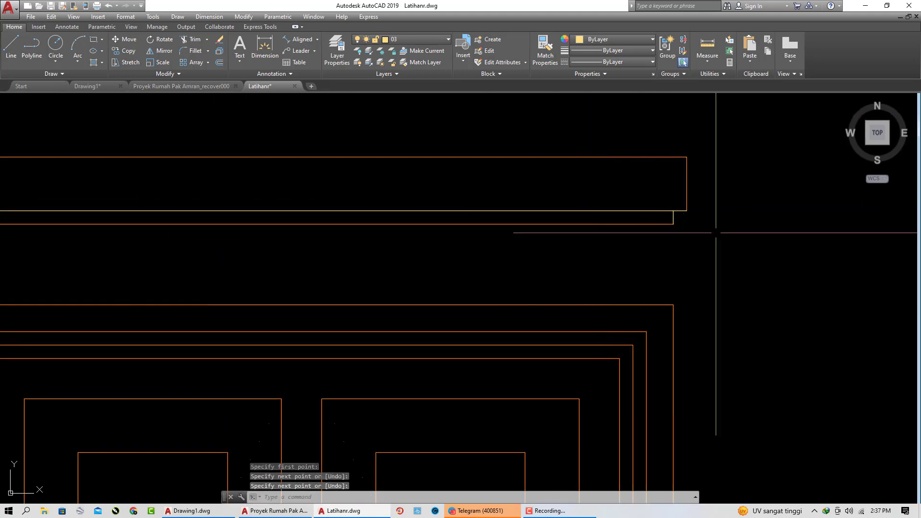
Match the new ledge line and both notch outlines to the properties of the orange ledge outline
text(ma)
key(Return)
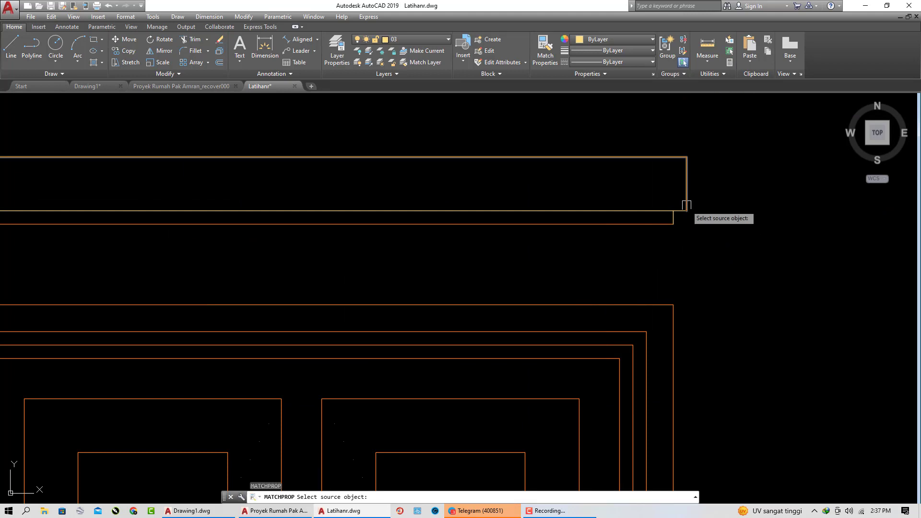
click(686, 202)
click(722, 250)
click(370, 182)
scroll(355, 220, down, 2)
middle_drag(376, 219, 522, 192)
click(432, 218)
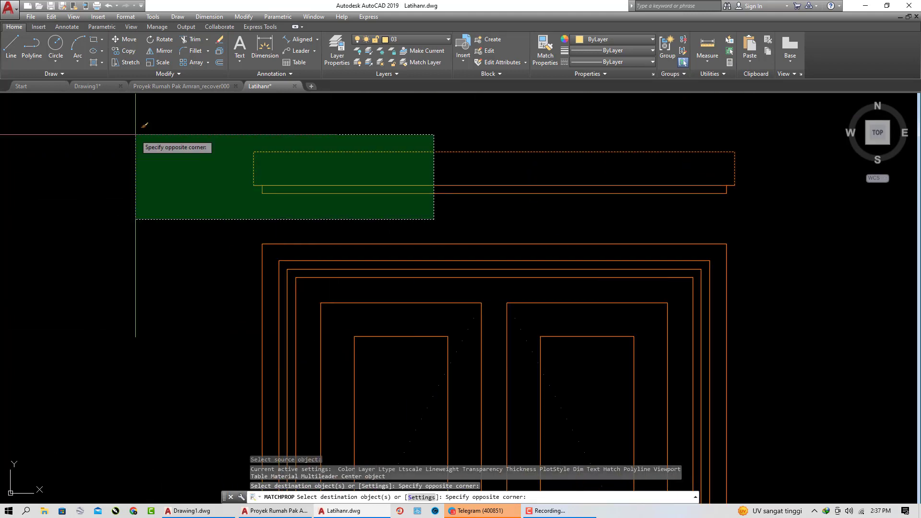
click(134, 135)
key(Escape)
Copy the stepped ledge from the left window to the right window, using the outer frame's upper-right corner as reference
scroll(556, 198, down, 2)
click(546, 189)
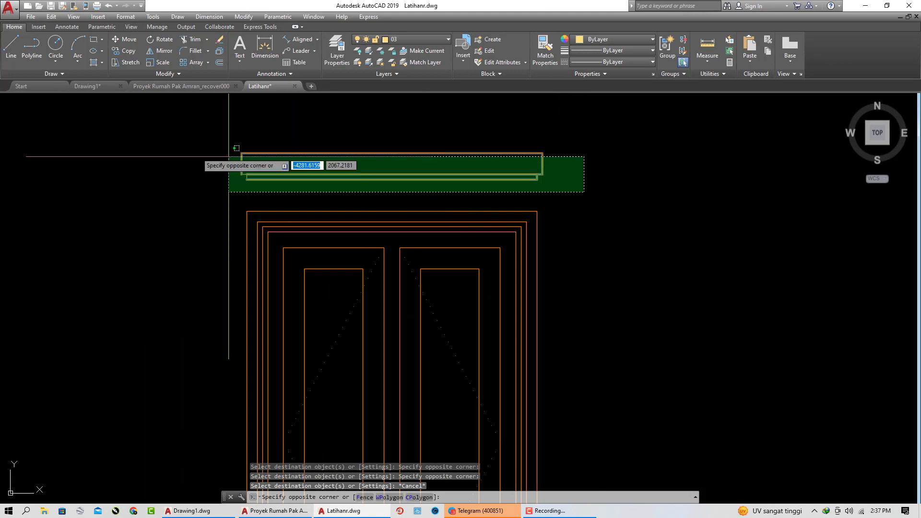
click(206, 150)
scroll(98, 142, down, 4)
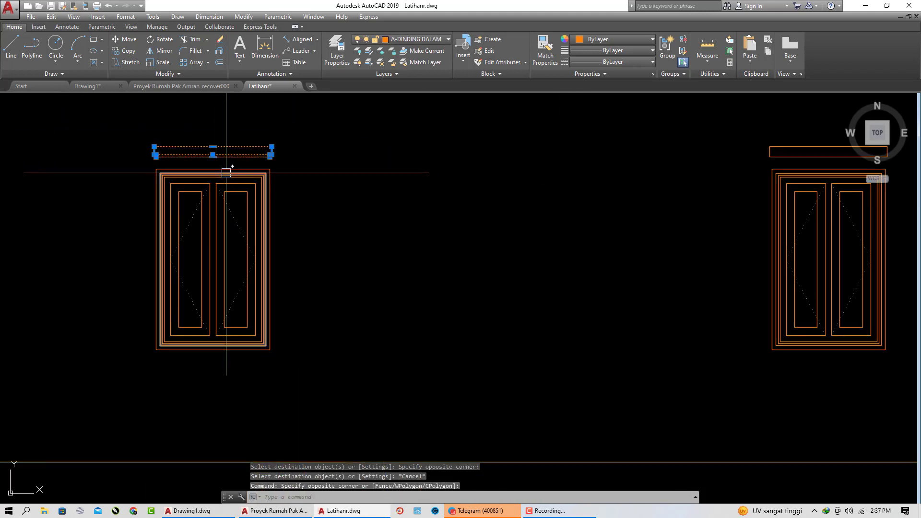
key(Return)
click(270, 169)
middle_drag(422, 186, 14, 186)
scroll(396, 173, up, 4)
click(539, 168)
key(Return)
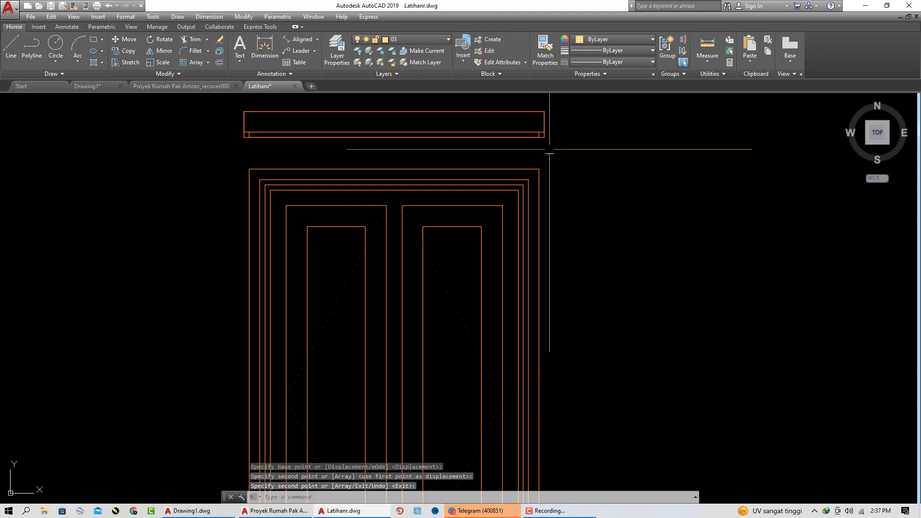
Erase the old plain ledge rectangle overlapping the copied stepped ledge on the right window
scroll(545, 147, up, 4)
text(E)
key(Return)
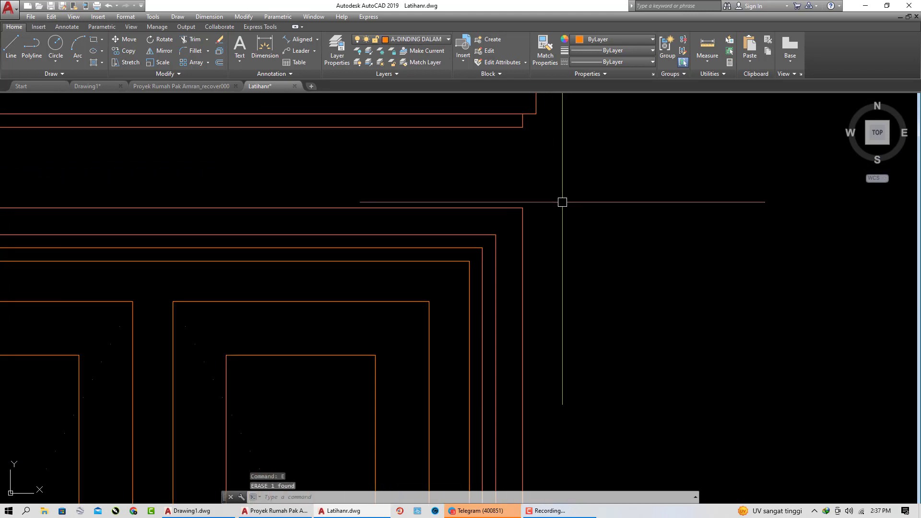
scroll(561, 200, down, 5)
scroll(138, 186, up, 4)
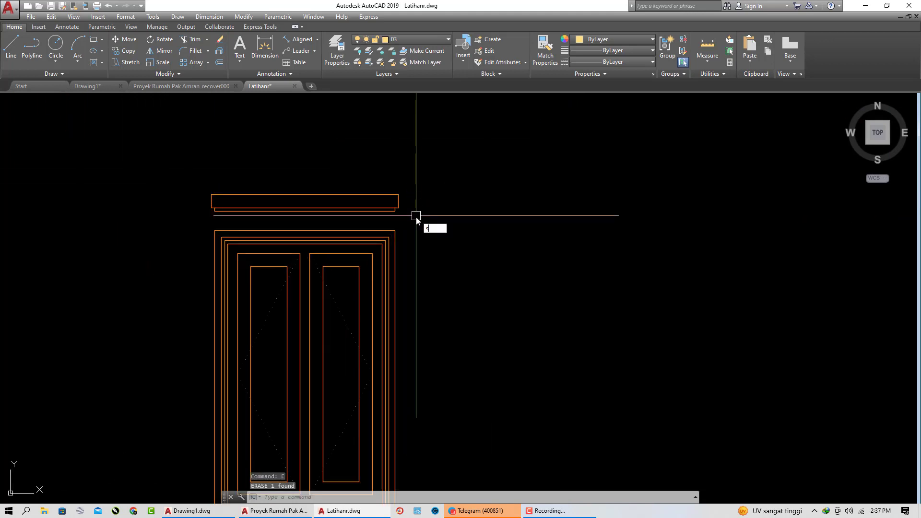
Stretch the right end of the left window's stepped ledge outward by 10
text(s)
key(Return)
scroll(417, 217, up, 4)
click(405, 220)
click(349, 156)
key(Return)
click(444, 196)
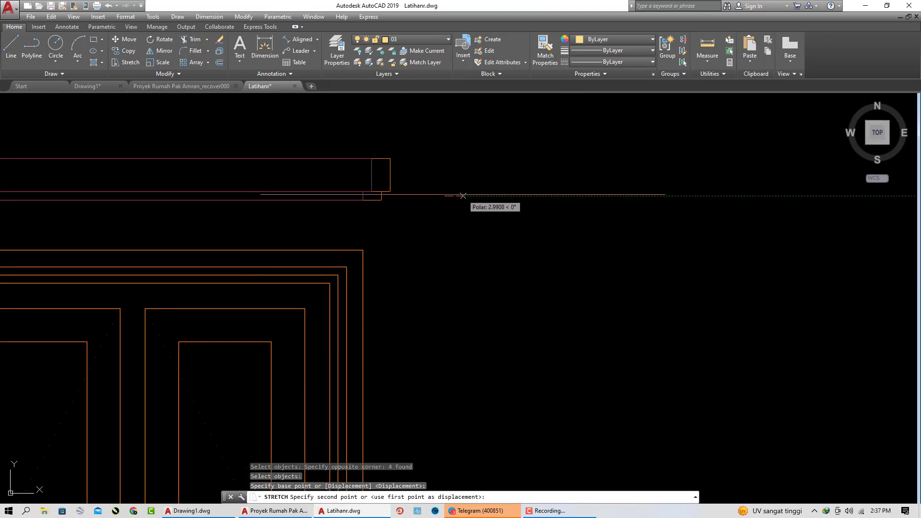
text(10)
key(Return)
scroll(499, 216, down, 4)
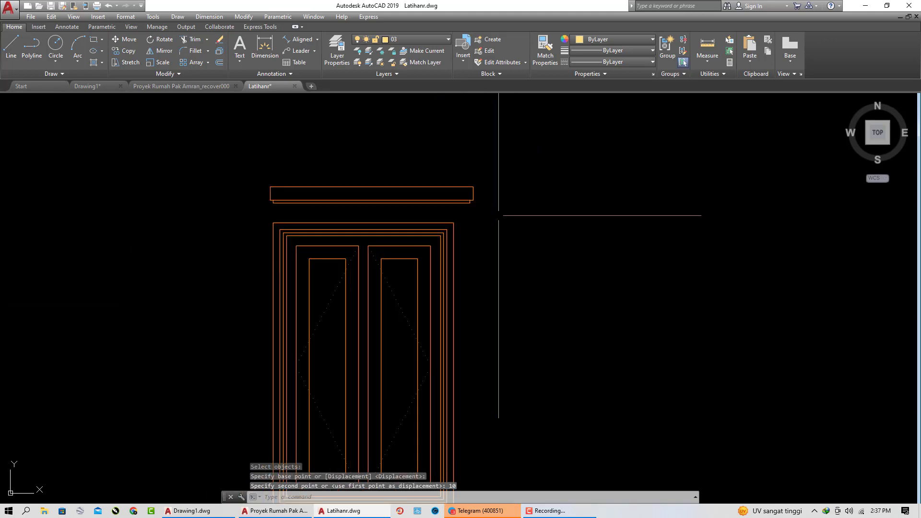
Stretch the left end of the left window's stepped ledge outward by 10
text(s)
key(Return)
scroll(287, 216, up, 4)
click(284, 210)
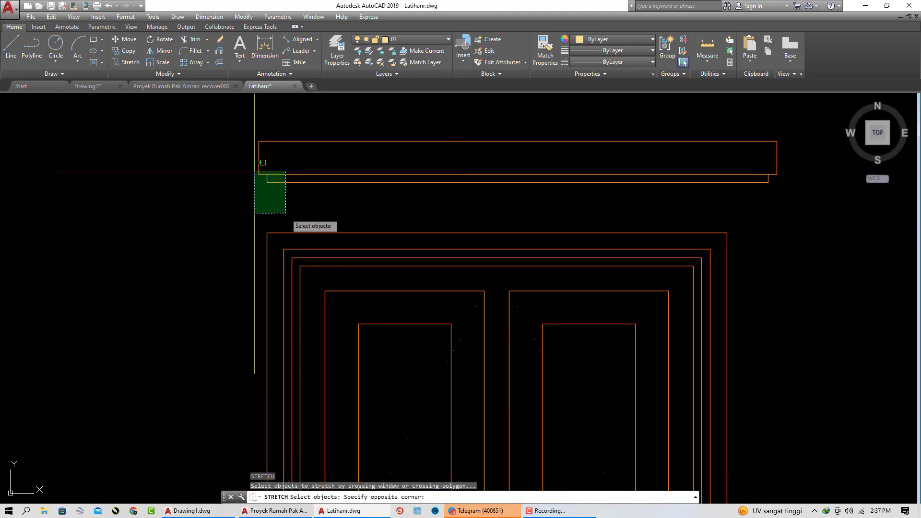
click(208, 133)
key(Return)
click(296, 202)
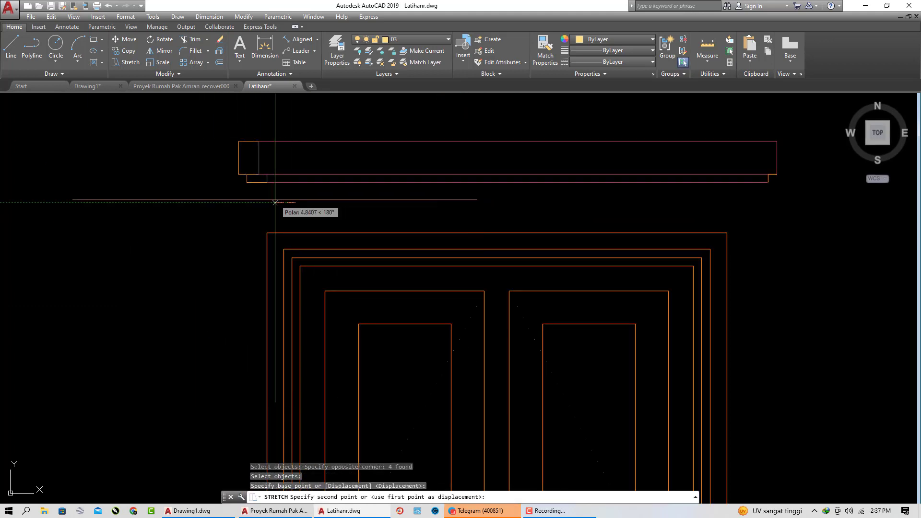
key(Return)
scroll(199, 195, down, 5)
scroll(411, 195, up, 5)
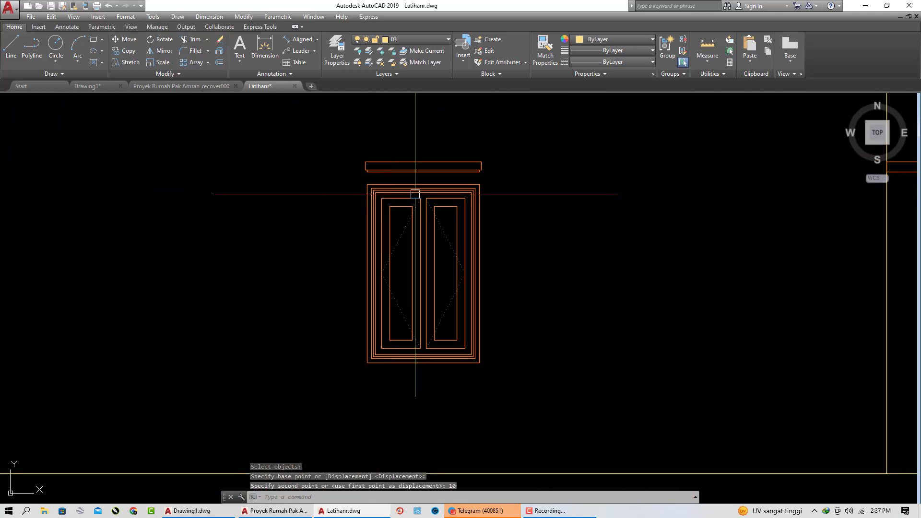
Stretch the right end of the right window's stepped ledge outward by 10
middle_drag(448, 217, 435, 243)
text(s)
key(Return)
scroll(488, 227, up, 4)
click(490, 222)
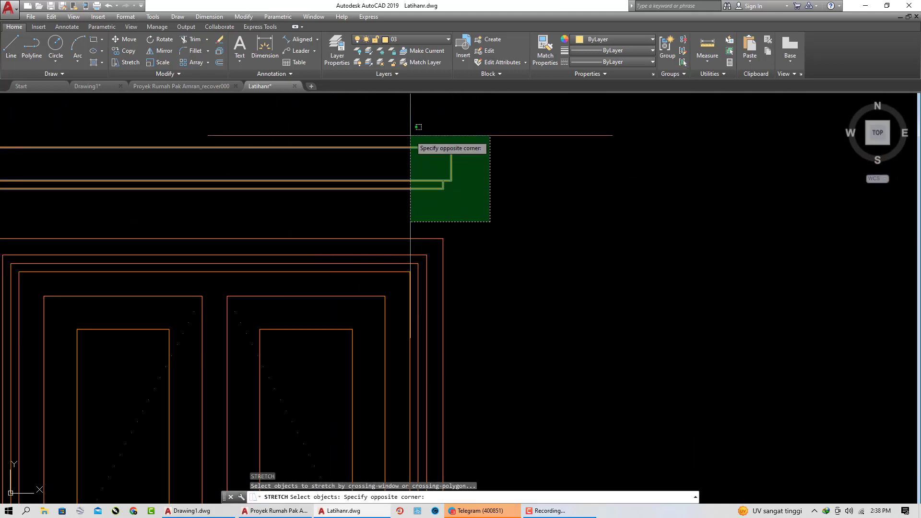
click(410, 135)
key(Return)
click(480, 207)
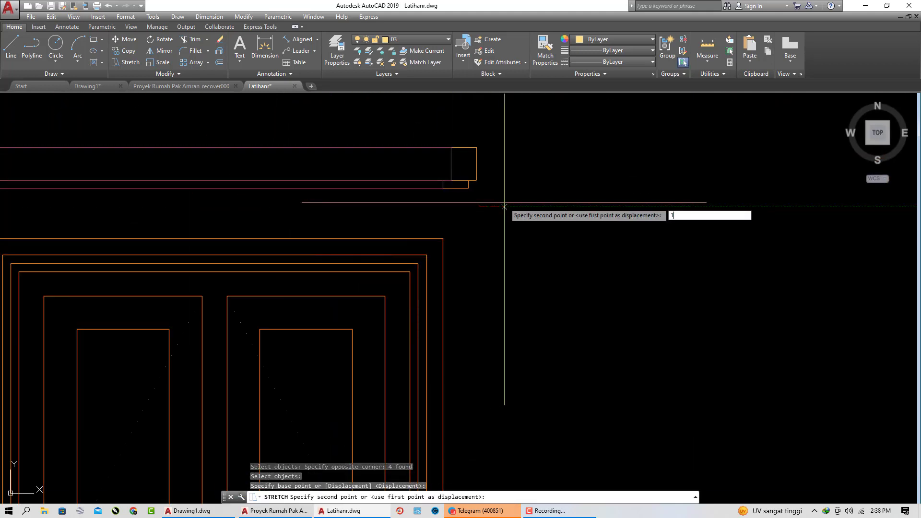
key(Return)
scroll(441, 206, down, 4)
scroll(297, 203, up, 3)
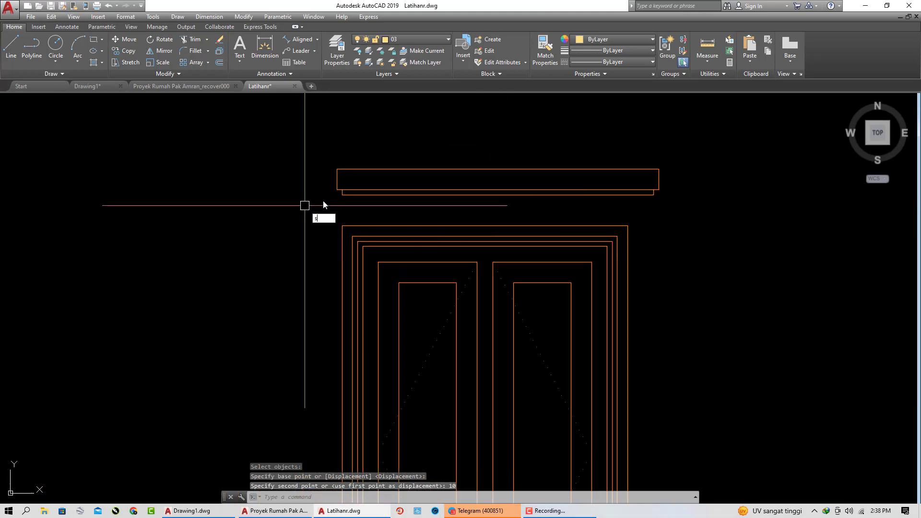
Stretch the left end of the right window's stepped ledge outward by 10
key(Return)
scroll(324, 201, up, 3)
click(401, 213)
click(303, 137)
key(Return)
click(378, 208)
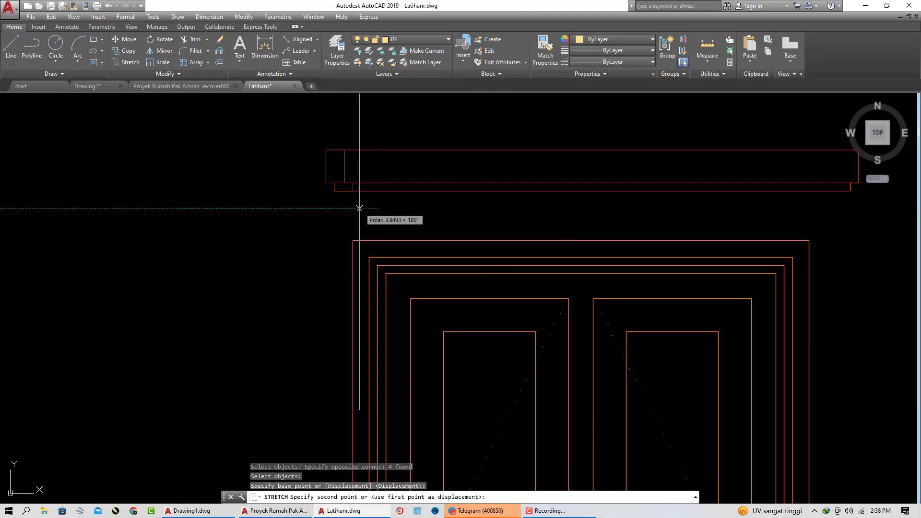
key(Return)
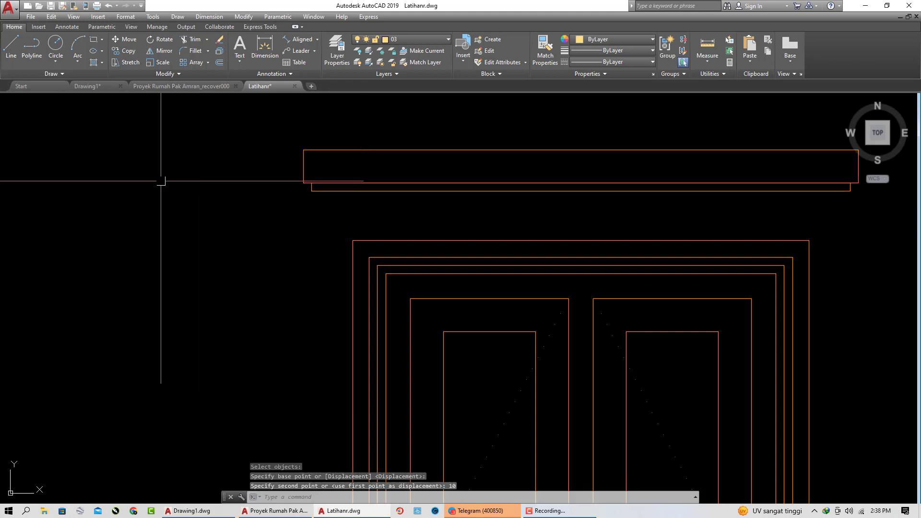
scroll(160, 181, down, 4)
scroll(600, 205, up, 6)
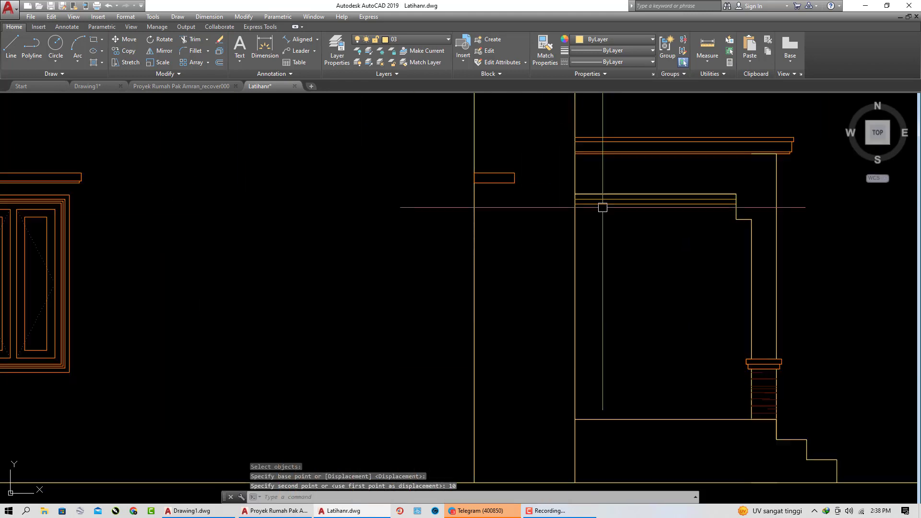
click(93, 39)
scroll(456, 179, up, 5)
click(446, 278)
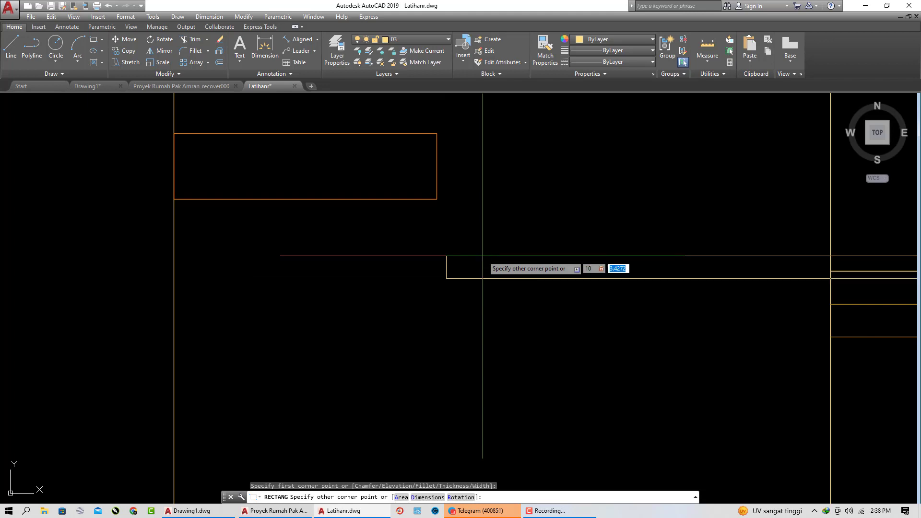
key(Escape)
Draw a 2 by 2 square in the empty space below the plain ledge stub on the wall
click(93, 40)
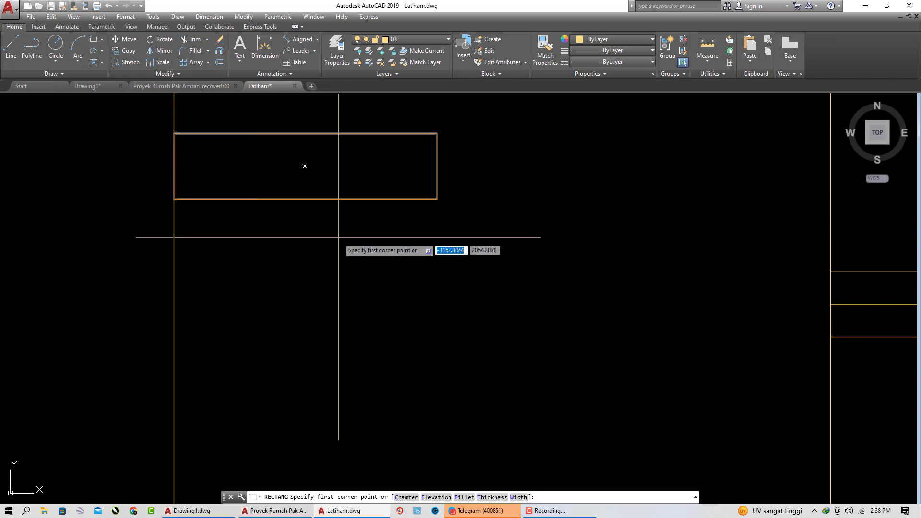
click(345, 298)
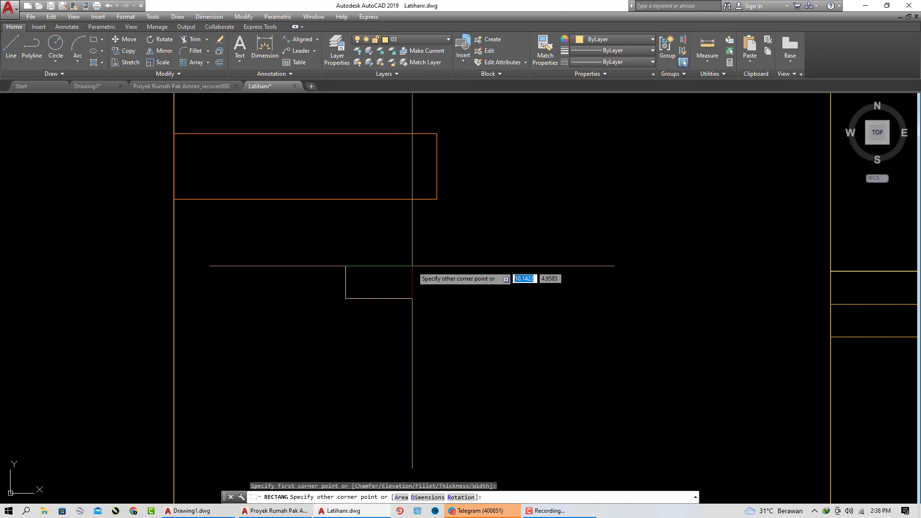
key(Return)
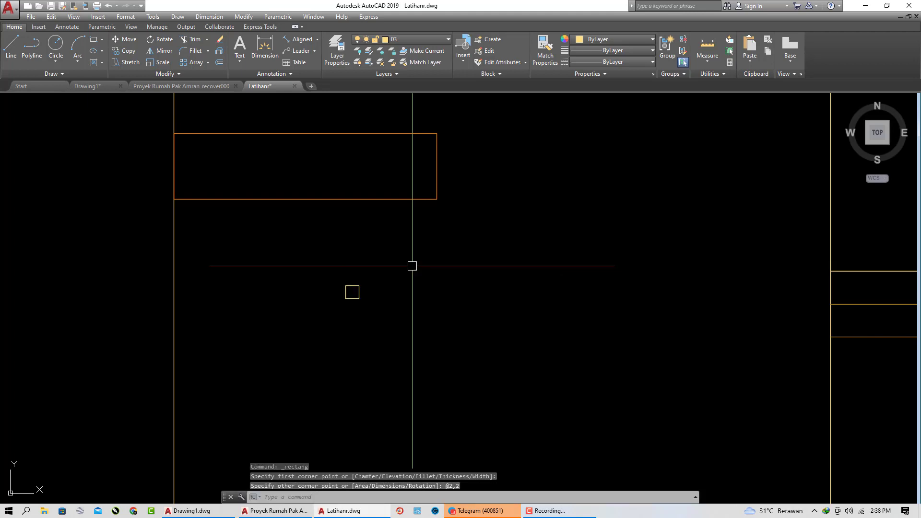
Move the small square so its lower-right corner meets the ledge stub's lower-right corner
click(414, 265)
click(315, 324)
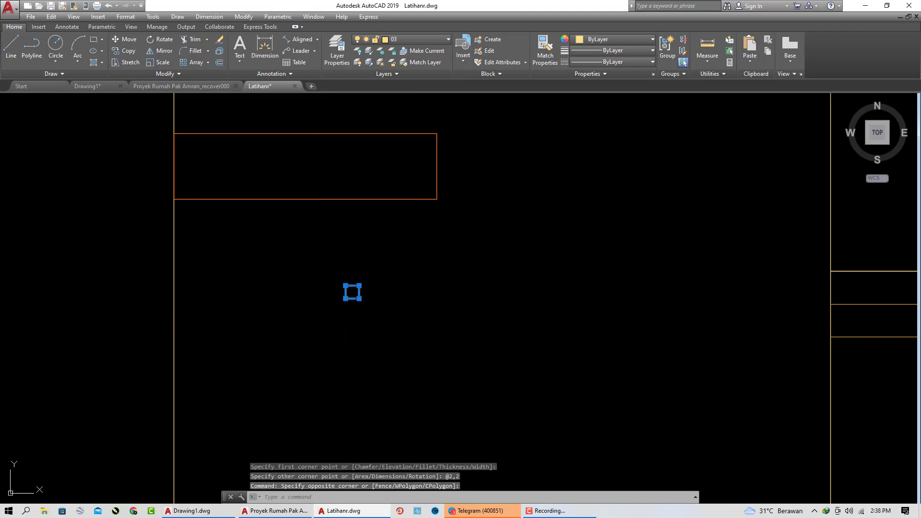
text(m)
key(Return)
click(359, 299)
click(437, 198)
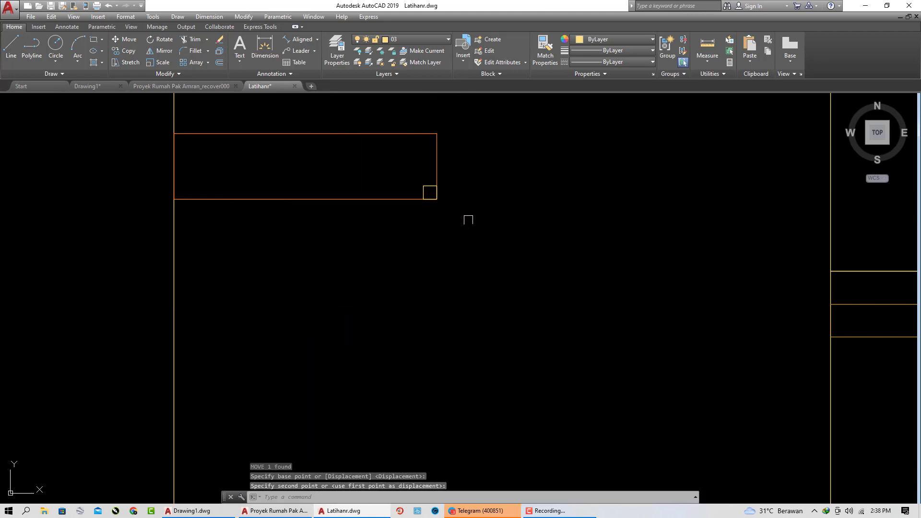
Match the small square's properties to those of the ledge stub
key(Escape)
text(ma)
key(Return)
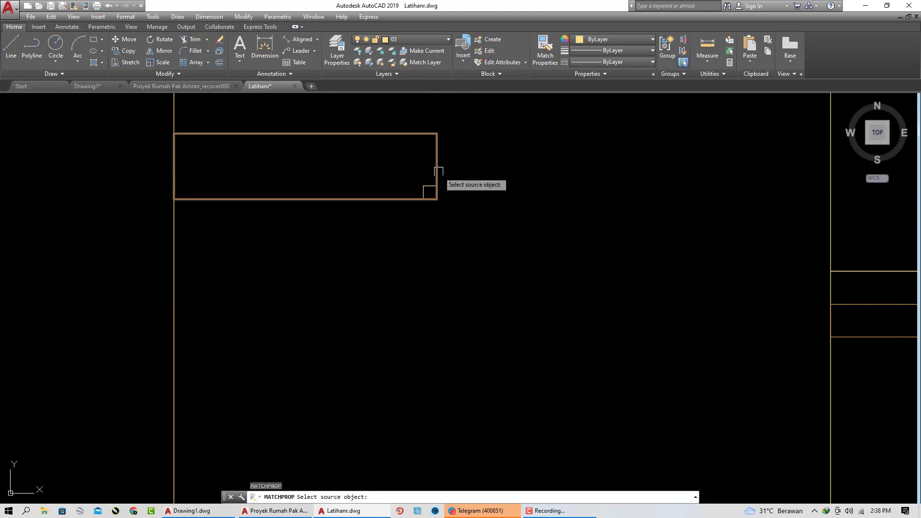
click(428, 190)
scroll(426, 193, up, 2)
key(Escape)
middle_drag(423, 194, 502, 212)
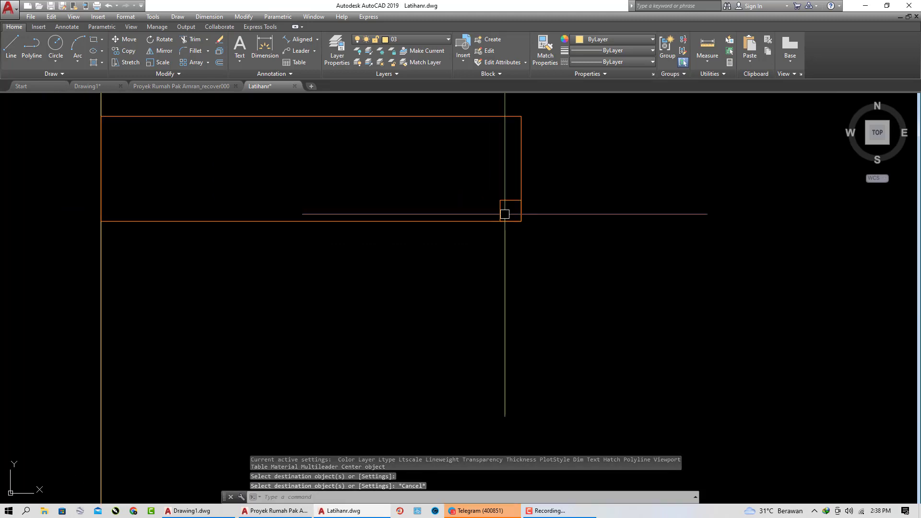
Draw a horizontal line from the small square's upper-left corner to the wall line
text(l)
key(Return)
click(500, 200)
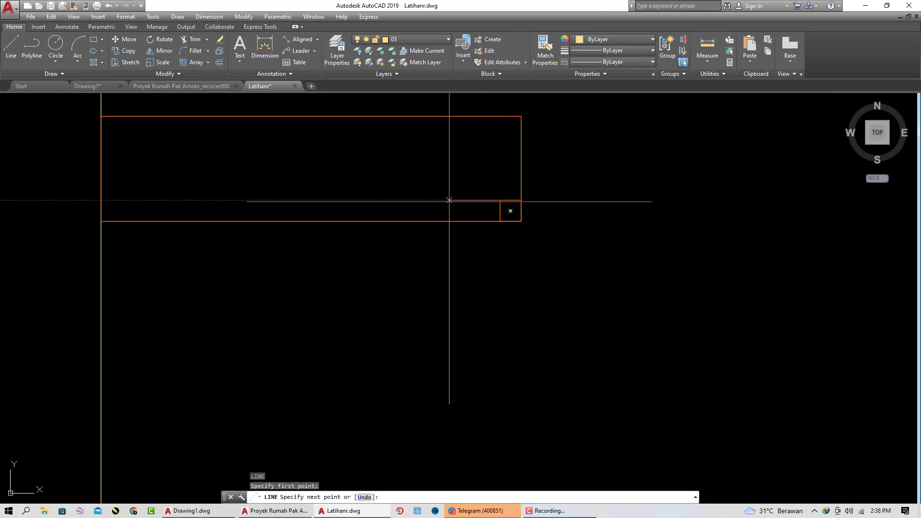
click(107, 198)
key(Return)
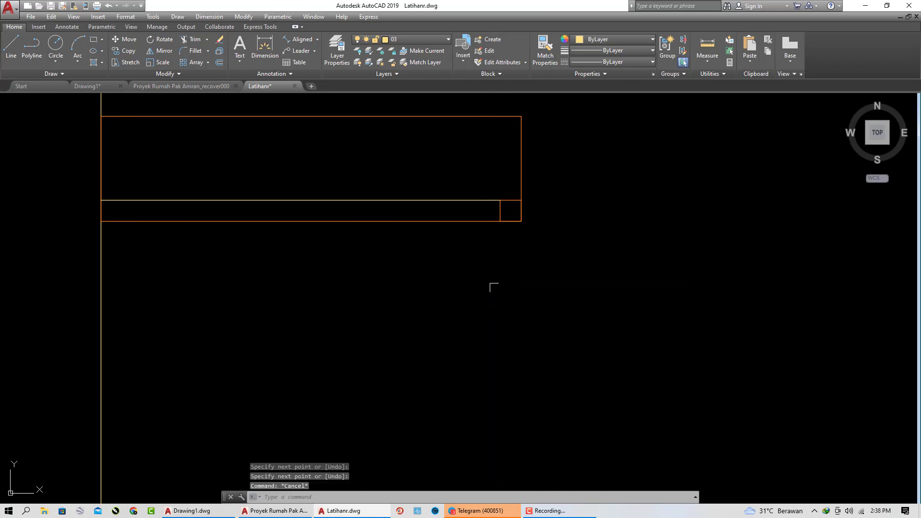
Trim the ledge stub's outer lower corner around the small square to form a step
text(tr)
key(Return)
key(Return)
click(524, 215)
click(514, 214)
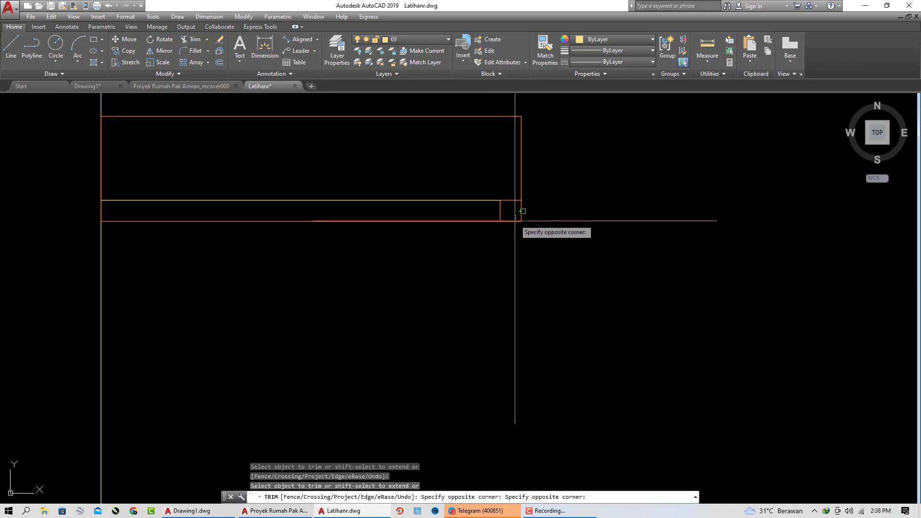
click(514, 222)
key(Escape)
key(Escape)
Match the new horizontal line's properties to those of the ledge stub's outline
text(m)
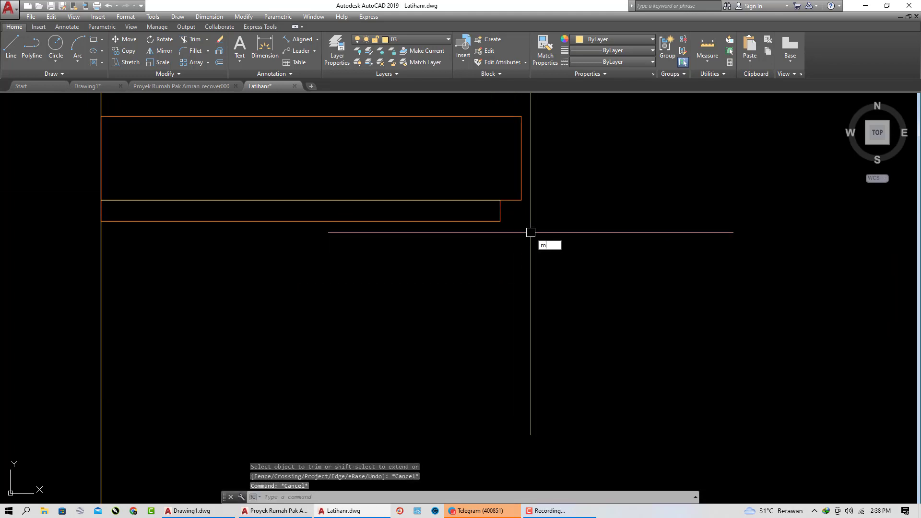
text(a)
key(Return)
click(522, 194)
key(Escape)
scroll(474, 221, down, 5)
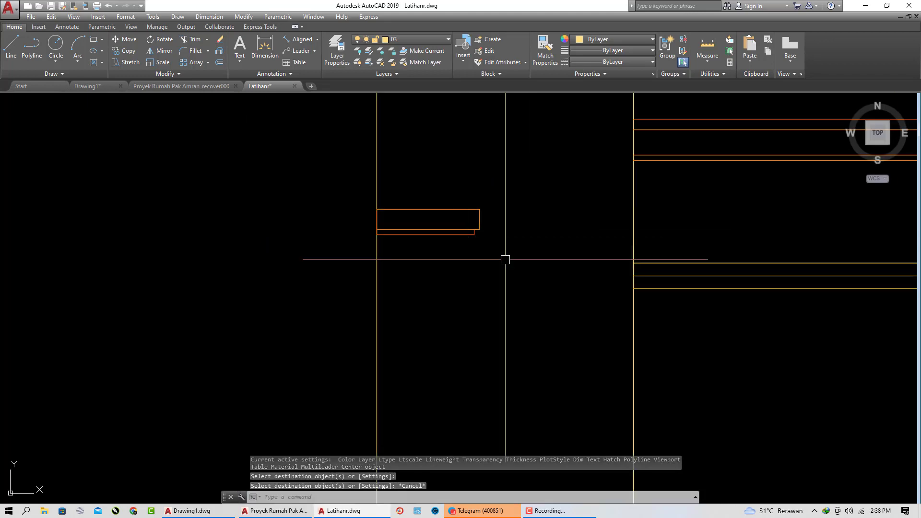
click(509, 263)
click(467, 226)
scroll(452, 255, down, 5)
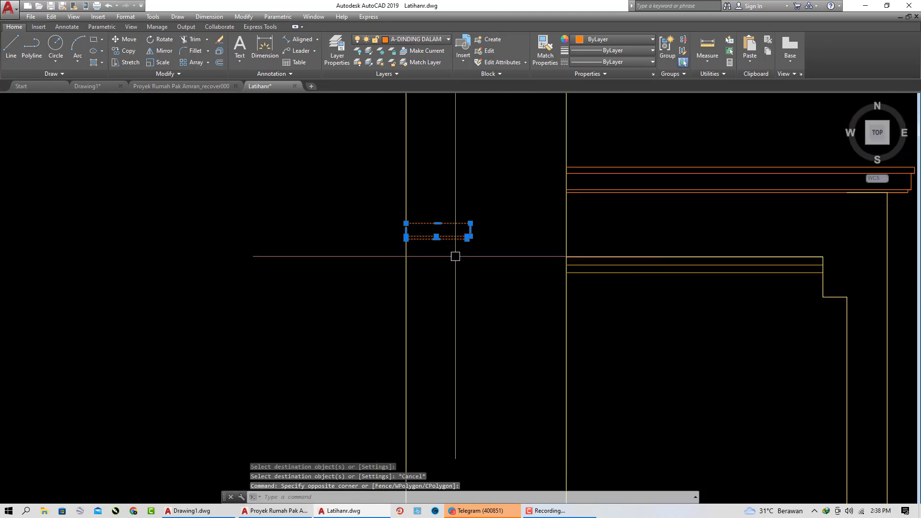
key(Escape)
middle_drag(463, 294, 465, 255)
scroll(539, 457, down, 2)
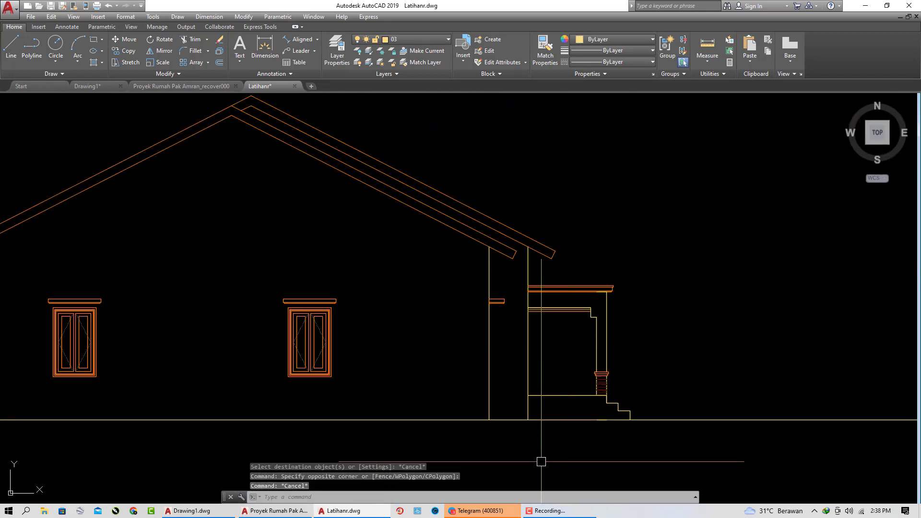
click(547, 511)
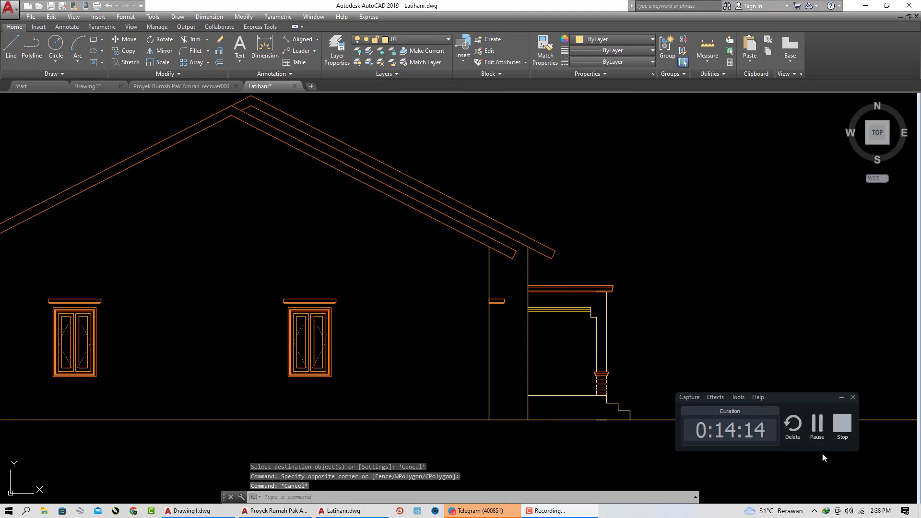
click(817, 425)
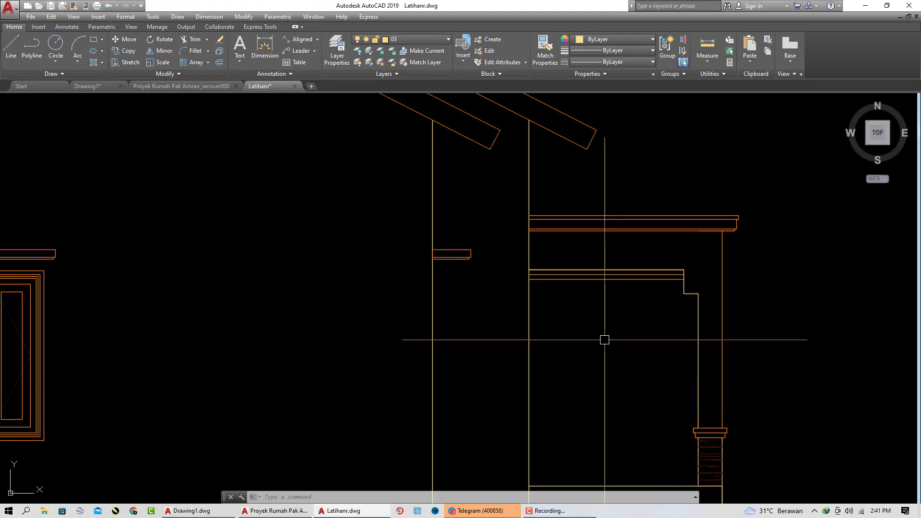
Match the two lower horizontal lines of the porch beam to the properties of the canopy's bottom line
key(Return)
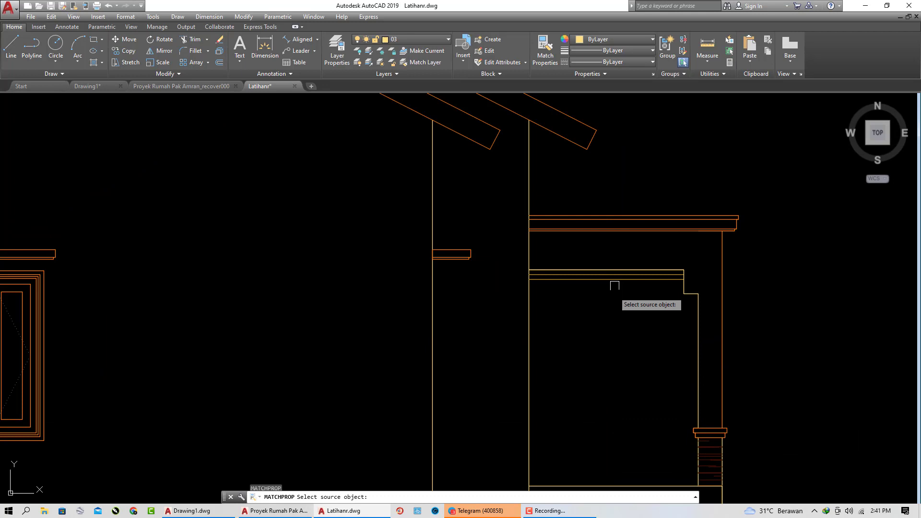
click(616, 231)
scroll(612, 232, up, 4)
click(586, 381)
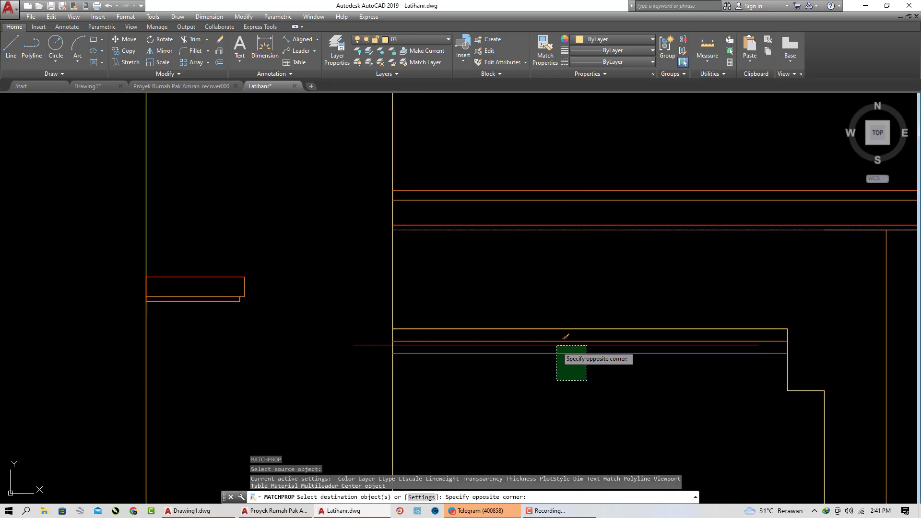
key(Escape)
scroll(590, 284, down, 6)
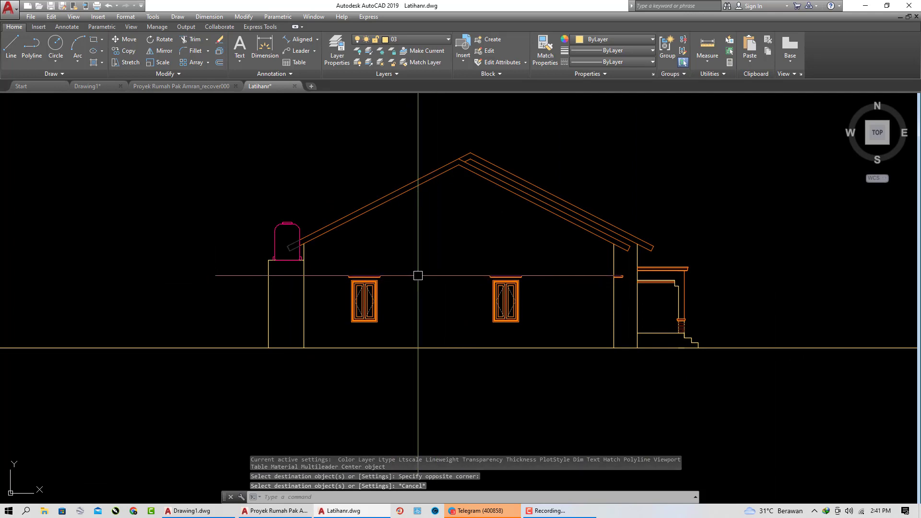
middle_drag(678, 335, 599, 335)
scroll(662, 331, down, 6)
middle_drag(743, 326, 552, 322)
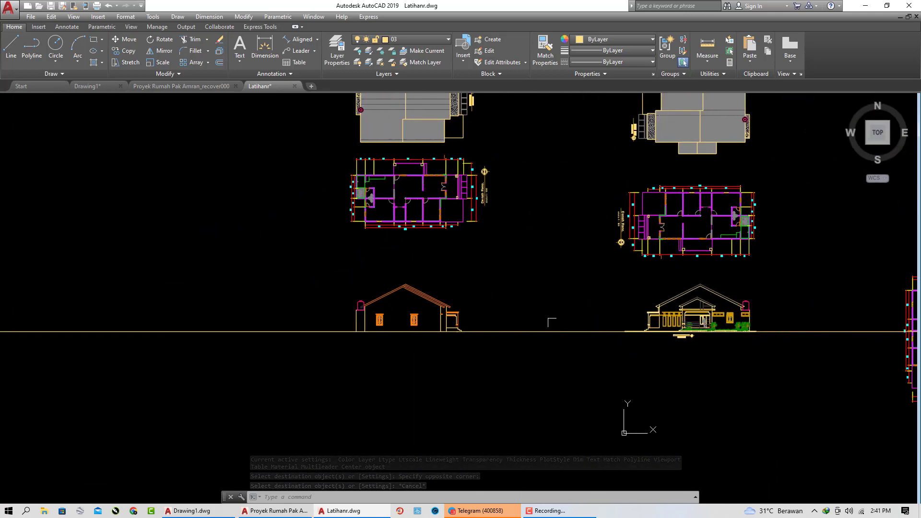
scroll(694, 321, up, 5)
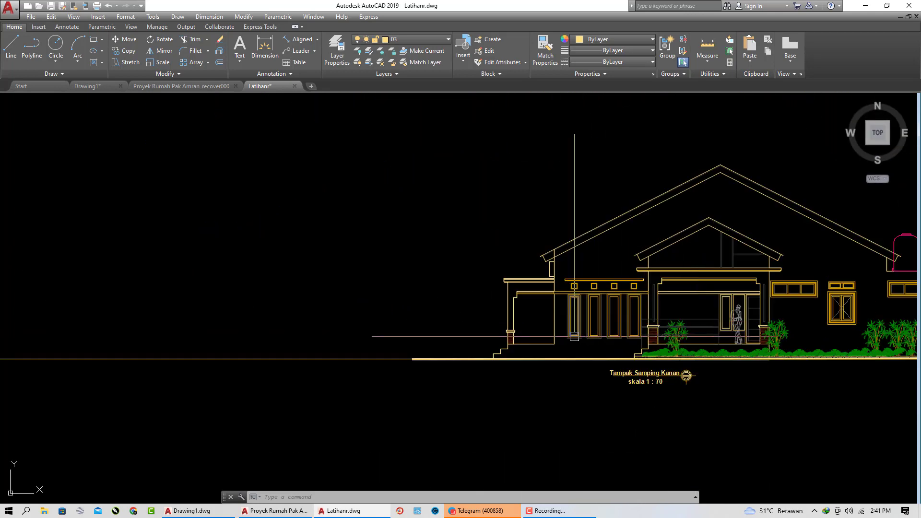
scroll(574, 336, down, 4)
scroll(677, 320, up, 8)
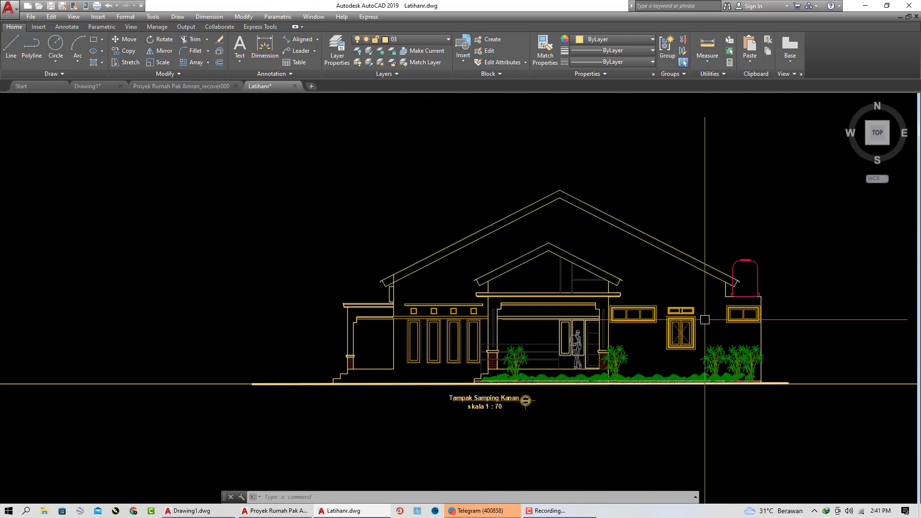
click(737, 280)
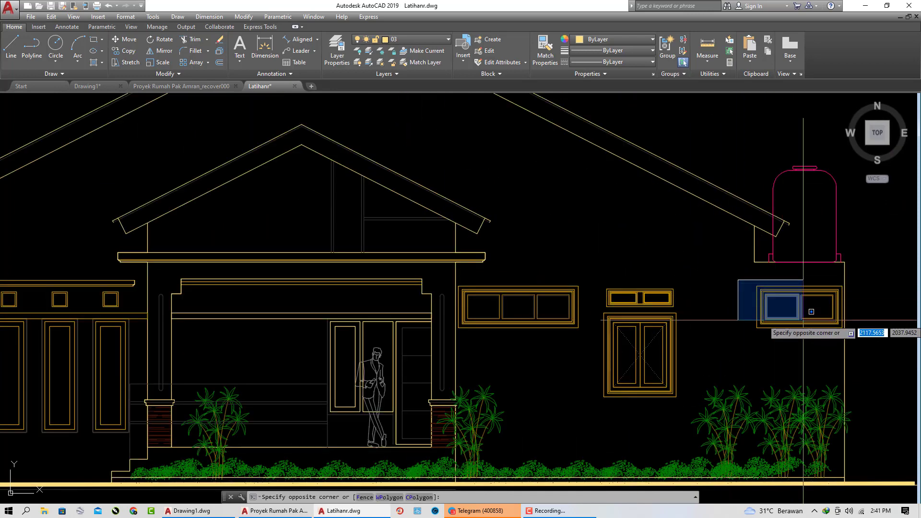
scroll(844, 330, up, 2)
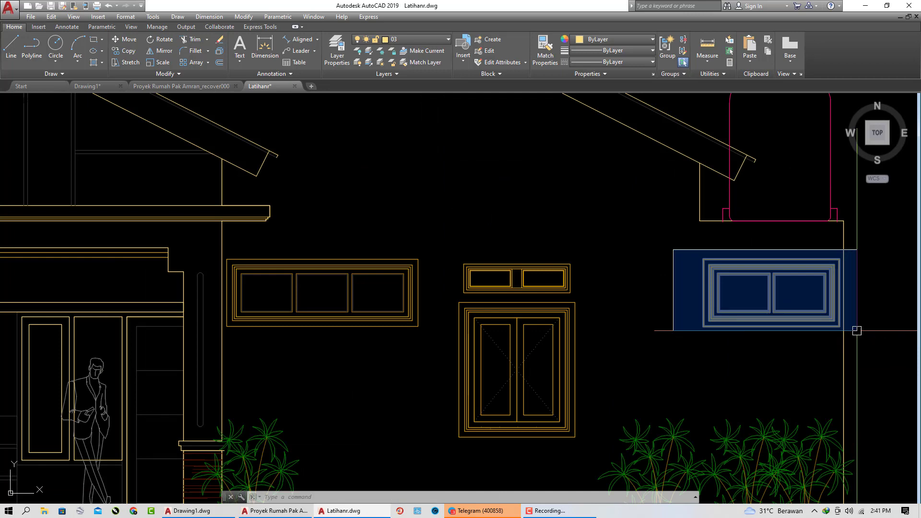
click(855, 330)
scroll(857, 331, down, 3)
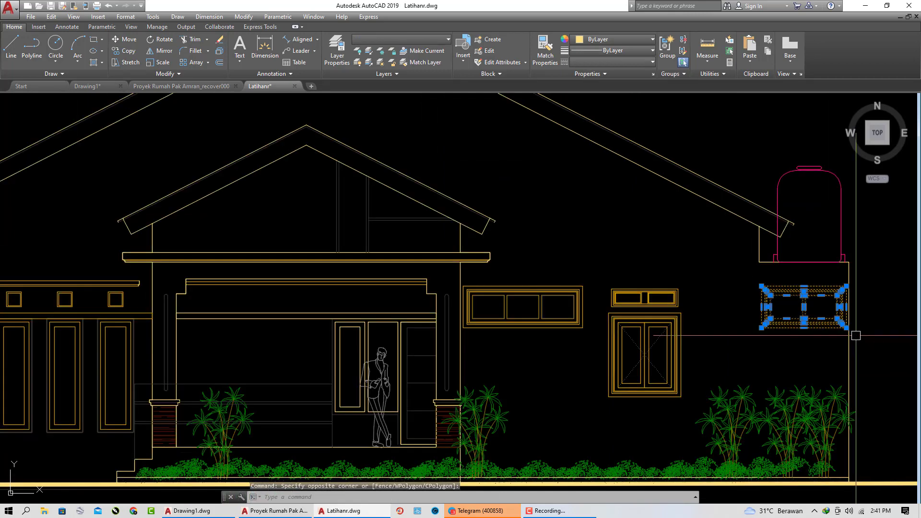
text(co)
key(Return)
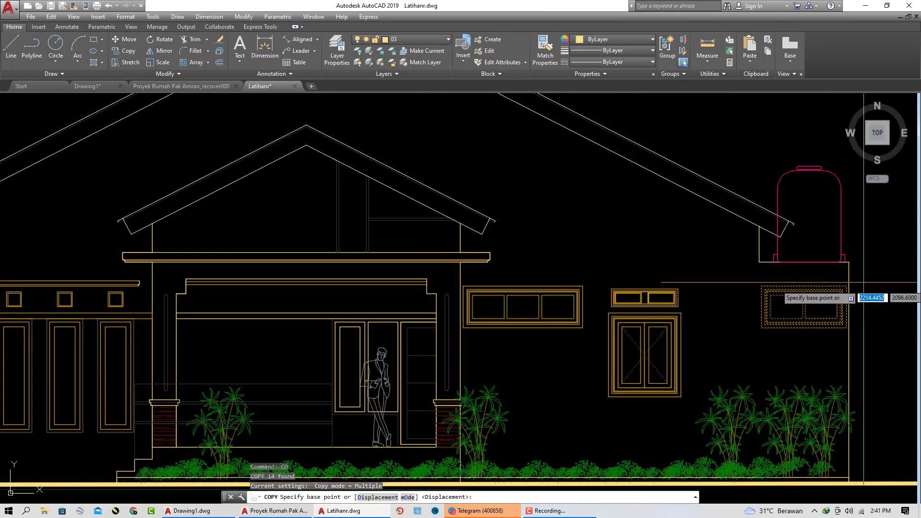
scroll(860, 292, up, 3)
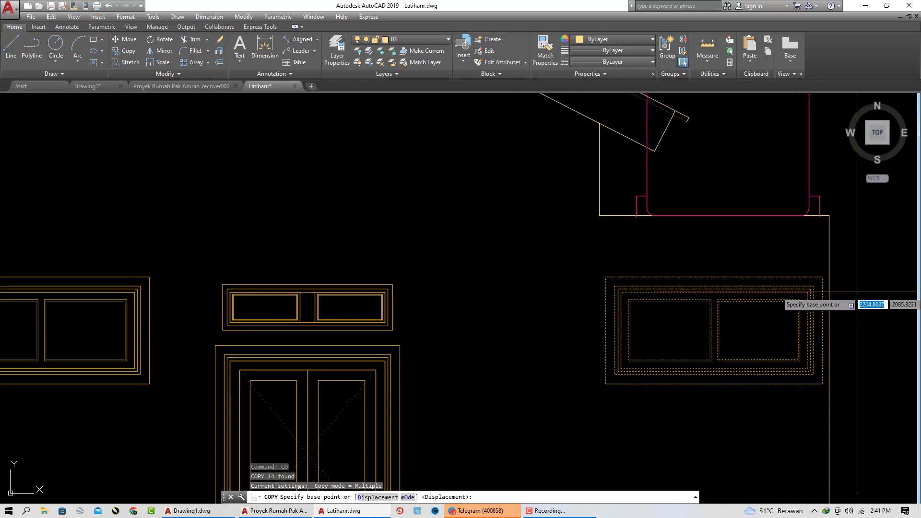
key(Escape)
Draw a horizontal construction line through the top edge of the two-pane window below the water tank in the Tampak Samping Kanan elevation
text(xl)
key(Return)
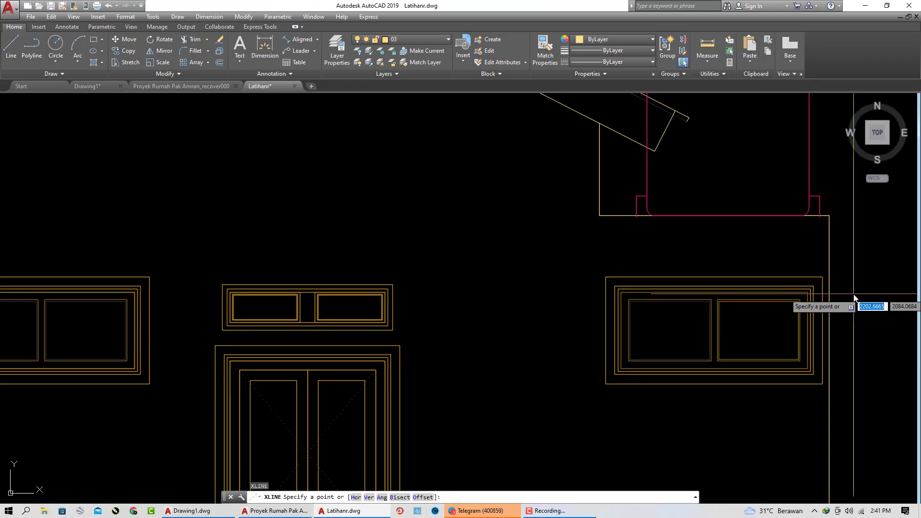
text(h)
key(Return)
click(816, 277)
key(Return)
scroll(828, 326, down, 5)
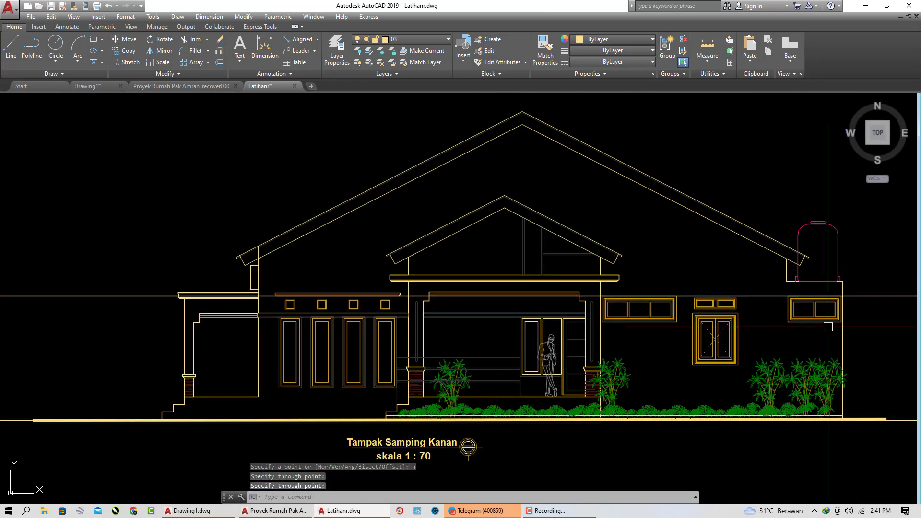
scroll(827, 326, down, 8)
scroll(402, 334, up, 4)
scroll(514, 333, down, 4)
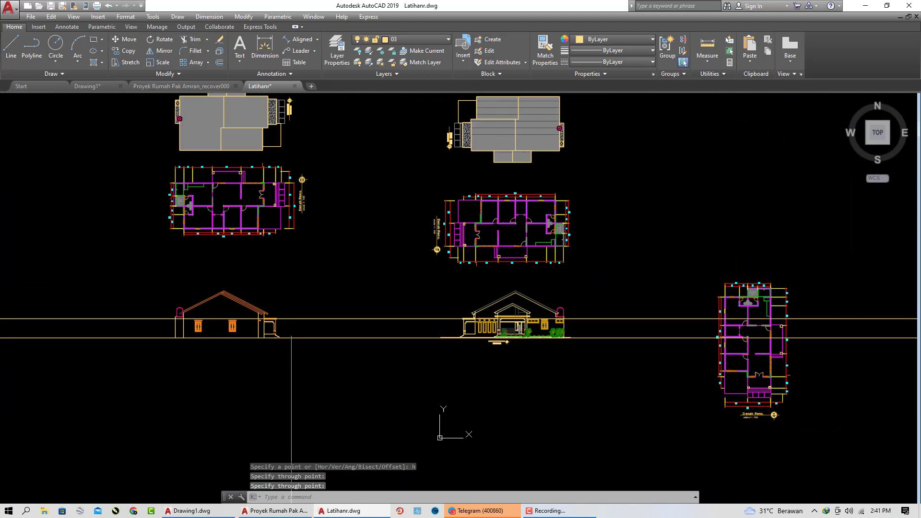
scroll(531, 339, up, 5)
scroll(599, 297, up, 6)
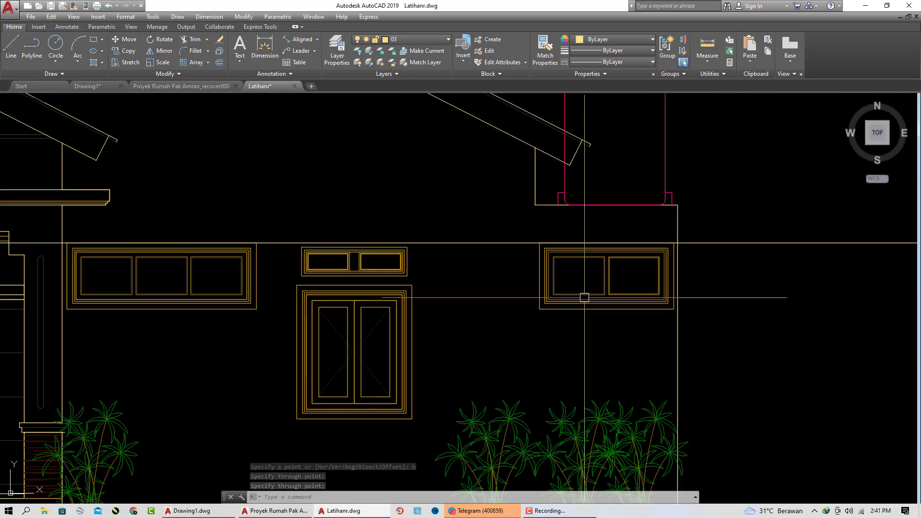
Draw a short horizontal line from the two-pane window's top outer corner to the adjacent outer wall edge
scroll(672, 260, up, 3)
mouse_move(672, 261)
middle_down()
mouse_move(681, 281)
mouse_move(635, 312)
middle_up()
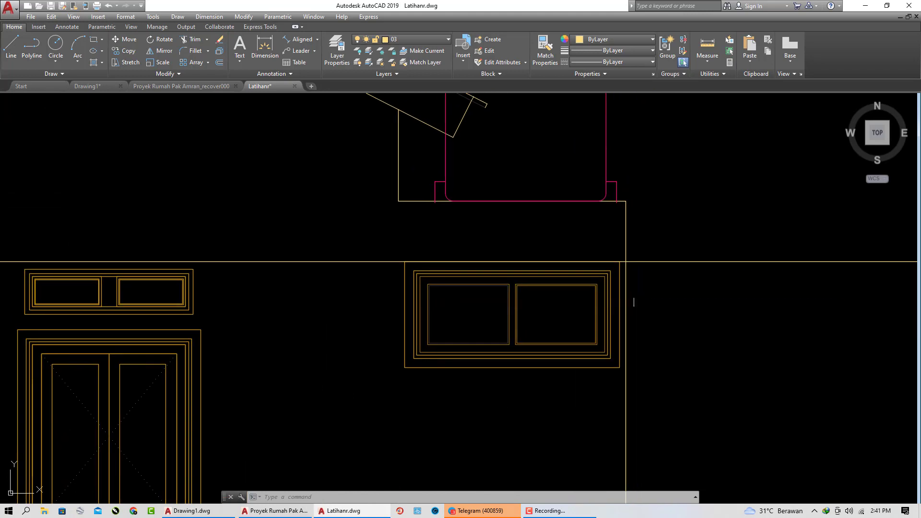
scroll(631, 287, up, 2)
text(l)
key(space)
click(612, 247)
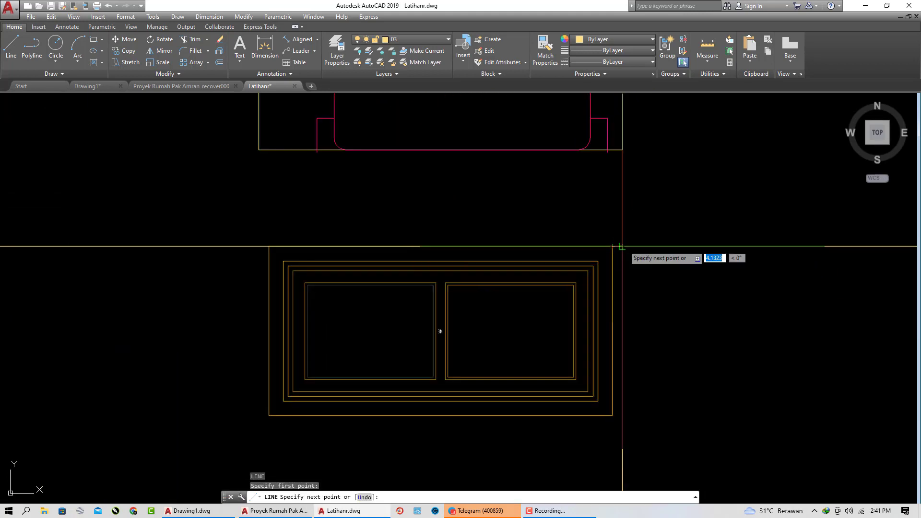
click(621, 247)
key(space)
Copy the two-pane window with its short spacer line to the empty area beside the new elevation's water tank wall
click(203, 217)
click(733, 429)
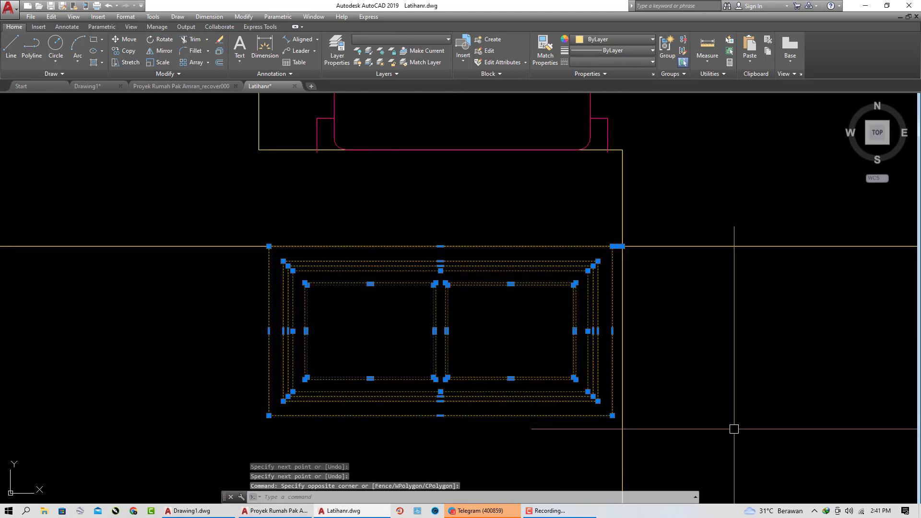
text(co)
key(space)
scroll(726, 430, down, 6)
middle_drag(709, 433, 793, 358)
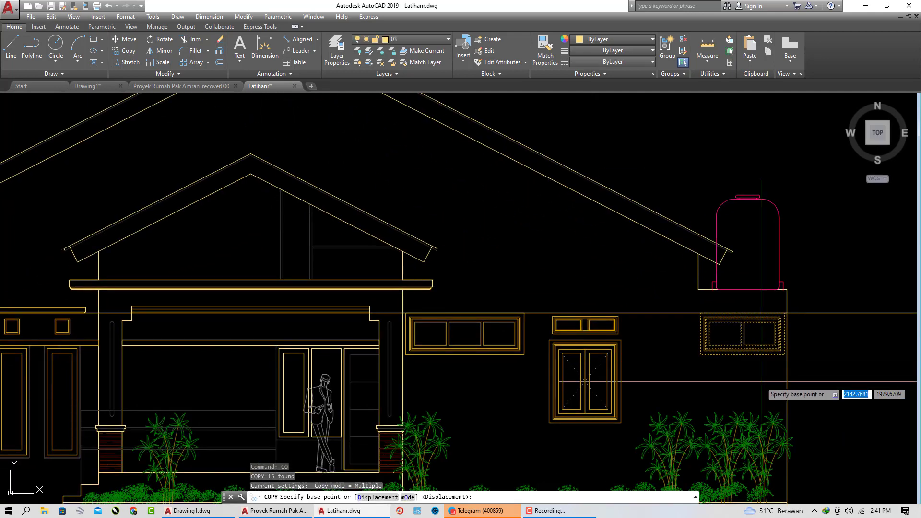
click(759, 382)
scroll(240, 417, down, 4)
middle_drag(165, 425, 718, 361)
mouse_move(395, 364)
middle_down()
mouse_move(831, 352)
mouse_move(779, 346)
middle_up()
middle_drag(433, 354, 575, 338)
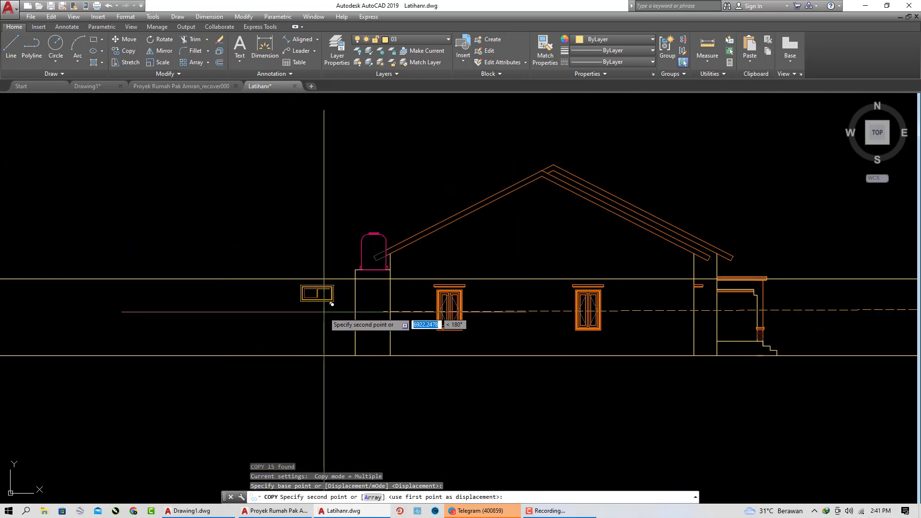
key(Escape)
Mirror the copied window and spacer line about the window's vertical centre line, erasing the source objects
scroll(267, 288, up, 4)
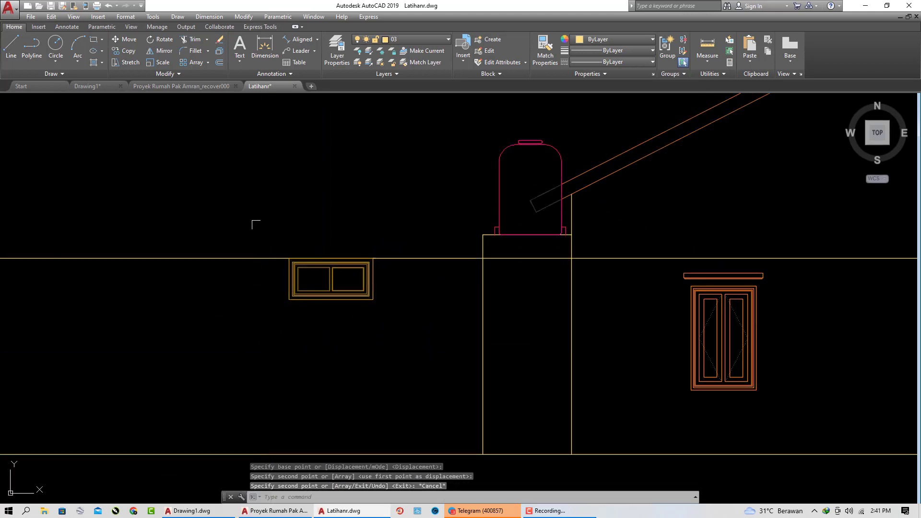
click(253, 216)
click(381, 304)
scroll(336, 292, up, 6)
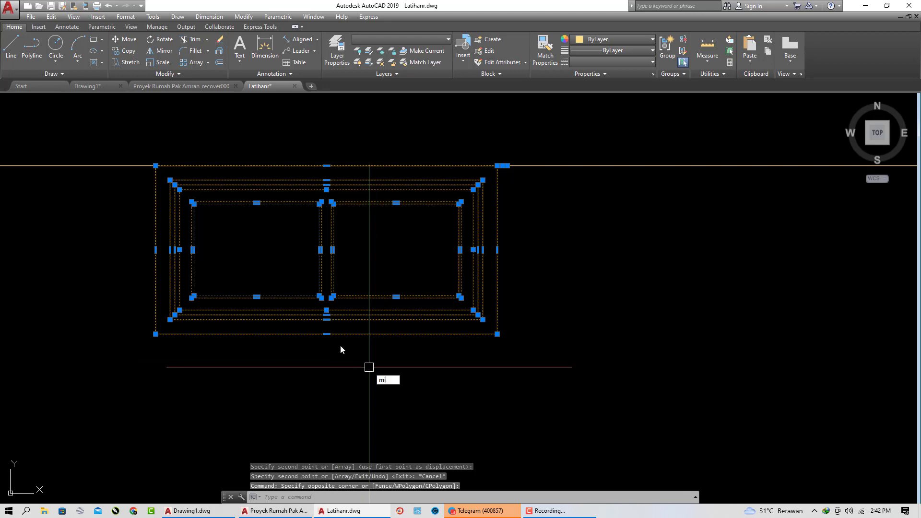
key(Return)
click(326, 334)
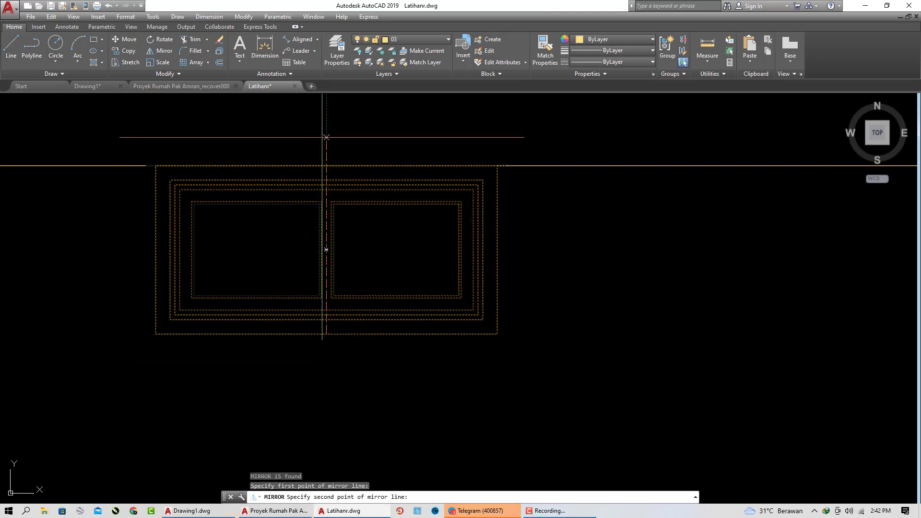
click(327, 119)
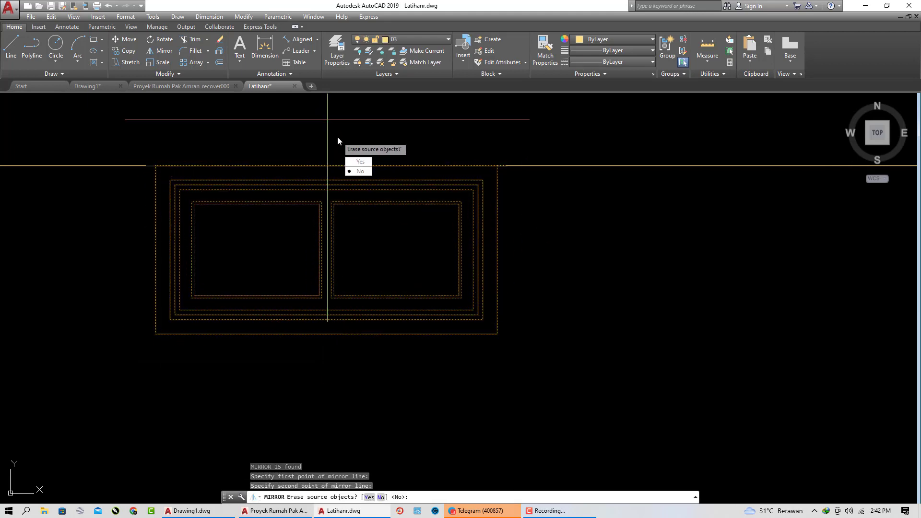
click(360, 162)
Move the mirrored window by its spacer line's outer end to where the construction line meets the outer wall edge below the water tank
scroll(322, 166, down, 2)
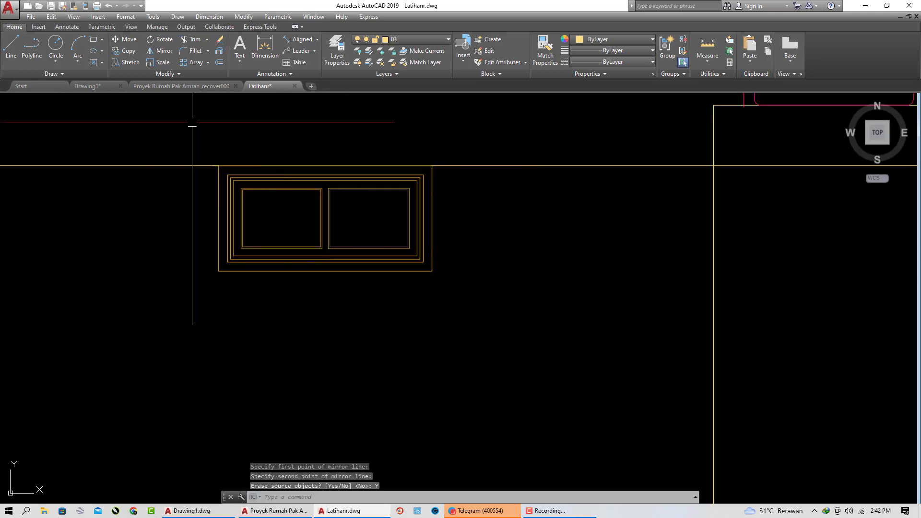
click(175, 113)
click(523, 333)
scroll(522, 333, down, 2)
middle_drag(472, 245, 384, 287)
scroll(359, 239, up, 4)
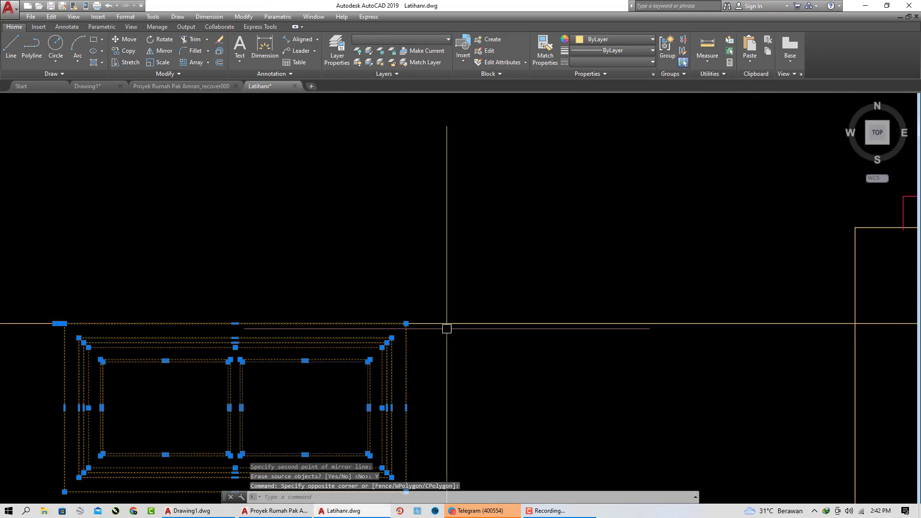
scroll(447, 329, up, 4)
scroll(428, 350, down, 4)
middle_drag(432, 347, 533, 276)
scroll(167, 267, up, 2)
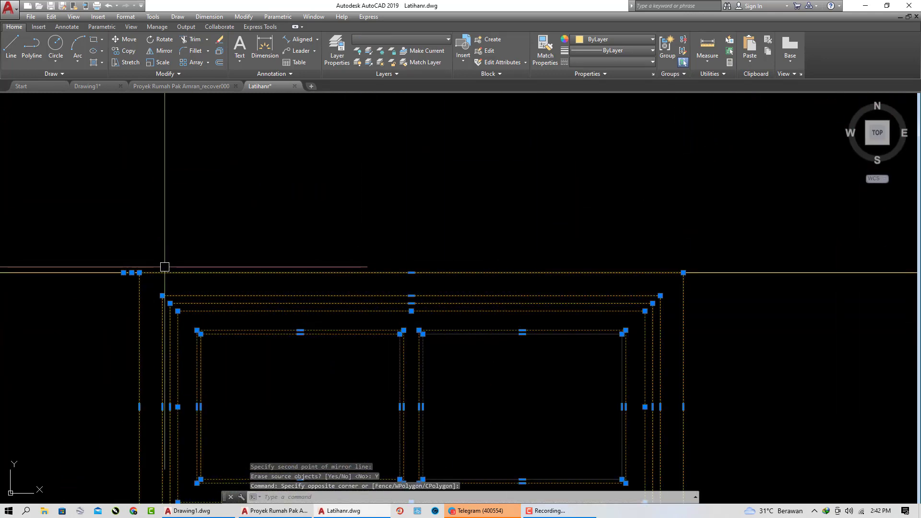
scroll(164, 266, down, 3)
middle_drag(150, 267, 245, 253)
scroll(244, 252, down, 2)
scroll(245, 262, up, 2)
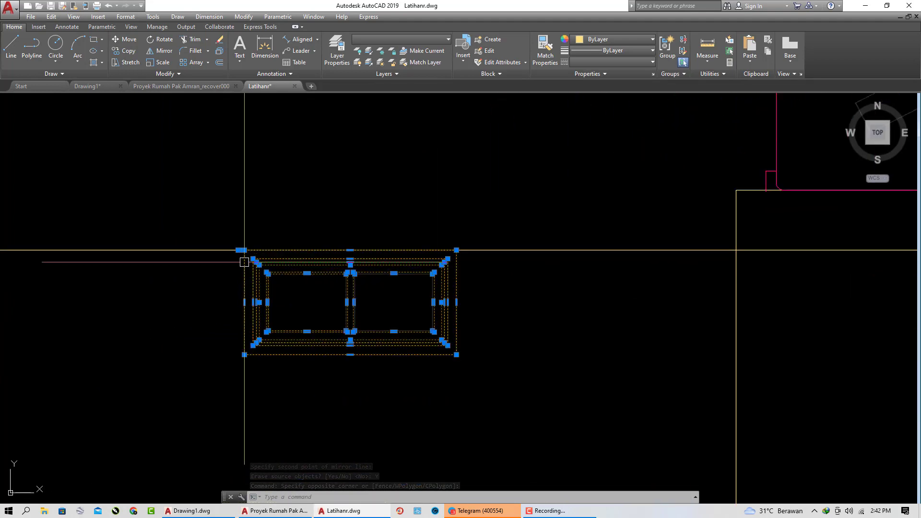
click(184, 206)
click(544, 399)
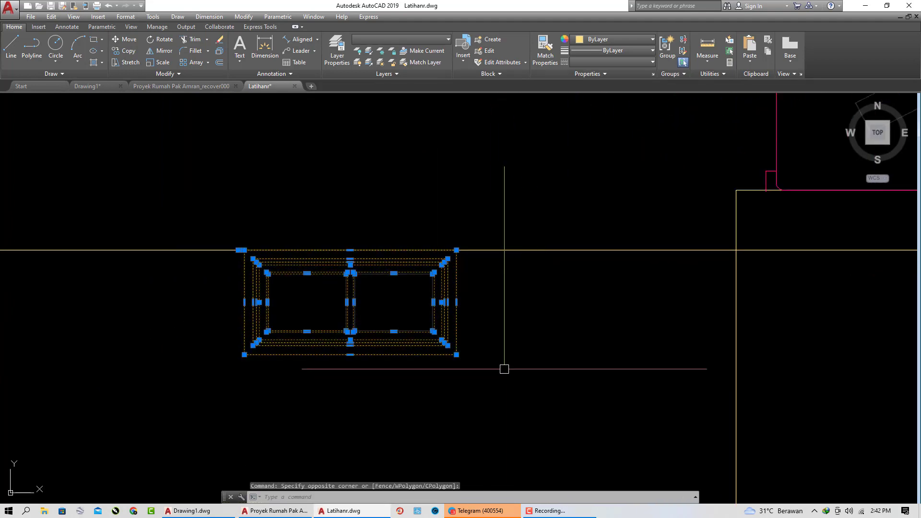
text(m)
key(Return)
scroll(280, 274, up, 5)
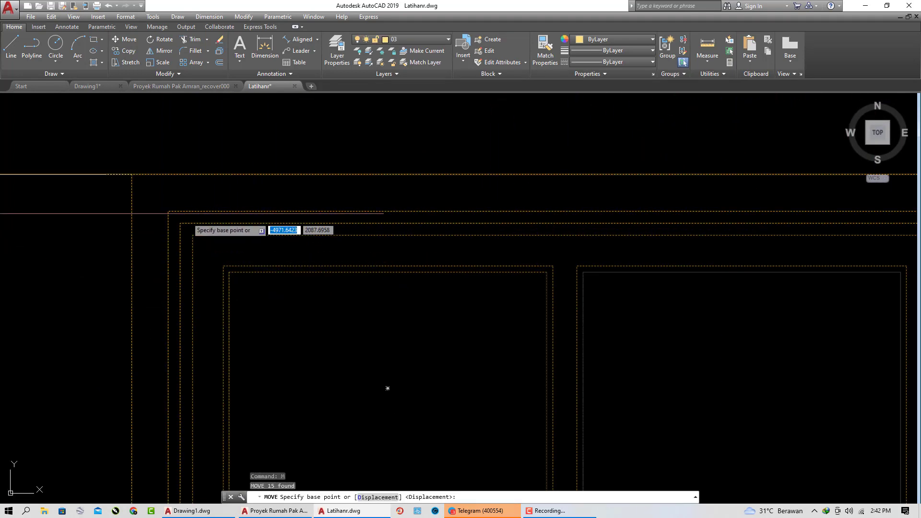
click(115, 162)
scroll(126, 232, down, 5)
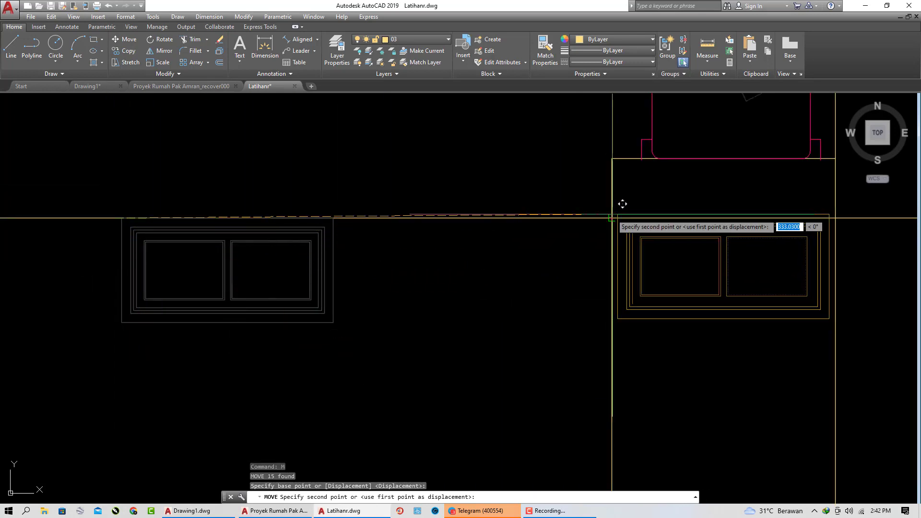
click(621, 205)
key(Escape)
Erase the horizontal construction line at the window's top edge and the short spacer line beside the window
scroll(463, 304, down, 4)
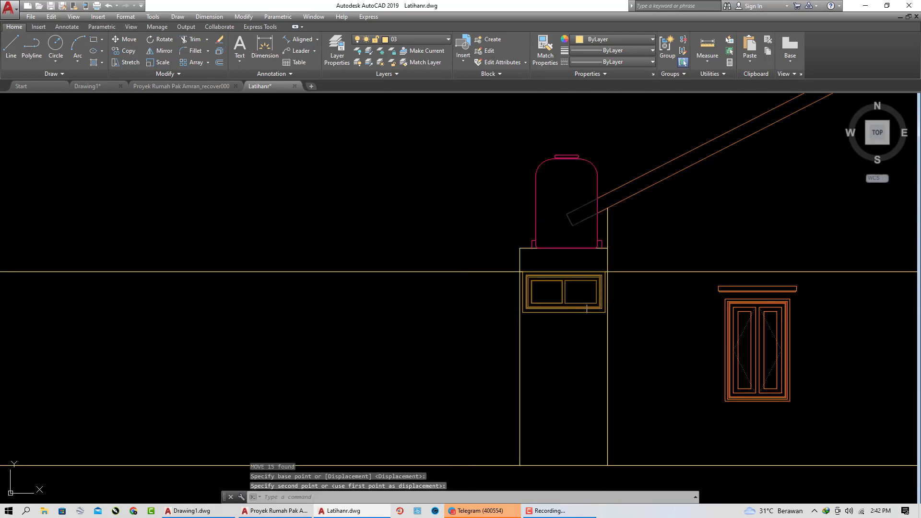
click(647, 272)
text(e)
key(Return)
scroll(464, 345, down, 4)
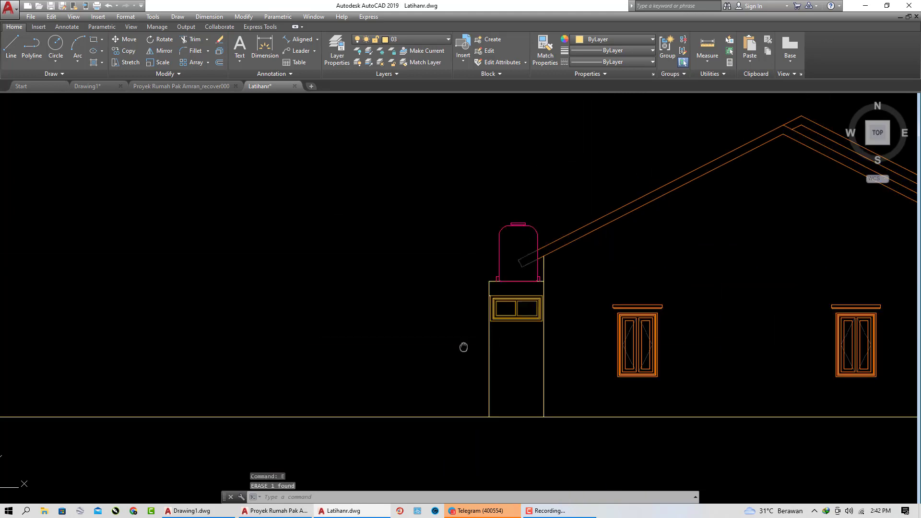
scroll(371, 249, up, 8)
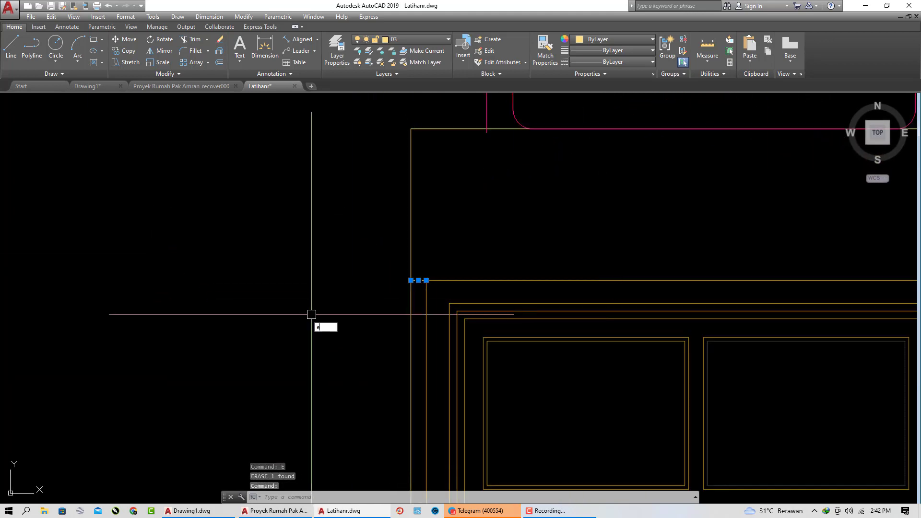
scroll(311, 314, down, 9)
scroll(255, 265, down, 1)
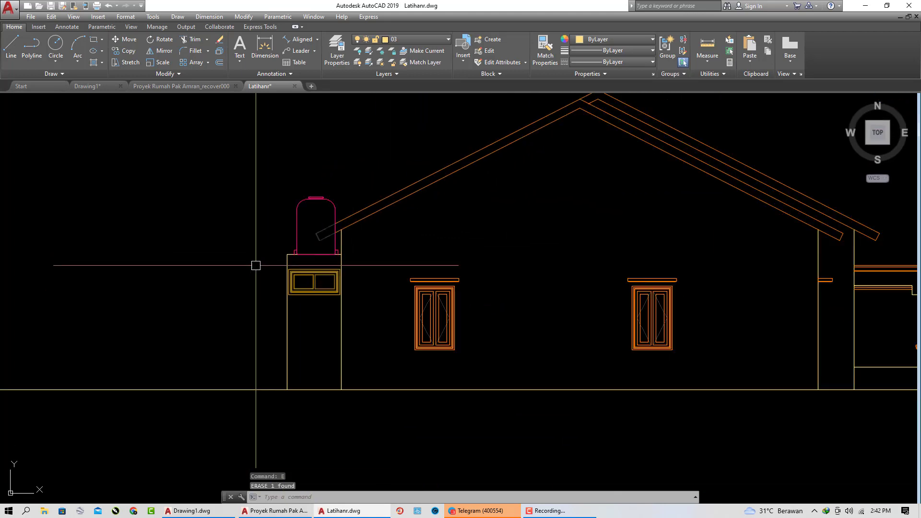
Match all lines of the two-pane window below the water tank to the properties of the neighbouring casement window's frame
scroll(256, 267, down, 1)
mouse_move(253, 285)
middle_down()
mouse_move(214, 288)
mouse_move(244, 324)
middle_up()
scroll(294, 288, up, 2)
scroll(190, 288, up, 2)
text(a)
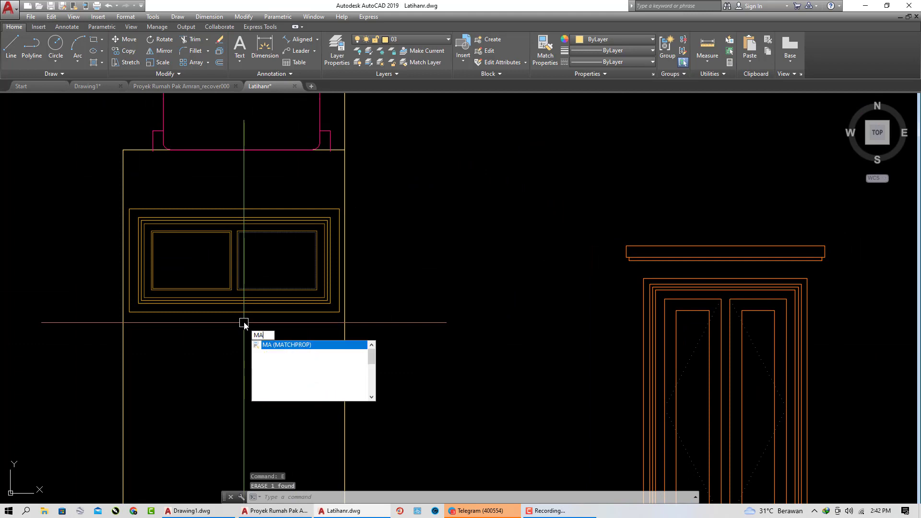
key(Return)
click(657, 308)
click(298, 311)
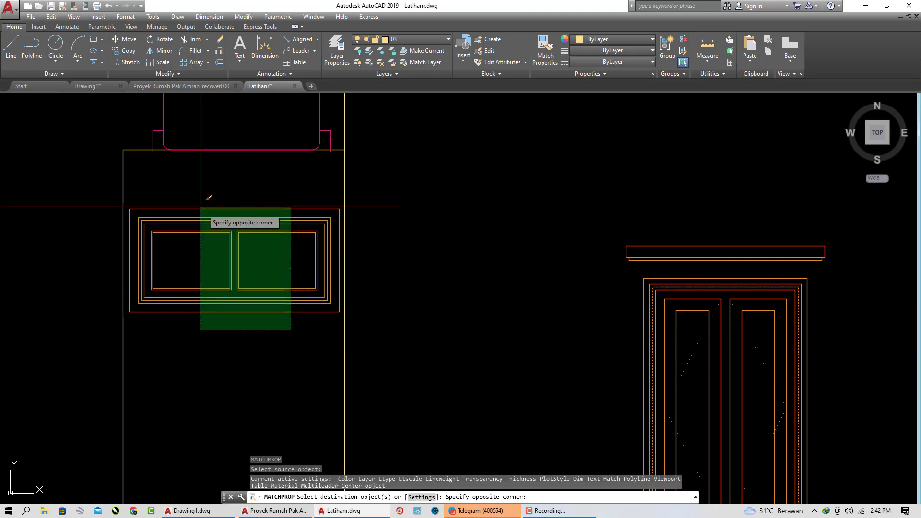
click(163, 197)
click(171, 254)
click(137, 215)
key(Return)
scroll(278, 264, down, 6)
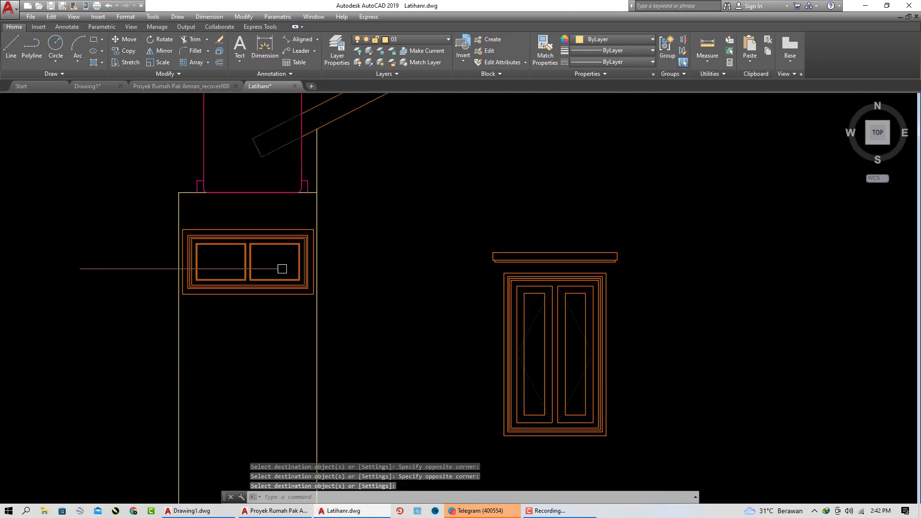
middle_drag(375, 286, 366, 249)
scroll(290, 237, up, 4)
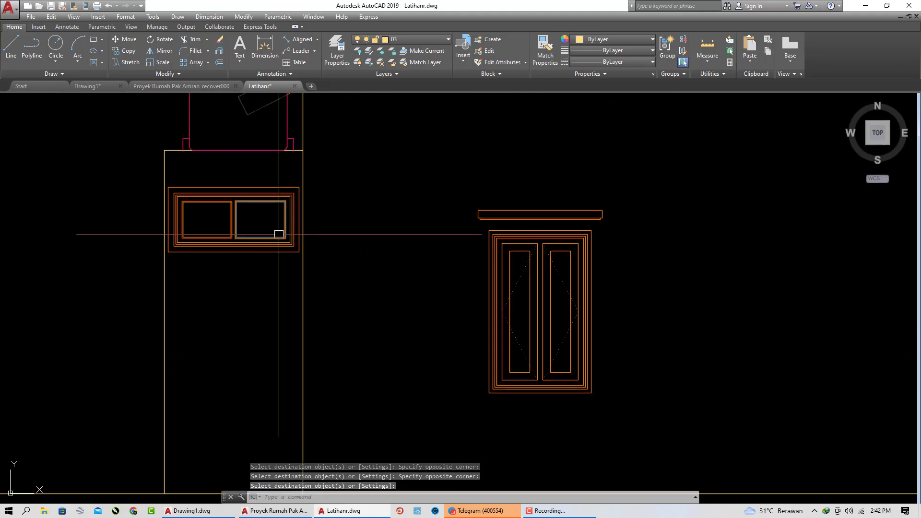
Copy the thick ground line from the Tampak Samping Kanan elevation to the base of the new elevation, using the porch step's foot as base point
scroll(279, 235, down, 5)
scroll(539, 304, down, 2)
middle_drag(538, 304, 476, 304)
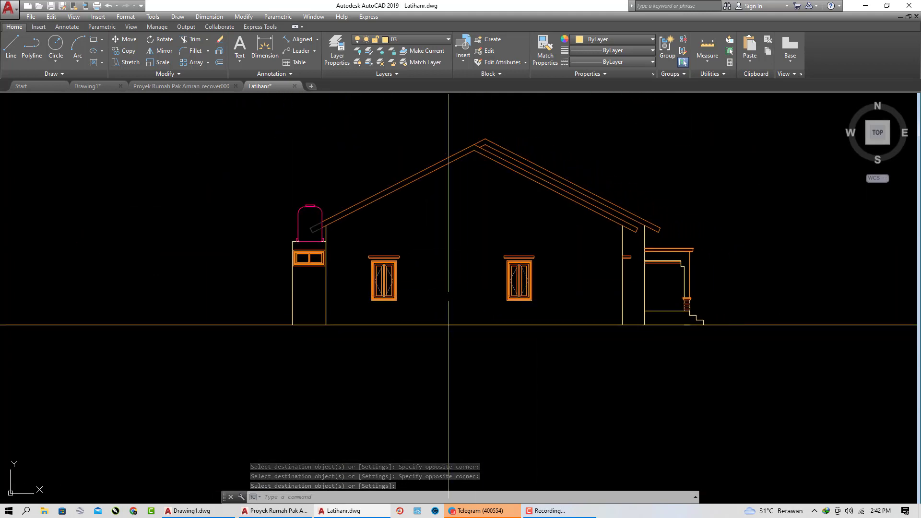
middle_drag(558, 341, 309, 340)
scroll(568, 349, down, 4)
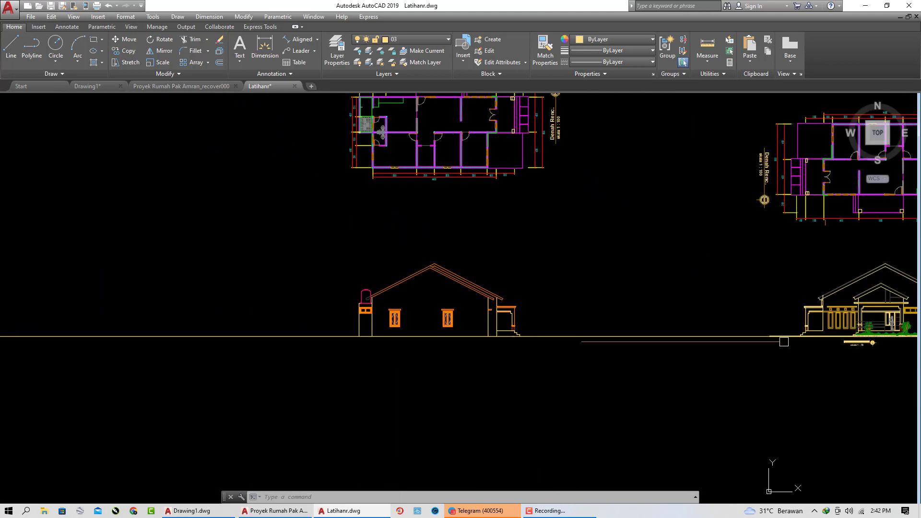
scroll(784, 342, up, 4)
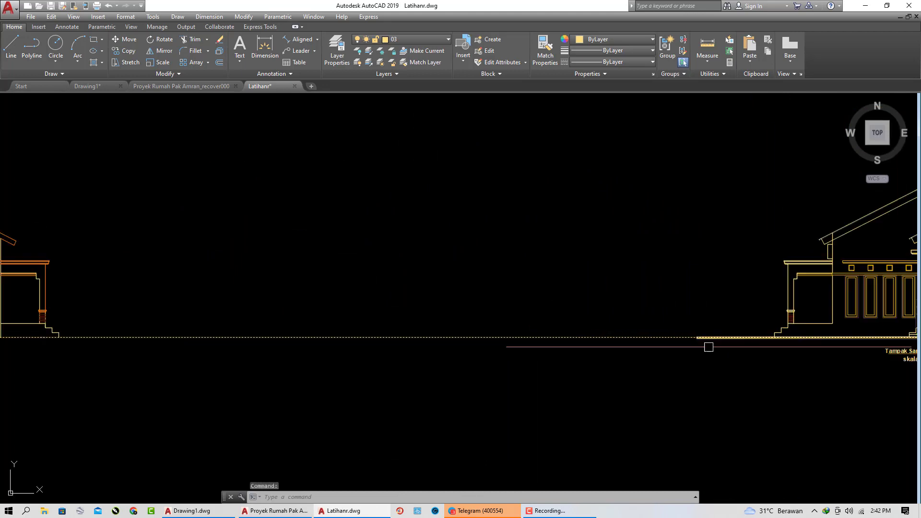
middle_drag(265, 334, 232, 324)
scroll(639, 324, up, 4)
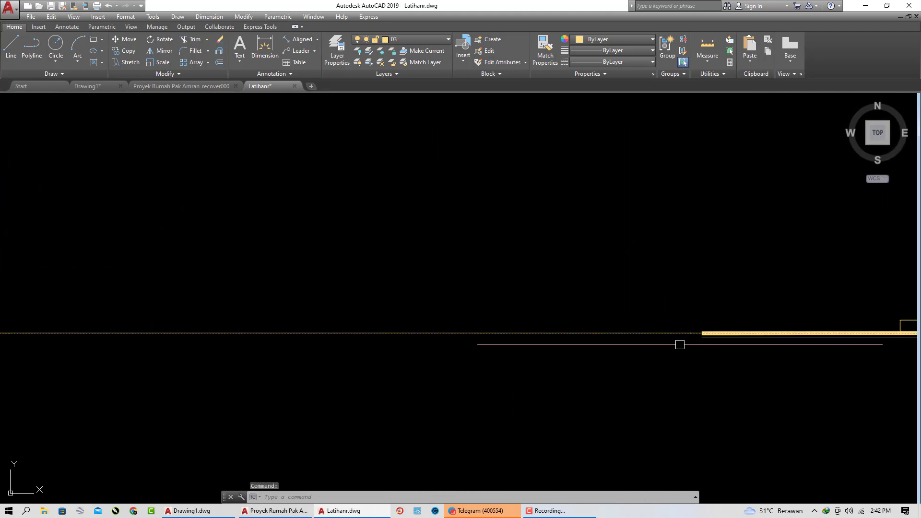
key(Escape)
scroll(701, 322, up, 2)
scroll(701, 323, up, 2)
click(693, 319)
click(782, 396)
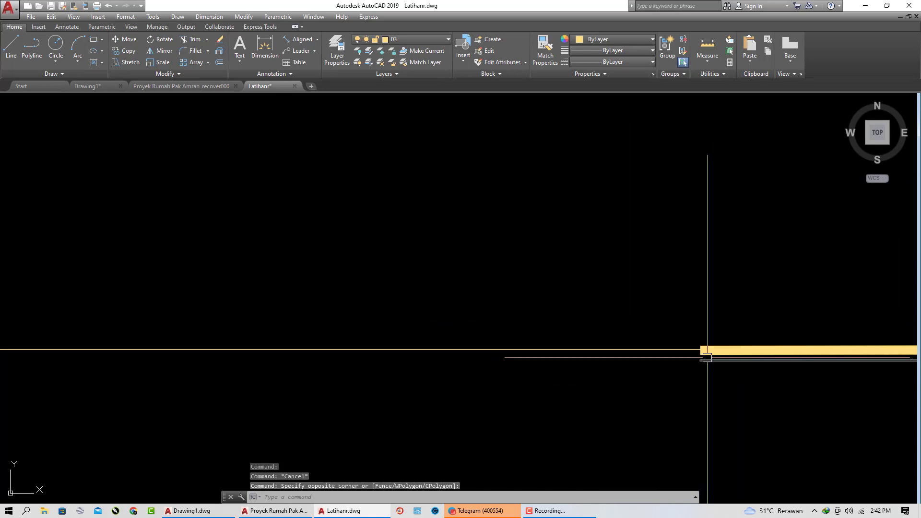
click(706, 357)
scroll(705, 357, up, 4)
key(Escape)
click(693, 346)
scroll(668, 337, down, 7)
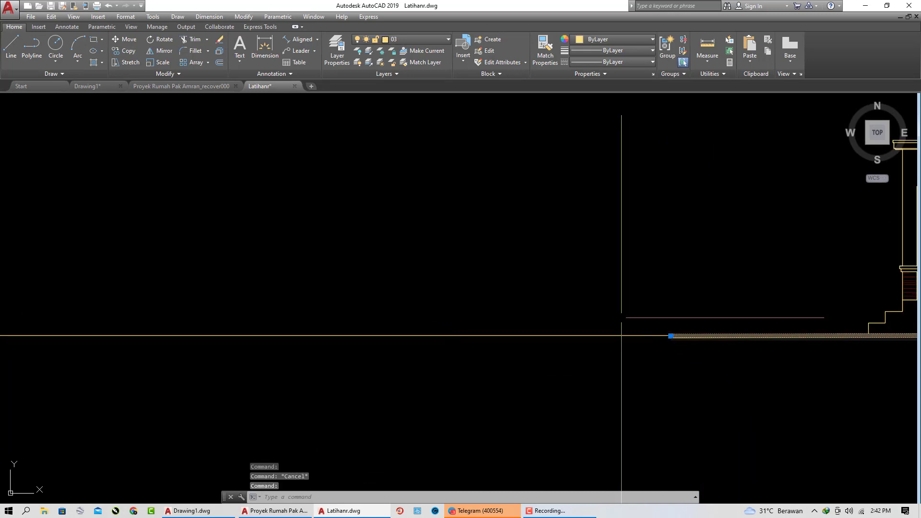
click(123, 52)
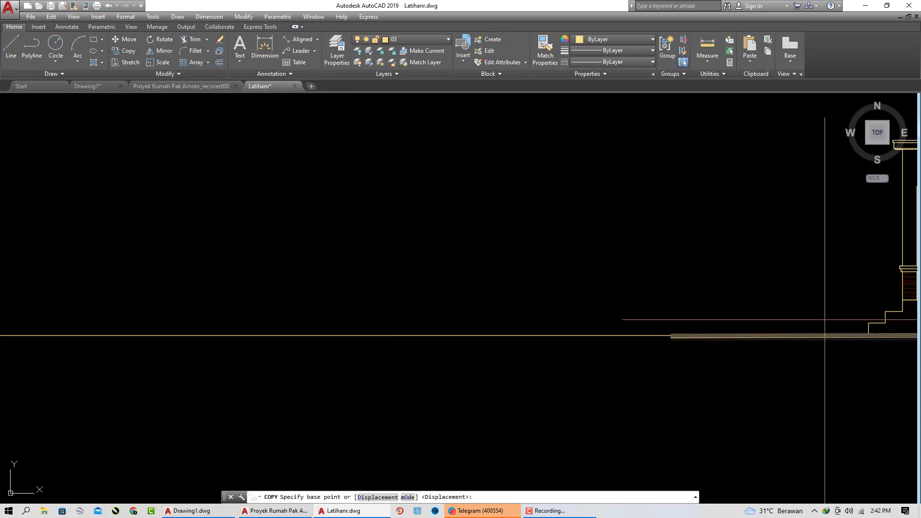
click(869, 335)
scroll(645, 379, down, 6)
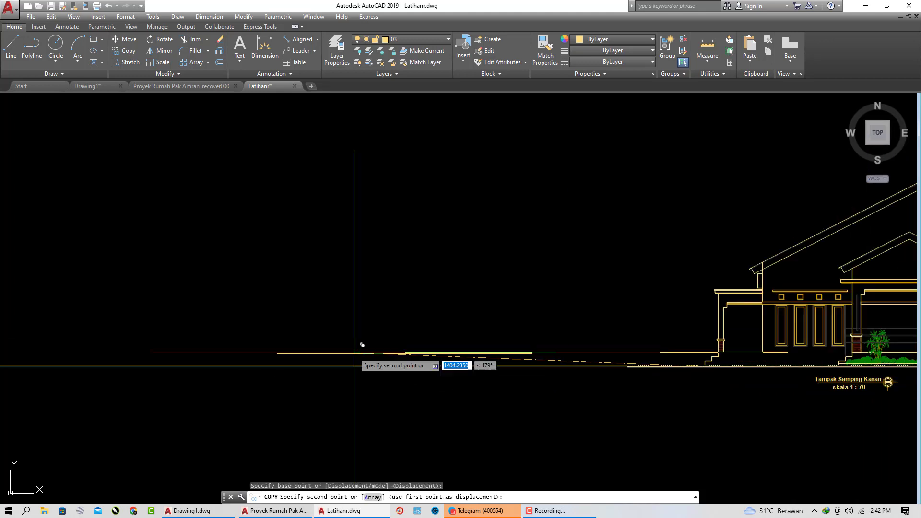
middle_drag(356, 366, 734, 366)
scroll(79, 373, up, 4)
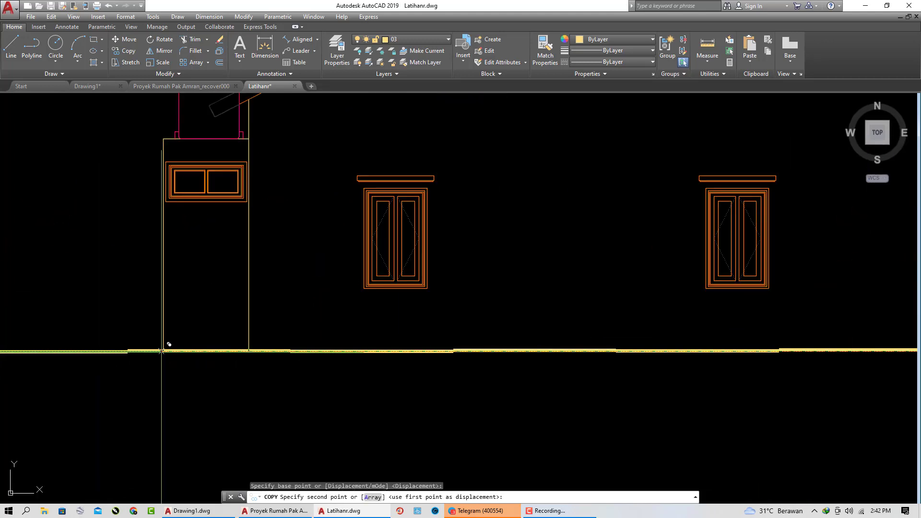
click(166, 350)
scroll(206, 408, down, 5)
key(Escape)
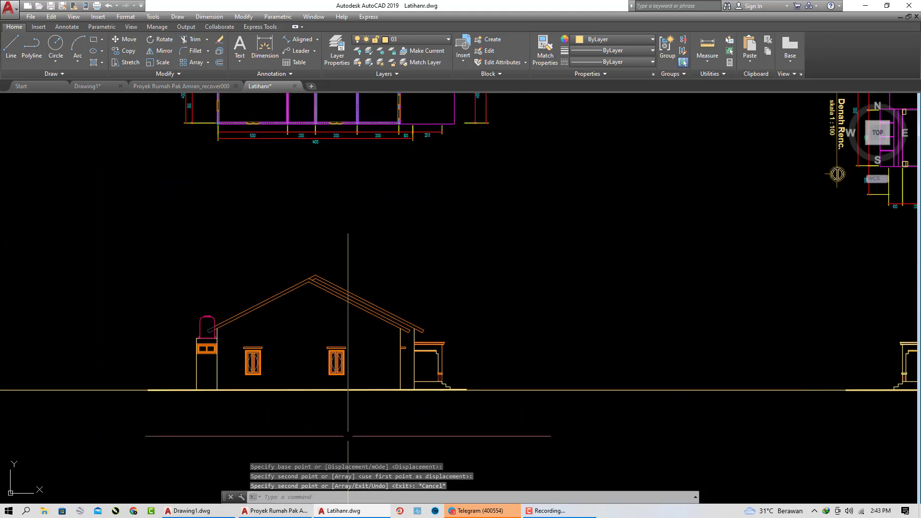
Erase the long horizontal construction line running through the base of the new elevation
middle_drag(395, 429, 507, 372)
click(686, 360)
click(665, 274)
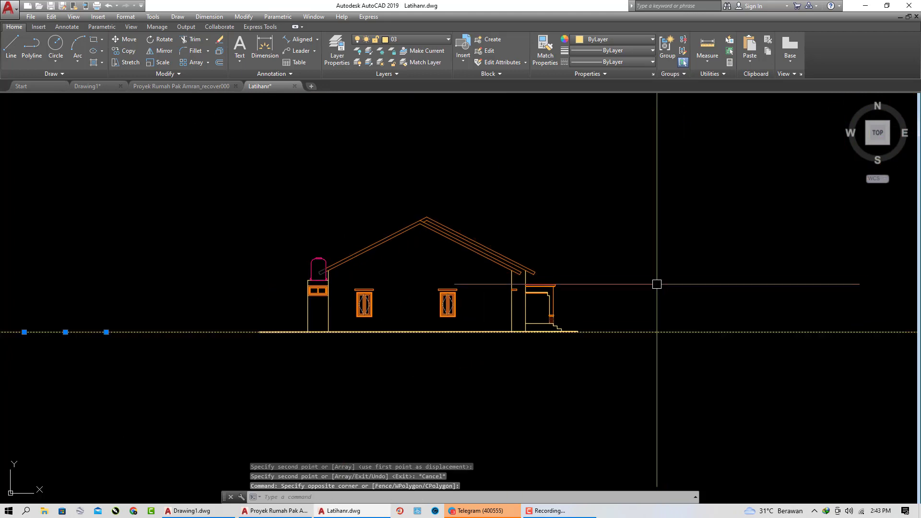
text(e)
key(Return)
Copy the Tampak Samping Kanan title, scale text, underline and symbol to below the new elevation's ground line
scroll(364, 357, up, 3)
middle_drag(439, 344, 403, 408)
scroll(343, 375, up, 2)
scroll(418, 434, down, 2)
scroll(403, 409, down, 4)
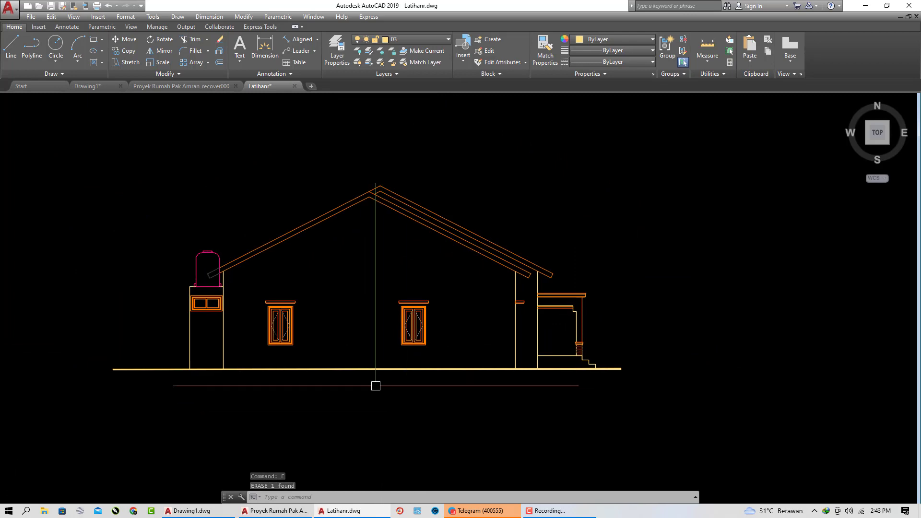
scroll(705, 422, up, 5)
click(744, 385)
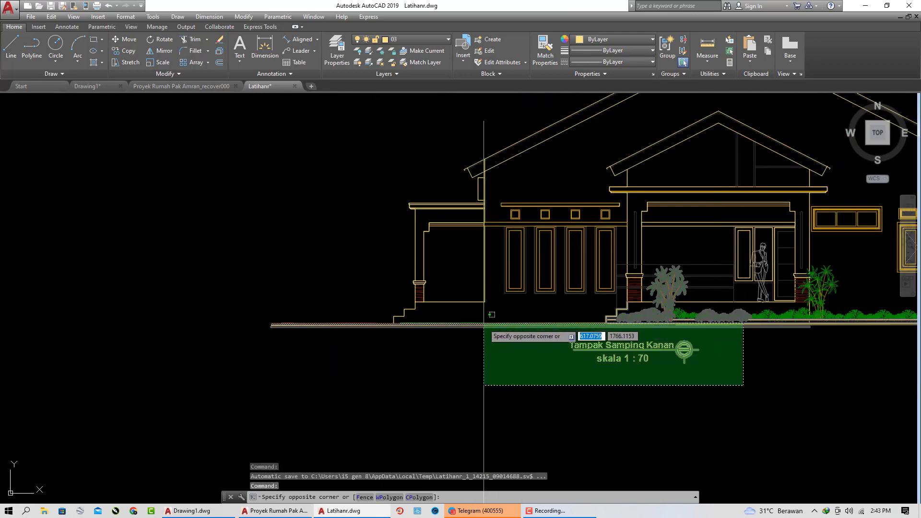
click(497, 336)
text(co)
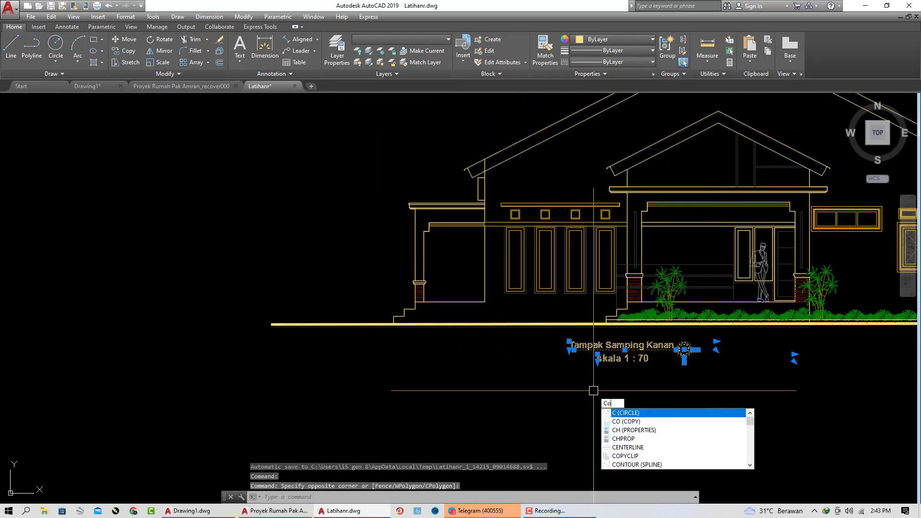
key(Return)
scroll(724, 398, down, 4)
click(715, 403)
middle_drag(287, 403, 689, 394)
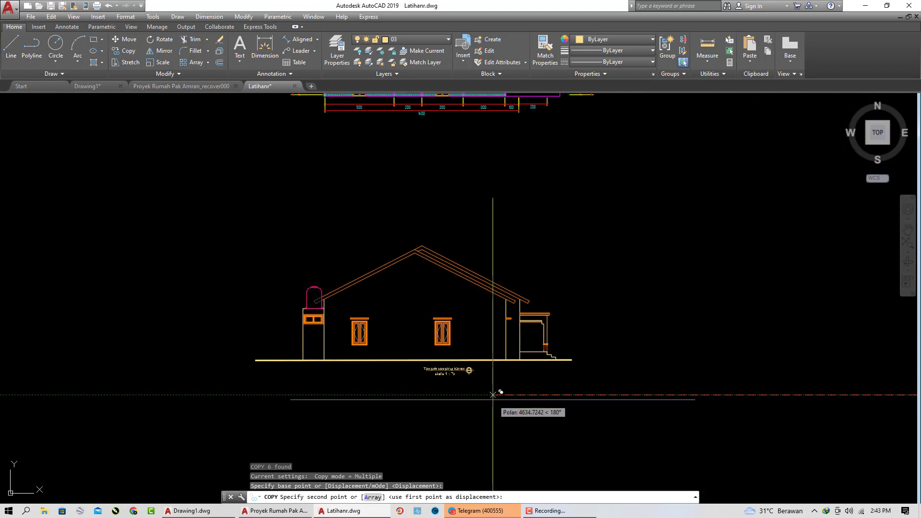
click(463, 395)
key(Escape)
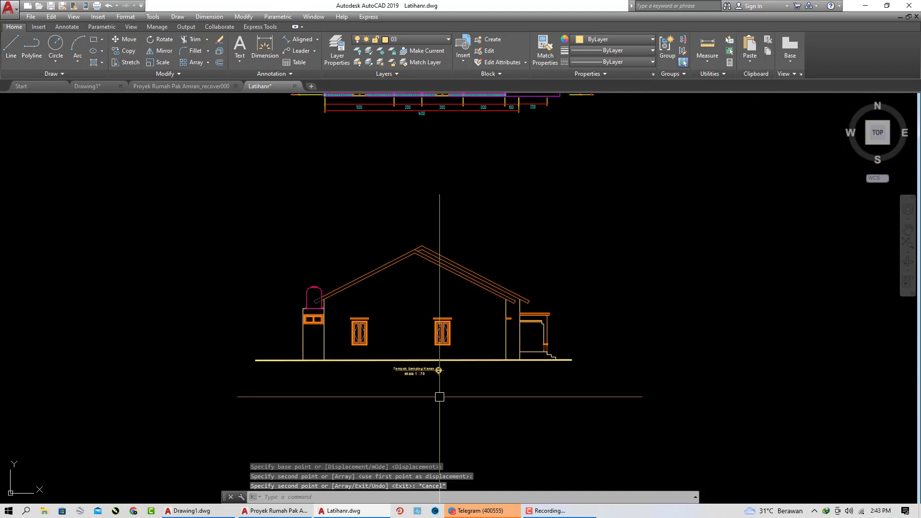
Change the copied title text to "Tampak Samping Kiri"
scroll(438, 422, up, 4)
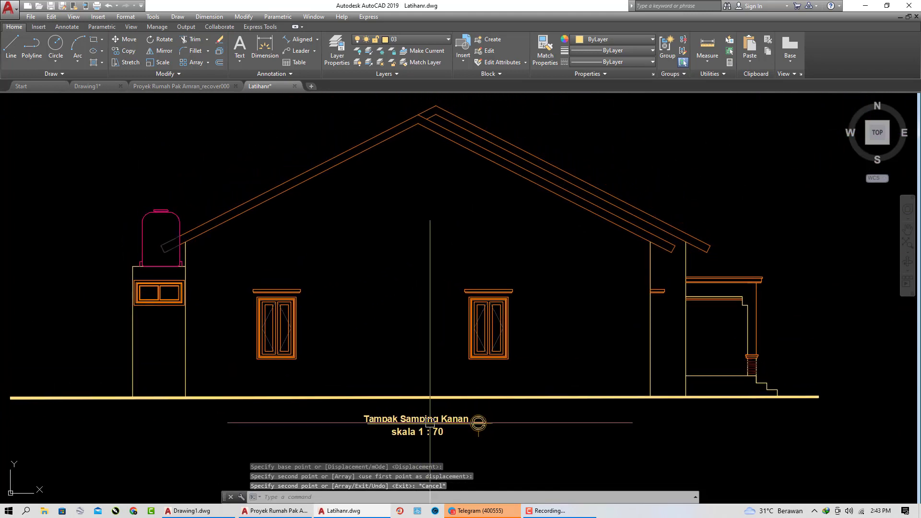
double_click(432, 418)
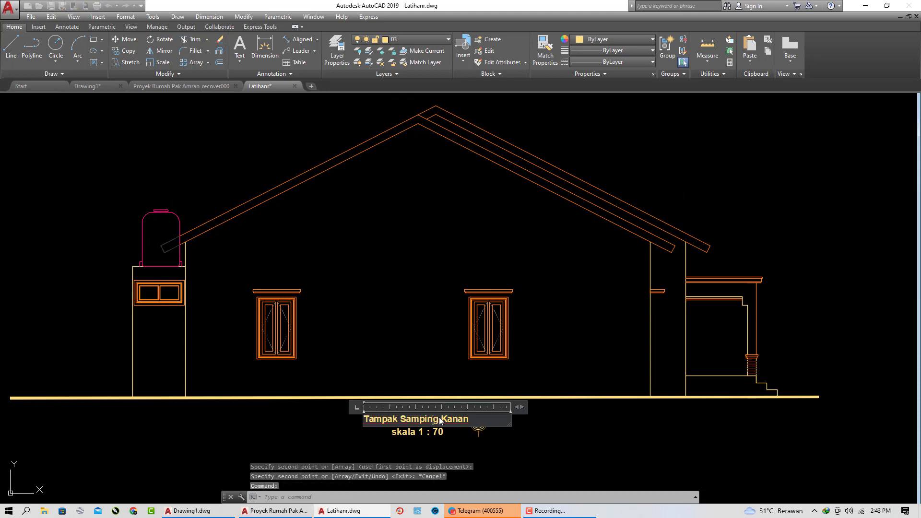
scroll(440, 421, up, 4)
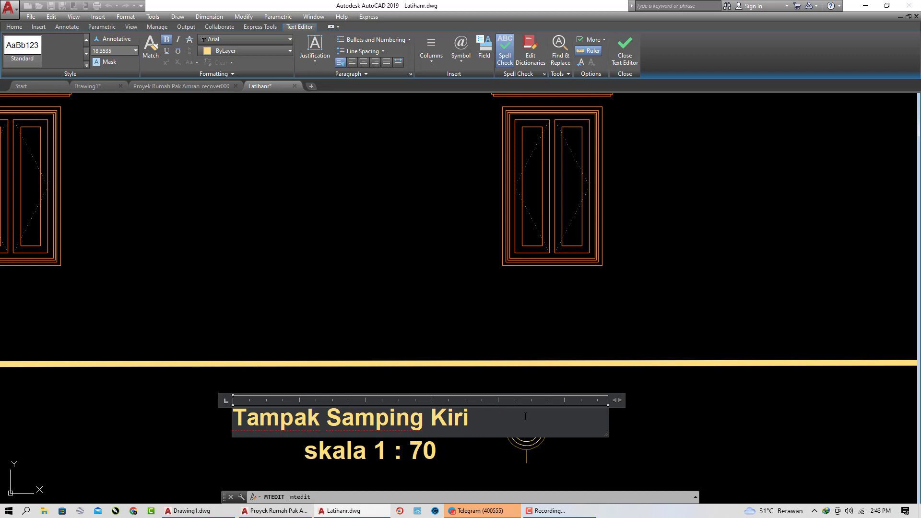
click(504, 471)
Move the Tampak Samping Kiri title horizontally about 31 units to the right, towards the round symbol
click(436, 420)
middle_drag(436, 421, 380, 342)
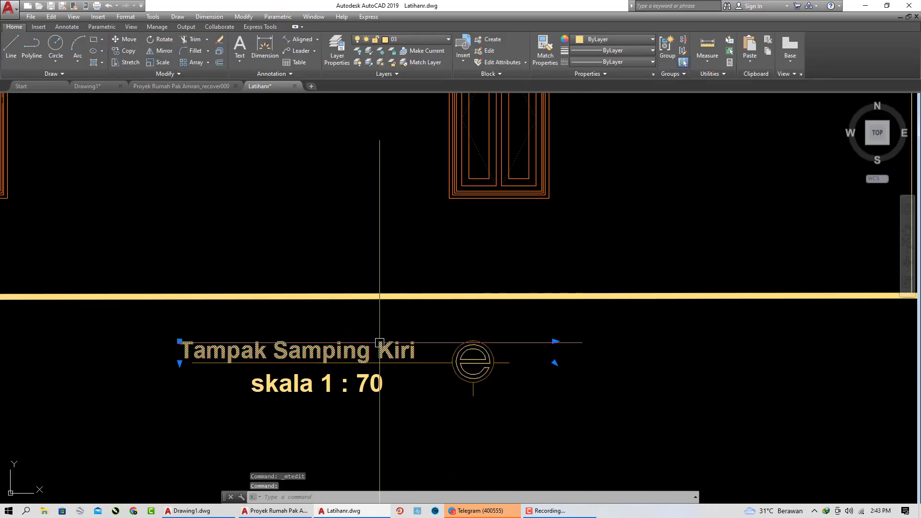
text(m)
key(Return)
click(525, 413)
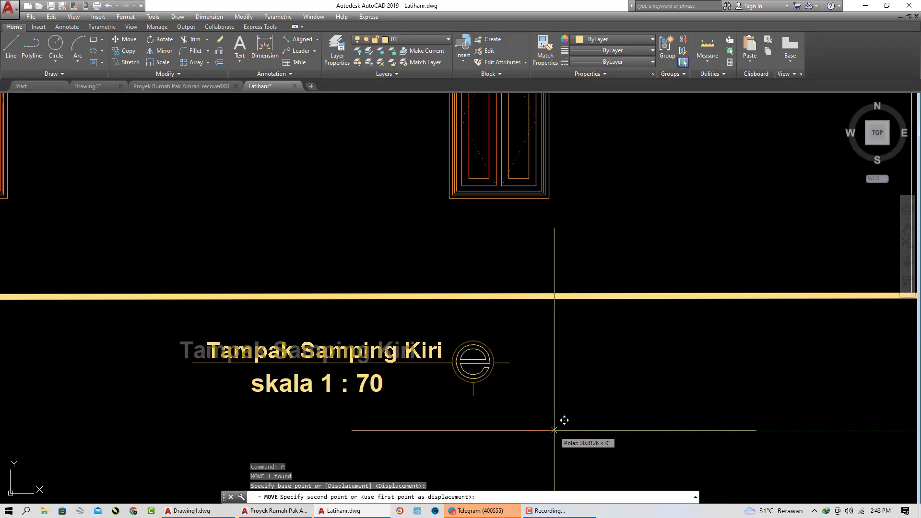
click(554, 431)
Change the scale text under the Tampak Samping Kiri title to "skala 1 : 100"
double_click(370, 388)
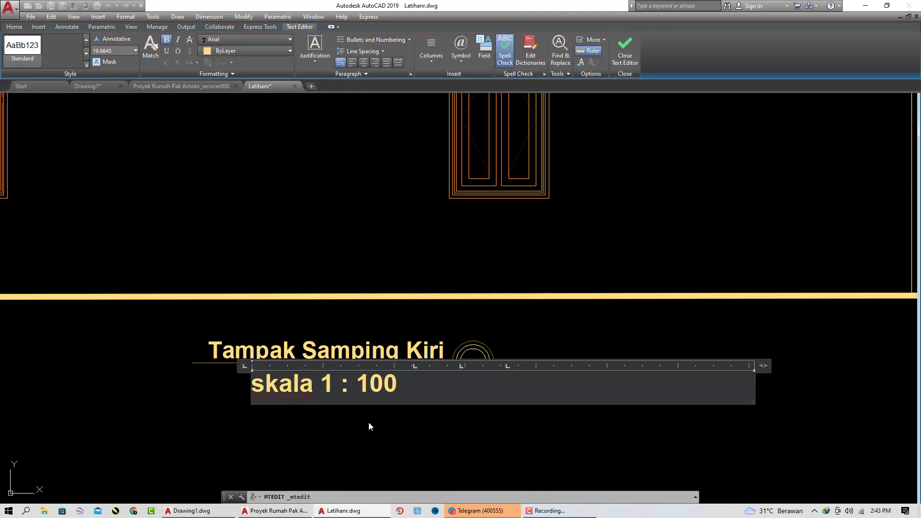
click(367, 451)
scroll(366, 447, down, 4)
Move the Tampak Samping Kiri title slightly upward, away from its underline
scroll(386, 408, up, 4)
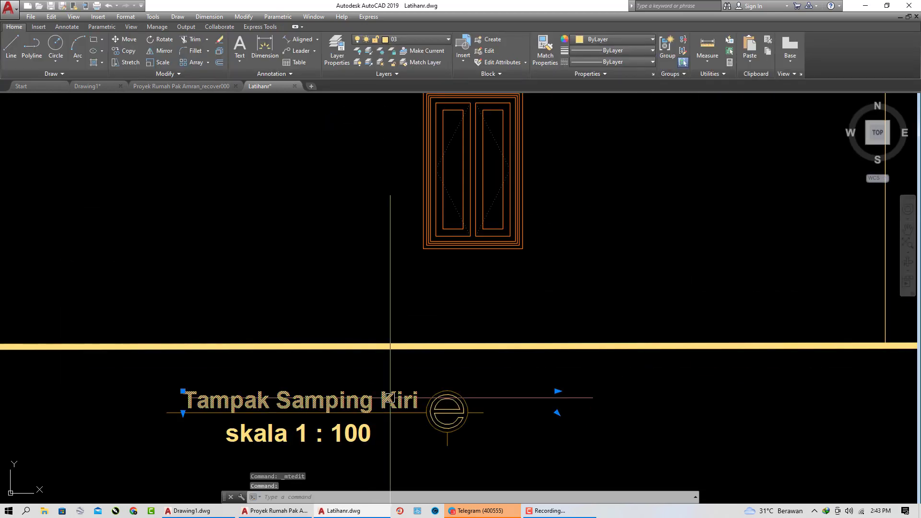
text(m)
key(Return)
click(552, 449)
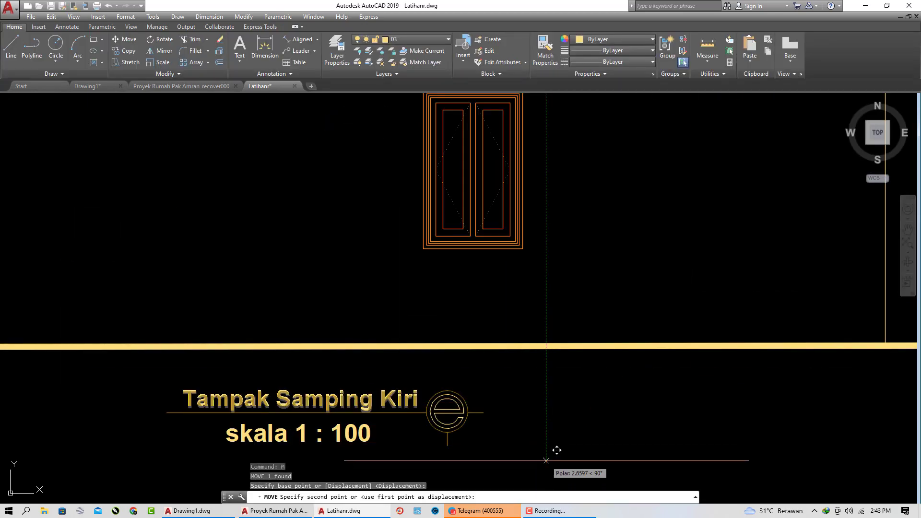
scroll(556, 406, down, 4)
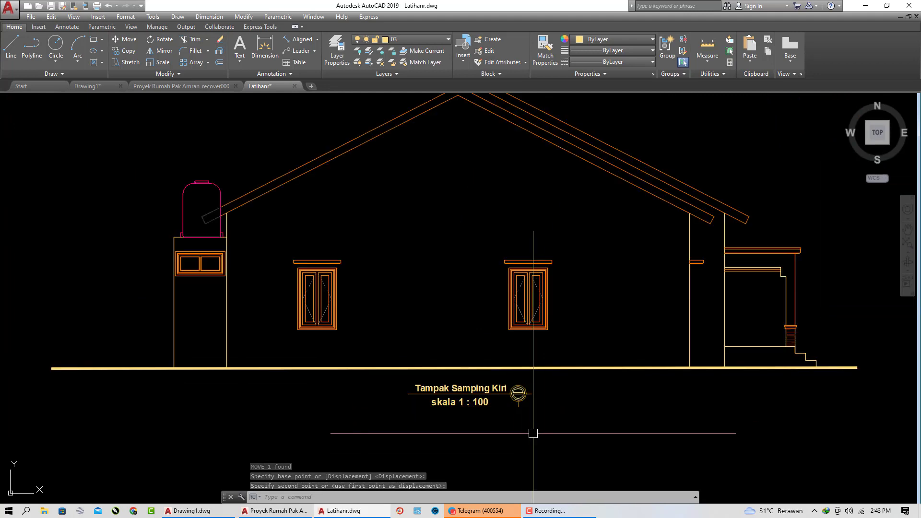
Copy the standing man from the Tampak Samping Kanan elevation onto the new elevation's porch floor, using his feet as base point
scroll(533, 433, down, 8)
scroll(743, 379, up, 6)
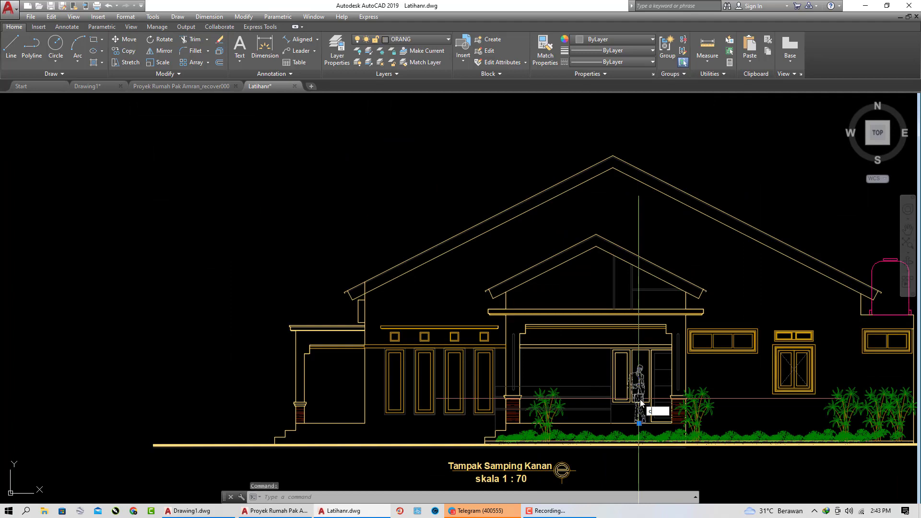
text(o)
key(Return)
scroll(641, 405, up, 5)
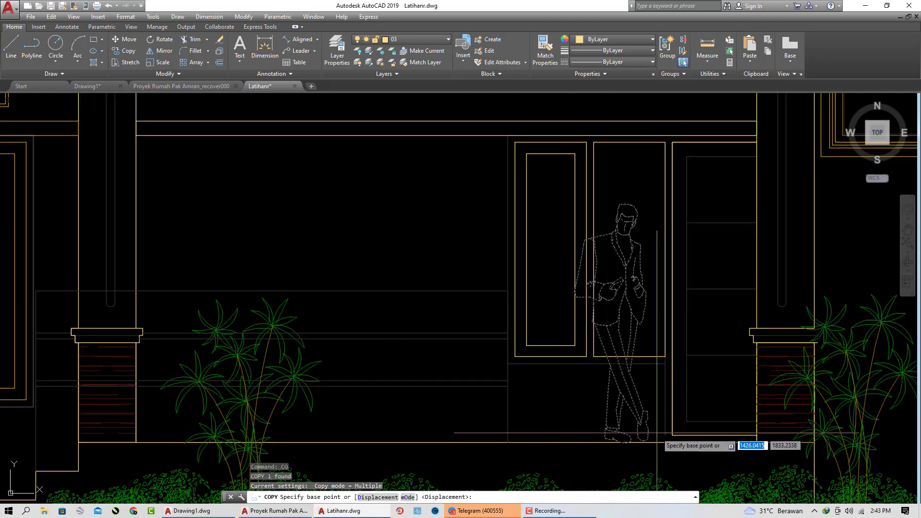
click(633, 442)
scroll(647, 435, down, 5)
scroll(510, 379, up, 2)
scroll(387, 314, up, 6)
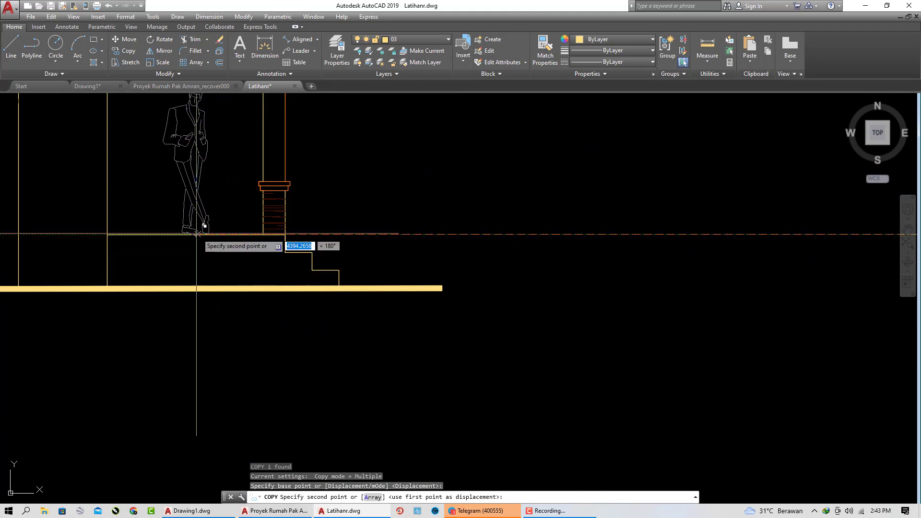
click(192, 235)
key(Escape)
Copy the palm and shrub cluster from the Tampak Samping Kanan elevation onto the ground line in front of the new elevation's porch
scroll(235, 252, down, 4)
scroll(448, 292, down, 5)
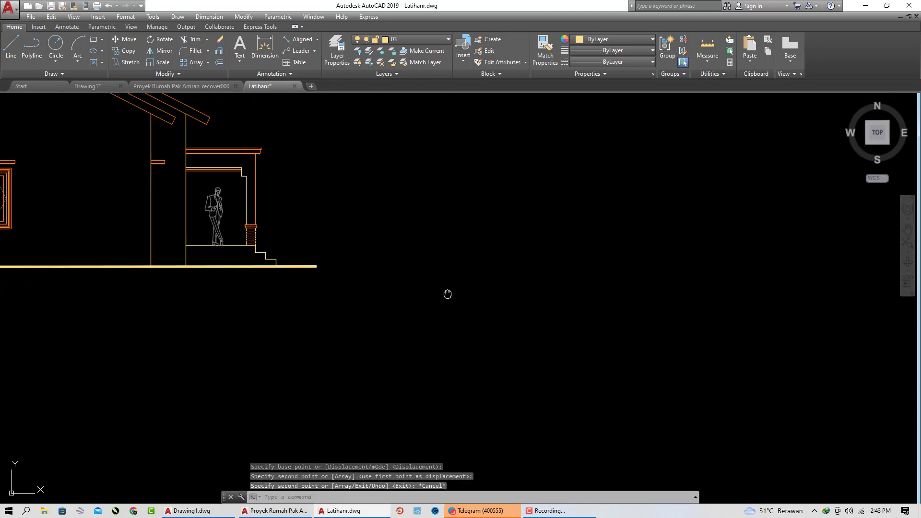
scroll(635, 350, up, 5)
scroll(700, 283, up, 4)
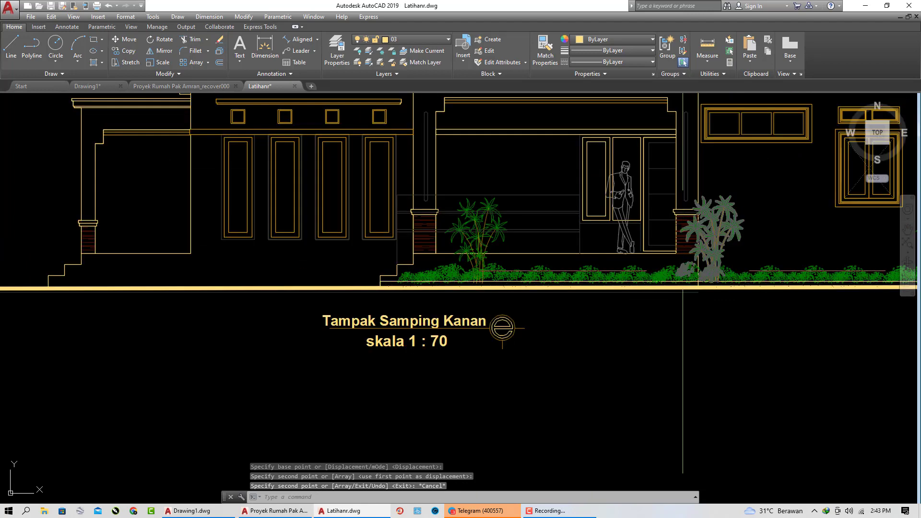
scroll(531, 286, up, 4)
click(570, 287)
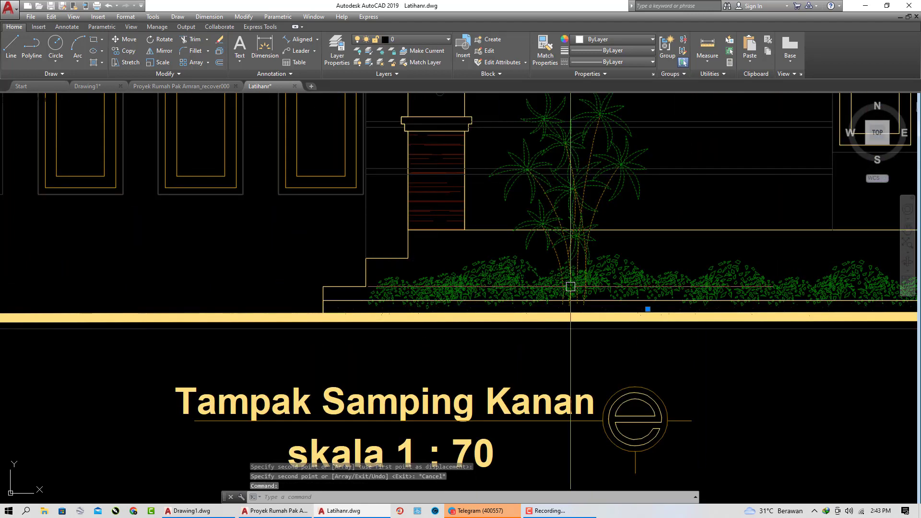
key(Return)
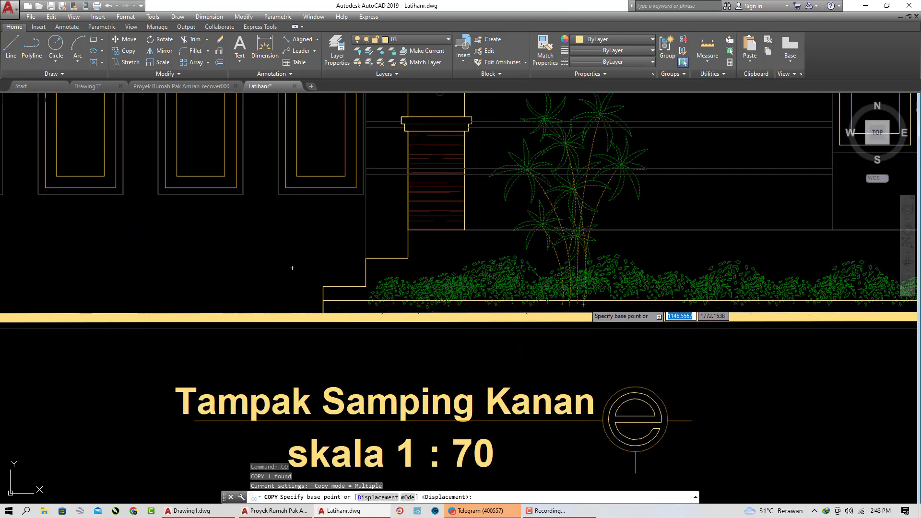
click(583, 304)
scroll(727, 322, down, 4)
scroll(432, 322, down, 3)
scroll(370, 321, up, 2)
scroll(528, 315, up, 1)
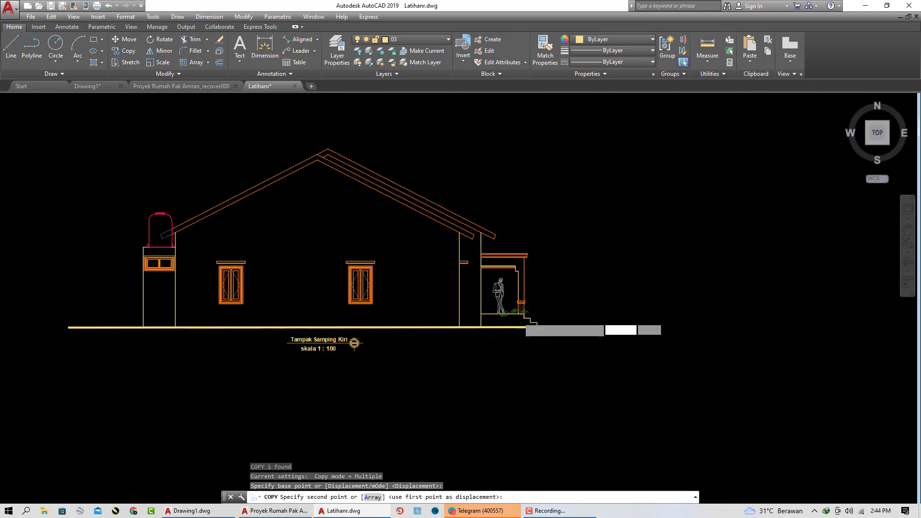
scroll(508, 327, up, 6)
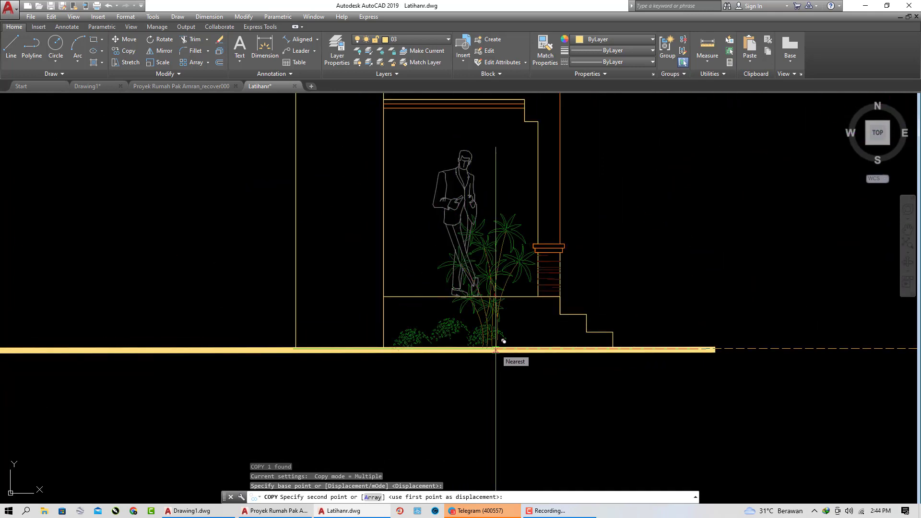
click(496, 349)
key(Escape)
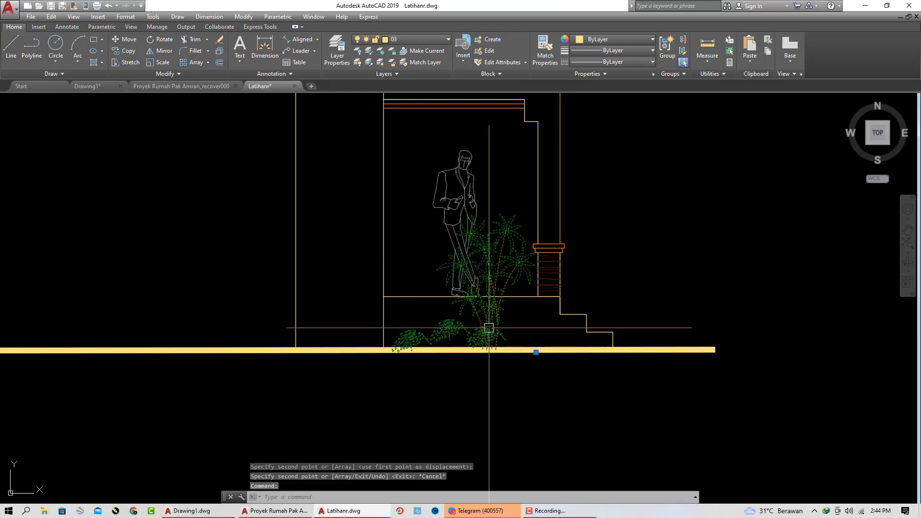
Move the copied palm and shrub cluster left along the ground line to the narrow wall section beside the porch
text(m)
key(Return)
click(490, 391)
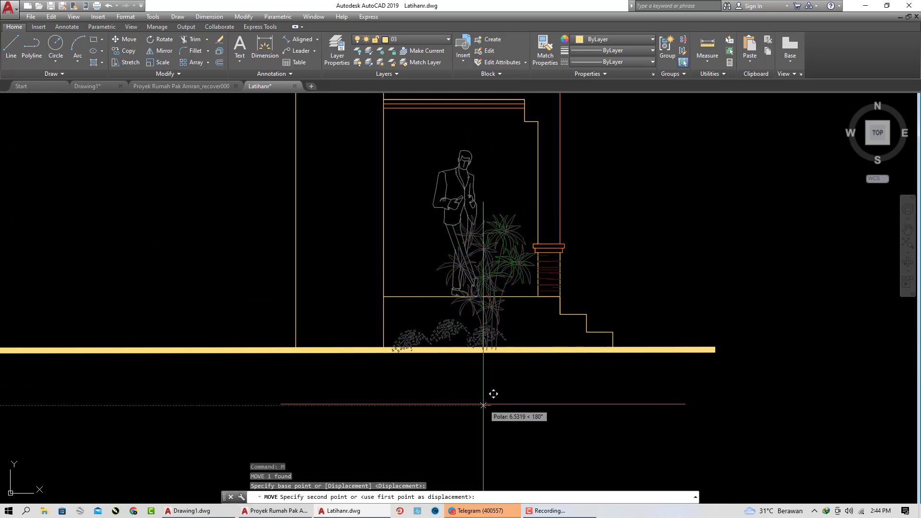
scroll(508, 410, down, 5)
click(503, 380)
middle_drag(506, 392, 526, 312)
text(m)
key(Return)
click(633, 409)
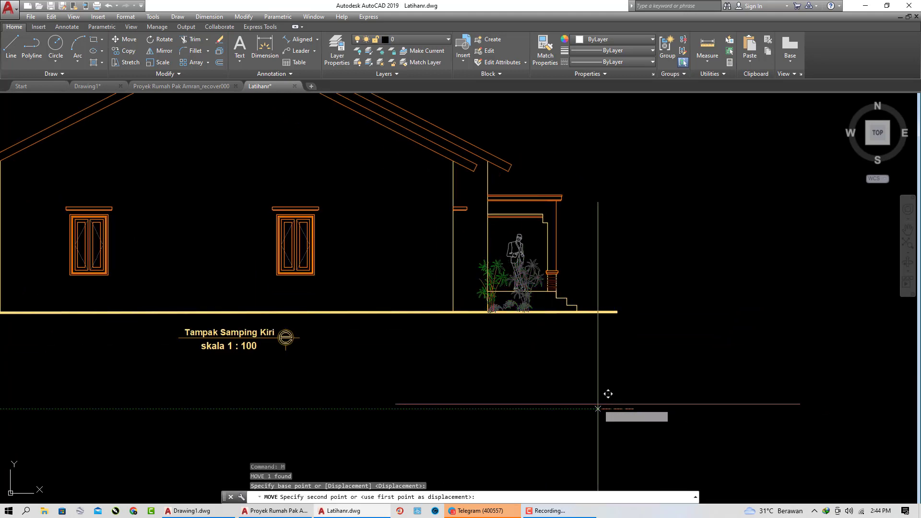
click(597, 404)
scroll(663, 409, down, 3)
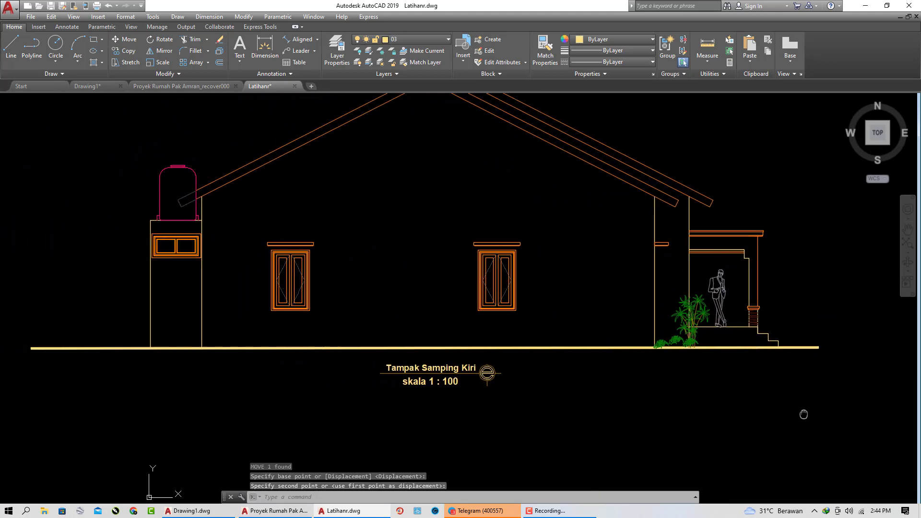